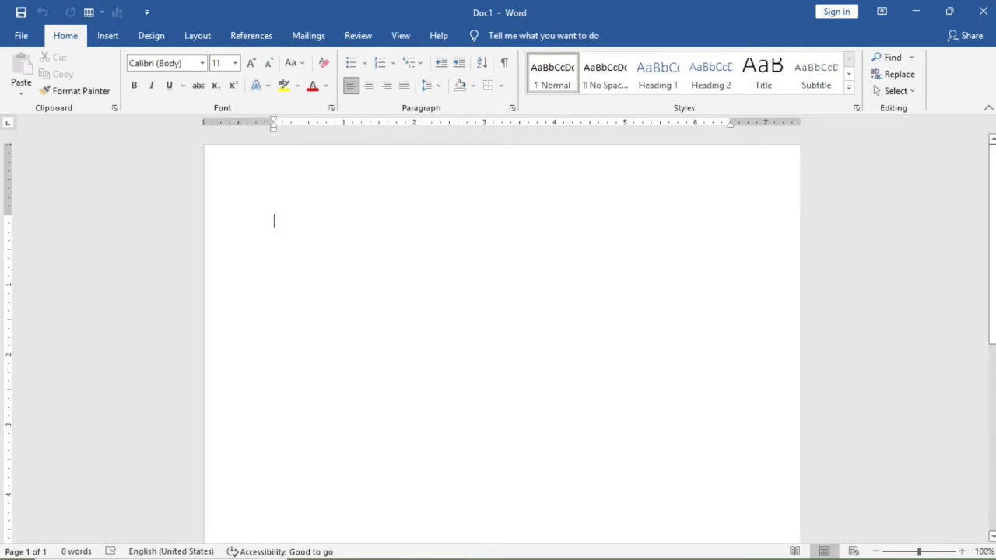
Show the File Backstage Home page for Doc1 with new templates and recent documents
click(21, 35)
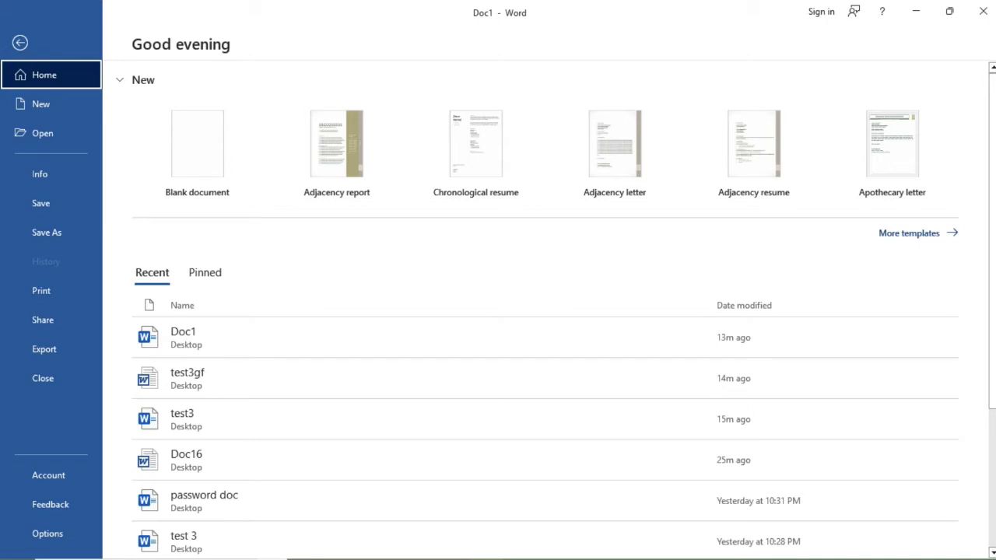
Scroll through the Recent documents list on the Home page
scroll(498, 311, down, 1)
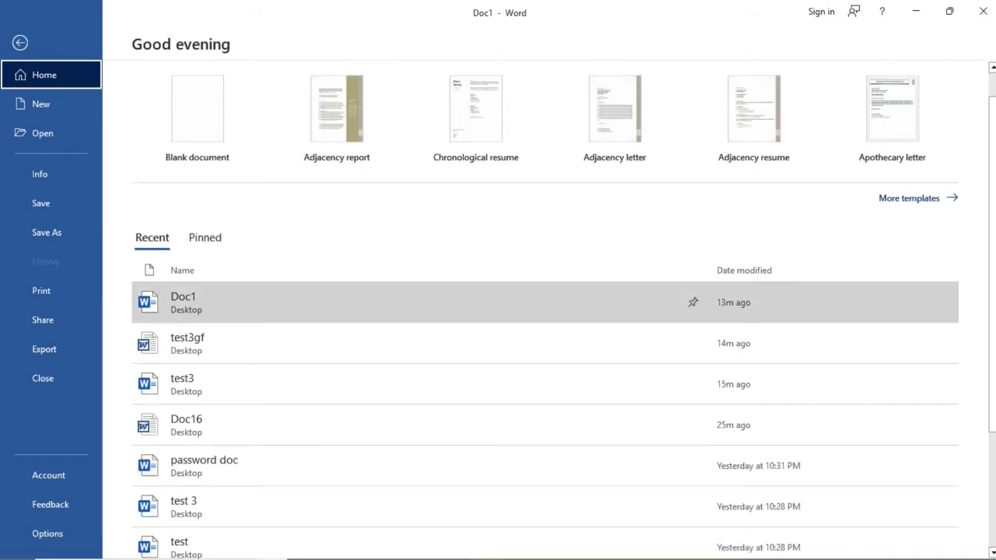
scroll(498, 311, down, 1)
scroll(499, 311, down, 1)
scroll(498, 296, down, 1)
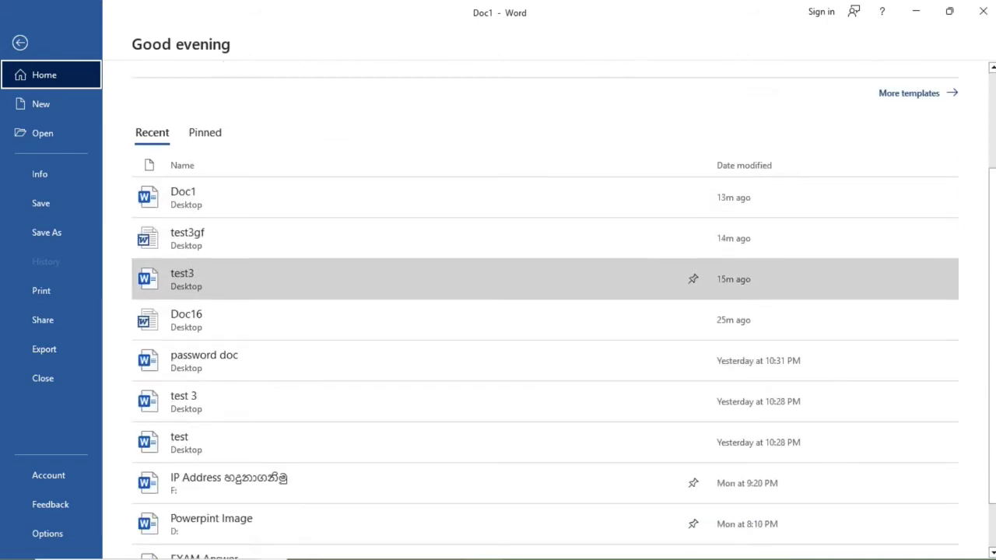
scroll(498, 284, down, 1)
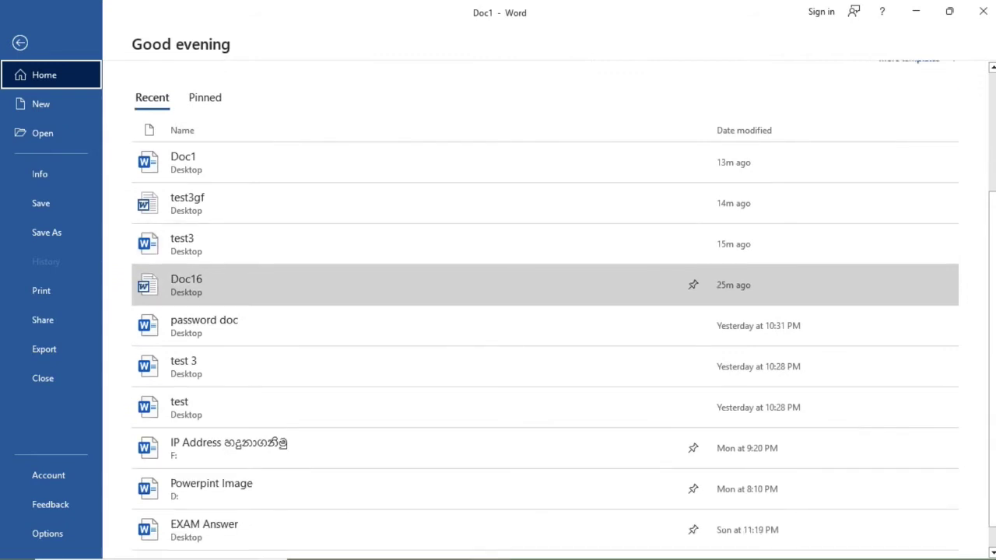
scroll(498, 280, up, 1)
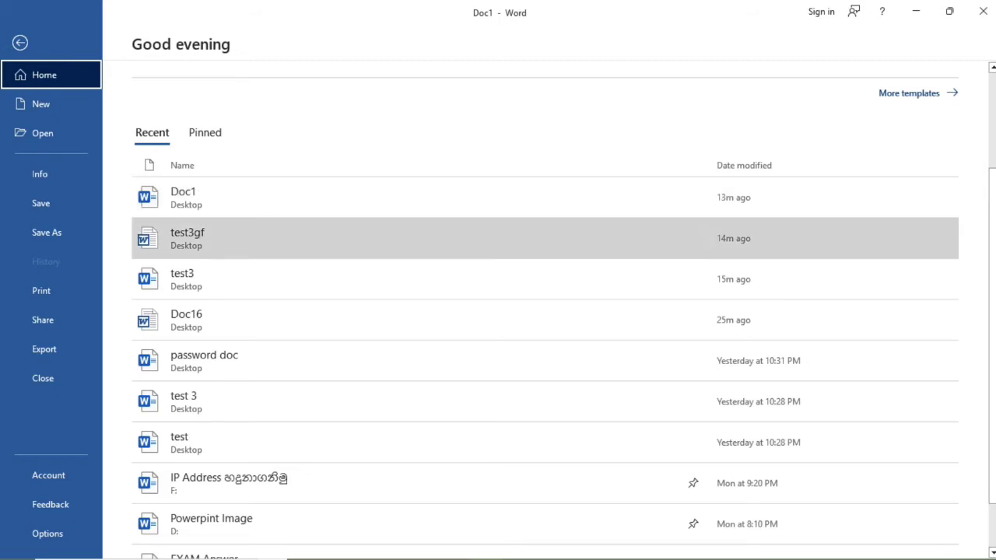
Toggle between Recent and Pinned, ending on the four pinned documents
key(Tab)
key(Right)
key(Left)
scroll(498, 311, down, 1)
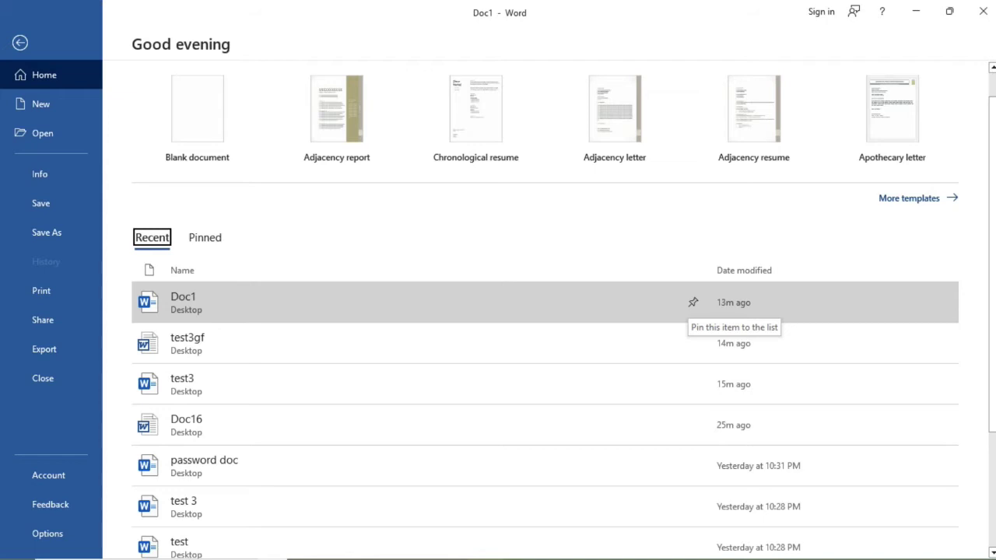
key(Right)
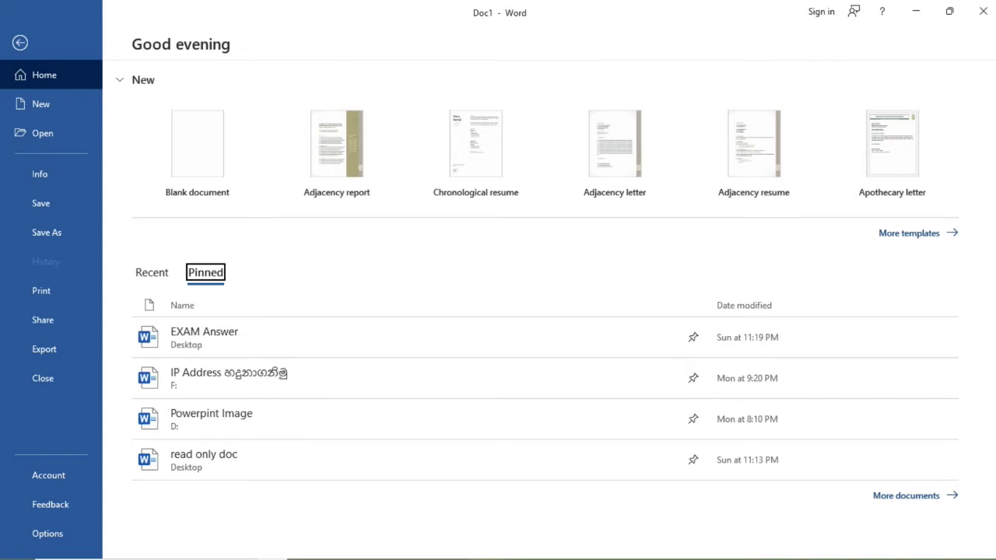
Return to the Recent list, then show the New page with Blank document and other templates
key(Left)
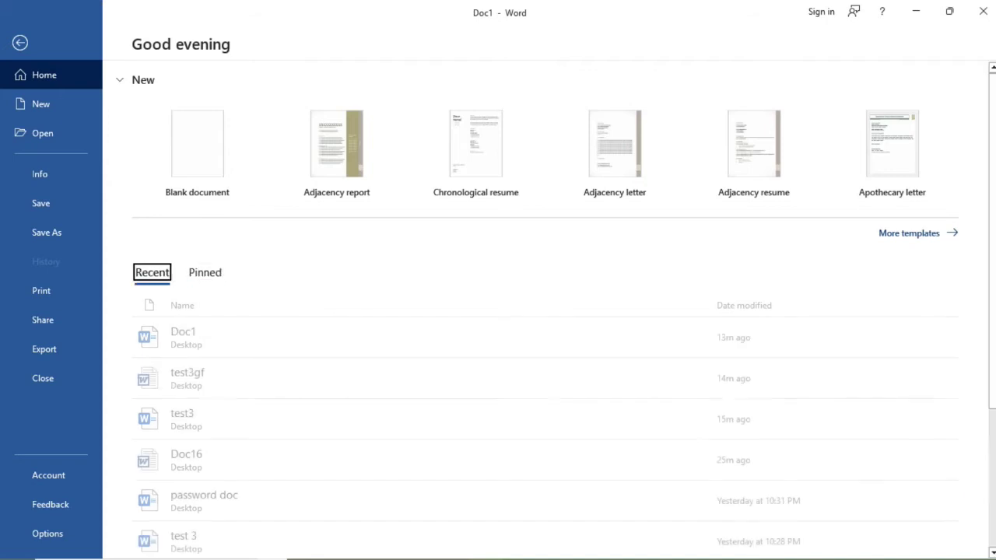
key(Right)
key(Left)
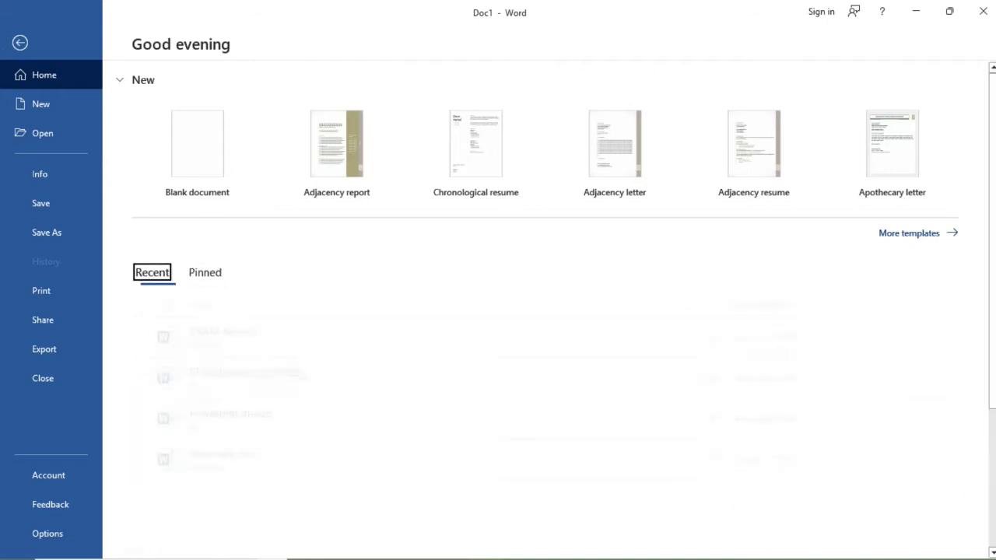
click(40, 104)
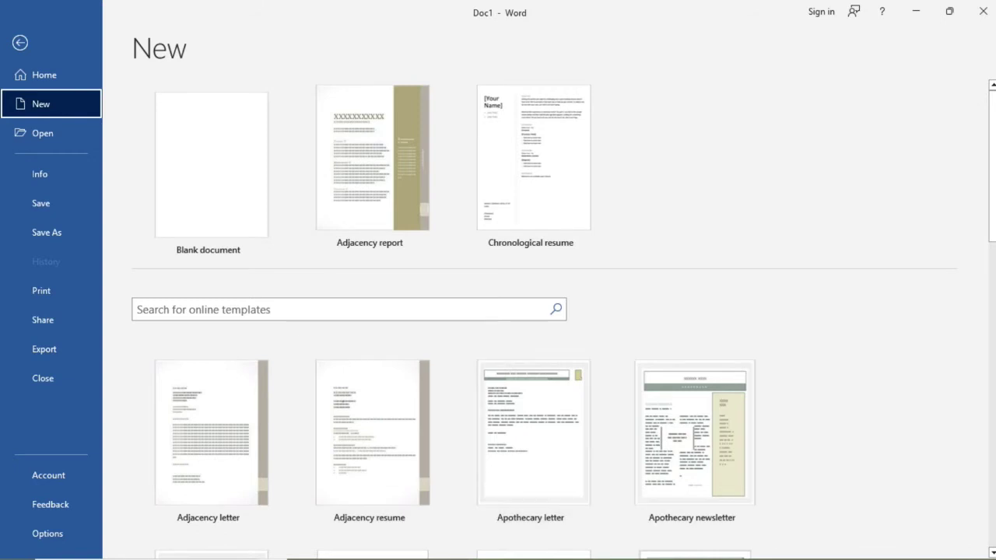
Scroll the New template gallery, then show the Open page with pinned and recent documents
scroll(693, 436, down, 1)
scroll(692, 436, down, 1)
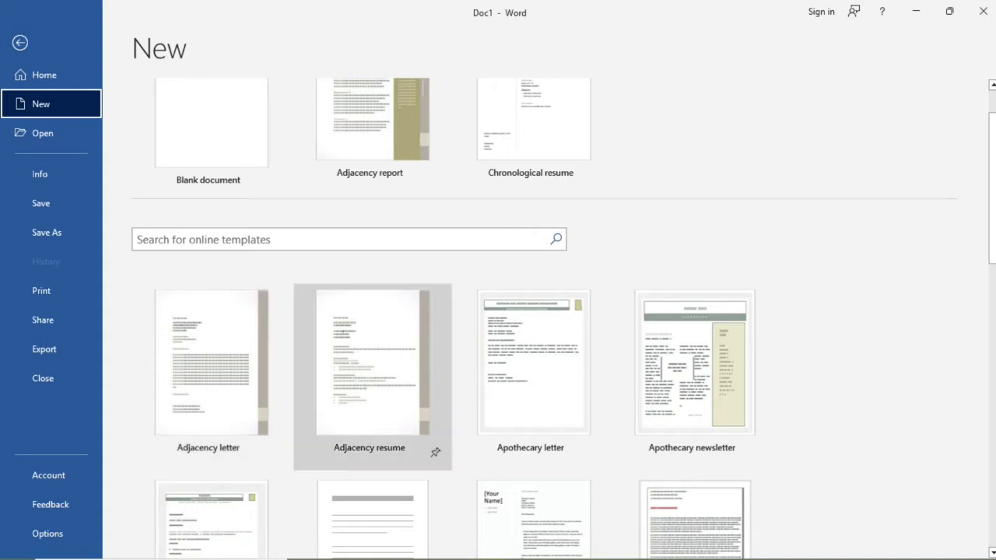
scroll(564, 319, down, 1)
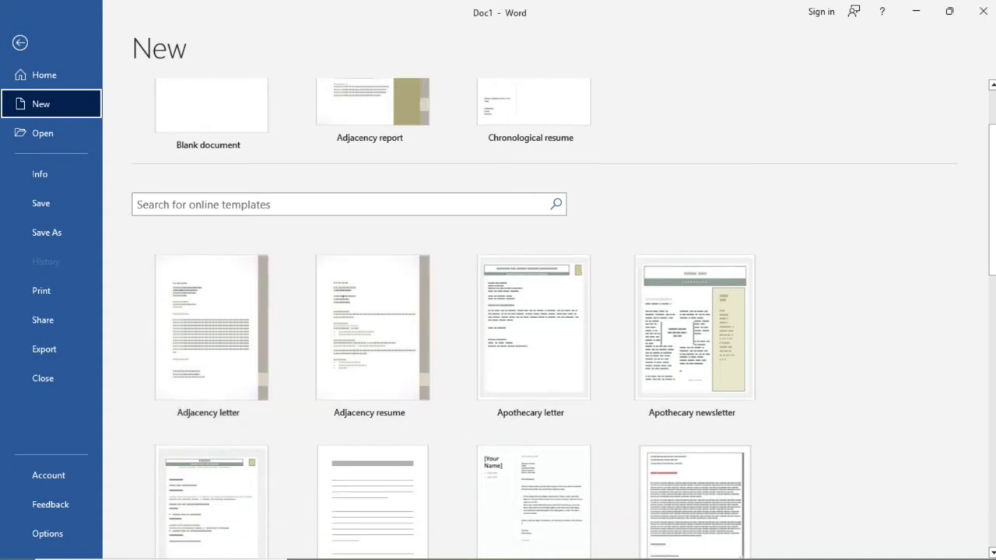
scroll(564, 318, down, 1)
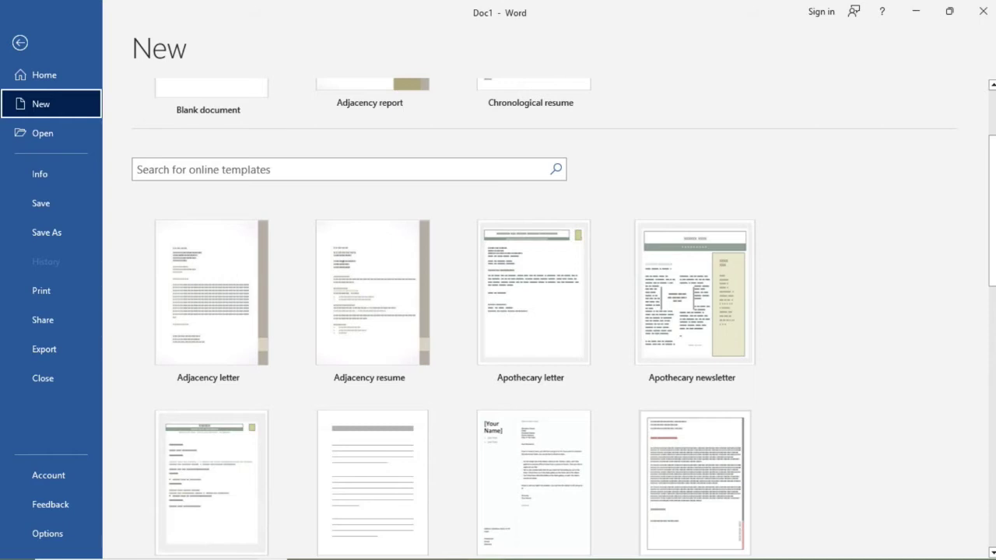
scroll(545, 312, down, 1)
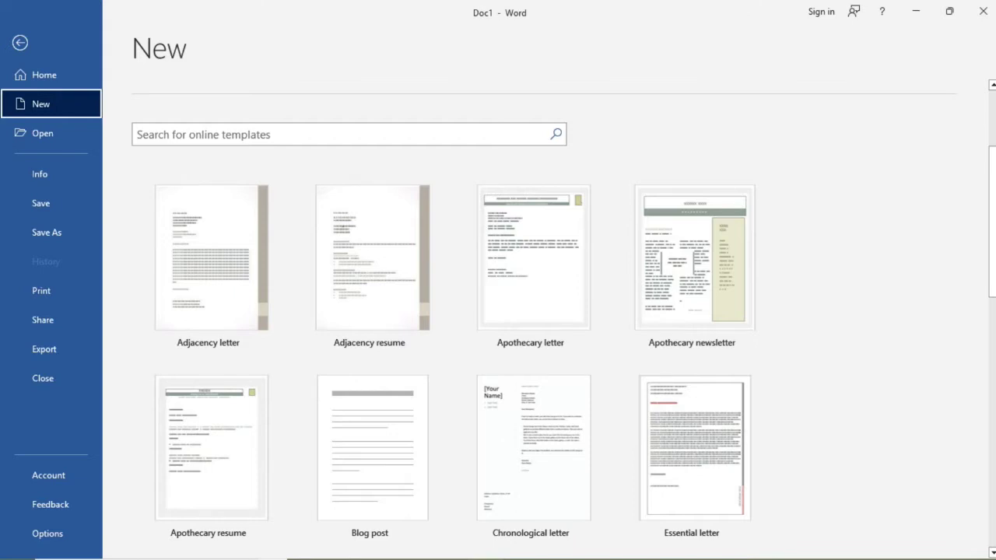
scroll(545, 324, down, 1)
scroll(545, 324, down, 1)
scroll(545, 323, down, 1)
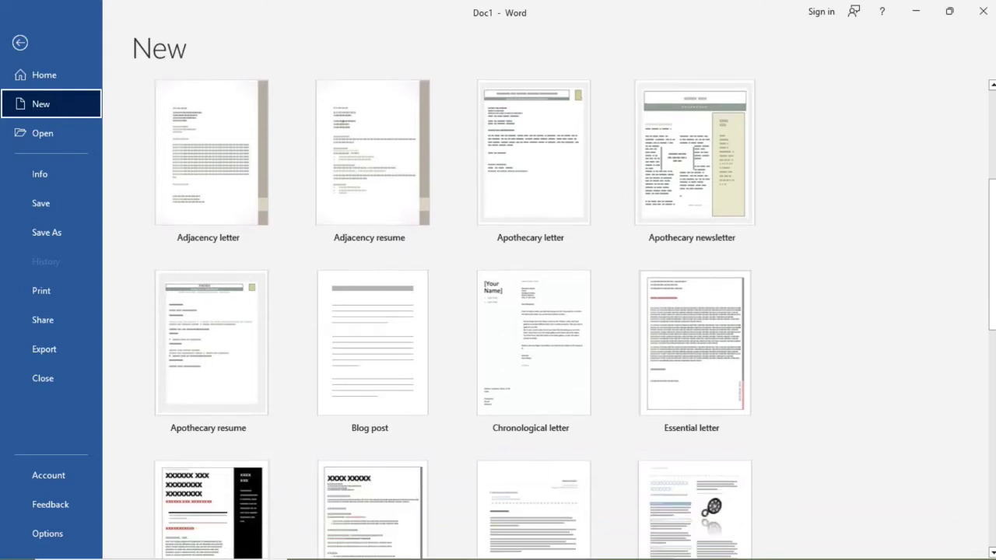
scroll(545, 324, down, 2)
scroll(544, 324, down, 1)
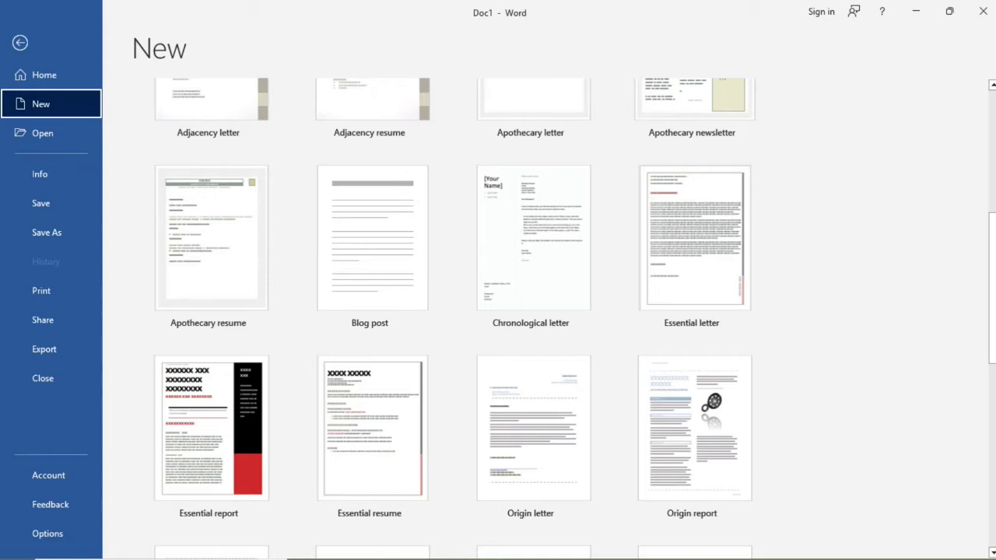
scroll(498, 311, down, 1)
scroll(498, 311, up, 2)
scroll(498, 311, up, 2)
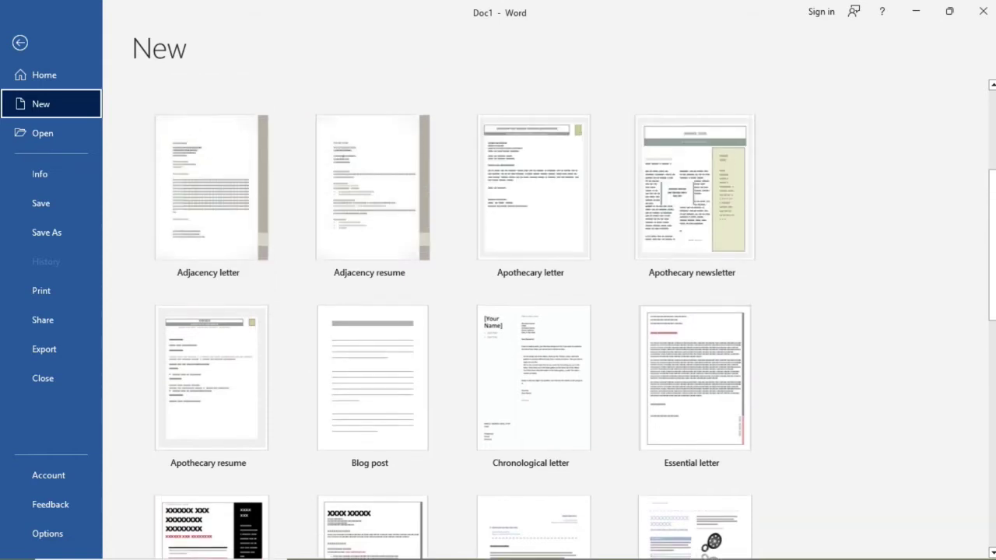
scroll(498, 312, up, 2)
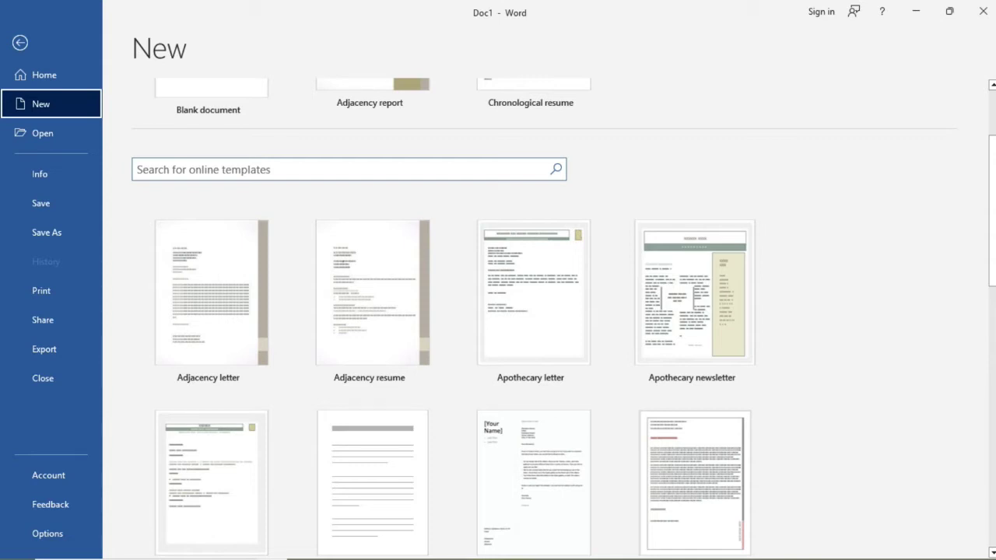
scroll(372, 311, down, 2)
scroll(372, 311, up, 3)
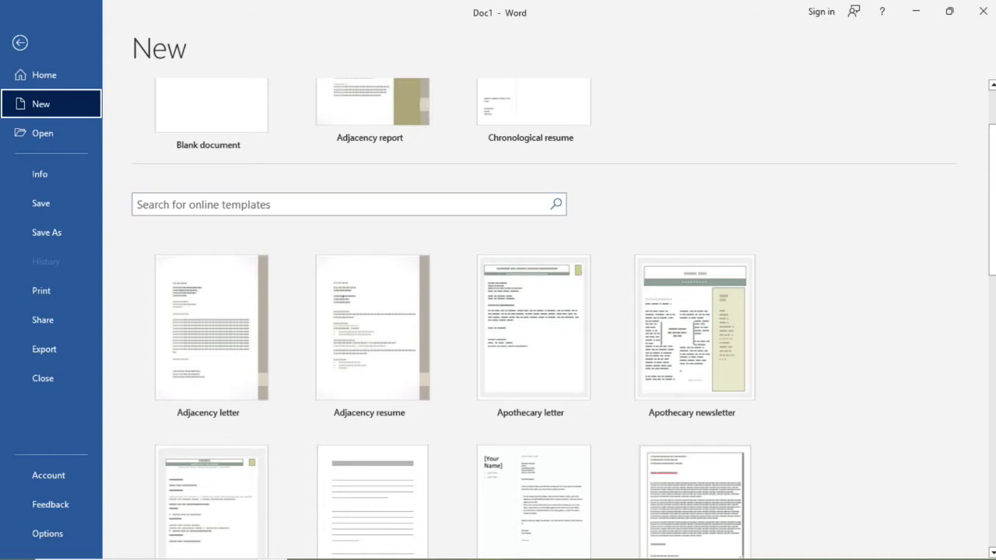
click(43, 133)
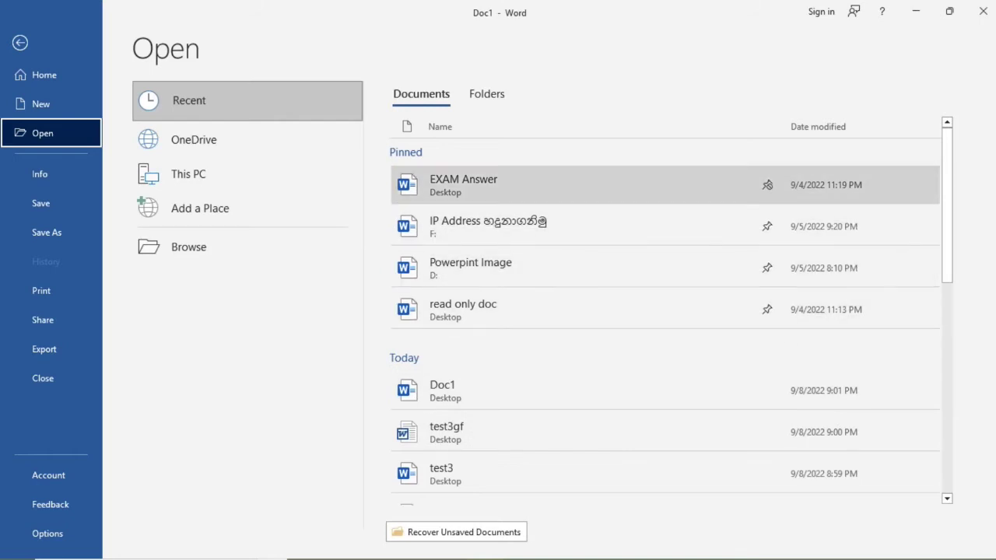
Check OneDrive, then list This PC's Documents subfolders such as Adobe and Corel
click(194, 139)
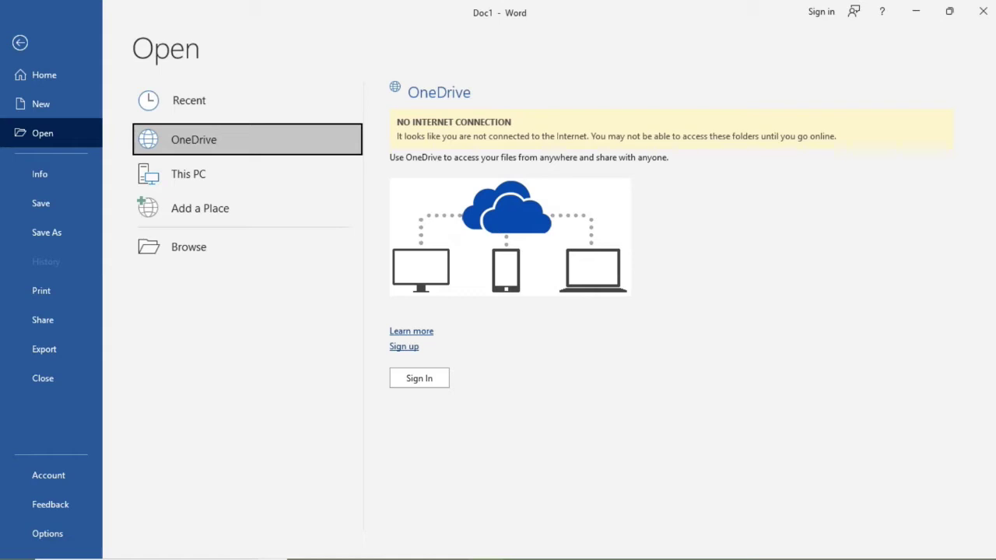
click(188, 174)
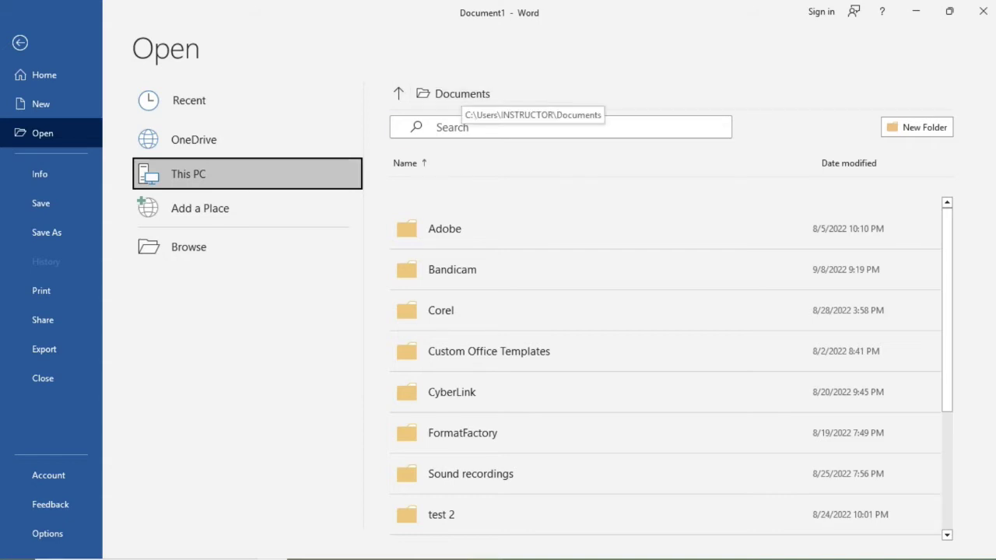
Scroll the Documents subfolders and bring up the file-browsing dialog, moved up and left
scroll(661, 246, down, 3)
scroll(662, 258, down, 2)
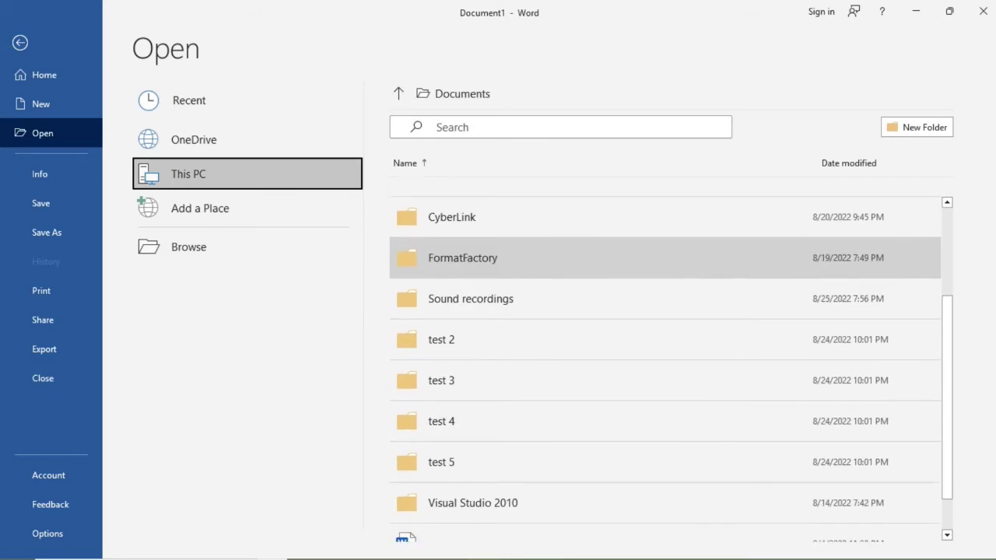
scroll(662, 275, down, 1)
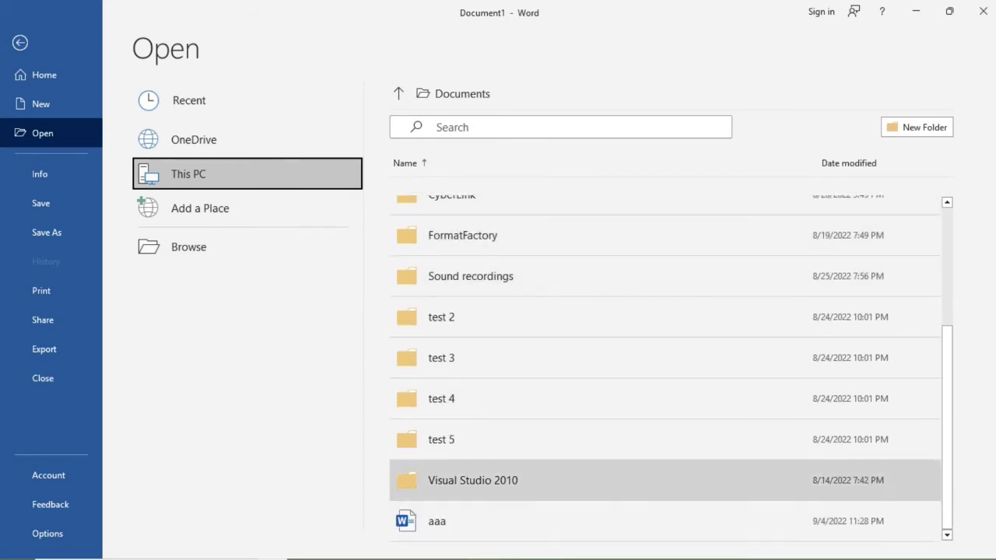
scroll(662, 452, up, 5)
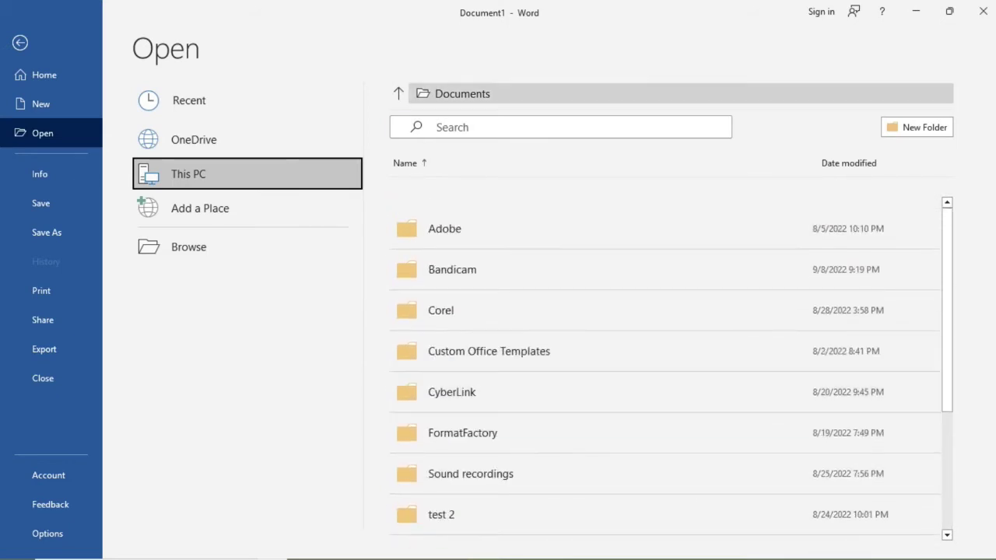
click(463, 93)
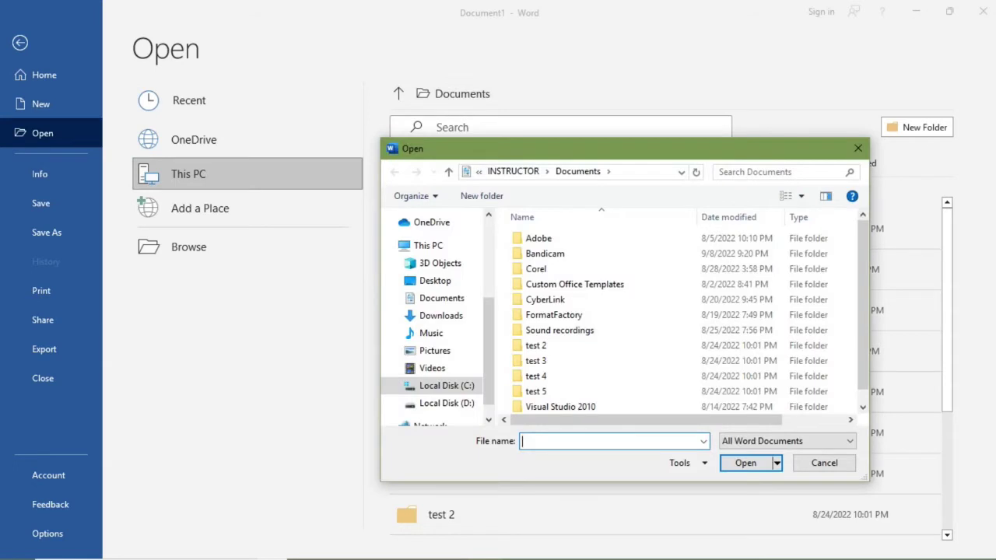
drag(467, 148, 291, 39)
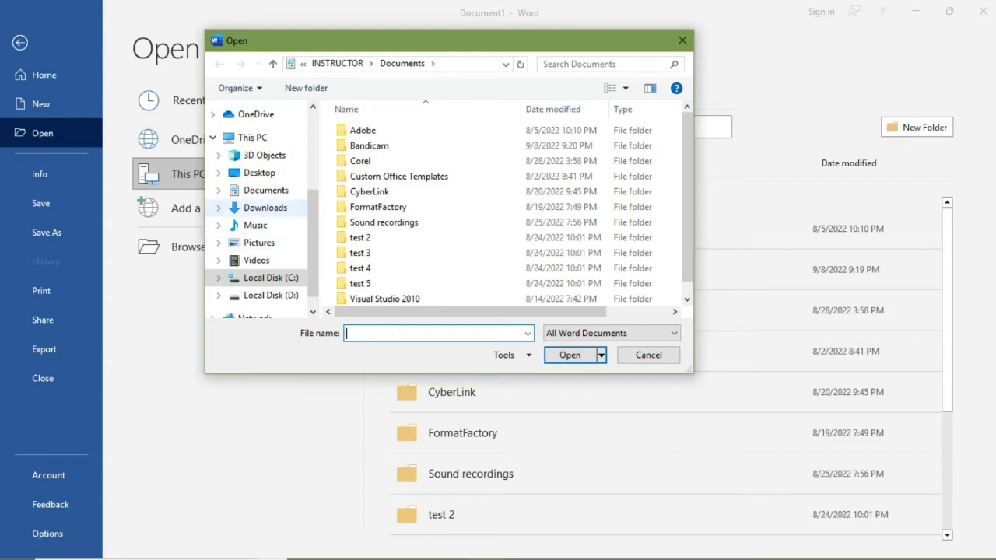
Browse Documents, Downloads, Music and Pictures, cancel the dialog, and view Add a Place services
click(265, 189)
click(265, 208)
click(255, 225)
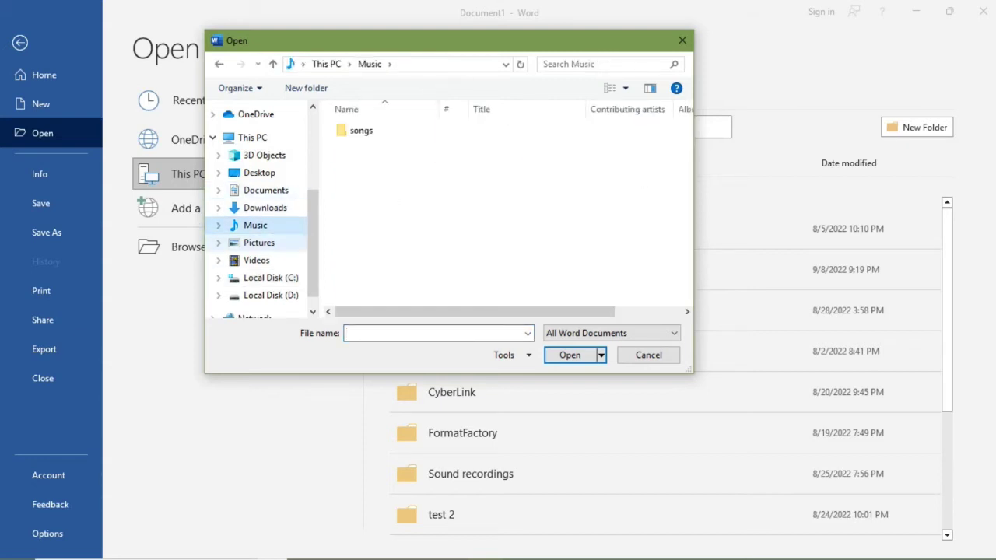
click(259, 243)
click(255, 224)
click(265, 207)
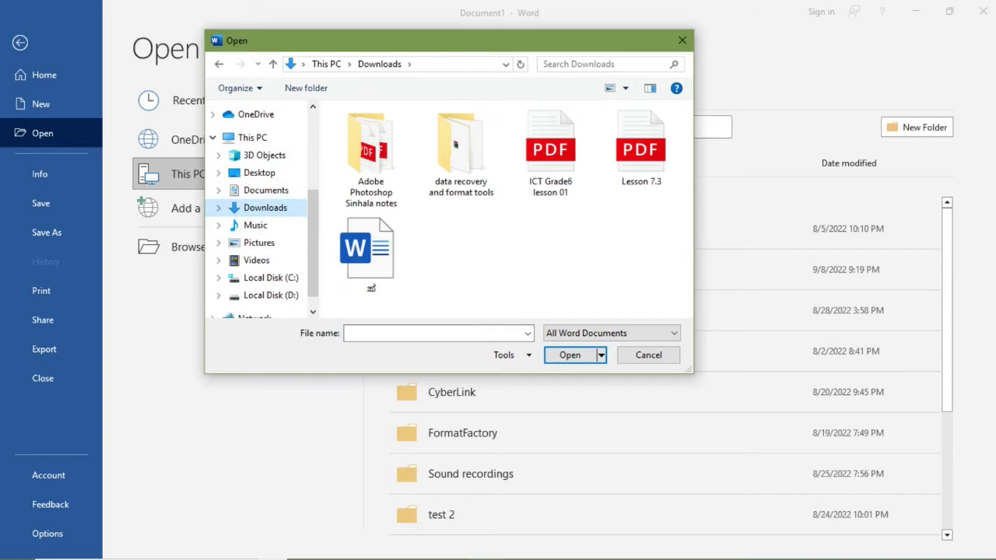
click(648, 355)
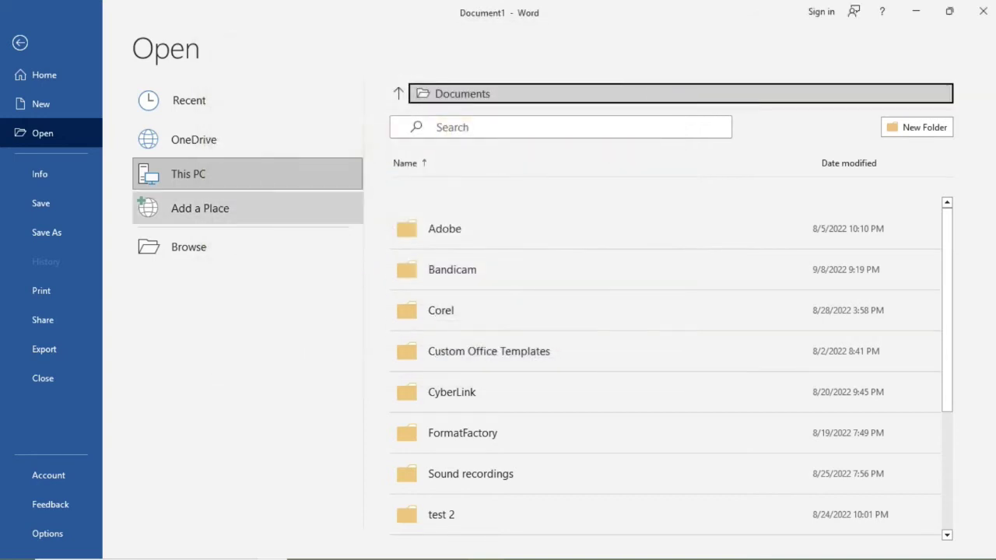
click(200, 208)
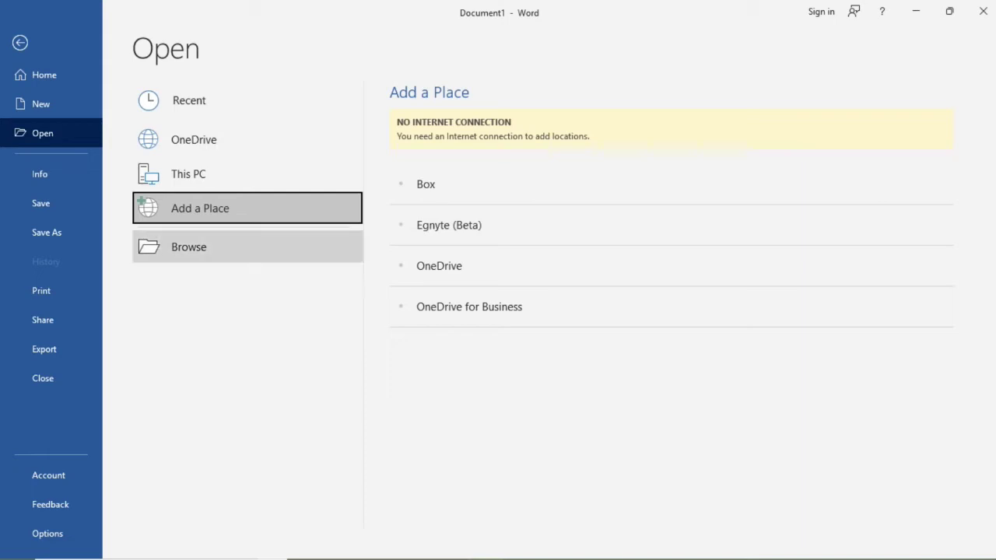
Browse to Local Disk (D:), cancel without opening, and show Document1's Info properties
click(189, 247)
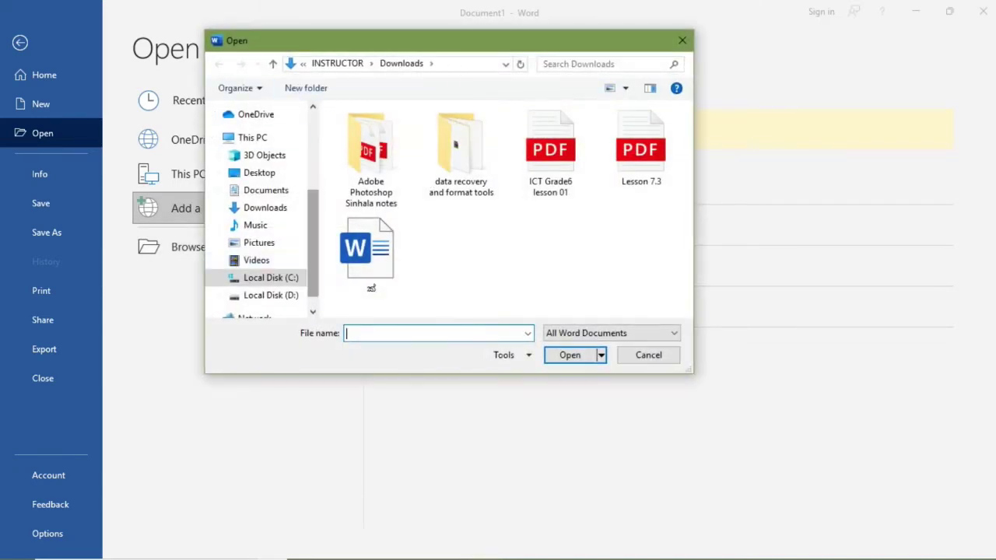
scroll(262, 210, up, 2)
scroll(261, 210, down, 3)
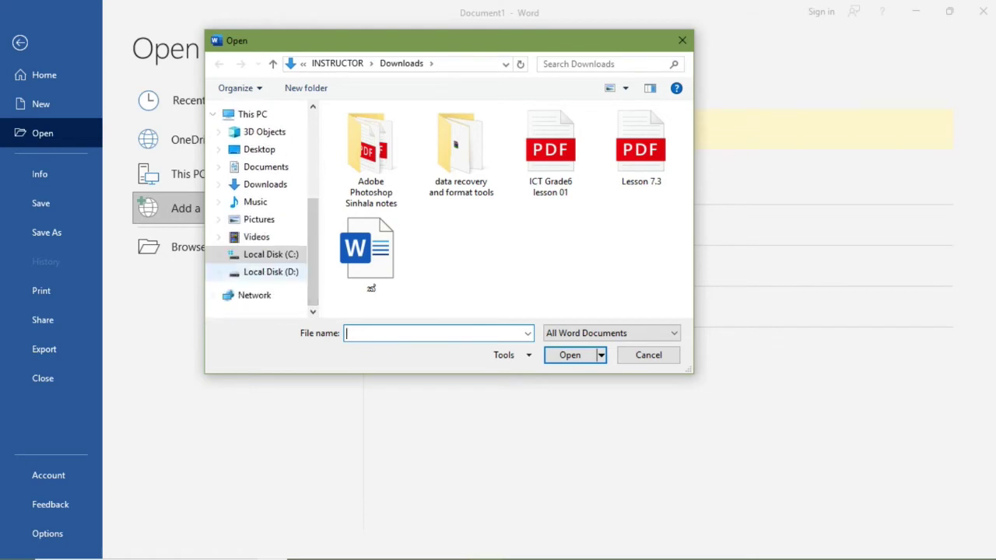
click(271, 272)
scroll(371, 265, down, 5)
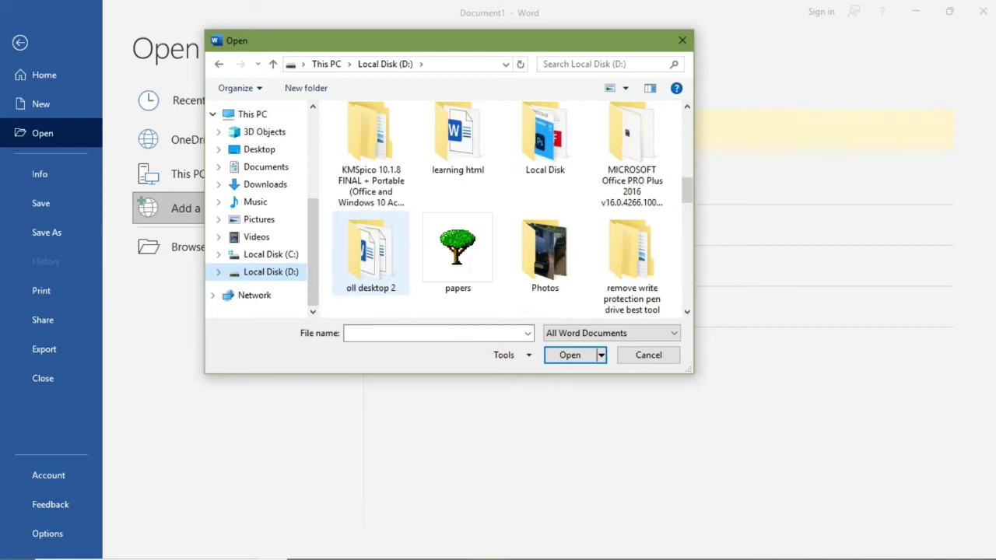
scroll(370, 265, down, 5)
click(648, 355)
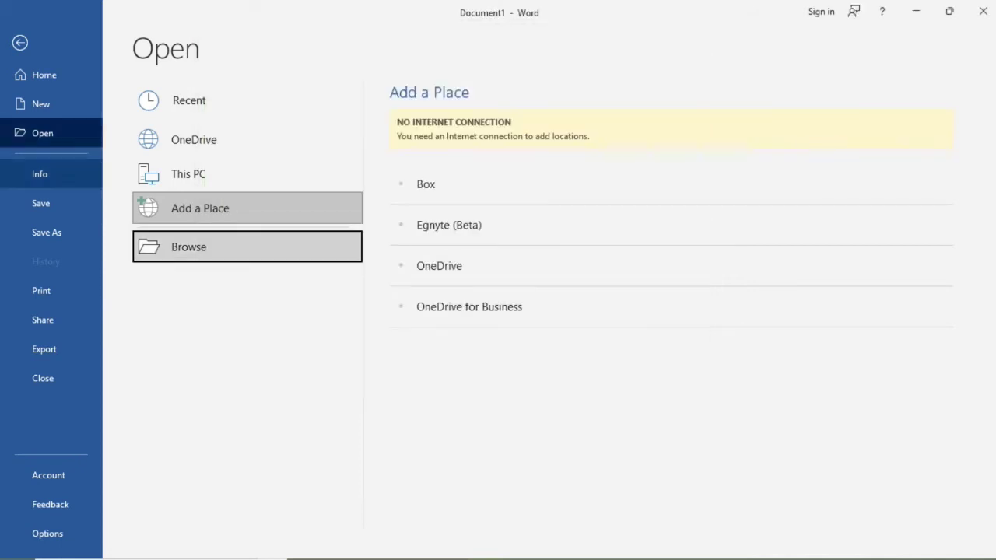
click(43, 174)
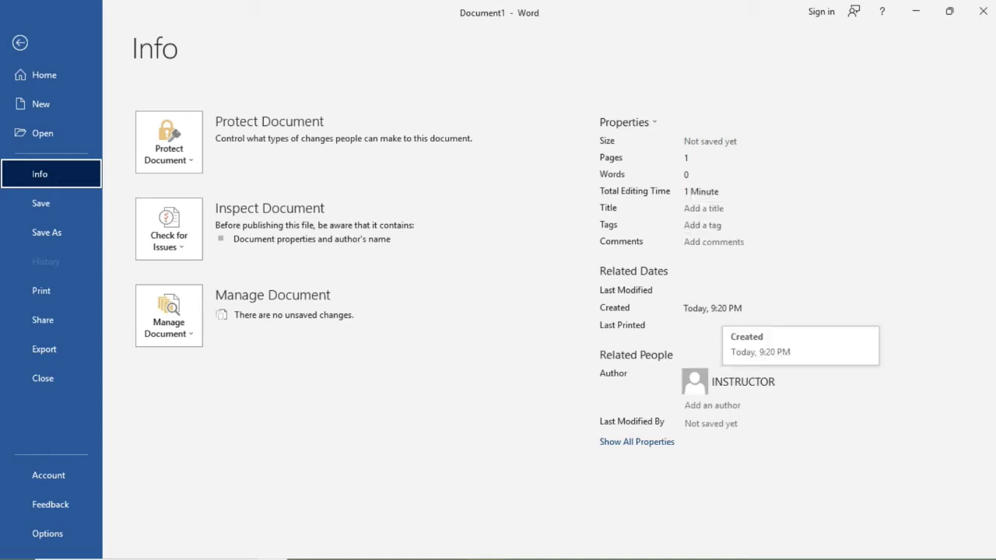
click(712, 405)
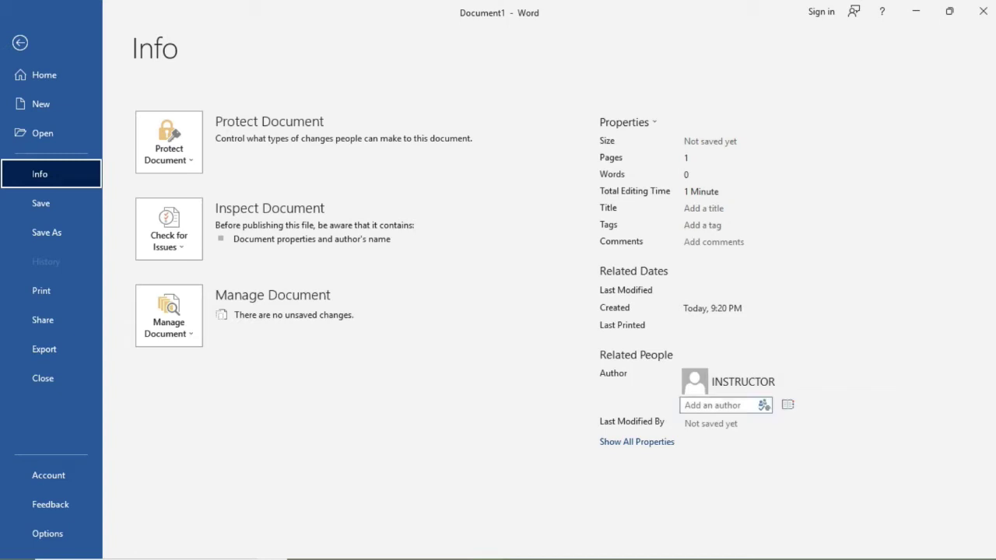
key(Escape)
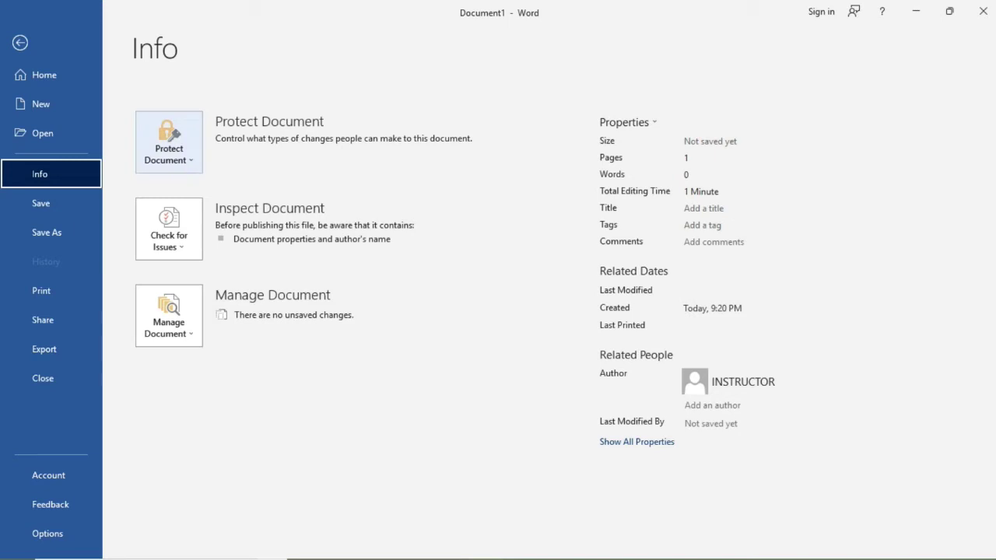
Show the Protect Document options like Always Open Read-Only, Encrypt with Password and Restrict Editing
click(169, 142)
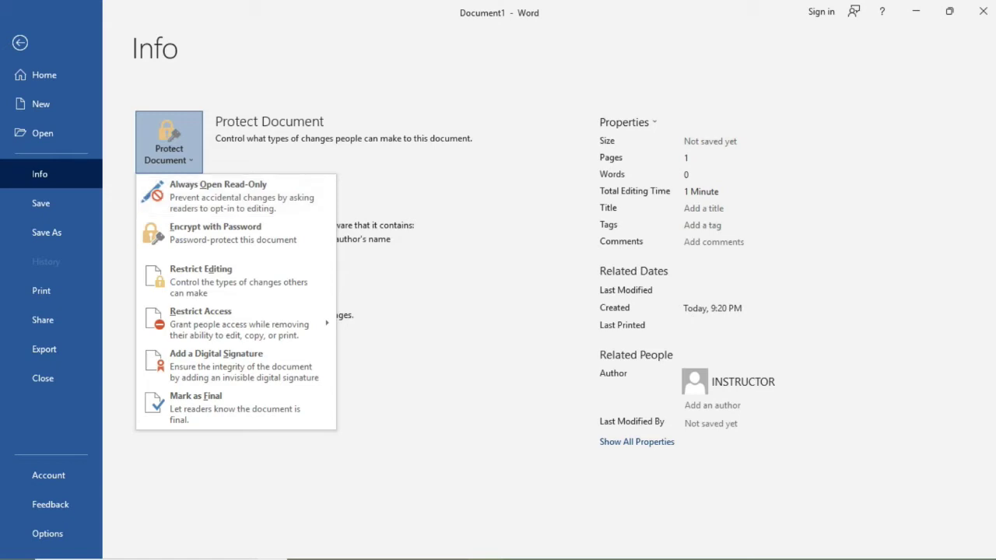
Generate five paragraphs of sample text with =rand(), then close the document to get the save prompt
key(Escape)
key(Escape)
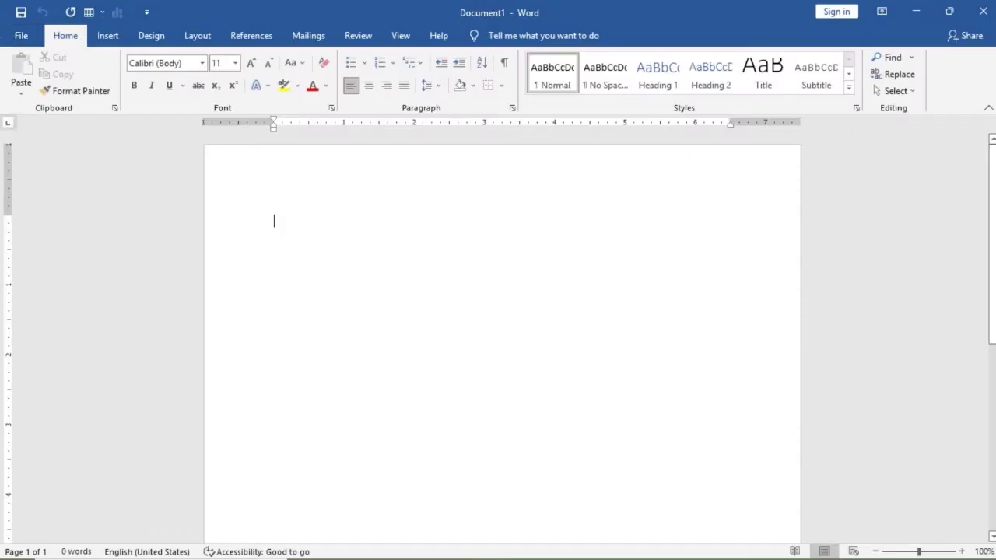
text(=rand())
key(Return)
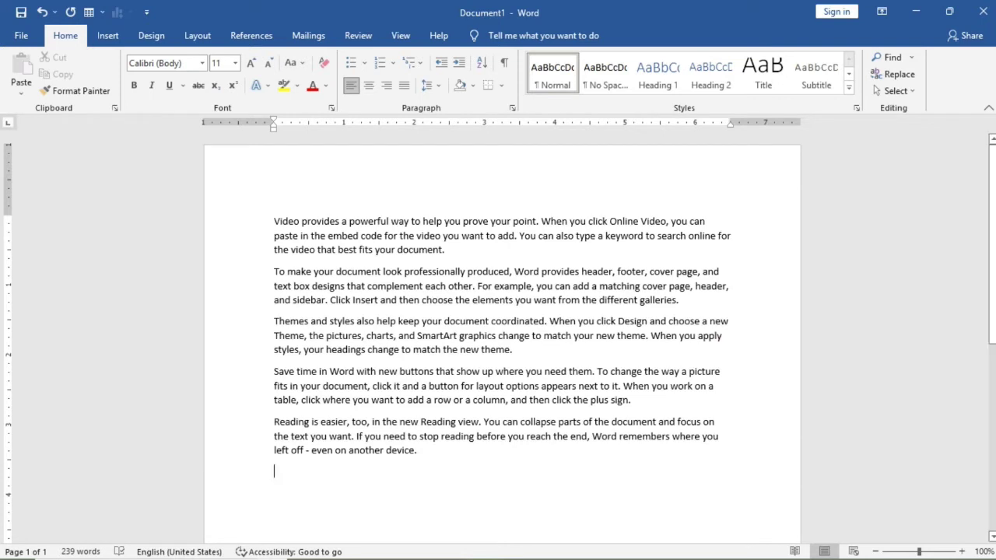
click(983, 10)
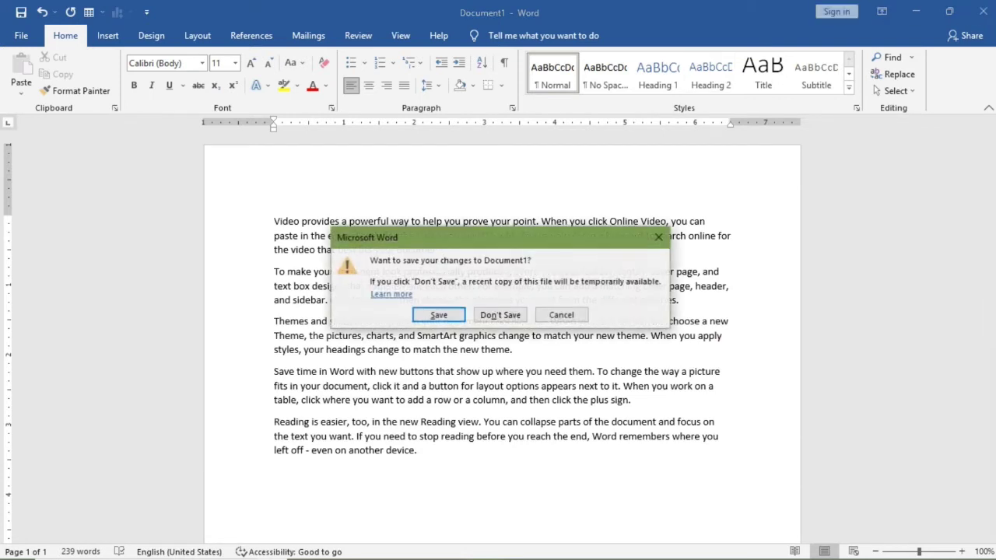
Save the document to the Desktop as 'test doc' as a Word Document
click(439, 314)
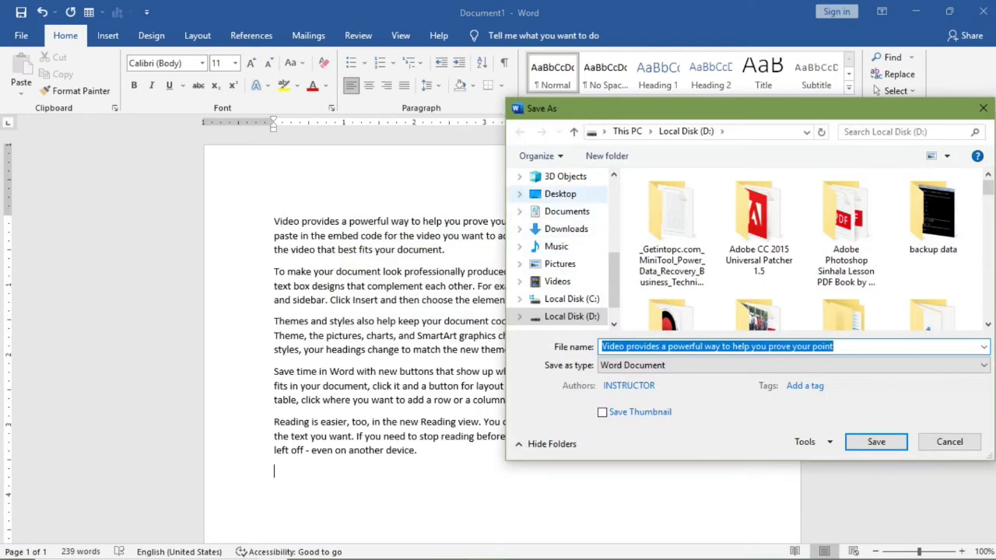
click(560, 194)
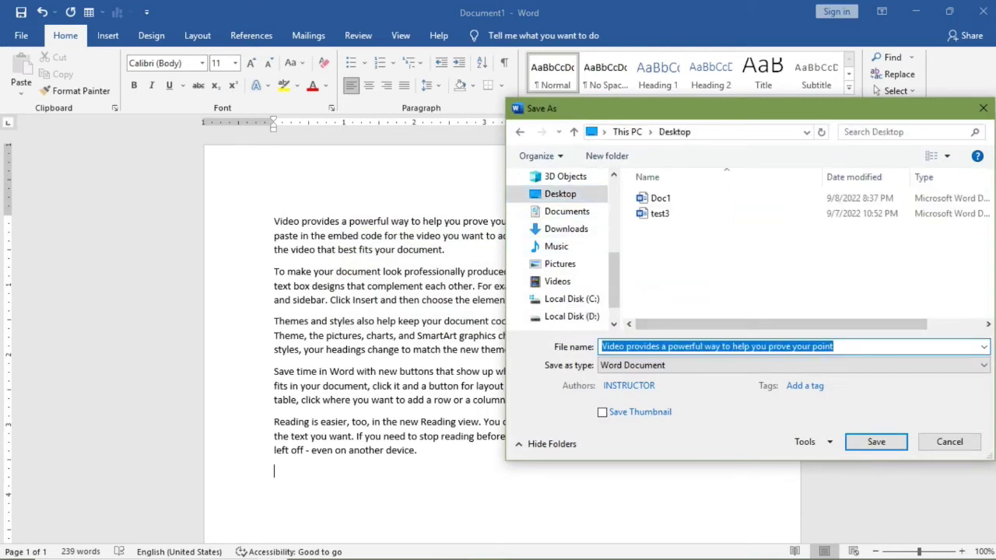
text(test do)
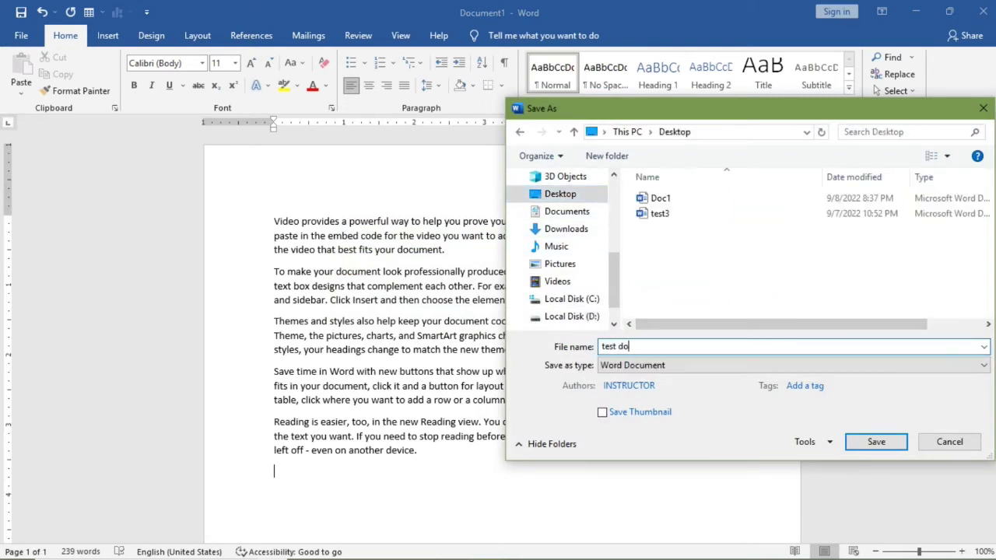
text(c)
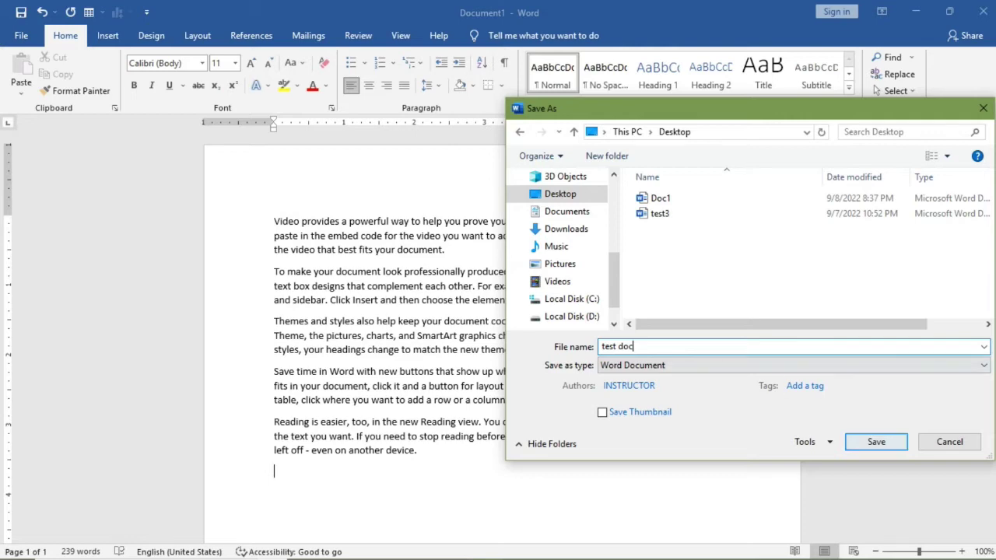
click(876, 441)
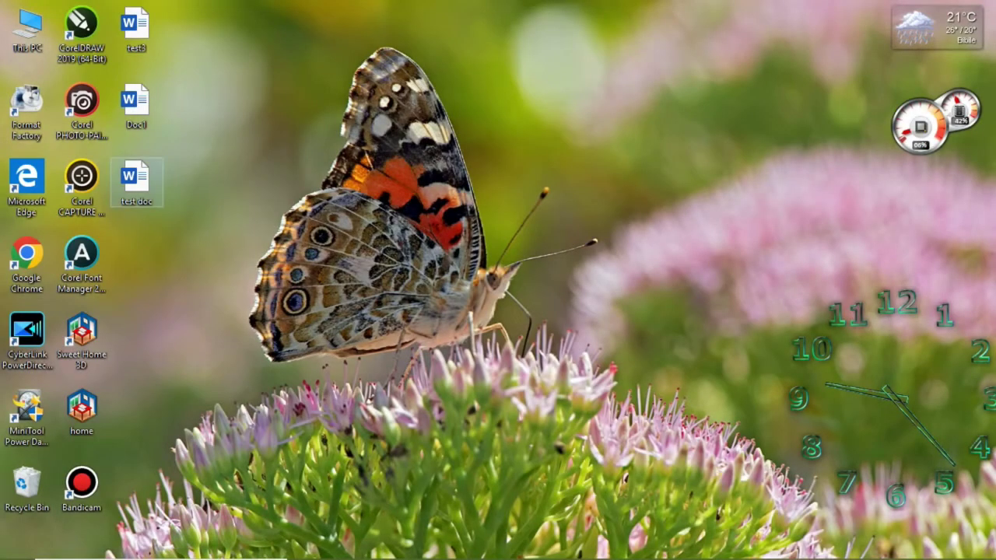
Tidy the desktop: delete the old test3 and Doc1 files and reposition test doc
drag(135, 175, 630, 101)
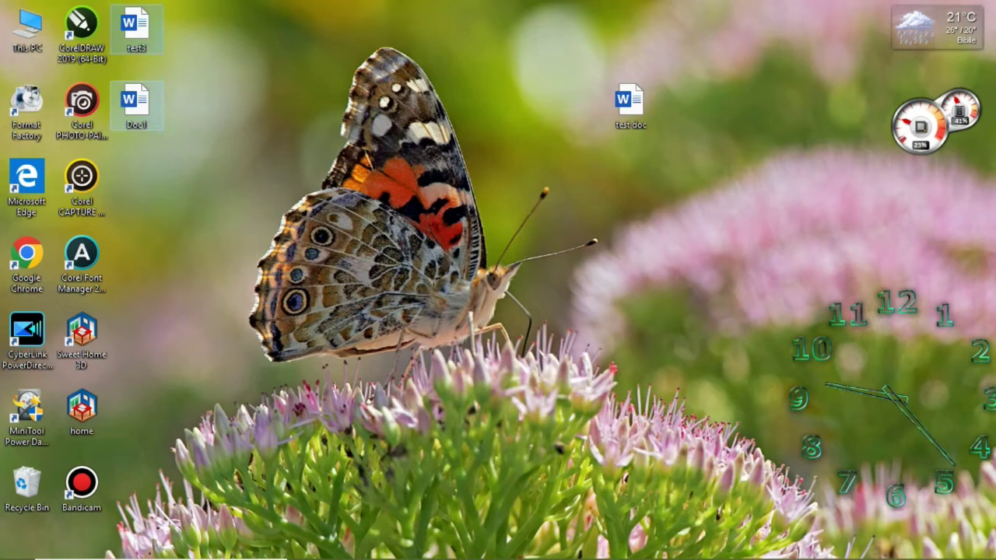
key(Delete)
drag(631, 101, 191, 105)
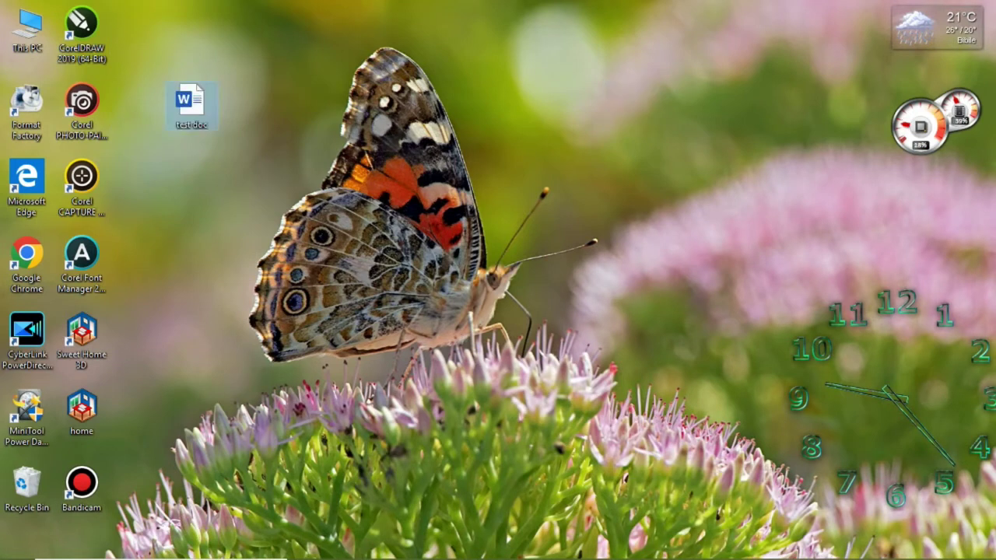
Open test doc and add the lines 'Gfgf' and 'hhg' at its end
key(Return)
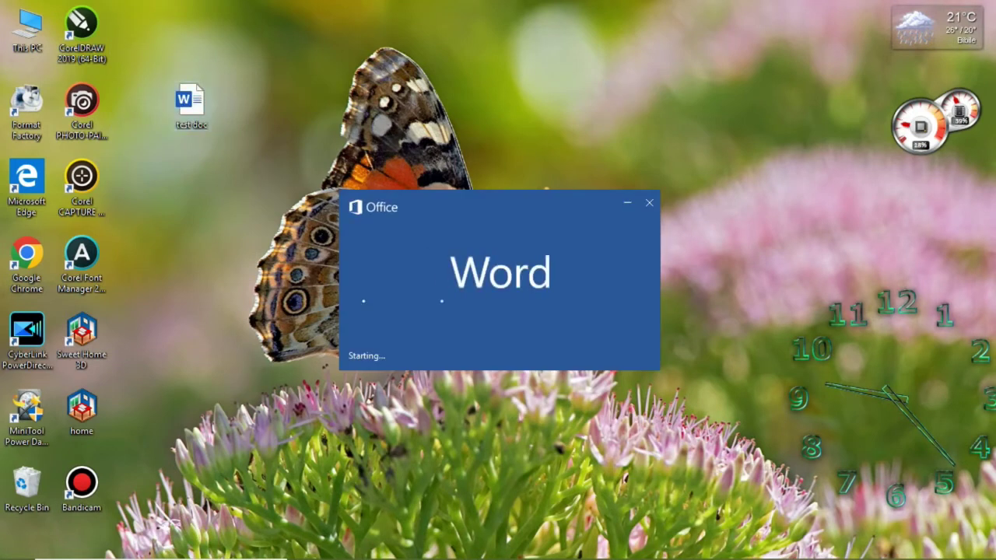
key(ctrl+End)
key(Return)
text(gfgf)
key(Return)
text(hhg)
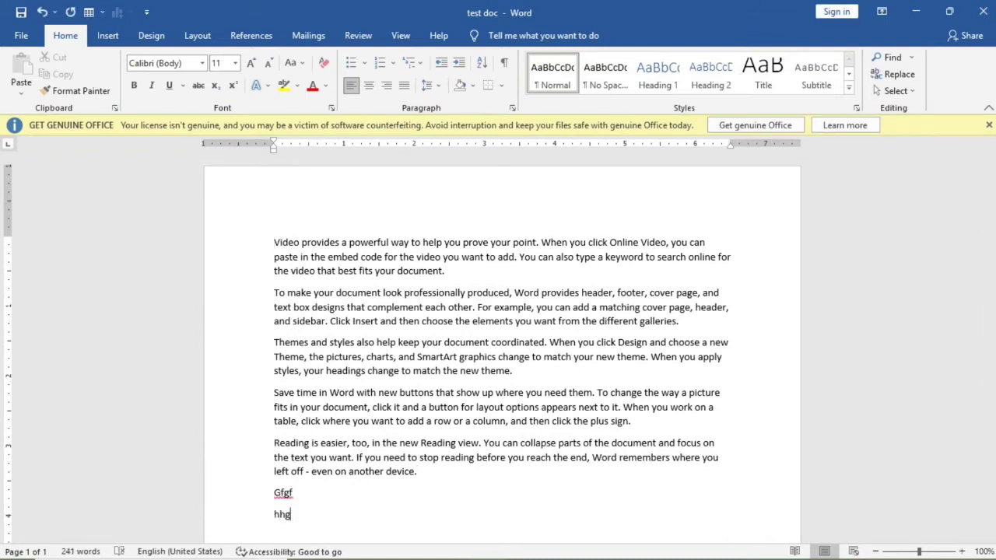
Dismiss the licence warning, save the document and close Word
click(989, 124)
key(ctrl+s)
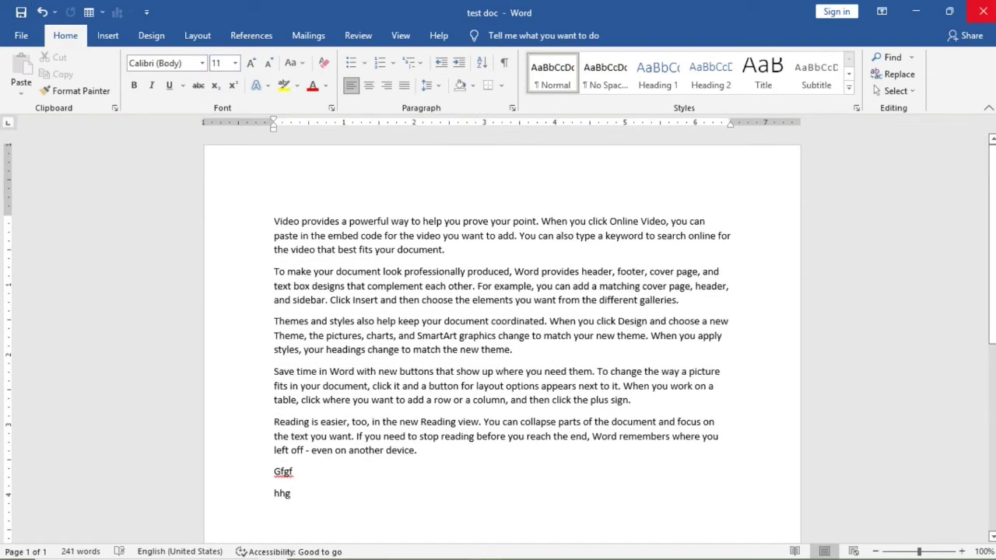
click(983, 11)
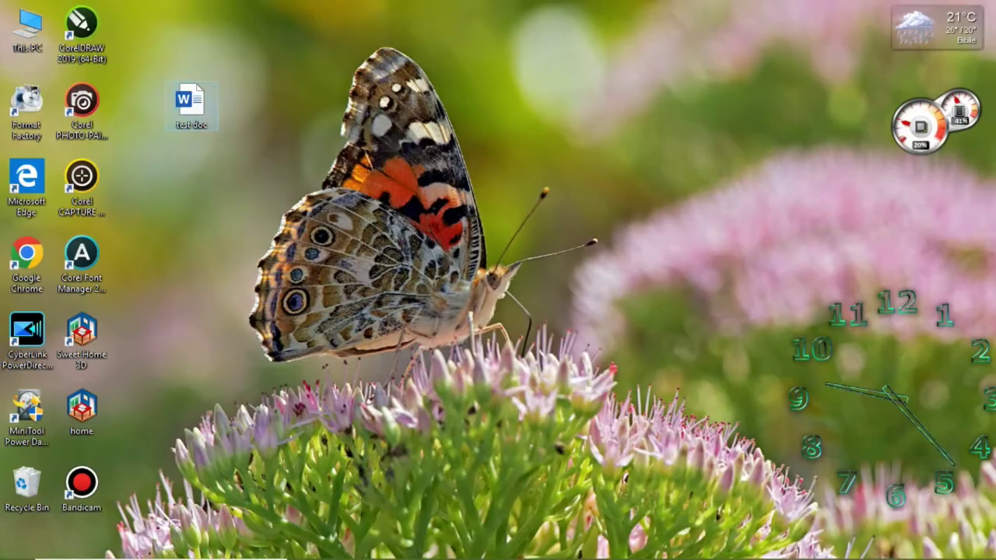
Reopen test doc, enable Protect Document > Always Open Read-Only, and save it while closing Word
double_click(213, 113)
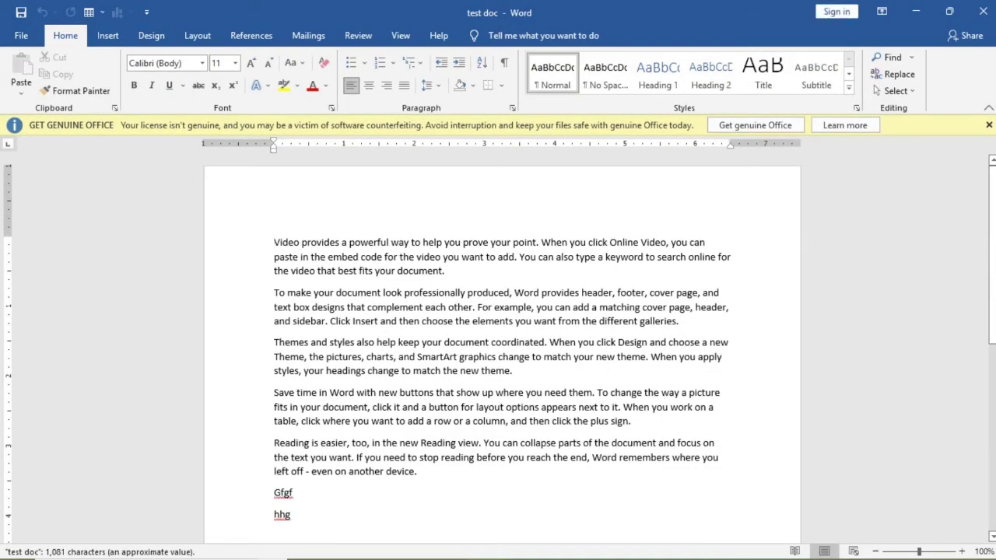
click(21, 35)
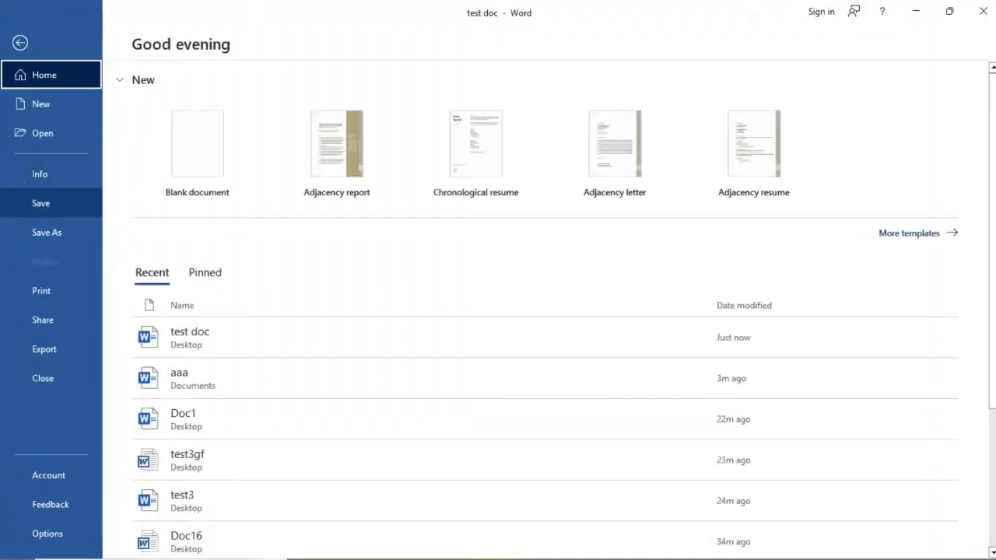
click(39, 174)
click(168, 199)
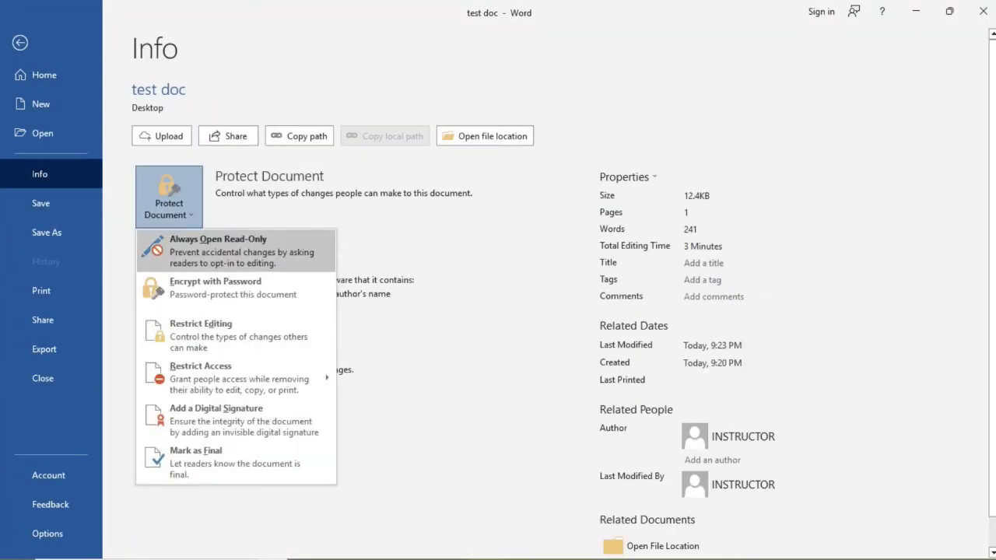
click(218, 249)
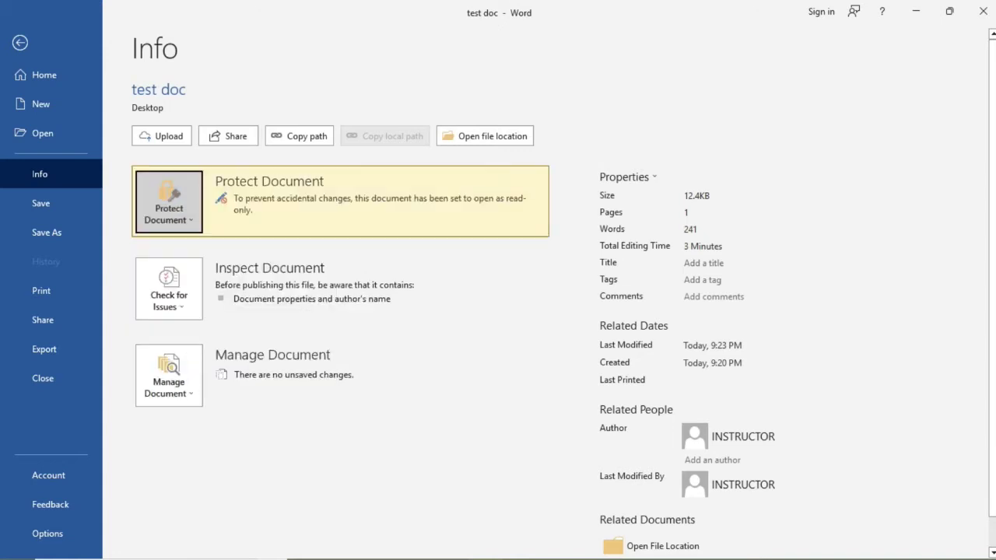
key(Escape)
key(alt+F4)
key(Return)
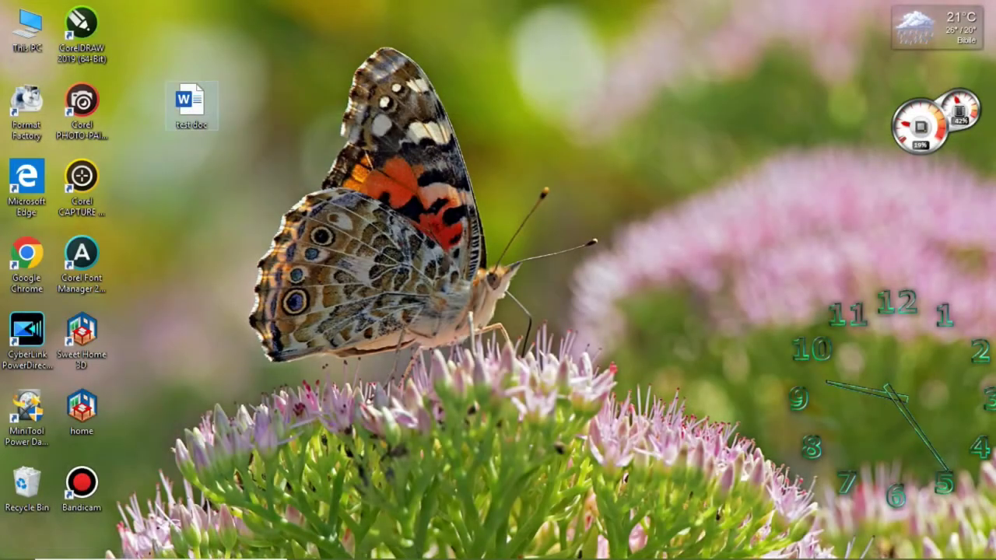
Open test doc read-only, add 'Fdfbkhjdf' and 'fhkdsjufh' below hhg, and bring up Save As
double_click(189, 105)
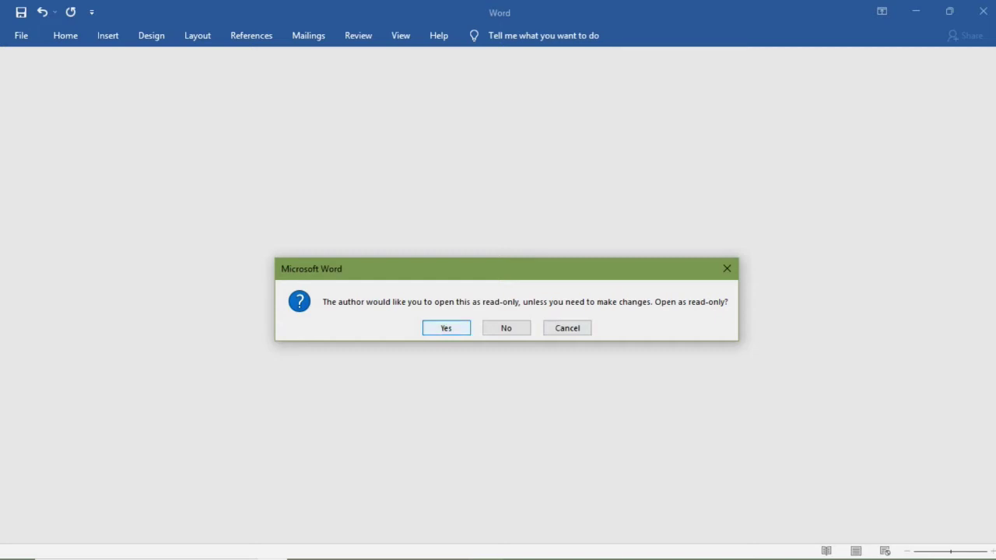
key(Return)
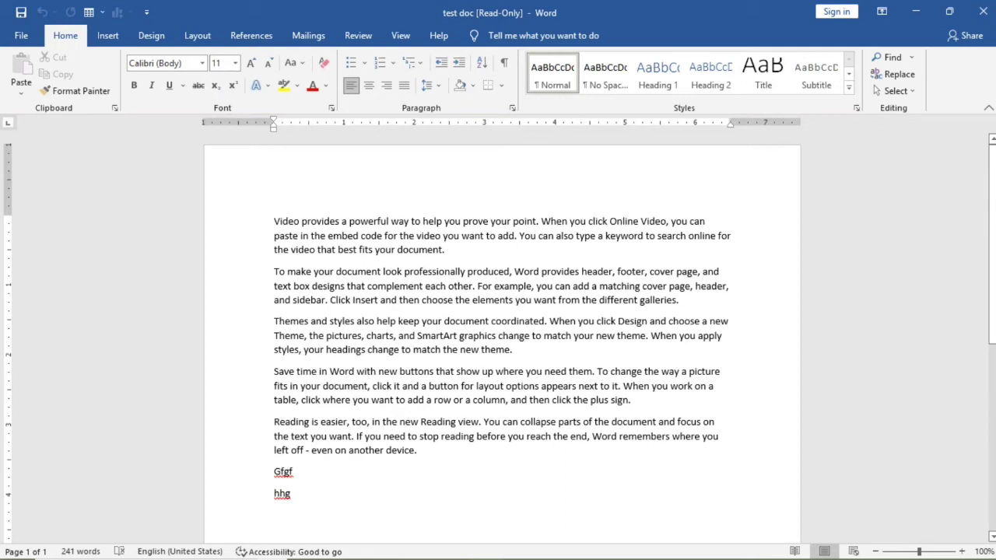
click(291, 493)
key(Return)
text(fdfbkhjdf)
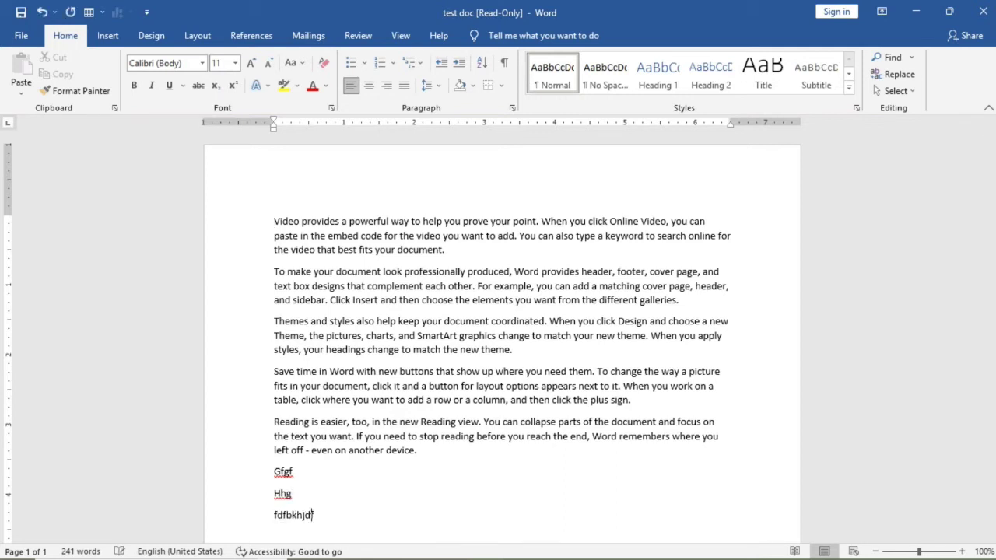
key(Return)
text(fhkdsjufh)
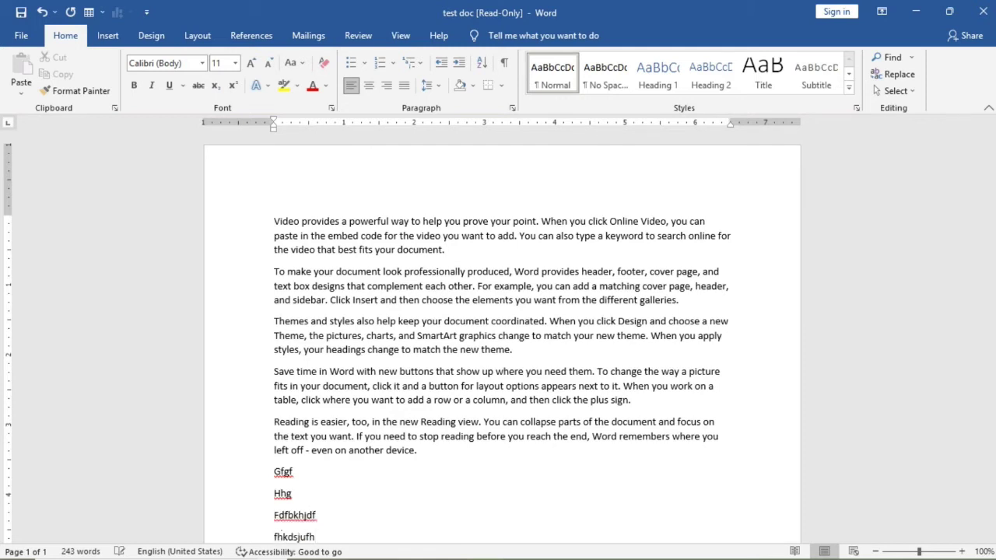
key(ctrl+s)
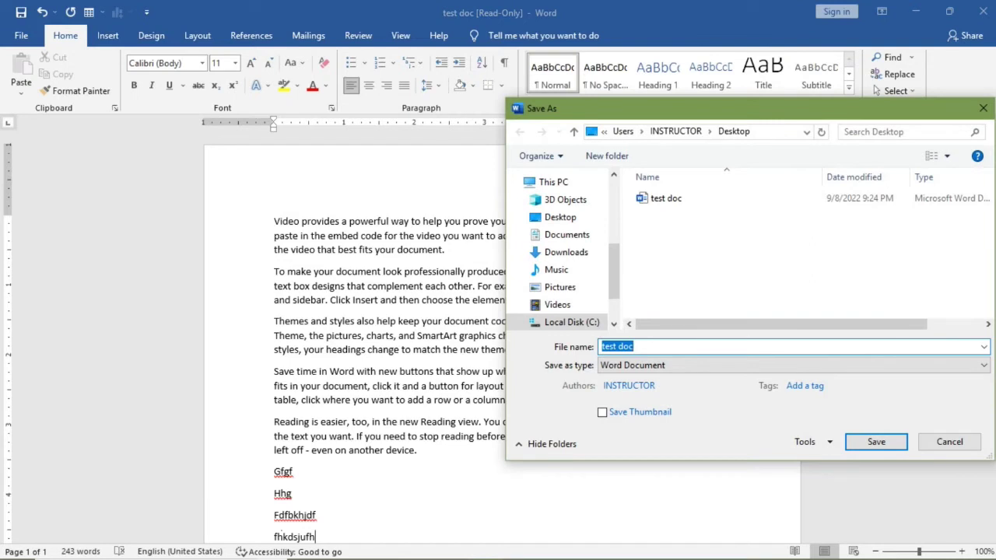
Save the edited document as a copy named 'test doc read' on the Desktop
key(Escape)
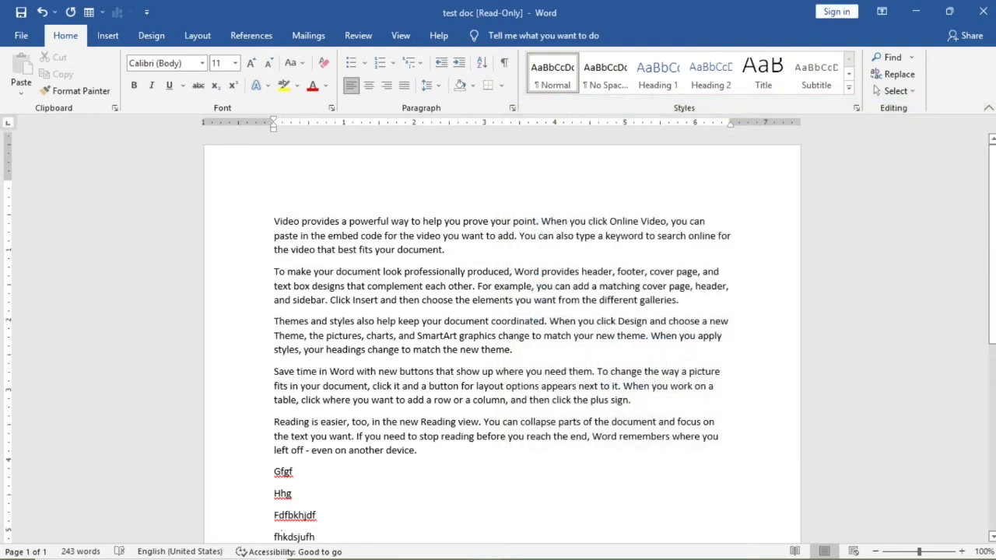
drag(274, 476, 320, 510)
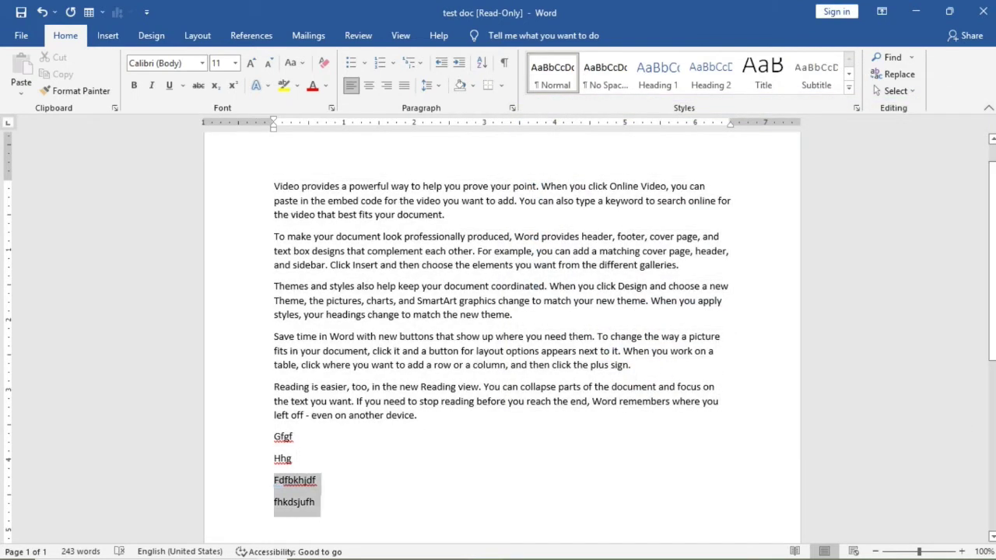
key(ctrl+s)
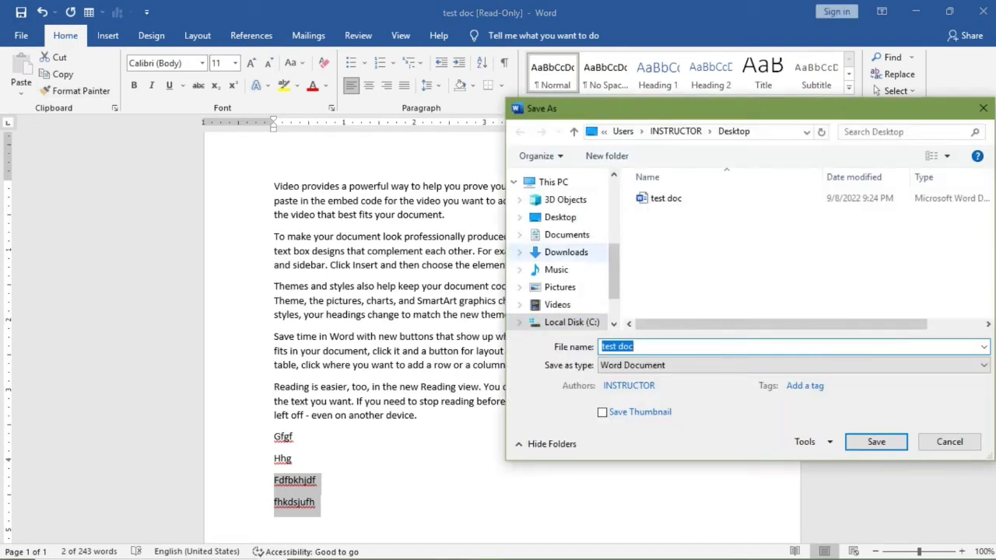
click(633, 346)
text(3)
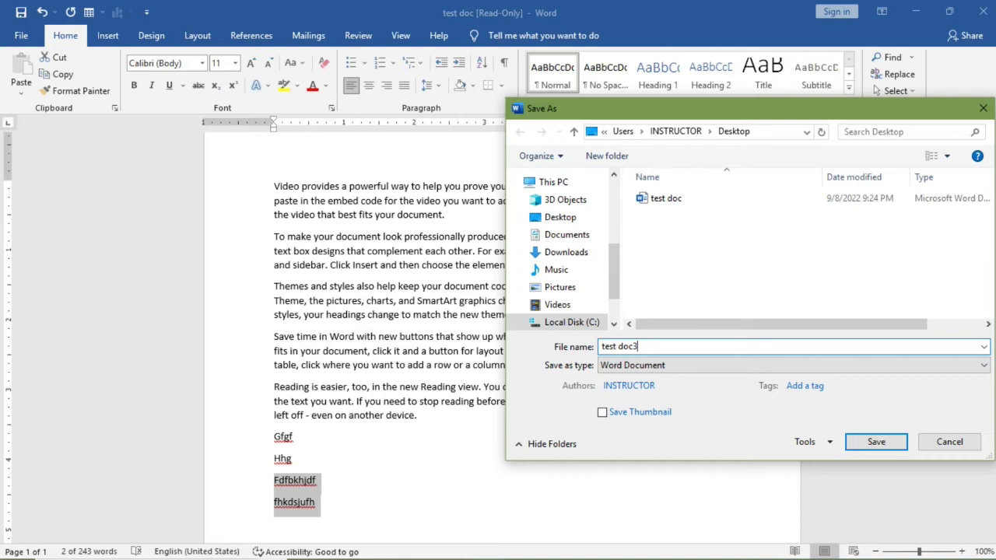
click(561, 218)
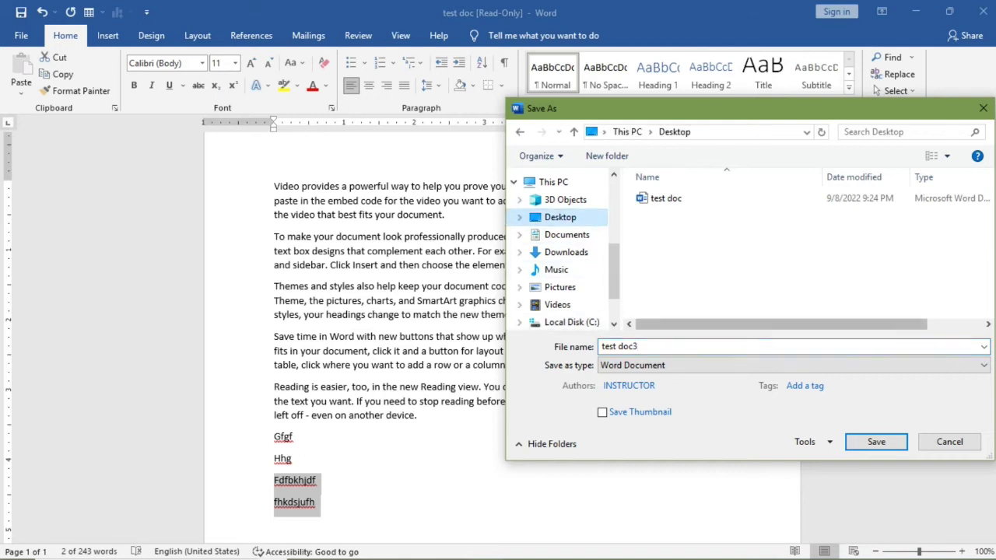
key(End)
key(BackSpace)
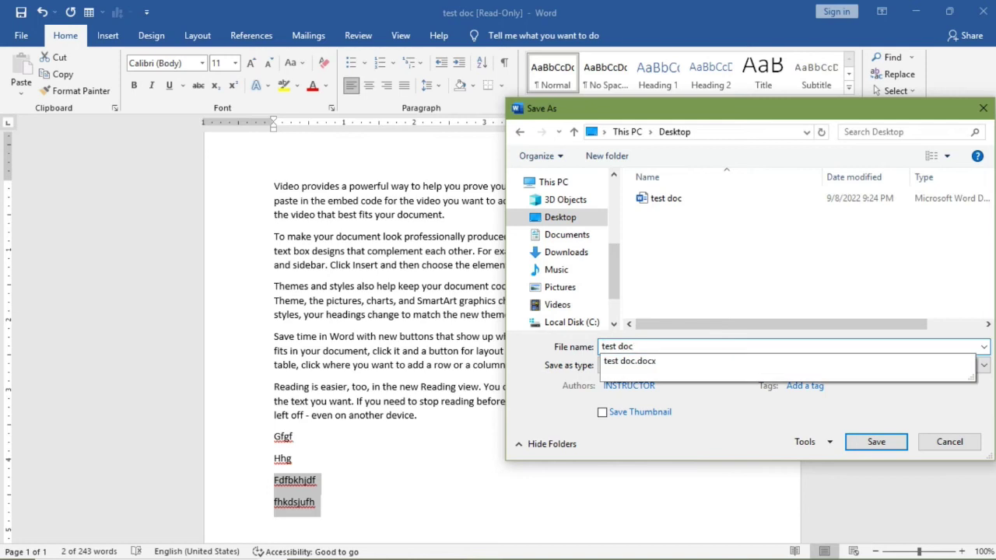
key(Escape)
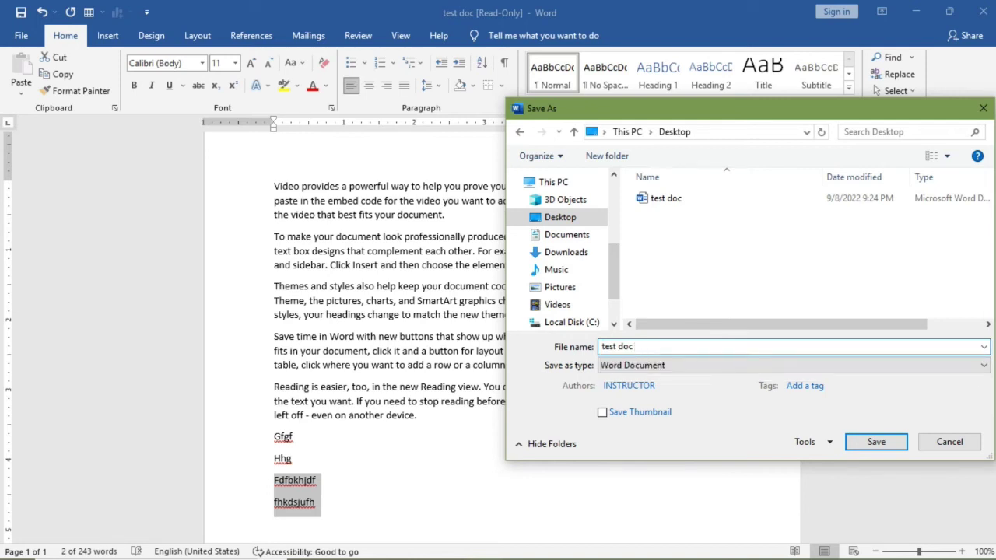
text(read)
click(875, 442)
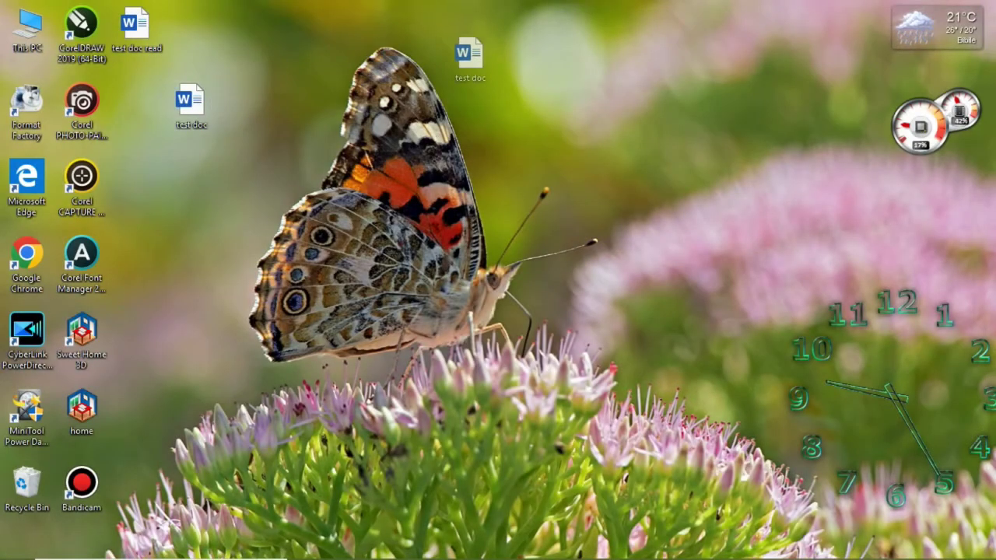
Place test doc and test doc read side by side atop the desktop, then briefly open test doc read-only
drag(470, 57, 520, 30)
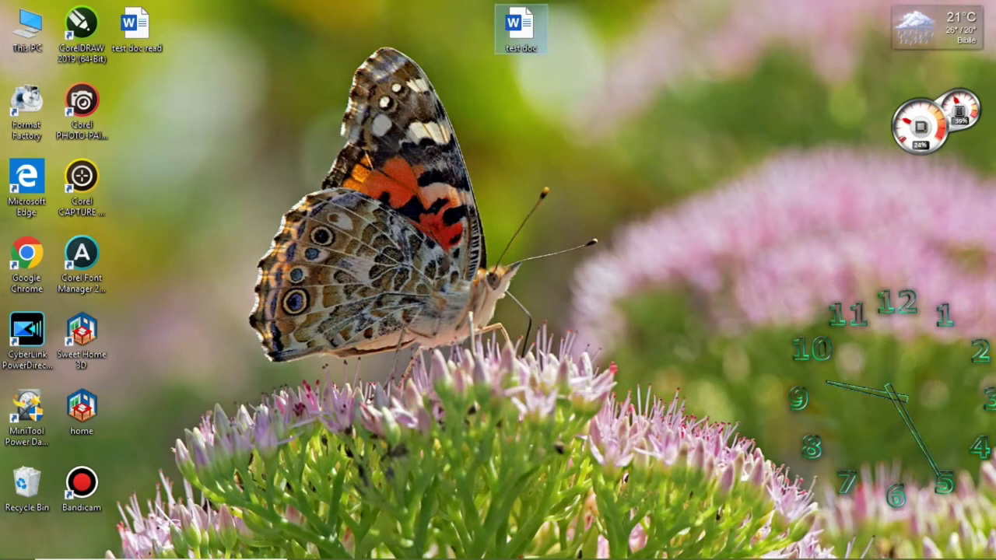
mouse_move(134, 28)
mouse_down()
mouse_move(399, 107)
mouse_move(630, 30)
mouse_up()
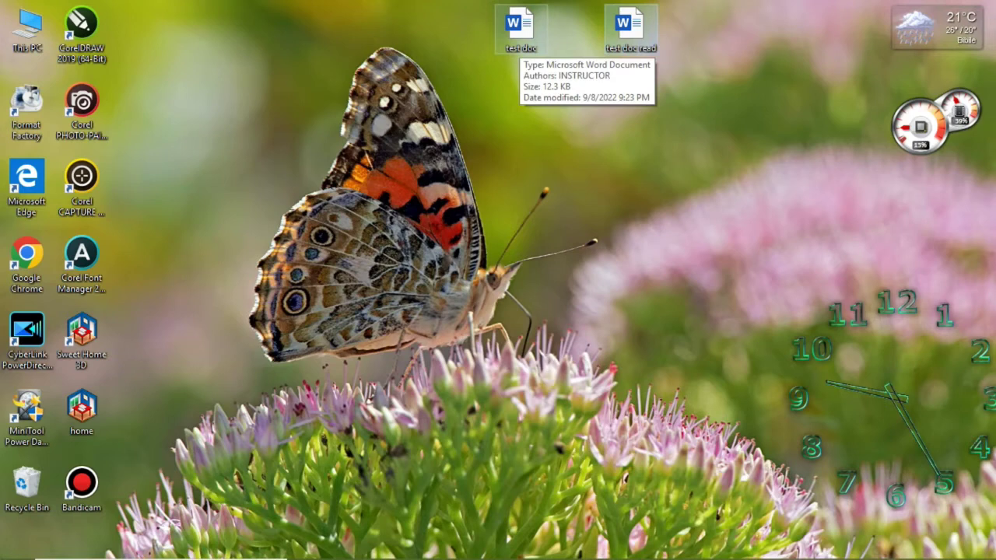
double_click(520, 31)
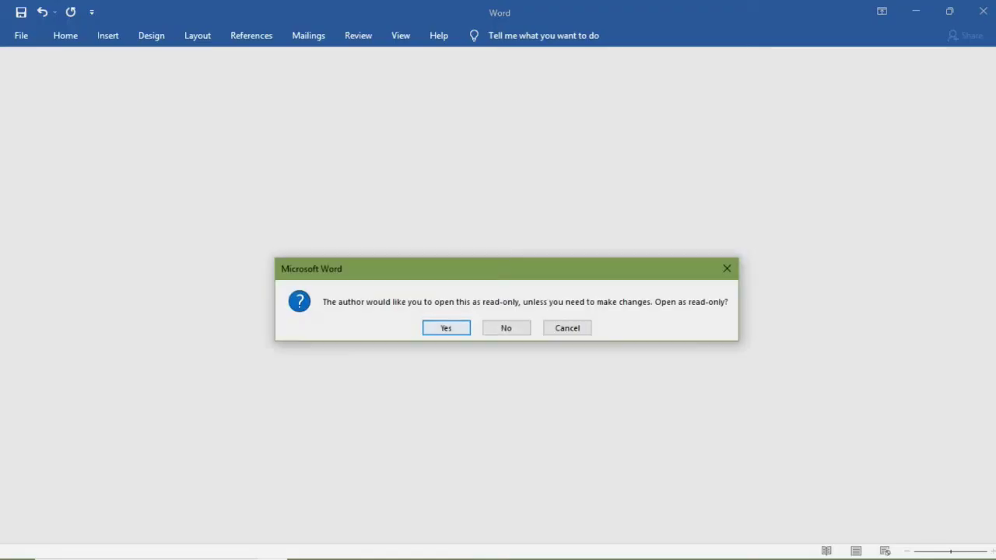
key(Return)
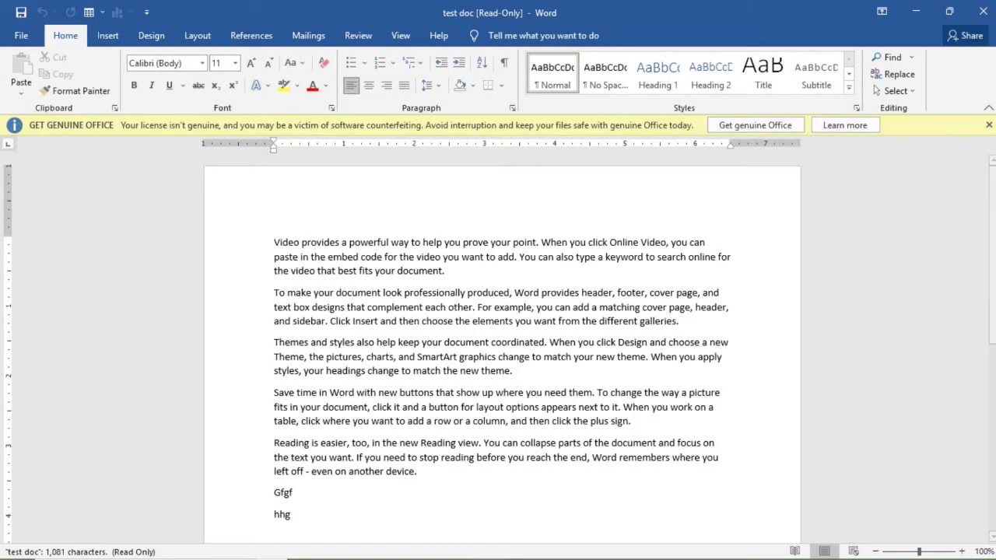
click(983, 12)
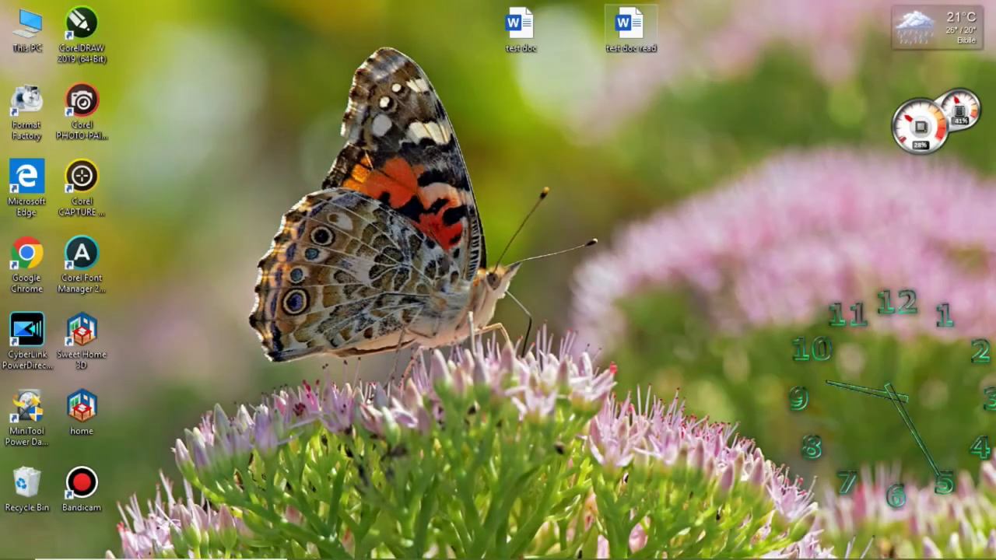
Reopen test doc read-only and add the line 'jhjhjhjhhj' below Hhg
double_click(520, 27)
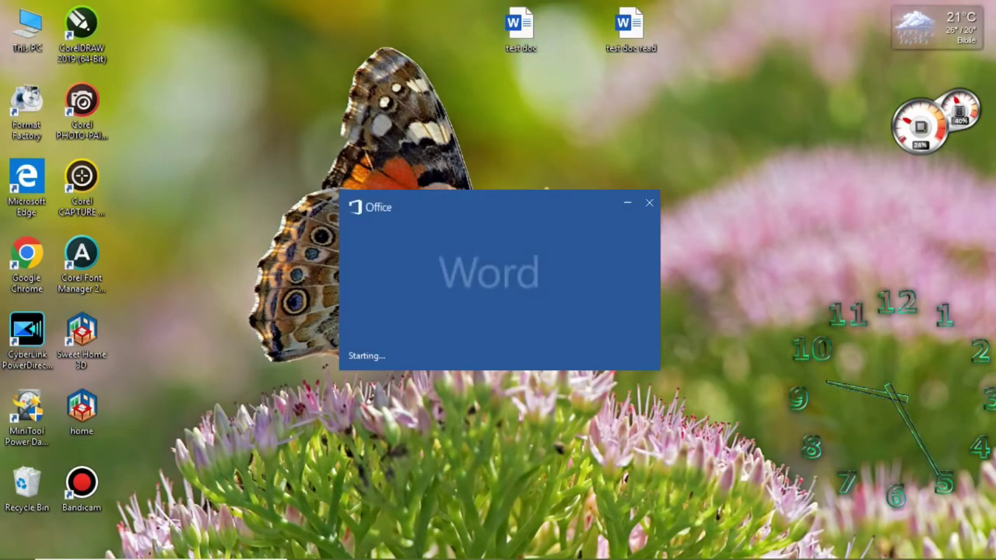
key(Return)
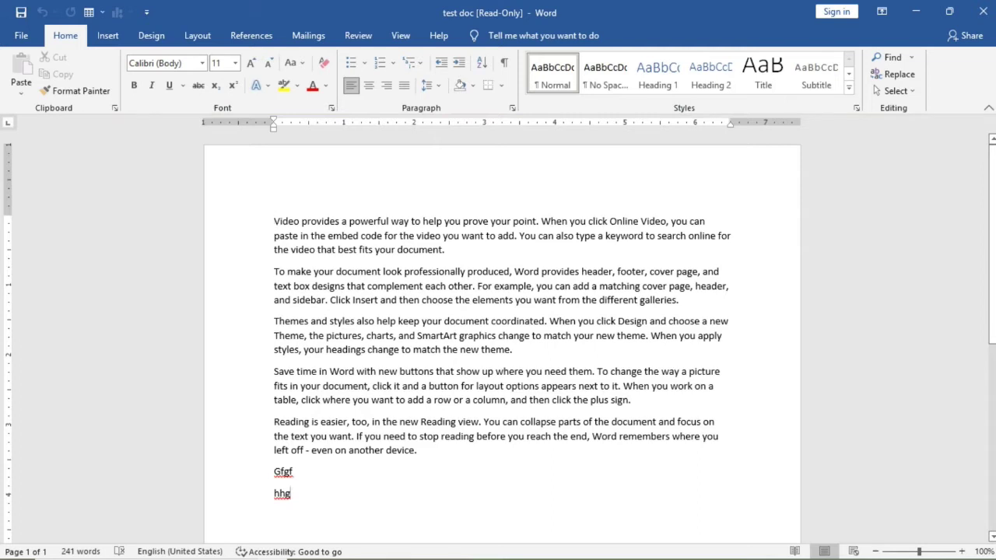
key(Return)
text(jhjhjhjhhj)
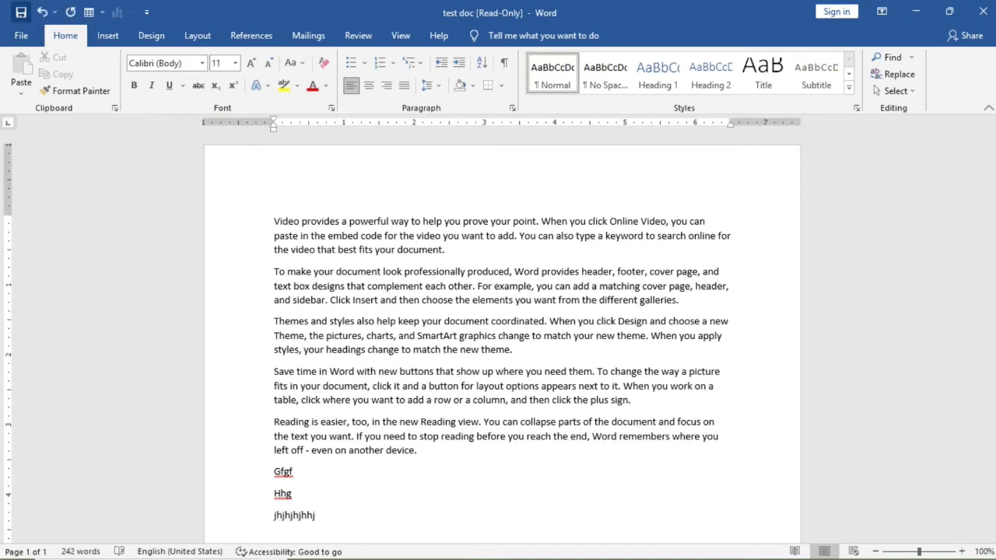
Cancel saving a copy and close the document without saving changes
key(ctrl+s)
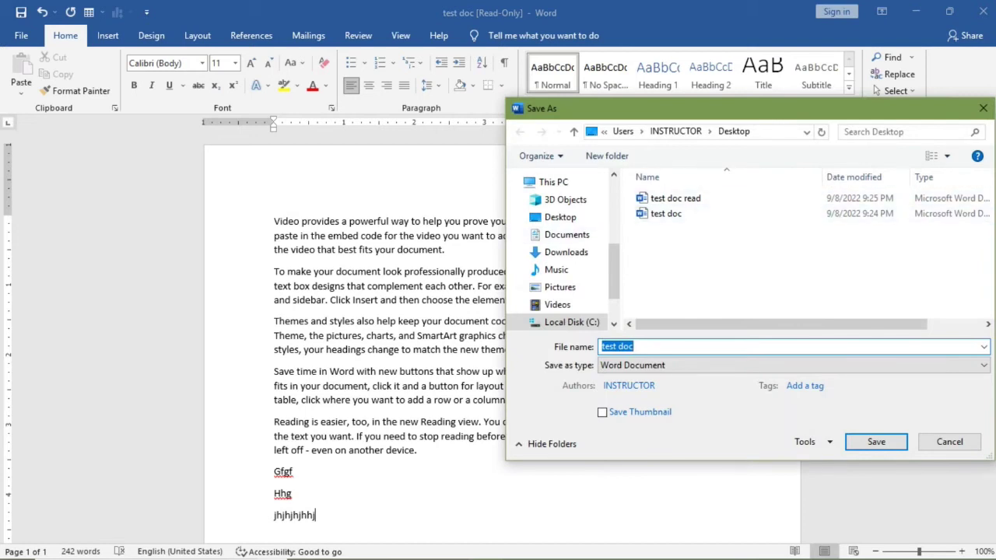
key(Escape)
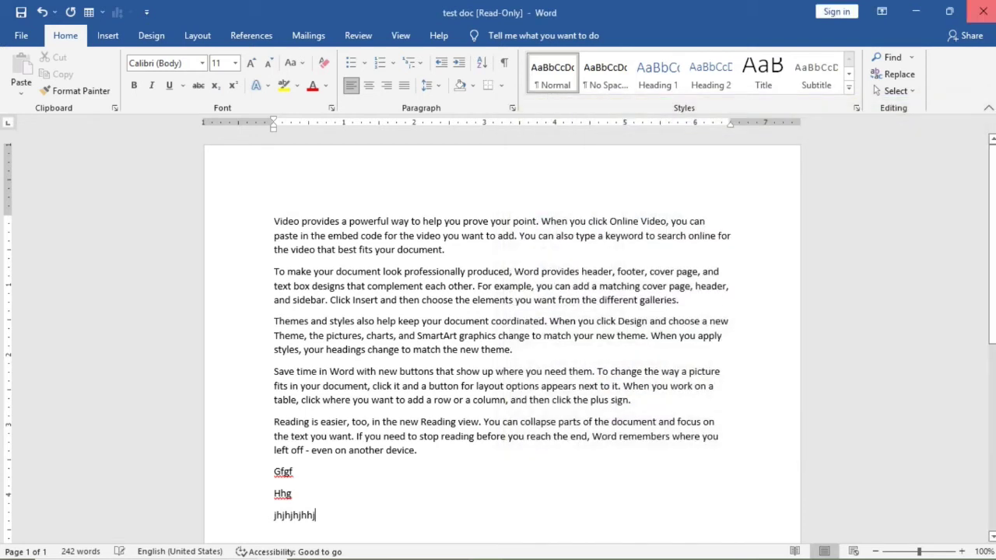
key(ctrl+w)
key(Tab)
key(Return)
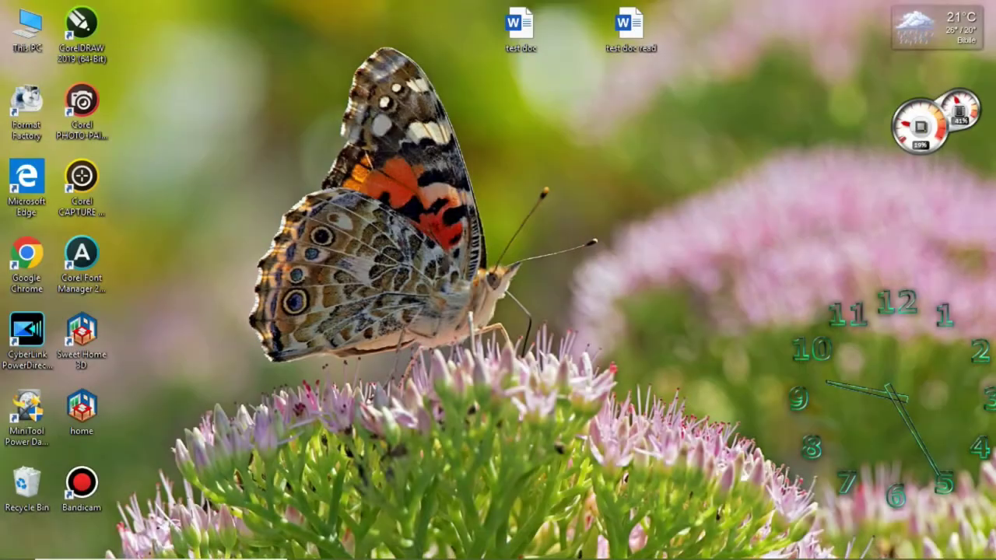
Open test doc read as read-only and add the line 'ghfghh' at the end
double_click(630, 27)
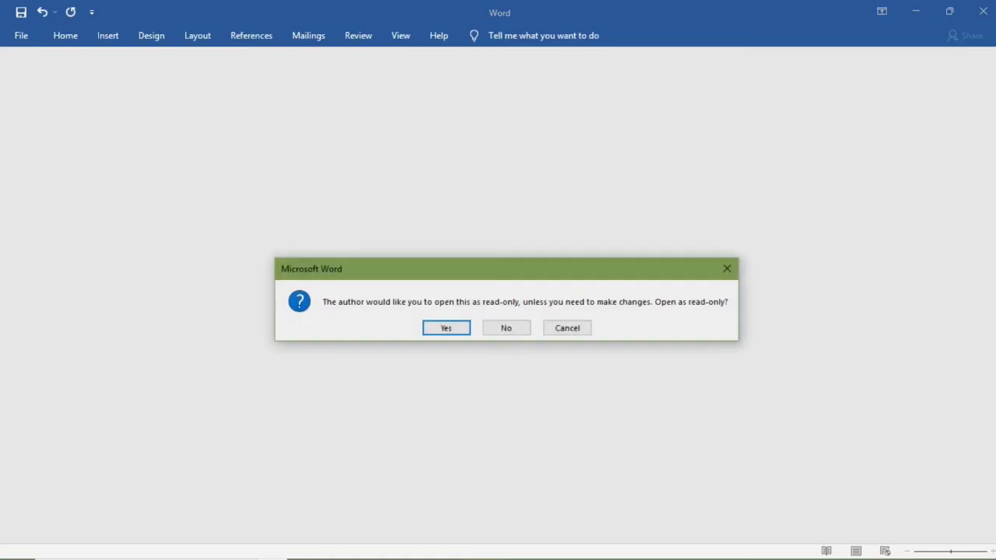
key(Return)
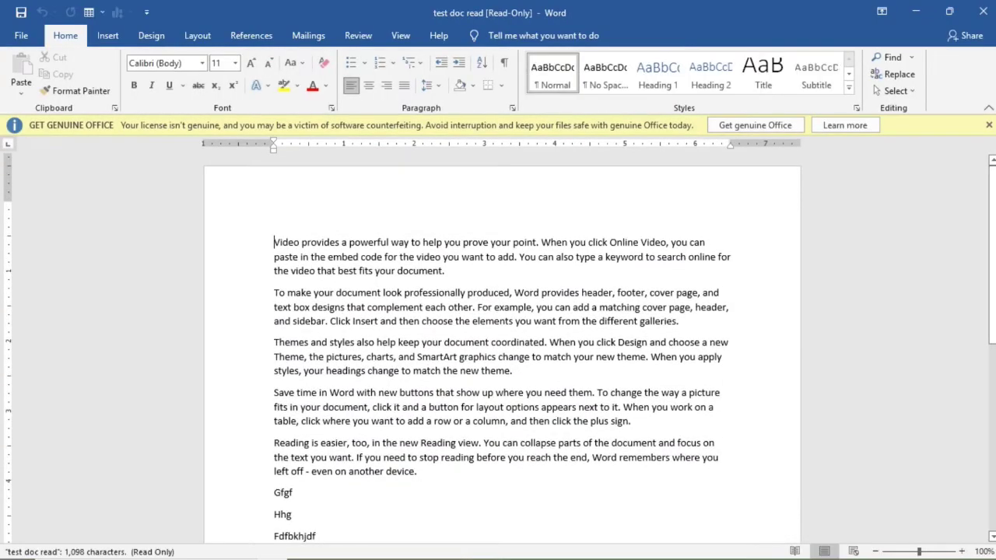
key(ctrl+End)
key(Return)
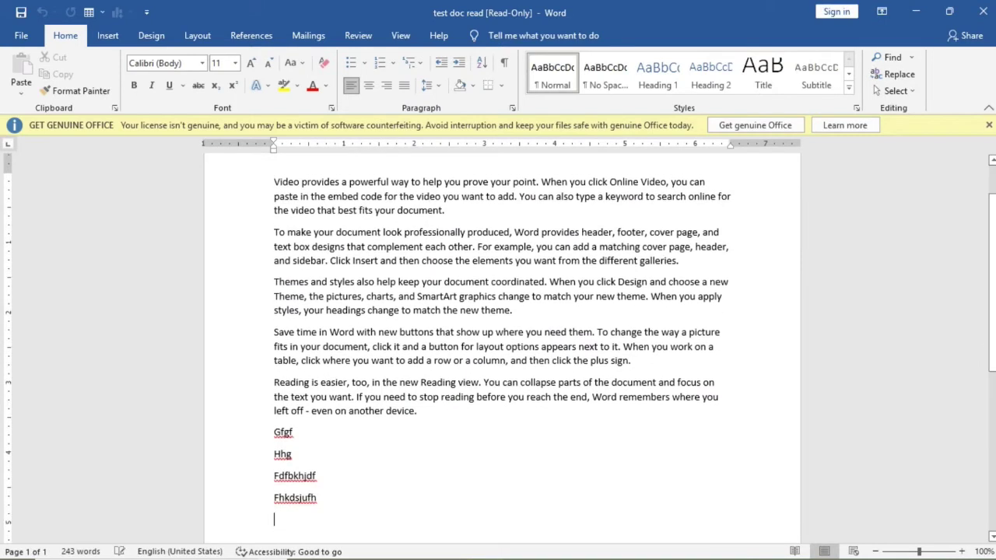
text(ghfghh)
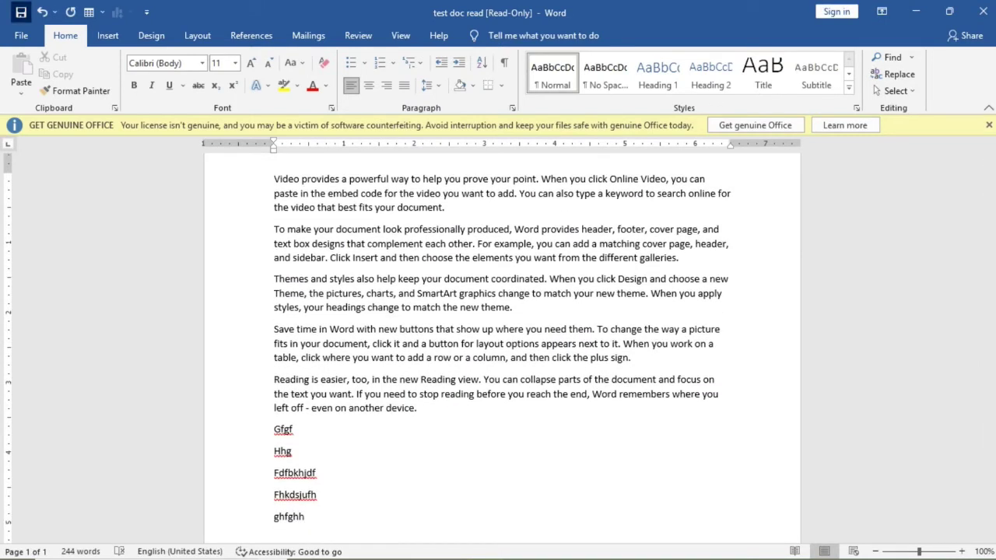
Cancel both the Save As and the close prompt, then create a new blank document
key(ctrl+s)
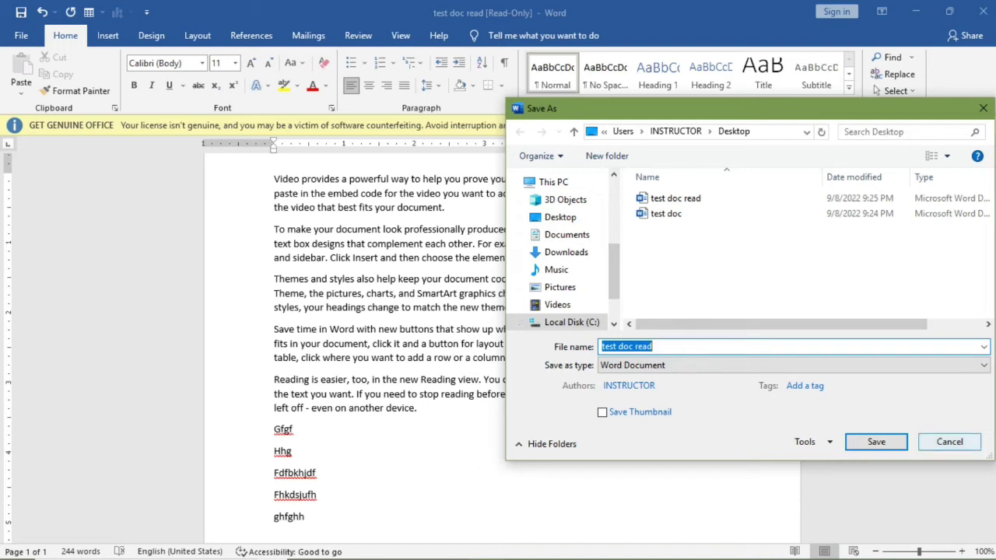
click(949, 441)
key(alt+F4)
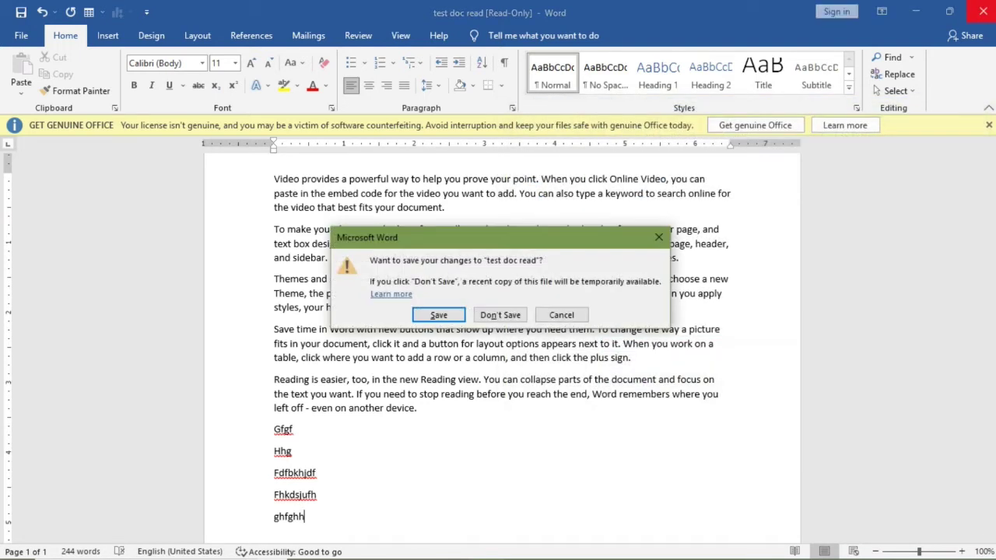
click(561, 314)
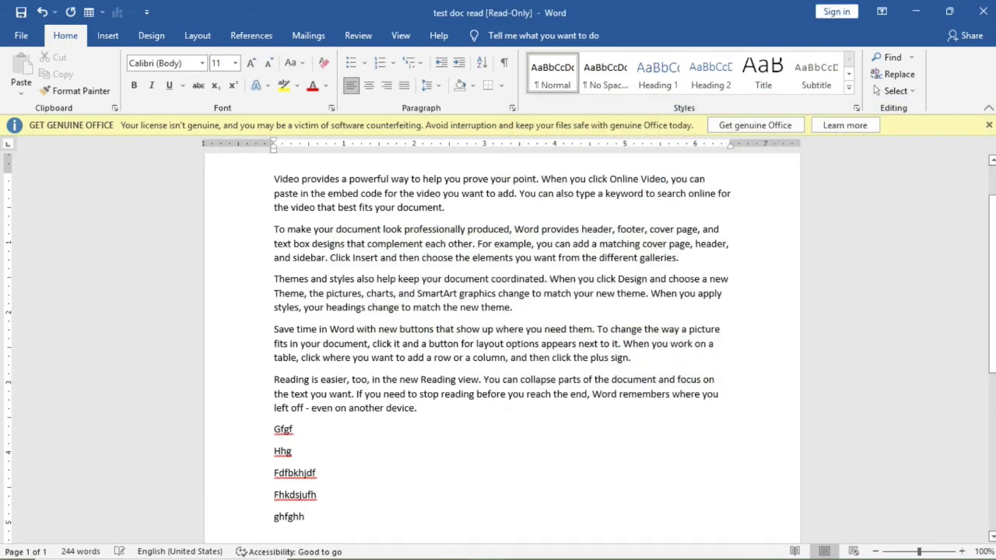
key(ctrl+n)
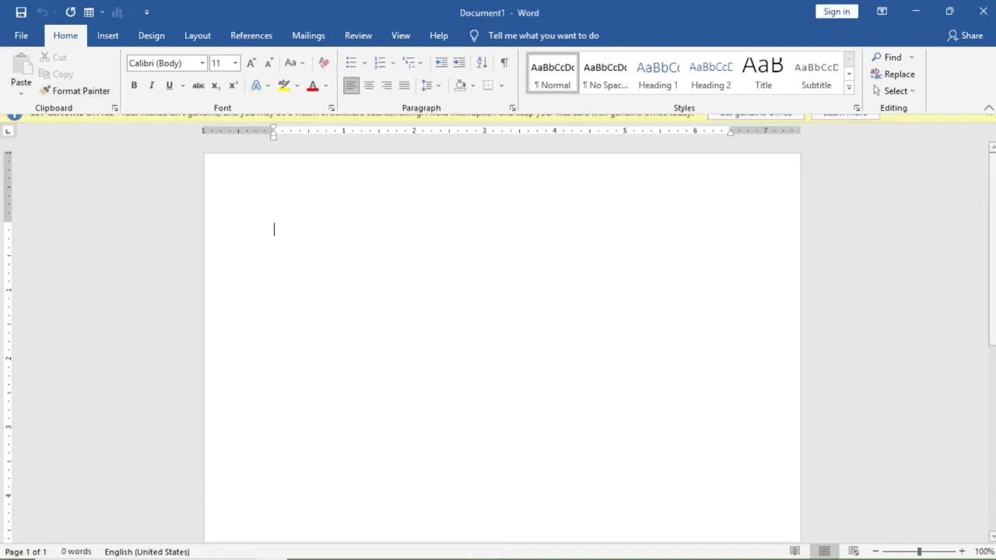
Choose Encrypt with Password under File > Info > Protect Document
key(alt+f)
key(i)
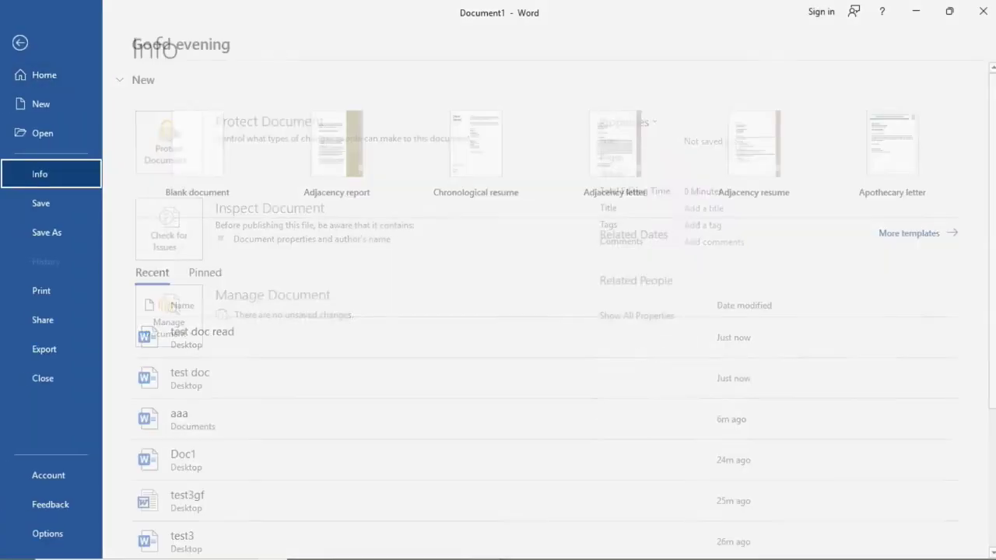
key(p)
key(Down)
key(Down)
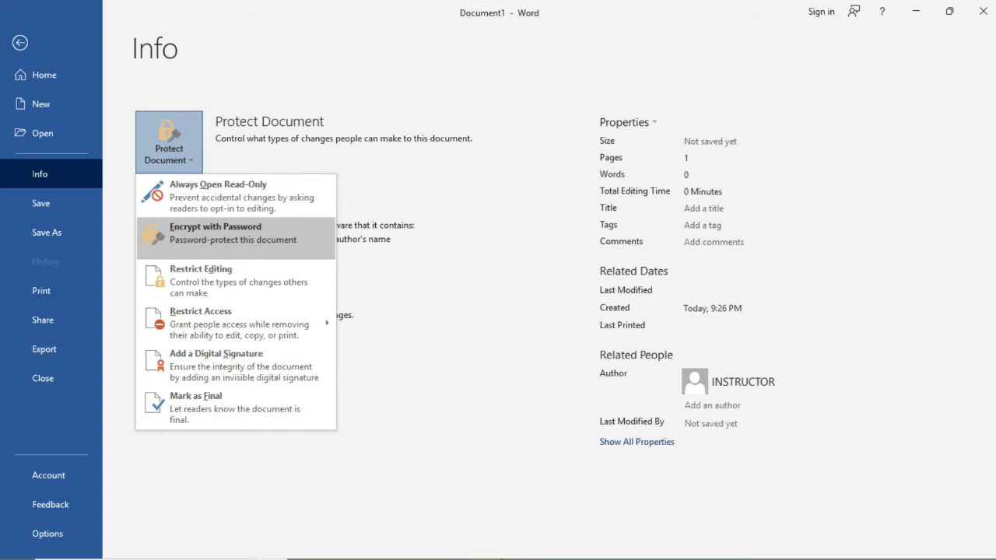
click(214, 233)
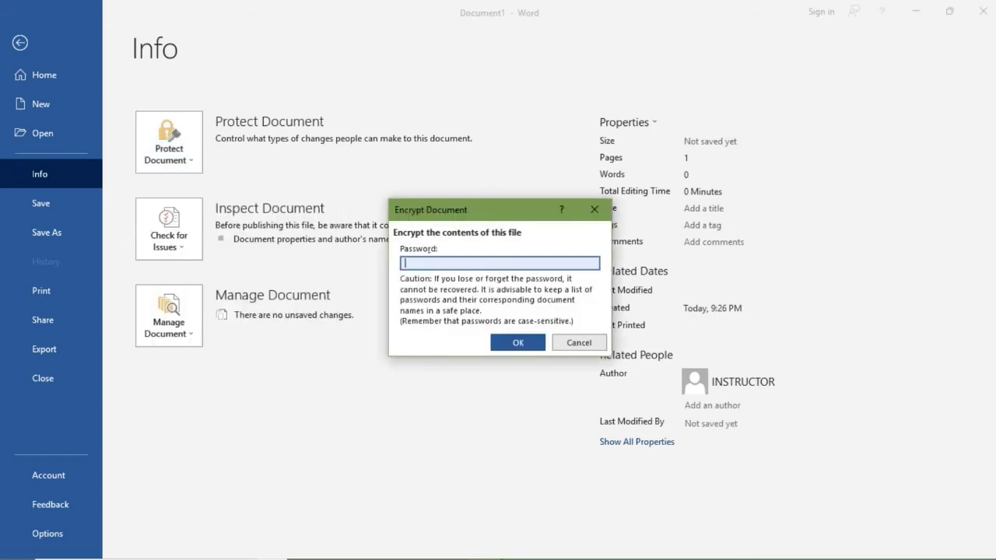
Enter and confirm the document's opening password, then go to Save As
drag(485, 214, 422, 209)
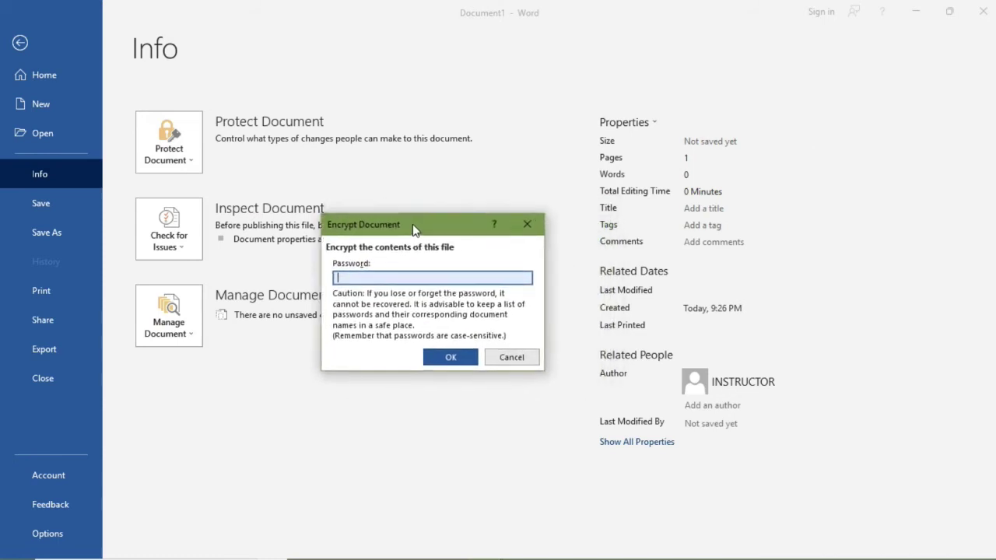
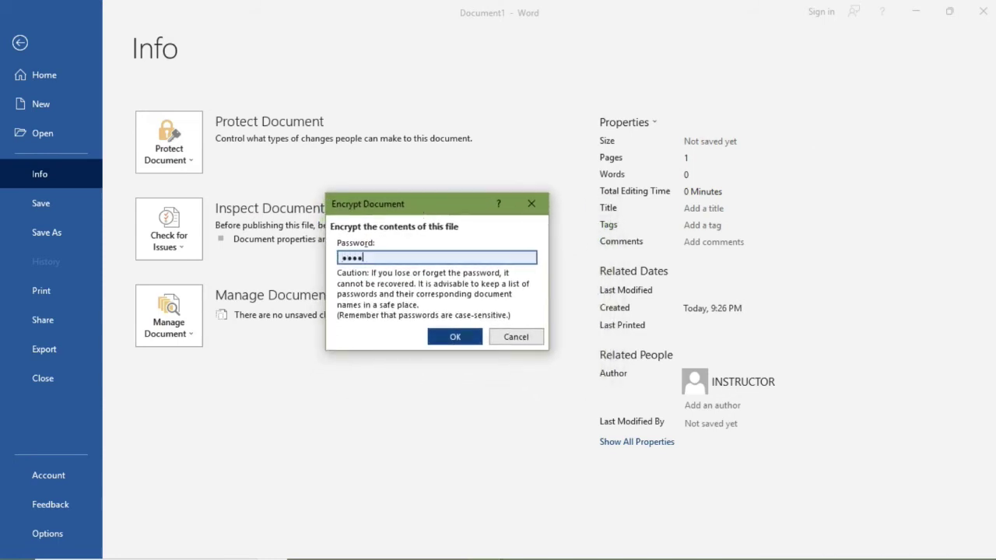
key(Return)
mouse_move(436, 205)
mouse_down()
mouse_move(436, 302)
mouse_move(413, 321)
mouse_move(417, 375)
mouse_move(416, 358)
mouse_up()
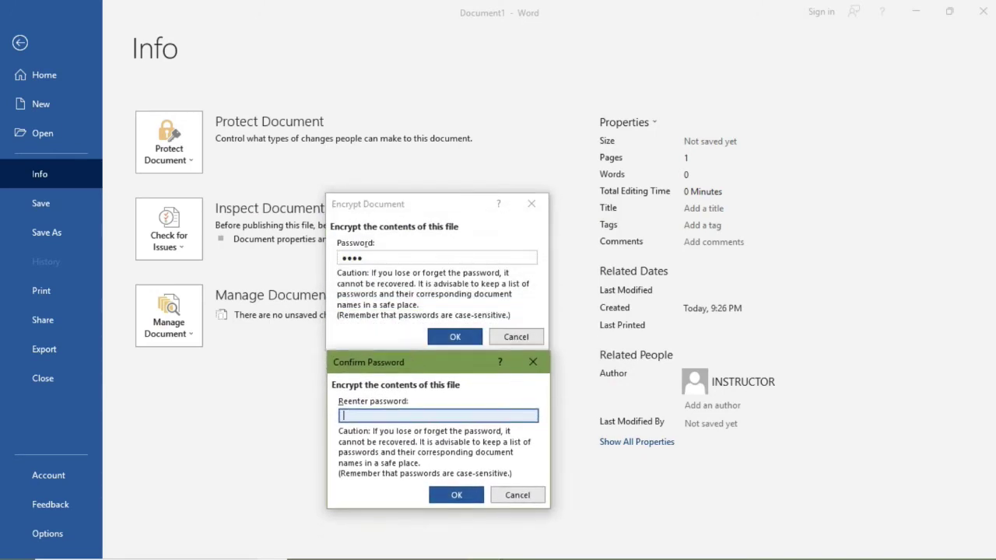
key(Return)
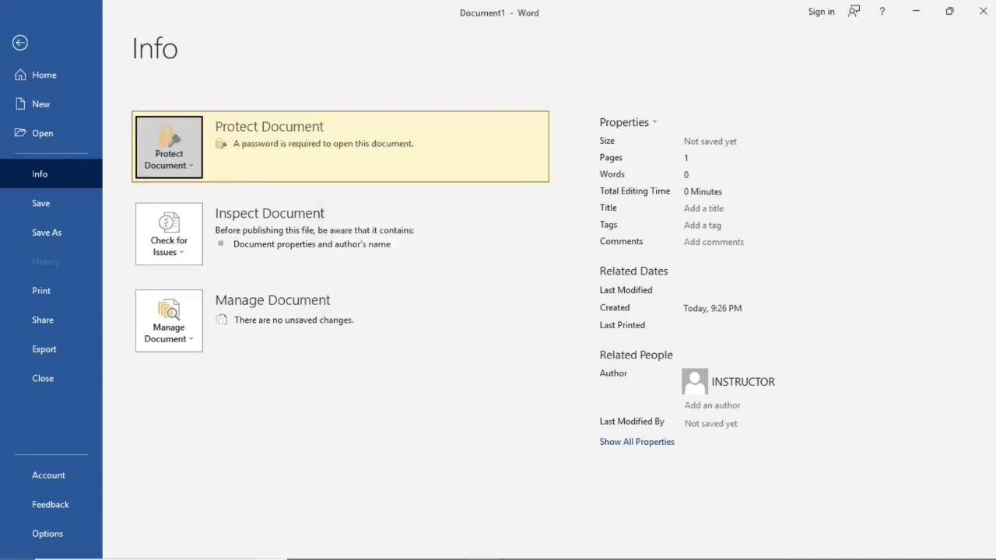
click(47, 232)
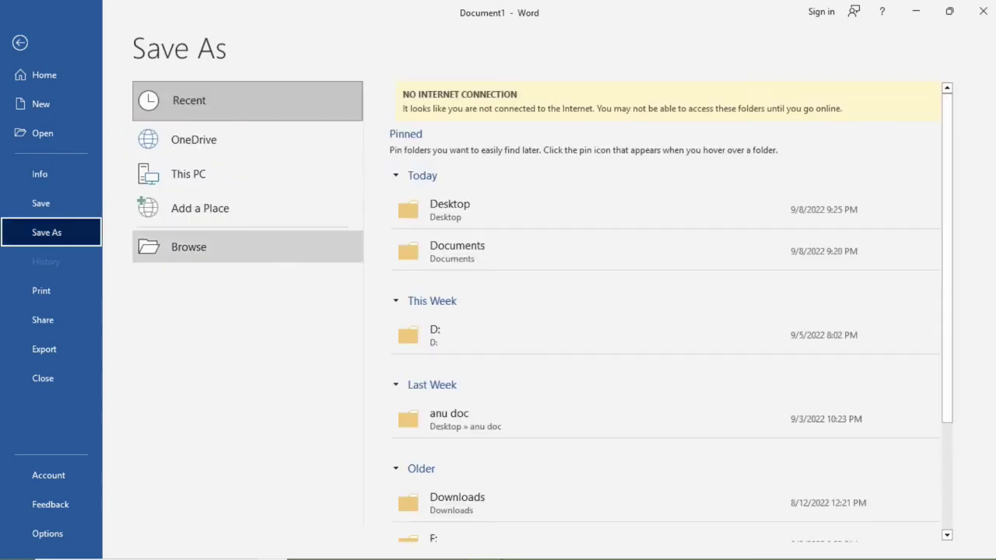
Save the document as 'password' on the Desktop and close test doc read without saving
click(189, 247)
text(passwo)
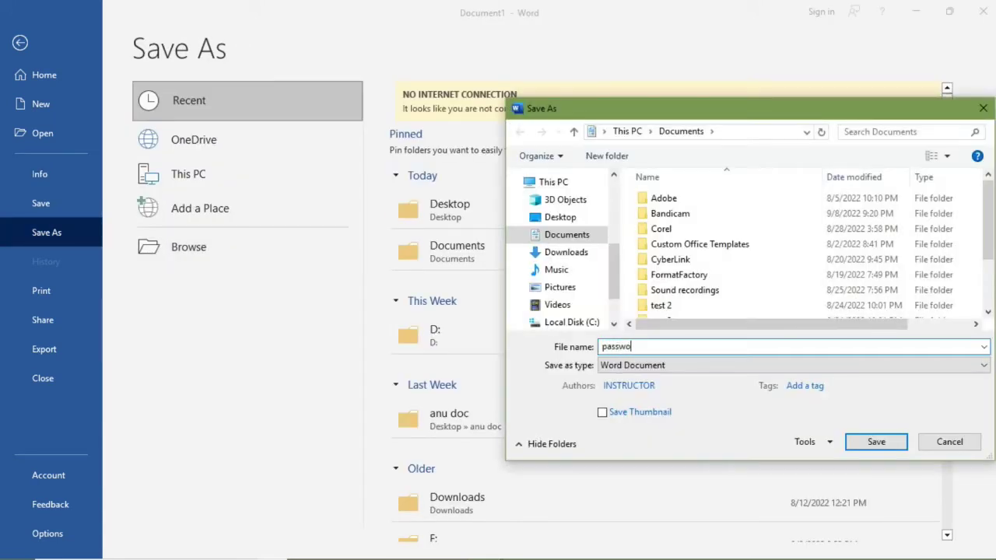
text(rd)
click(560, 217)
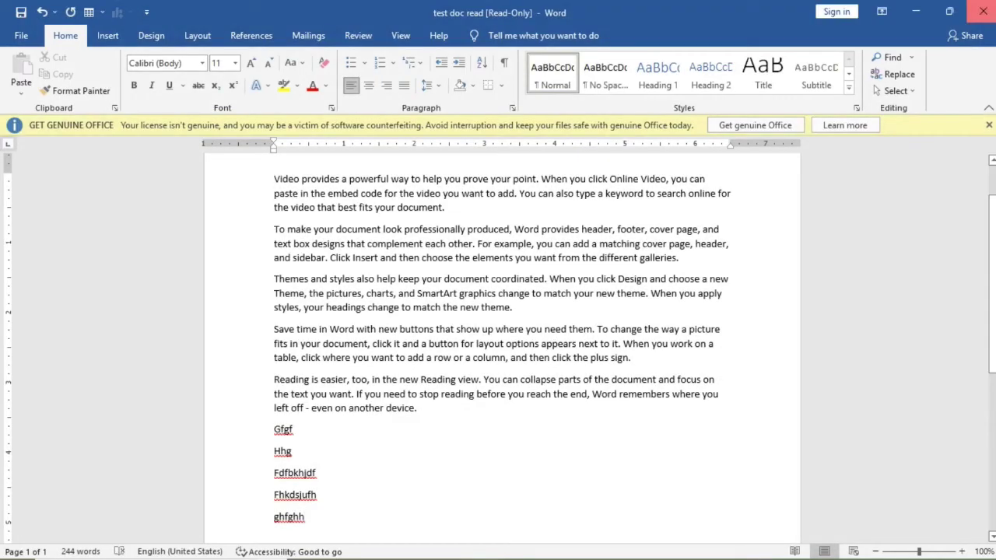
click(982, 11)
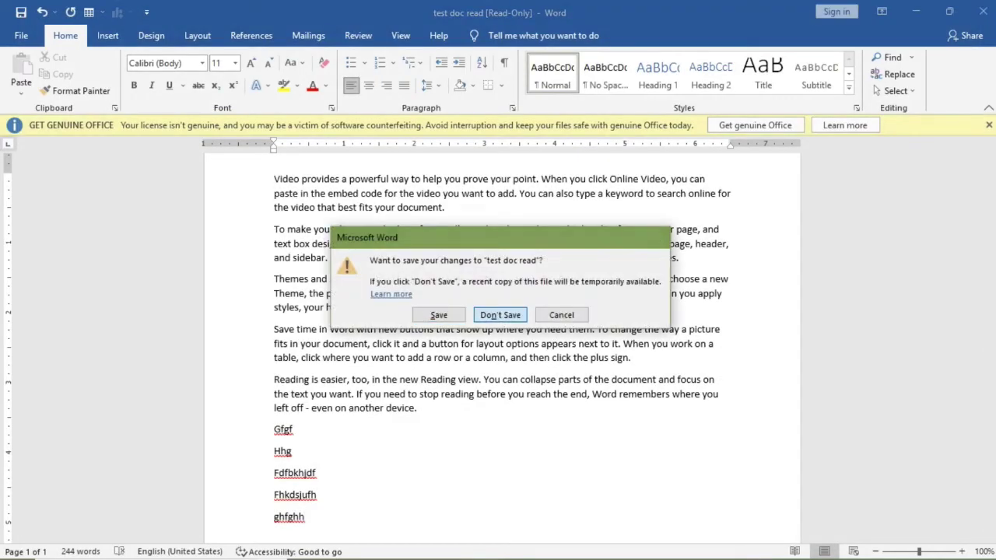
click(501, 315)
Delete both test doc files from the desktop and open 'password' by entering its password
drag(663, 75, 495, 5)
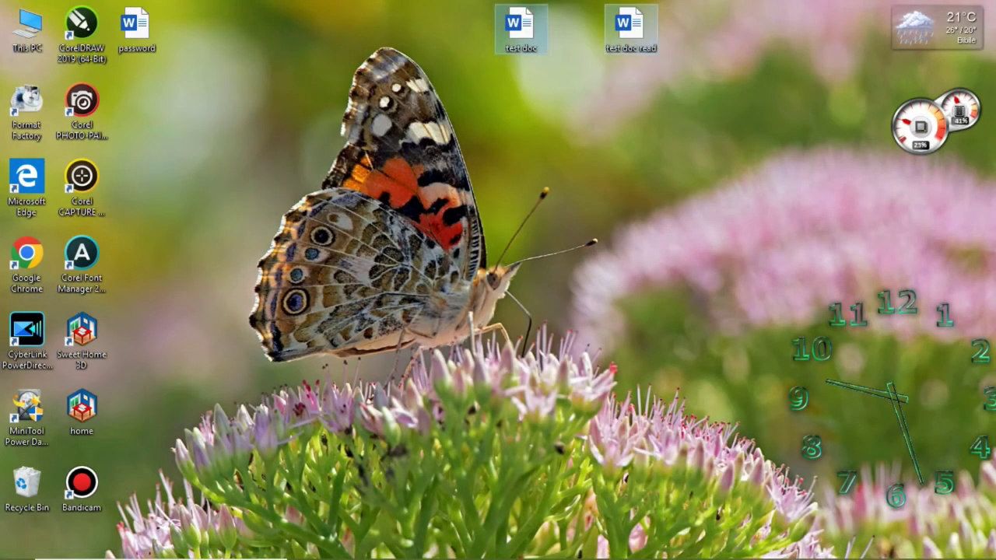
right_click(516, 33)
click(560, 362)
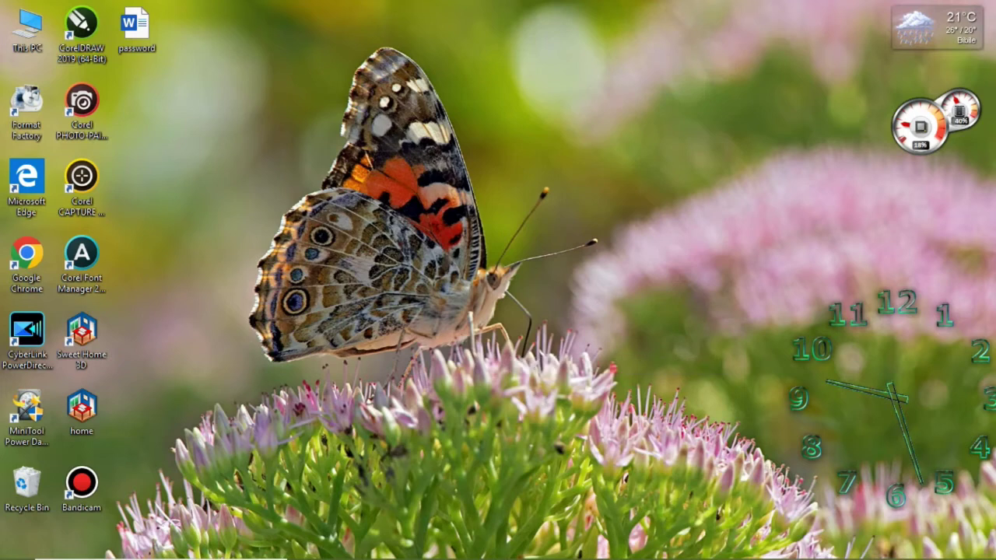
double_click(153, 32)
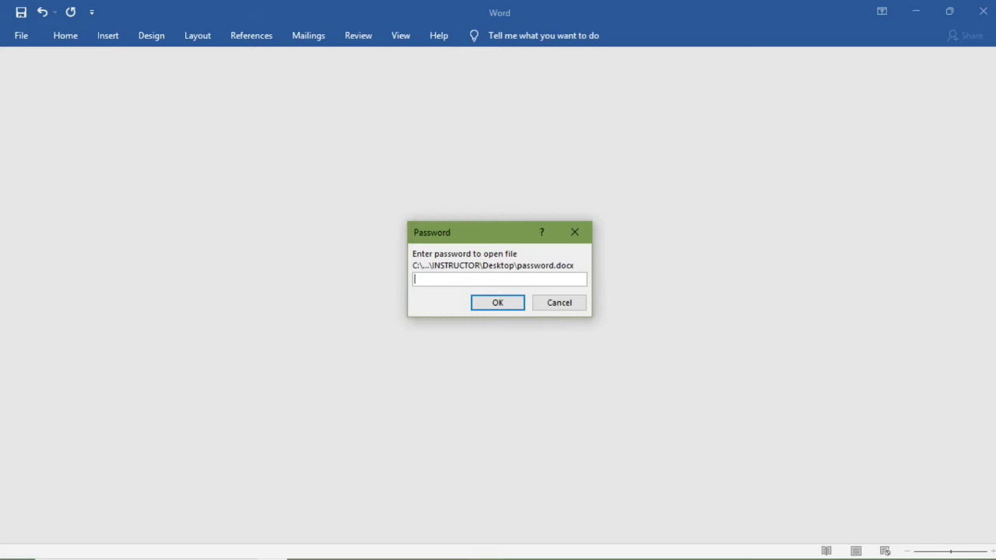
key(Return)
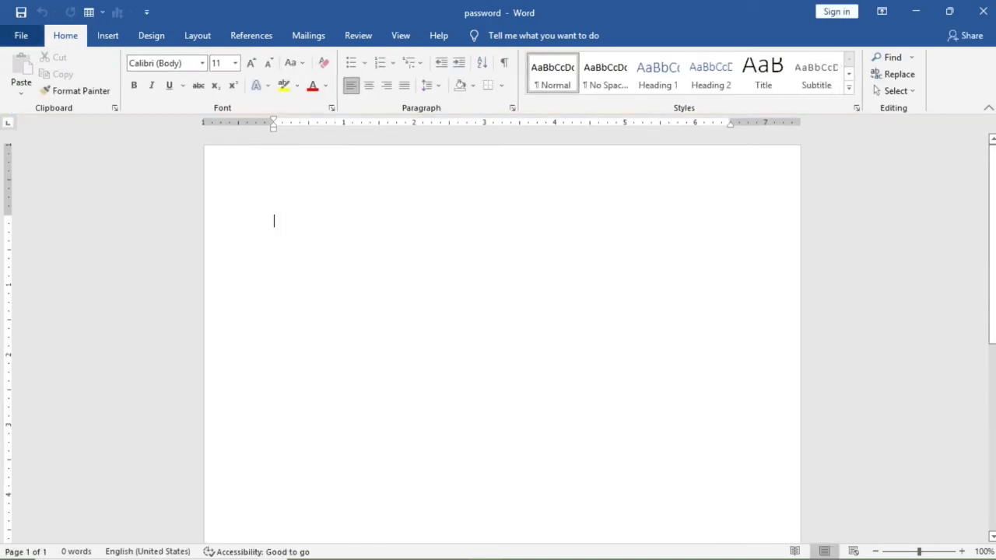
Open Restrict Editing from File > Info > Protect Document for the password document
click(21, 35)
click(40, 174)
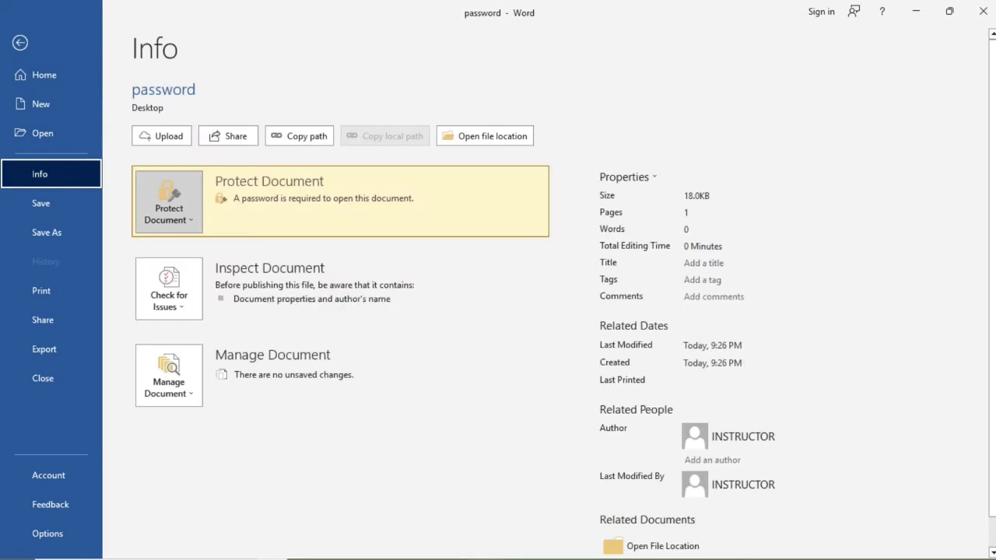
click(169, 204)
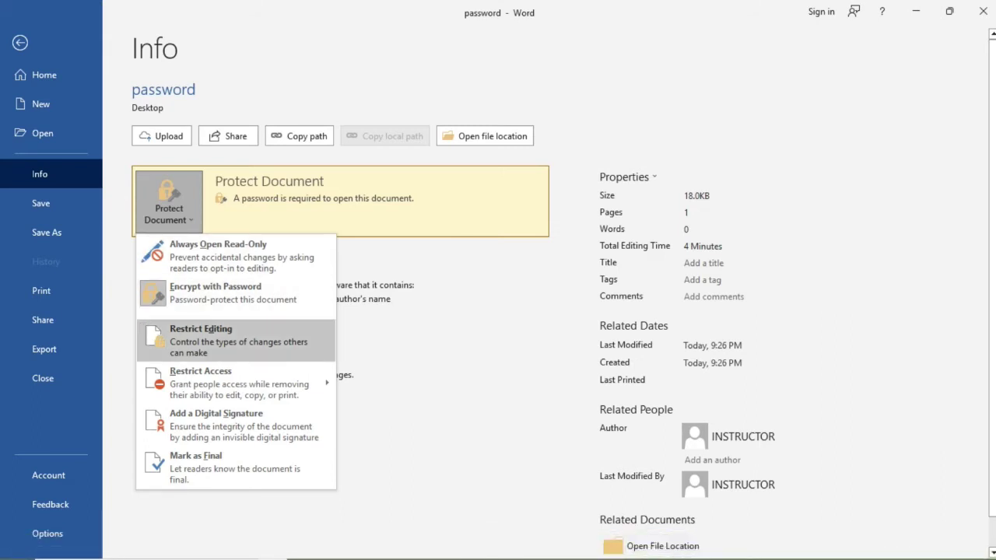
click(200, 335)
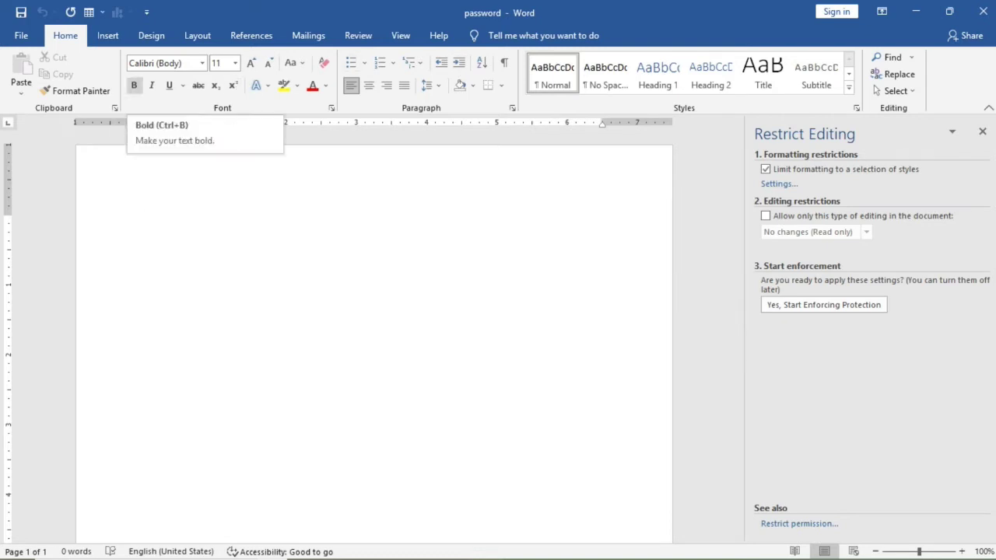
Generate five paragraphs of sample text with =rand()
text(rand())
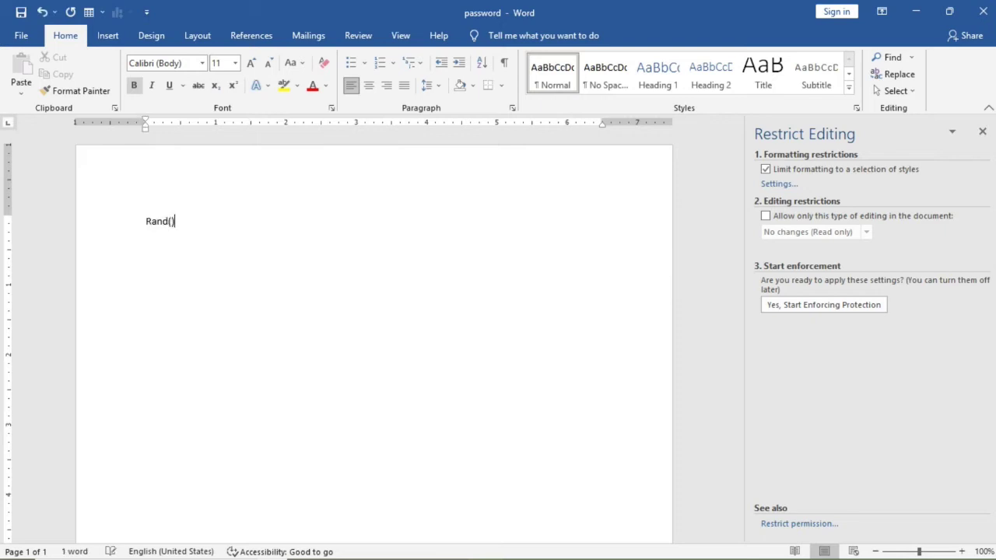
key(Left)
key(Left)
key(Left)
text(=)
key(Return)
key(BackSpace)
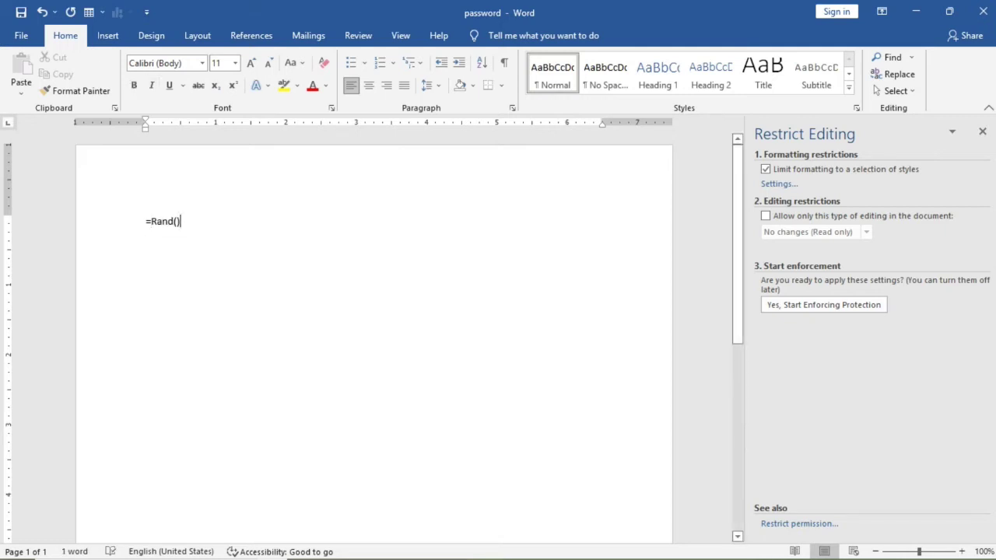
key(Return)
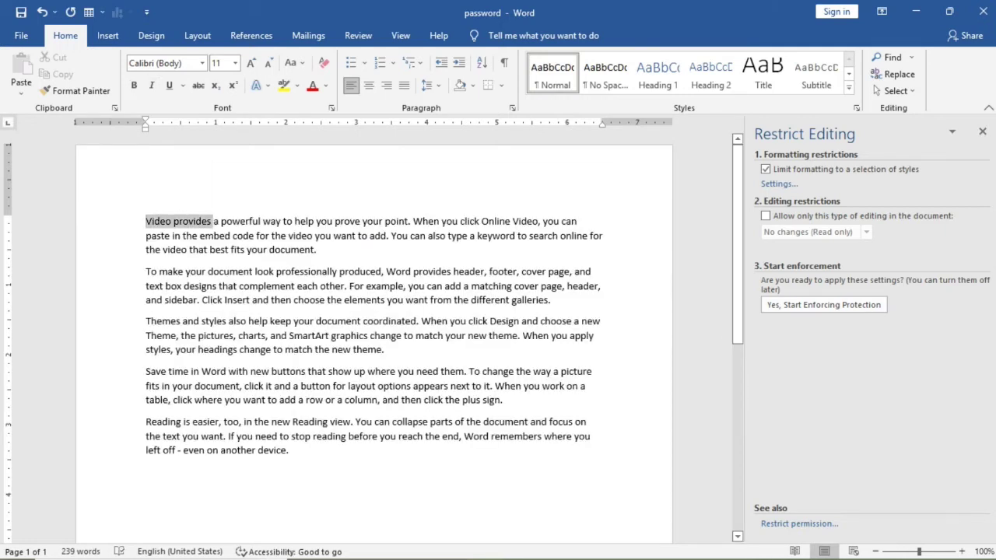
Make the opening words 'Video provides' 24 pt and red
key(ctrl+shift+period)
key(ctrl+shift+period)
key(ctrl+shift+period)
key(ctrl+shift+period)
key(ctrl+shift+period)
key(ctrl+shift+period)
key(ctrl+shift+period)
click(313, 85)
click(371, 287)
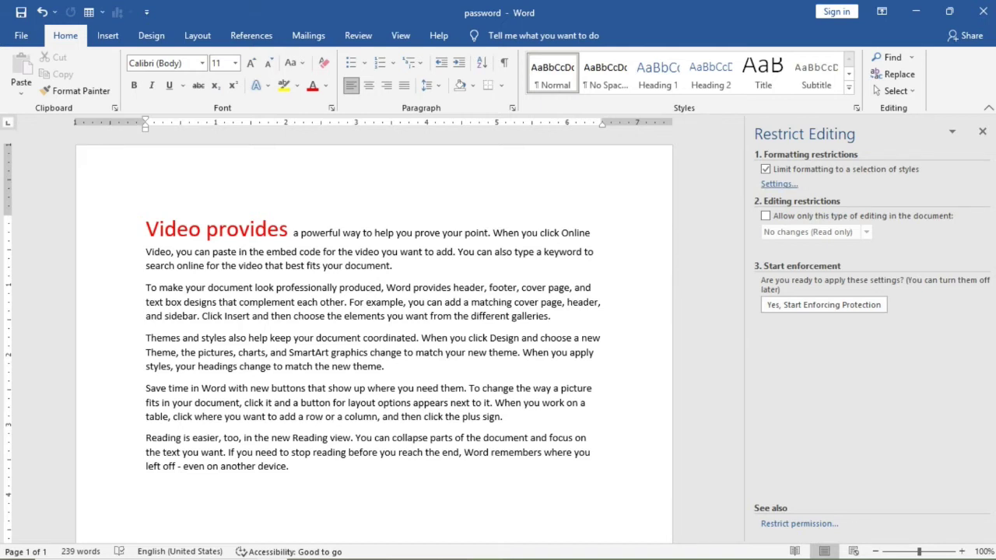
click(779, 183)
scroll(463, 269, down, 1)
scroll(463, 268, down, 3)
scroll(463, 269, down, 3)
scroll(463, 269, down, 1)
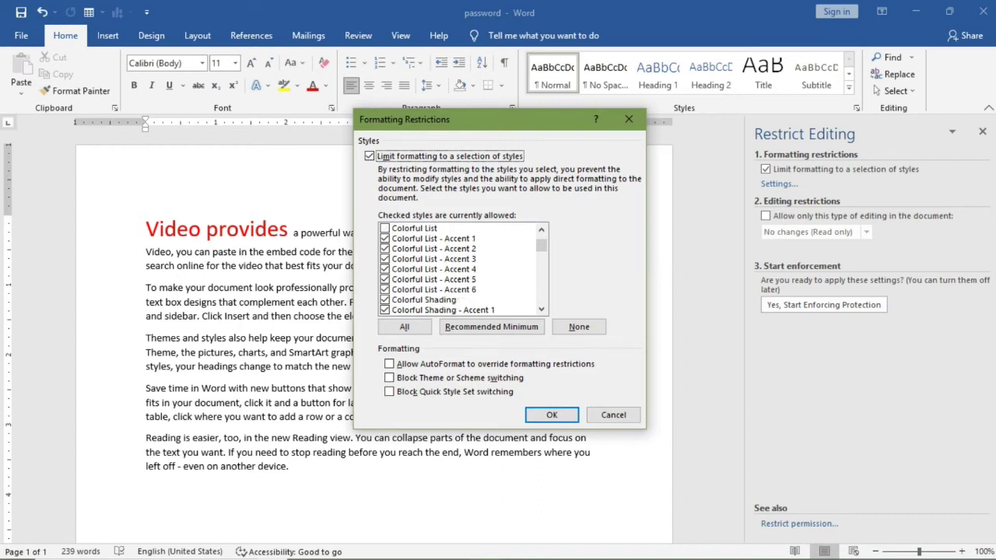
scroll(463, 268, down, 1)
scroll(463, 268, down, 1)
scroll(463, 268, down, 1)
scroll(463, 269, down, 2)
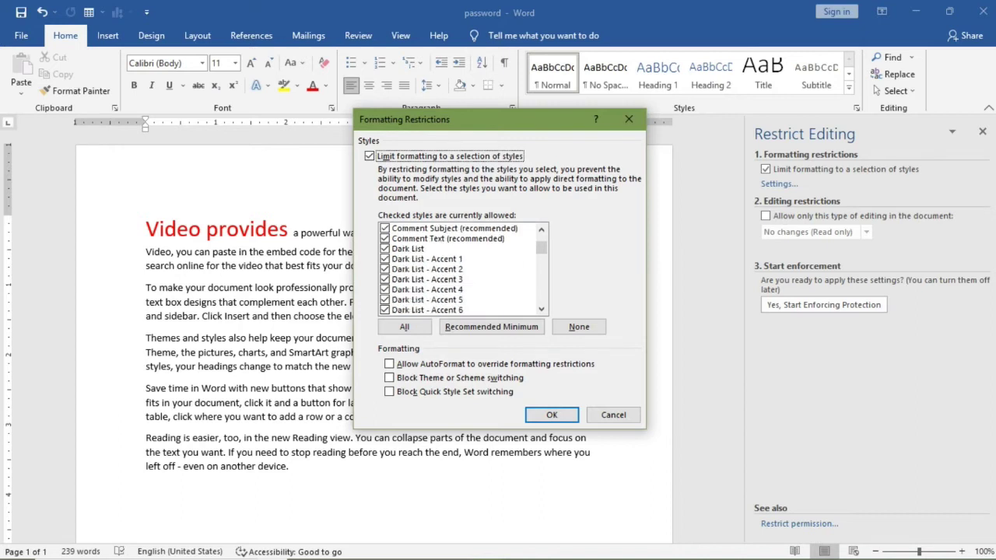
scroll(463, 268, down, 2)
scroll(463, 268, down, 1)
scroll(463, 269, down, 1)
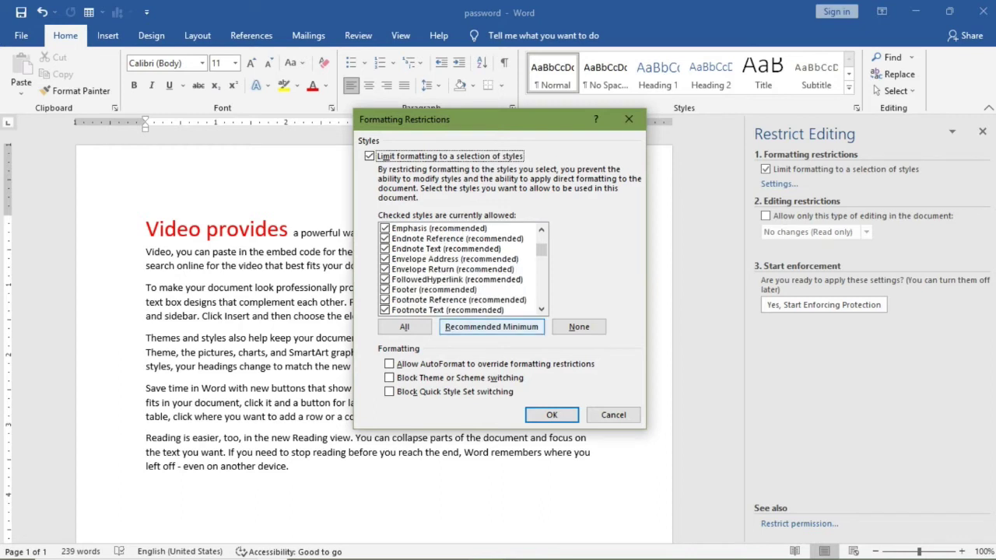
key(Return)
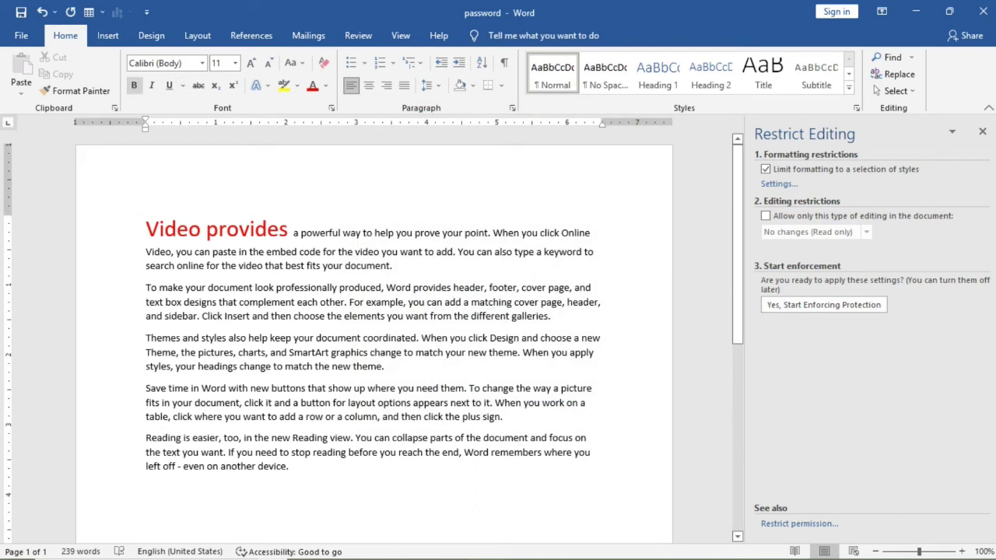
Select the 'Video provides' heading at the top of the document
click(296, 265)
drag(293, 229, 145, 230)
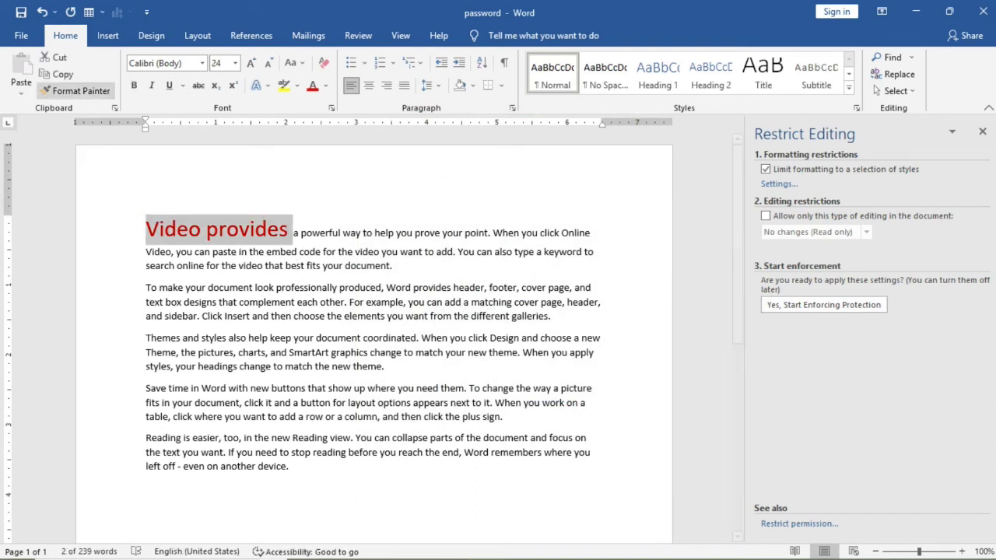
click(411, 233)
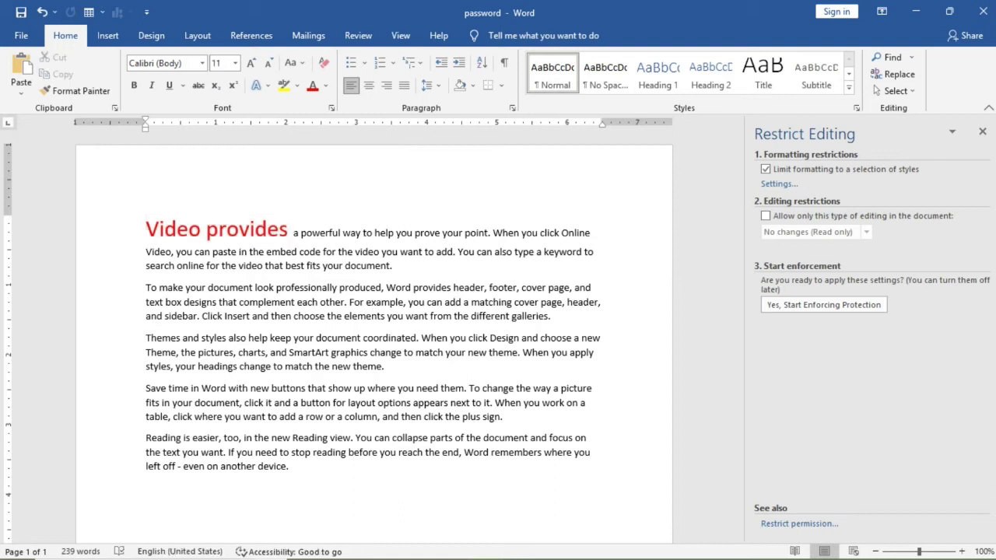
click(218, 229)
drag(292, 229, 145, 229)
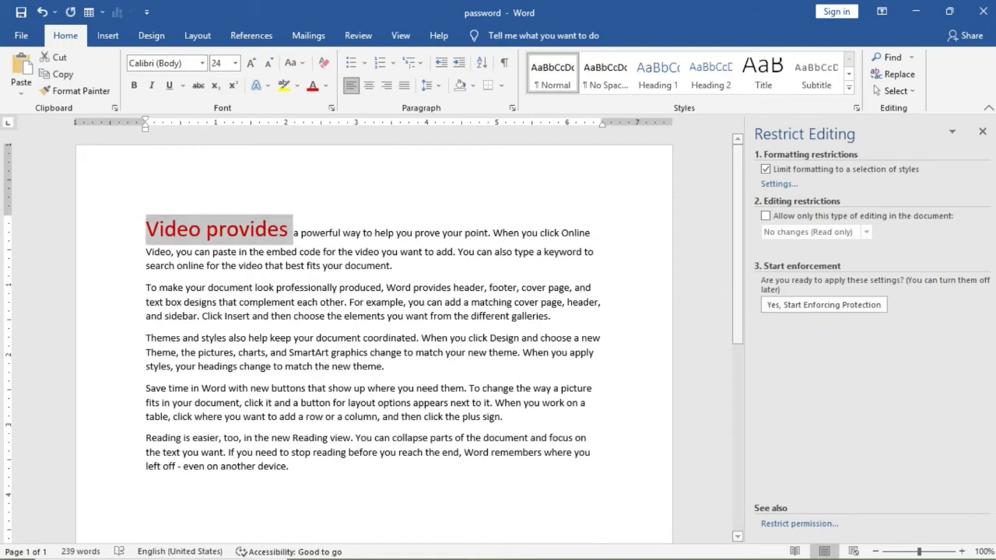
Highlight 'Video provides' in yellow, keeping it at 24 pt, and reopen the allowed-styles settings
click(250, 62)
click(268, 62)
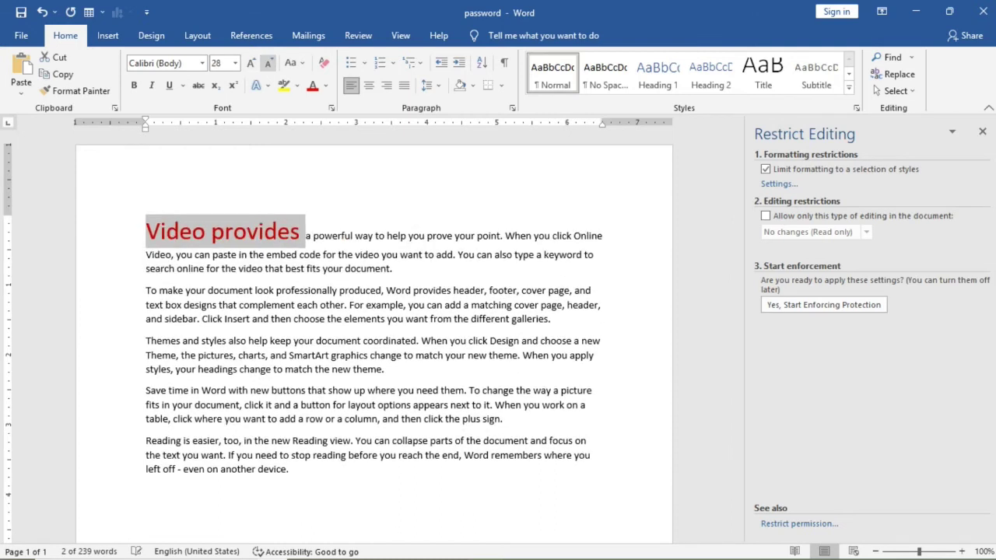
click(284, 85)
click(324, 252)
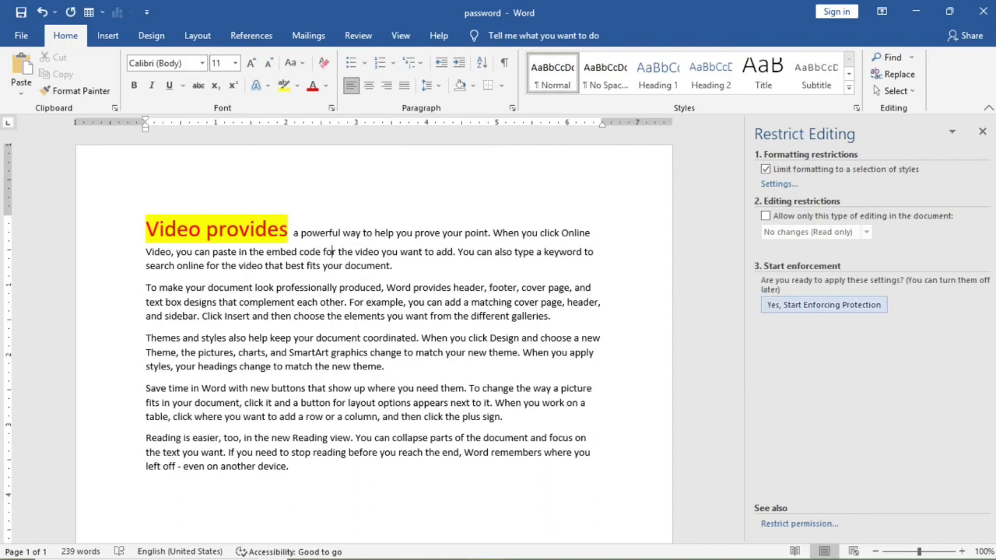
click(779, 183)
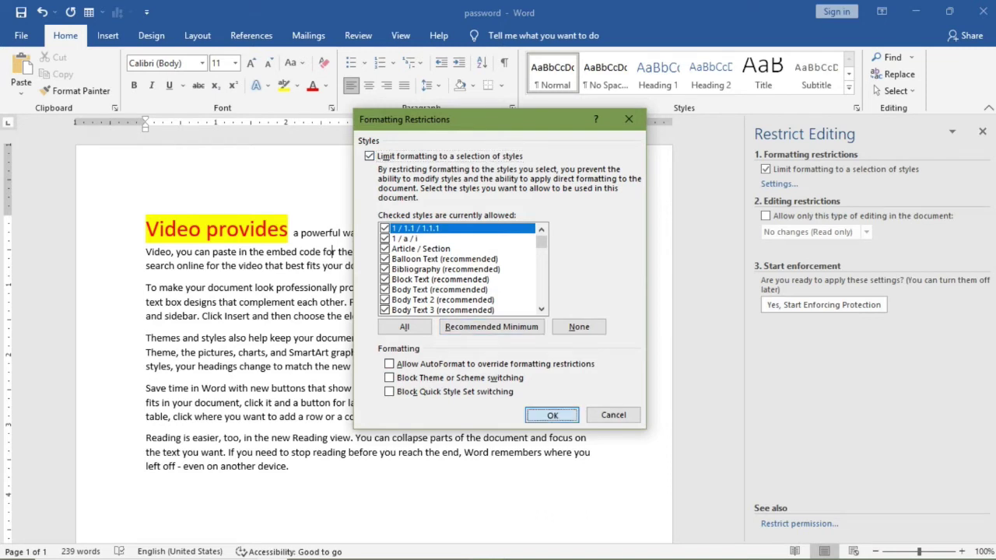
Accept the formatting restrictions, removing disallowed formatting, and enforce protection with a confirmed password
click(551, 415)
click(476, 328)
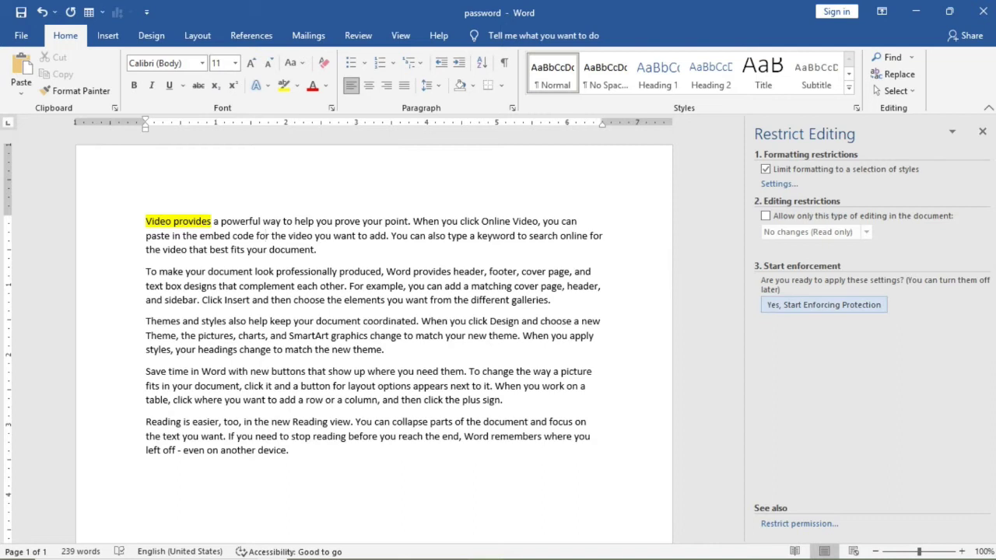
click(823, 304)
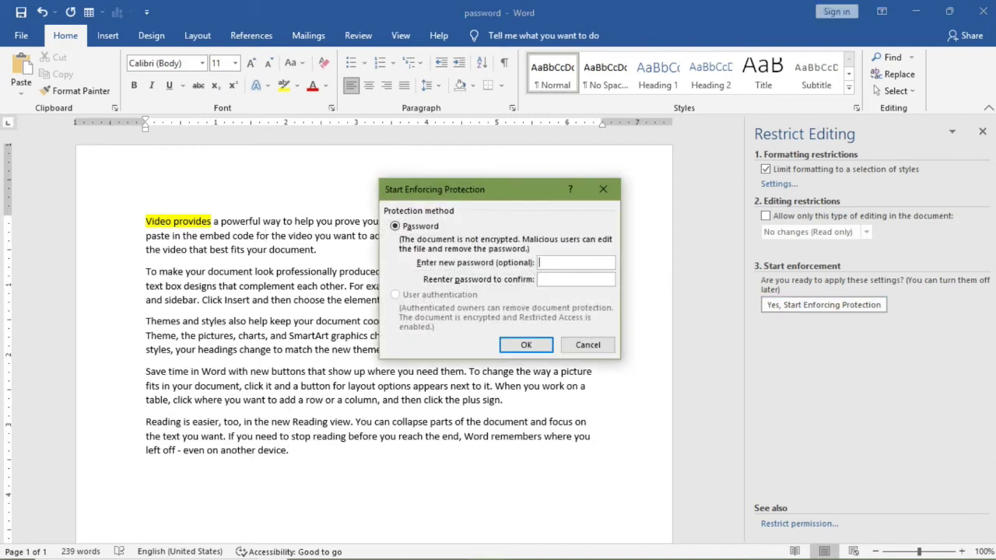
click(576, 279)
key(Return)
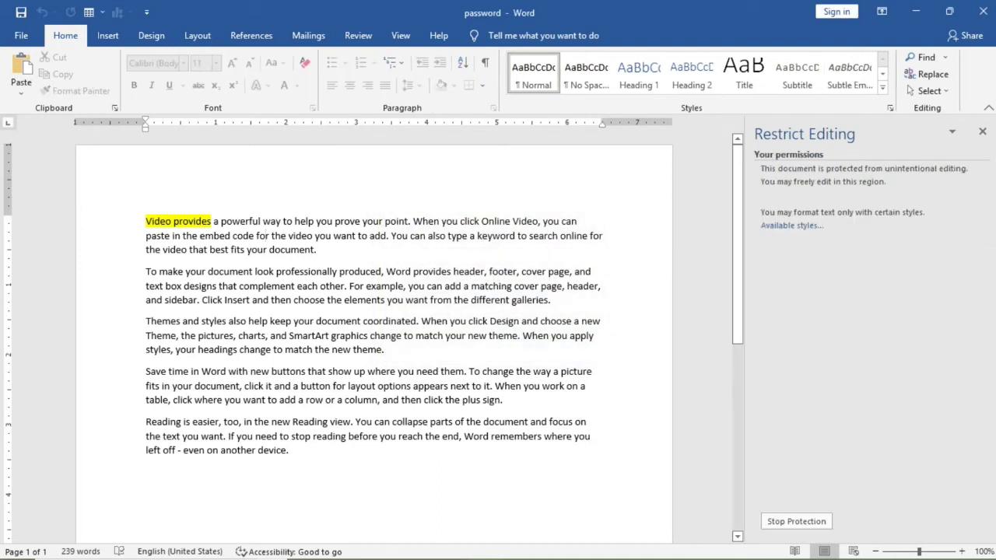
click(173, 221)
drag(212, 221, 146, 221)
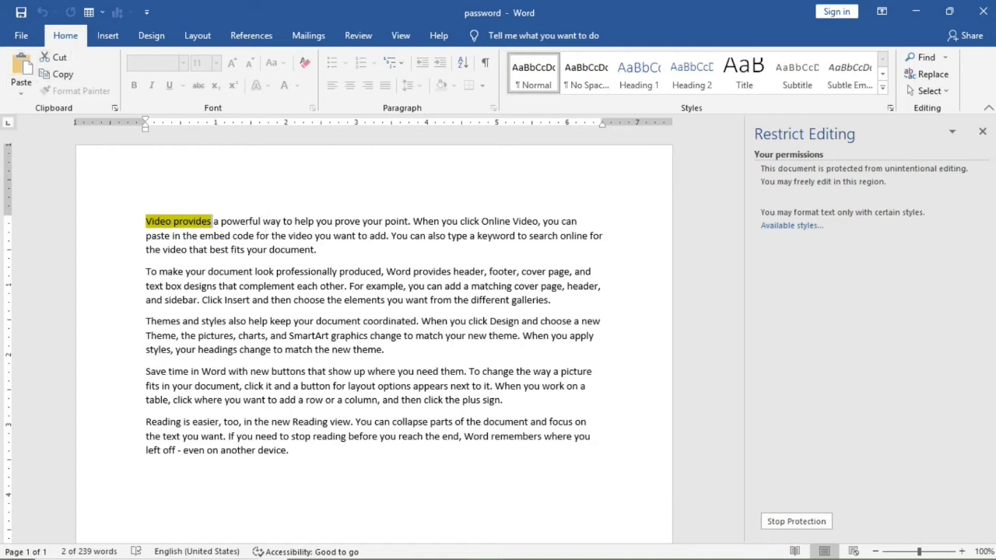
click(393, 62)
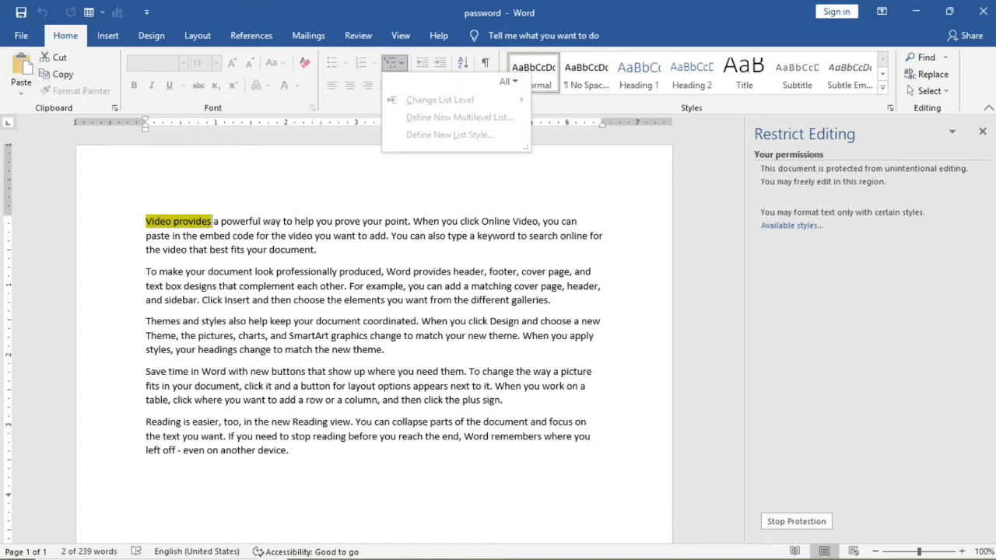
click(507, 81)
click(545, 117)
click(393, 63)
click(394, 62)
click(394, 62)
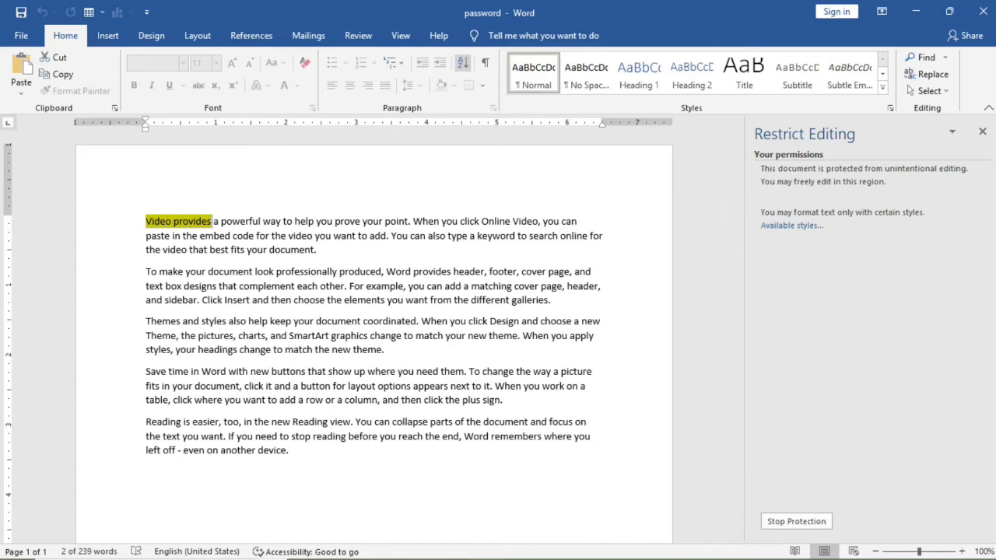
click(462, 62)
click(614, 368)
click(107, 35)
scroll(639, 68, down, 1)
scroll(640, 69, down, 1)
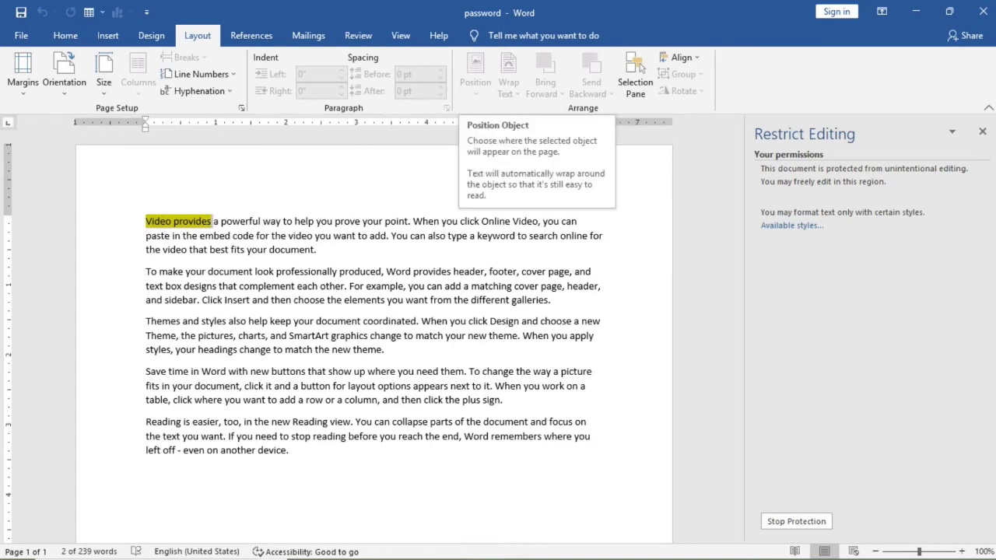
click(251, 35)
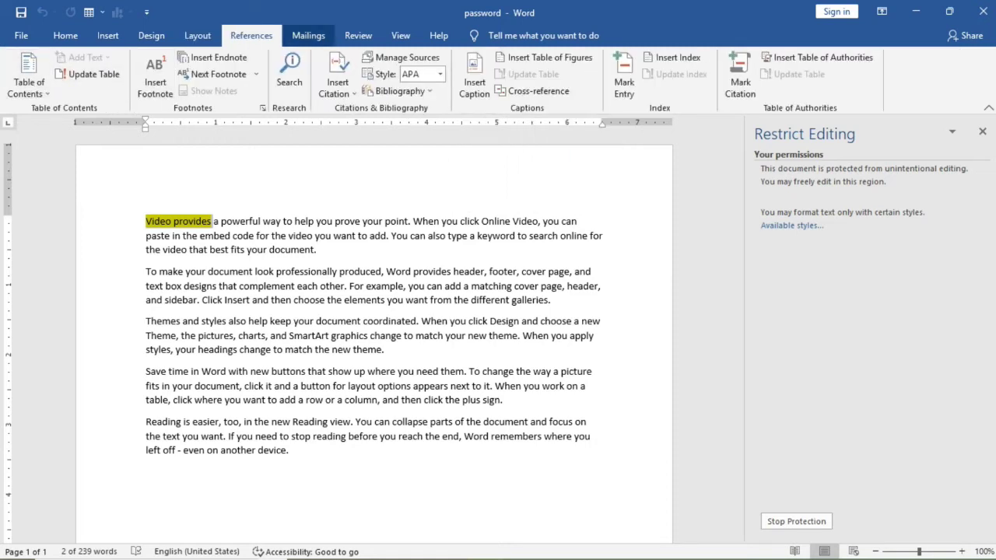
click(308, 35)
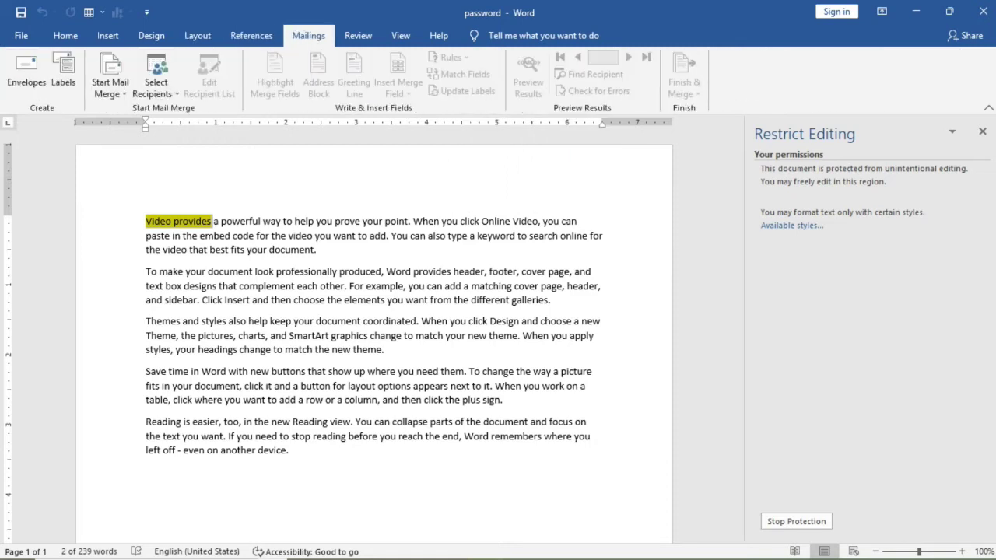
click(358, 35)
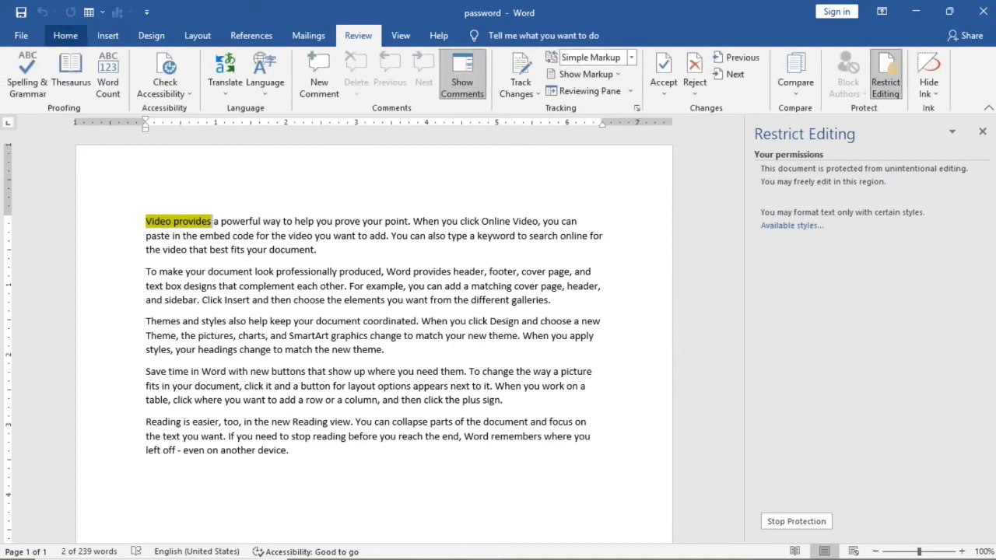
click(66, 35)
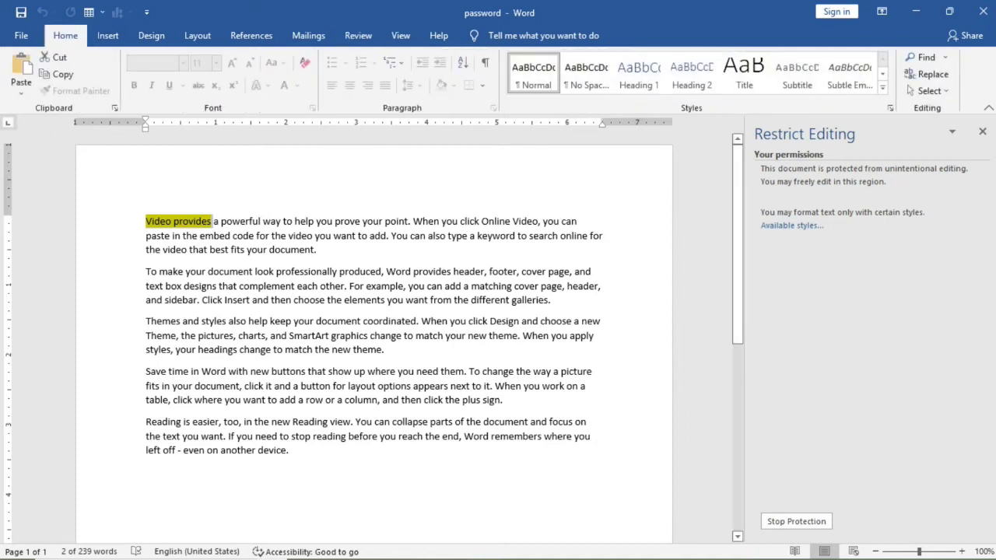
click(316, 250)
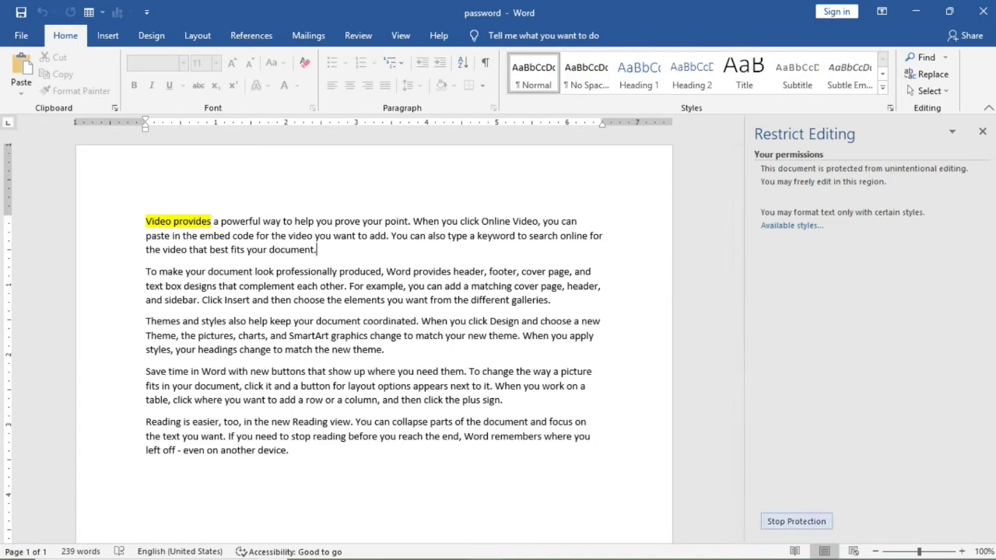
click(796, 521)
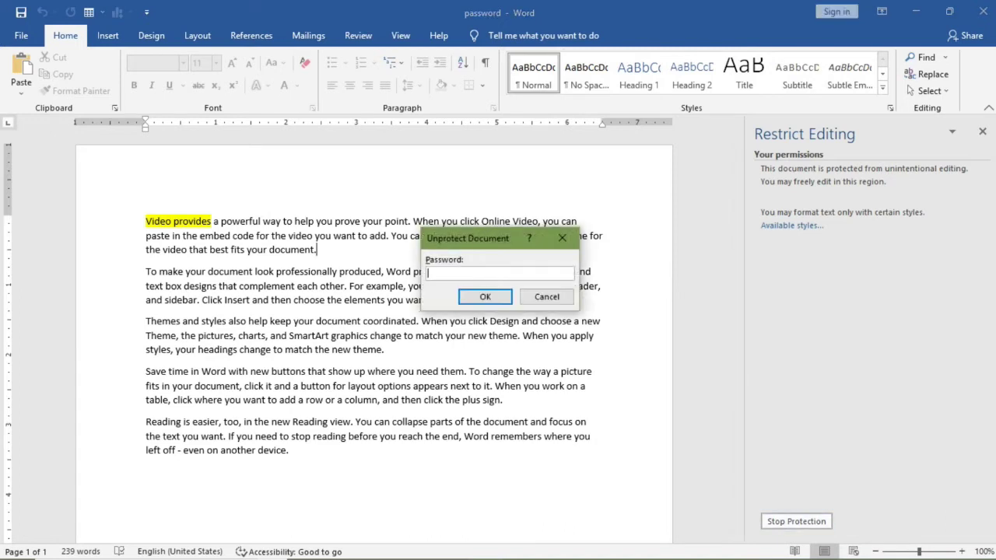
Unprotect the document with its password and select the first paragraph
key(Return)
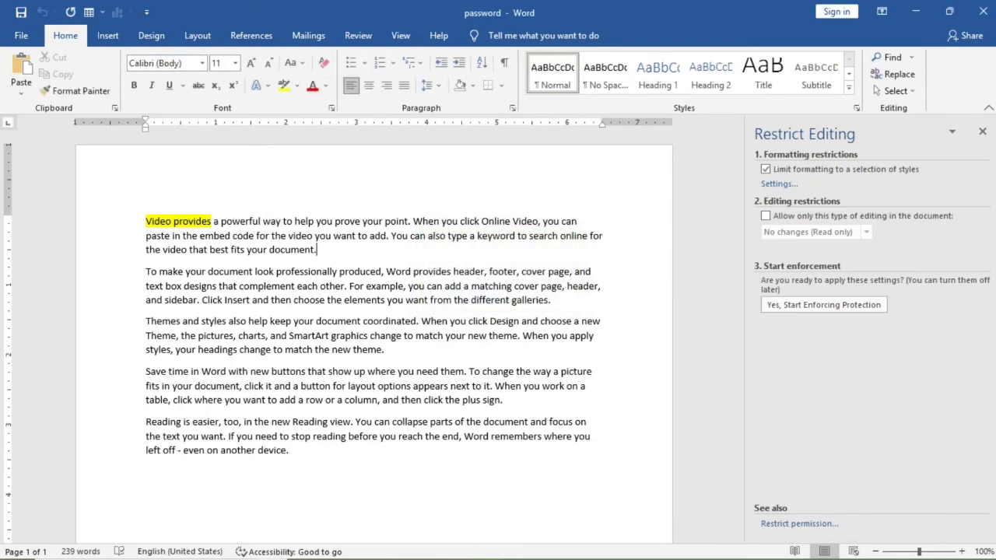
triple_click(155, 226)
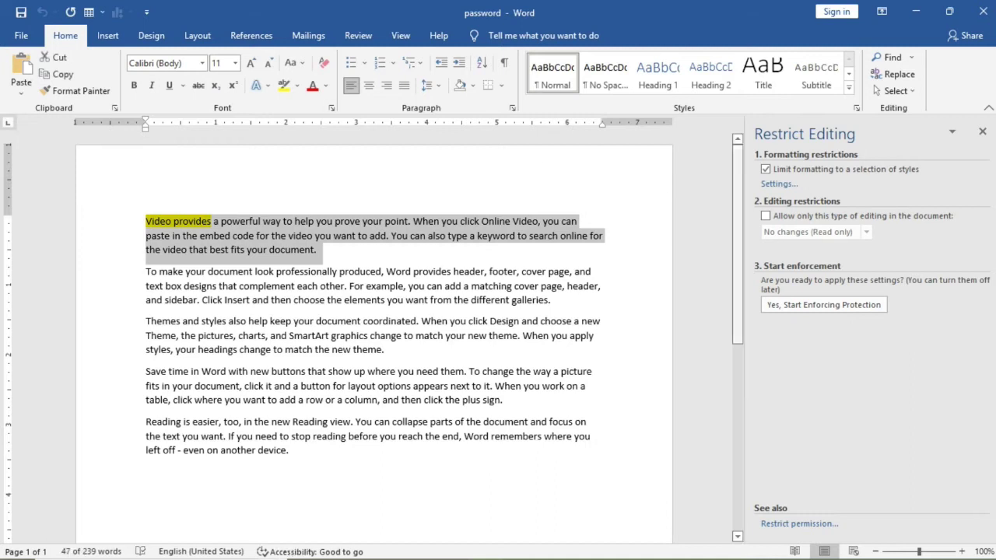
Review the allowed-styles list in Formatting Restrictions, accept it, and answer the disallowed-formatting prompt
click(779, 183)
scroll(463, 269, down, 1)
scroll(463, 268, down, 1)
scroll(463, 269, down, 3)
scroll(463, 268, down, 3)
click(552, 415)
key(Return)
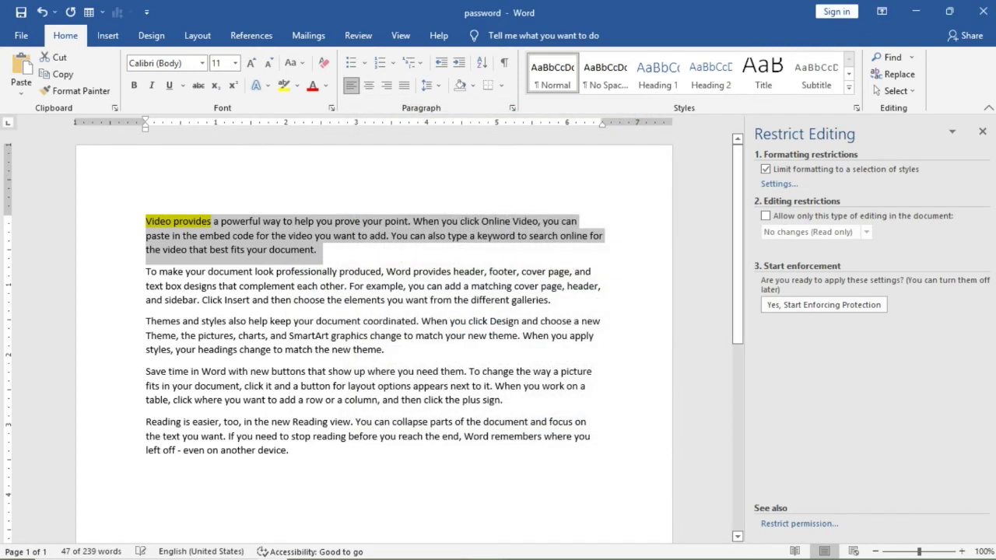
Re-enforce protection with a newly entered password, then select all the document text
key(Return)
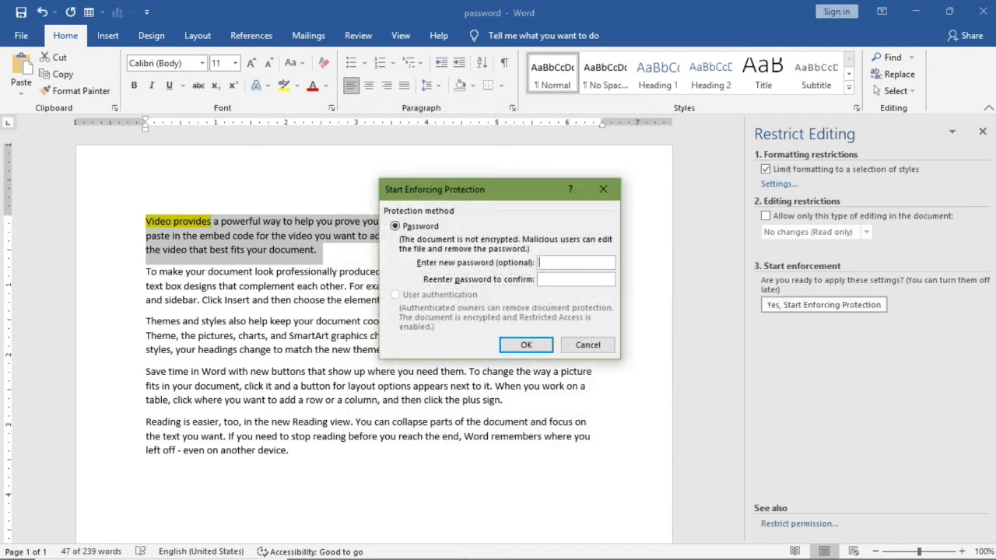
key(Tab)
key(Return)
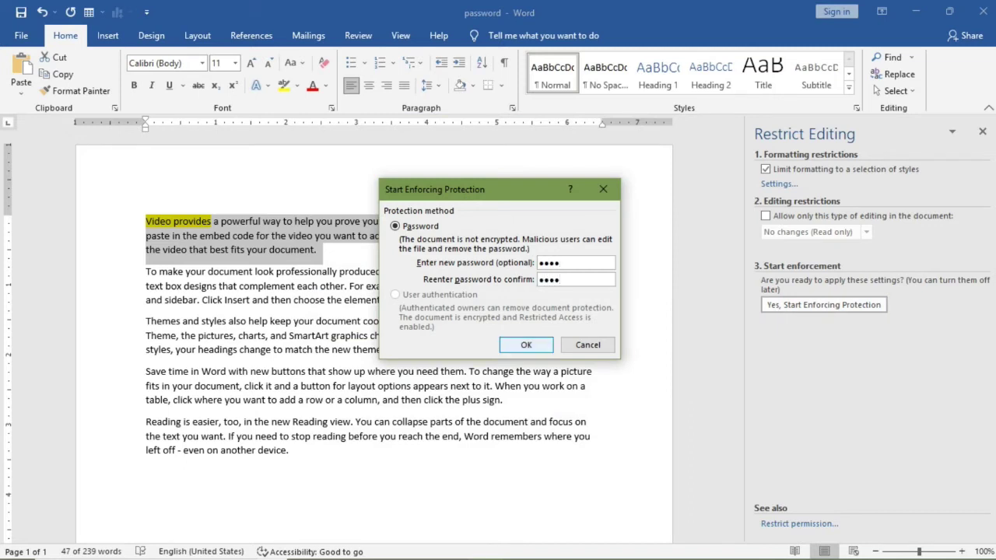
click(381, 286)
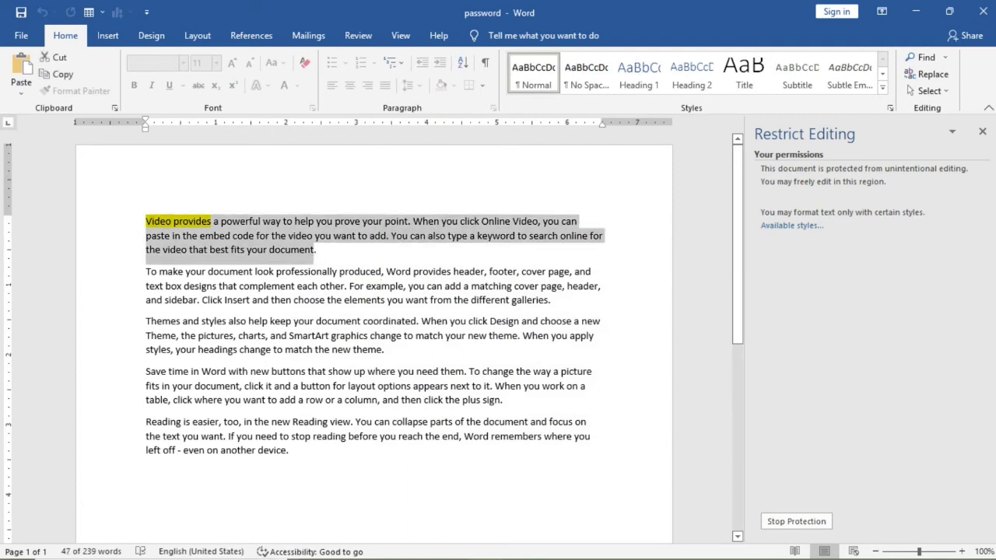
click(292, 322)
drag(294, 450, 145, 221)
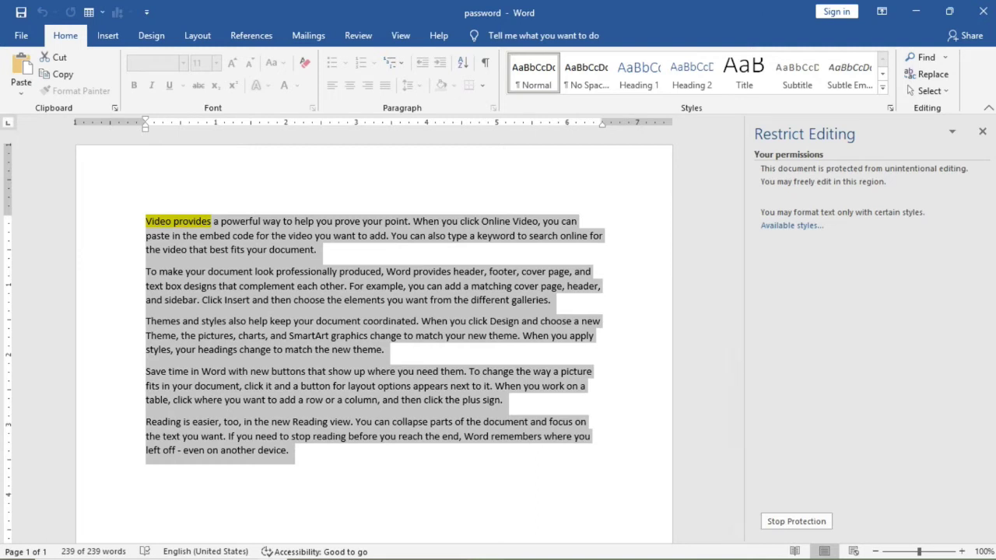
Clear the selection, open and close the Clipboard and Styles panes, then show the Insert commands
click(434, 221)
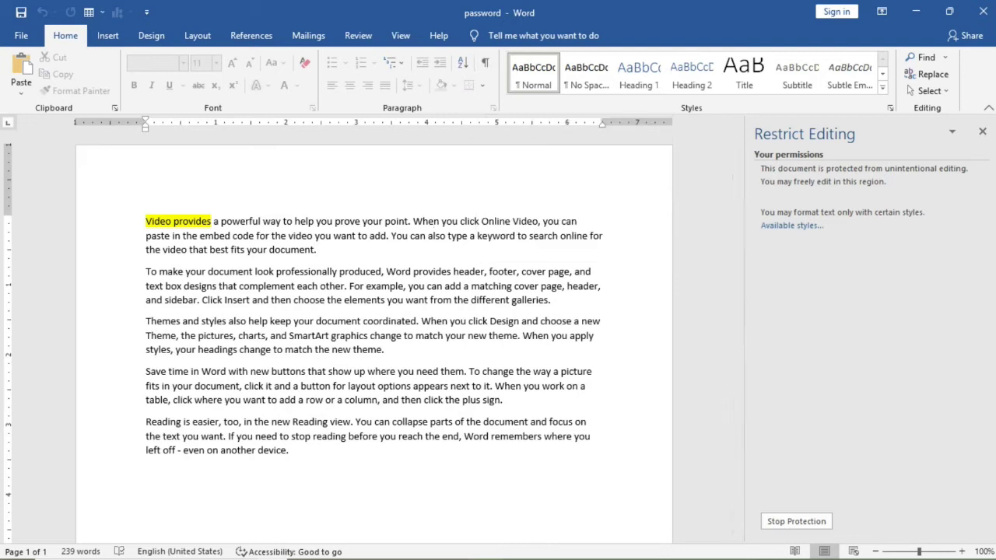
click(115, 107)
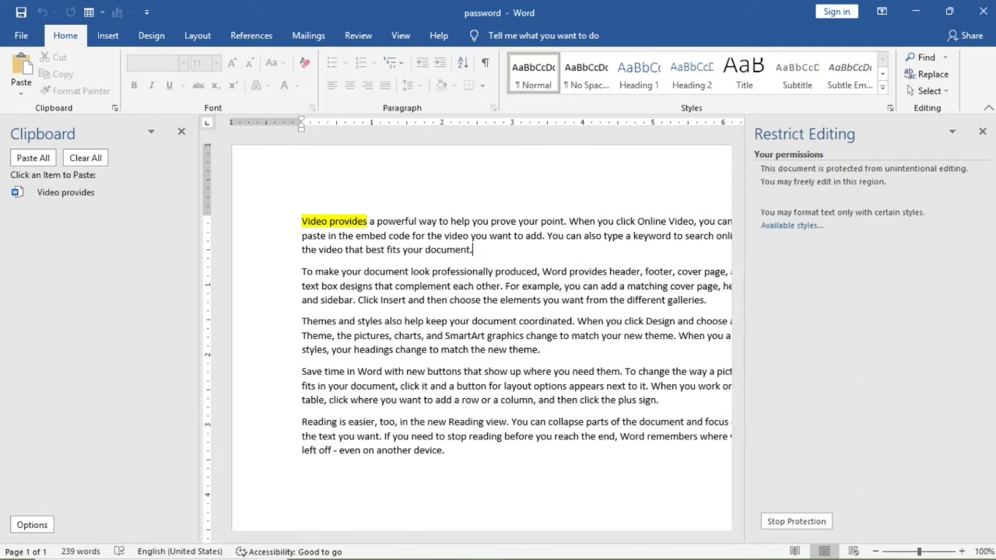
click(182, 131)
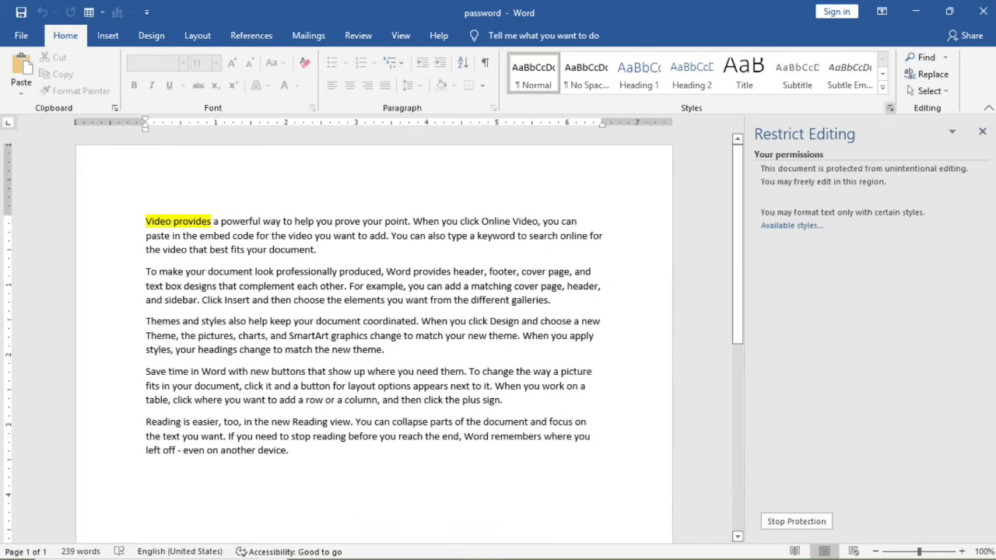
click(889, 107)
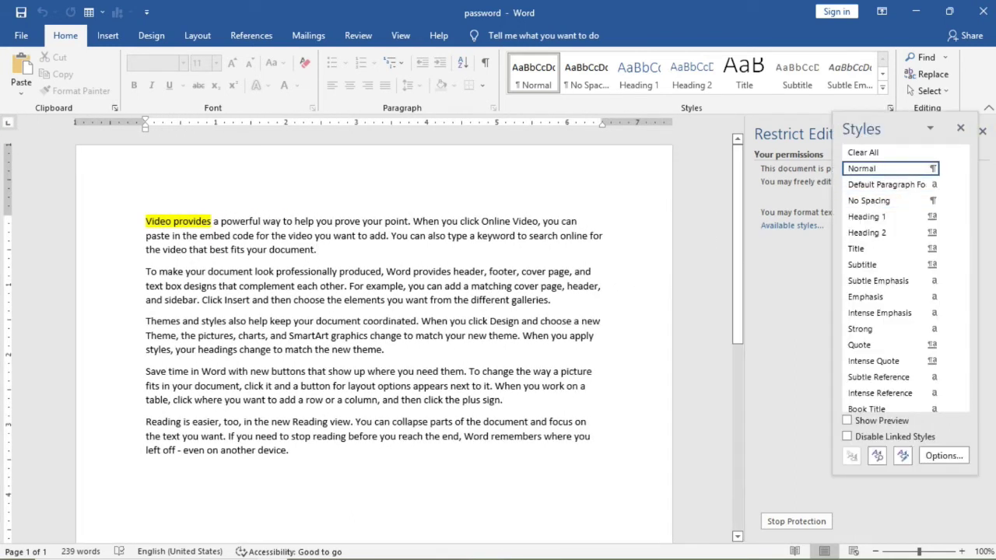
click(890, 108)
click(107, 35)
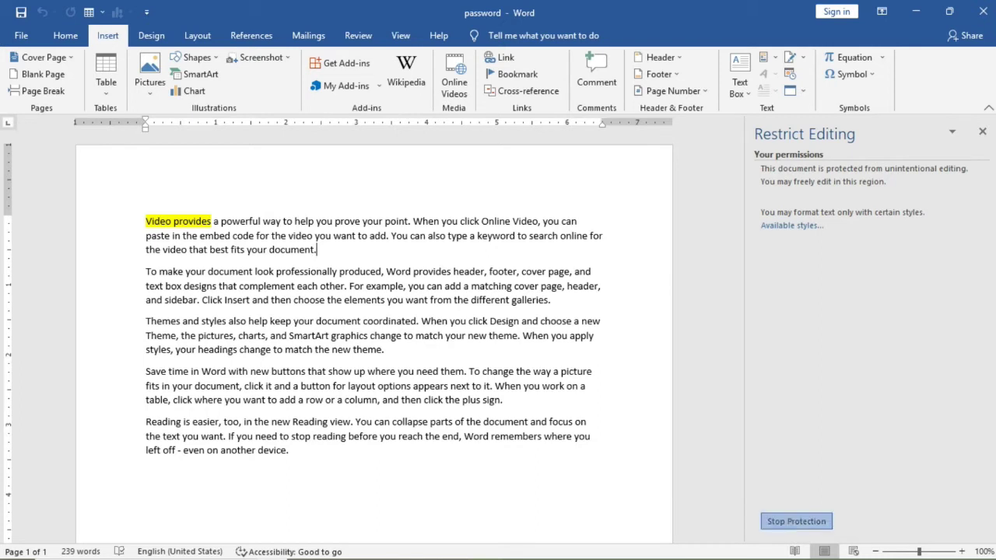
Stop the document's protection using its password and close the Restrict Editing pane
click(796, 522)
key(Return)
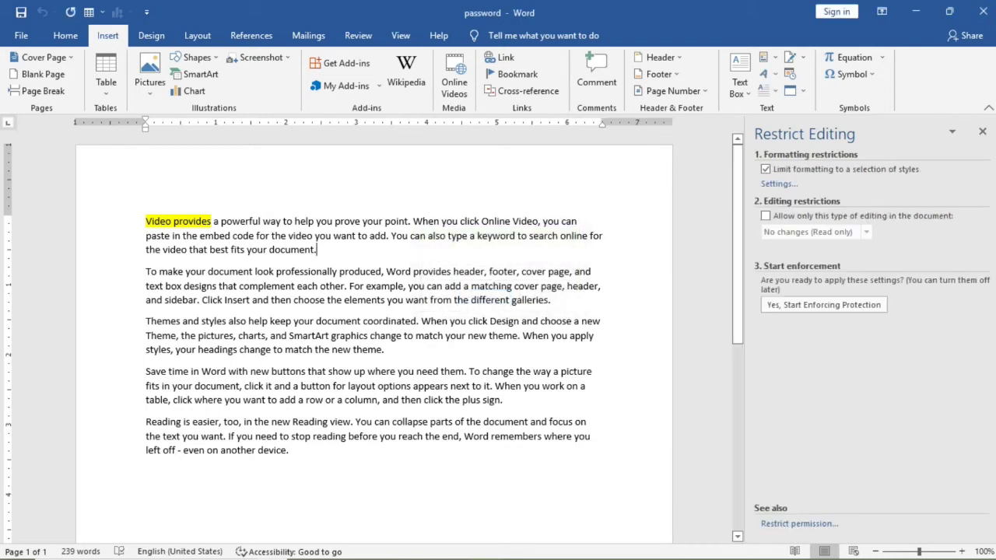
click(982, 131)
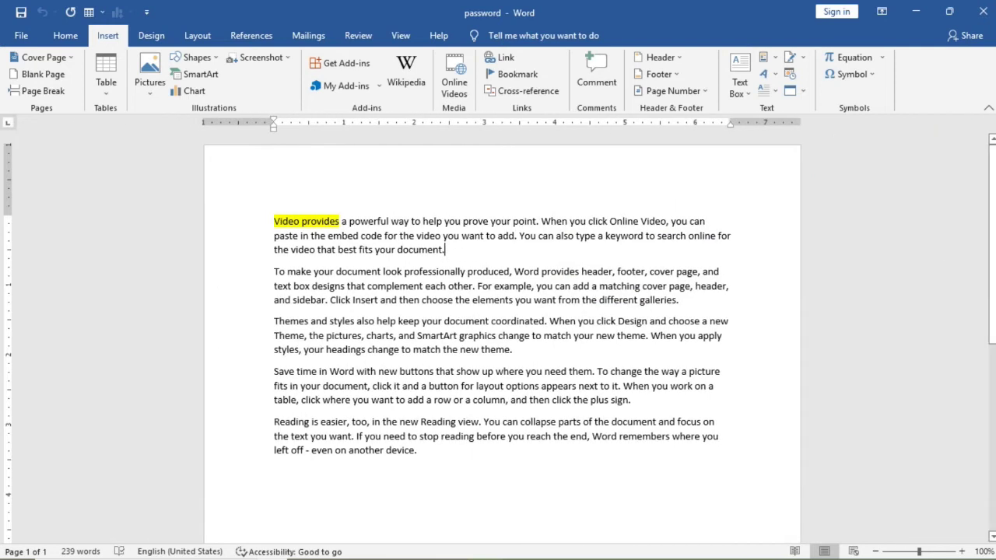
Show the File > Info page with the document's protection overview
click(65, 35)
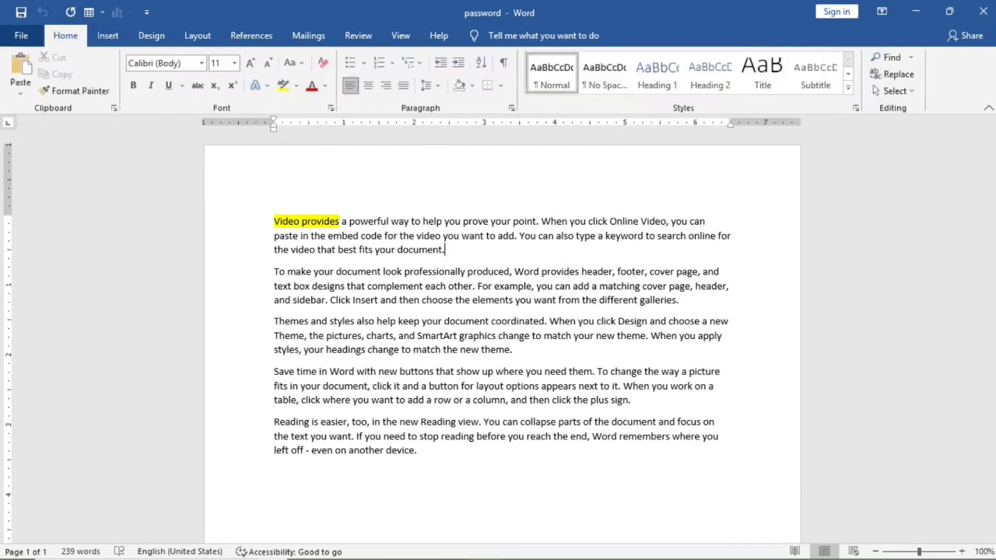
click(21, 35)
click(40, 174)
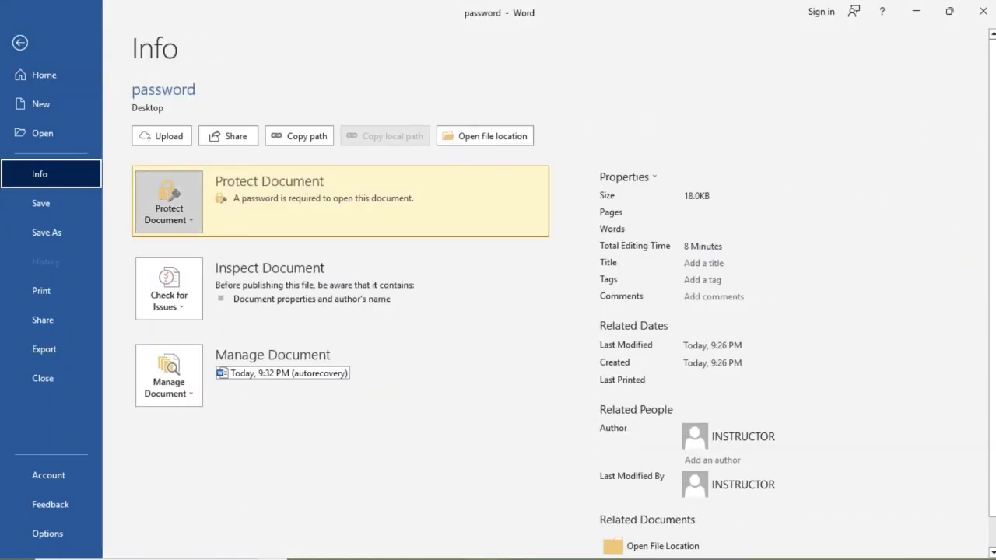
List the Protect Document options on the Info page, including Restrict Access
click(169, 203)
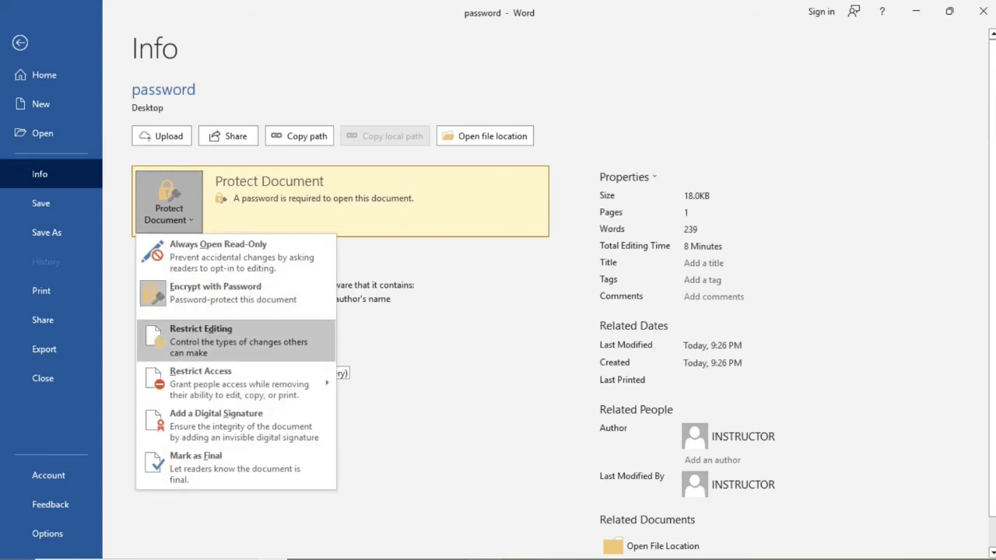
mouse_move(234, 381)
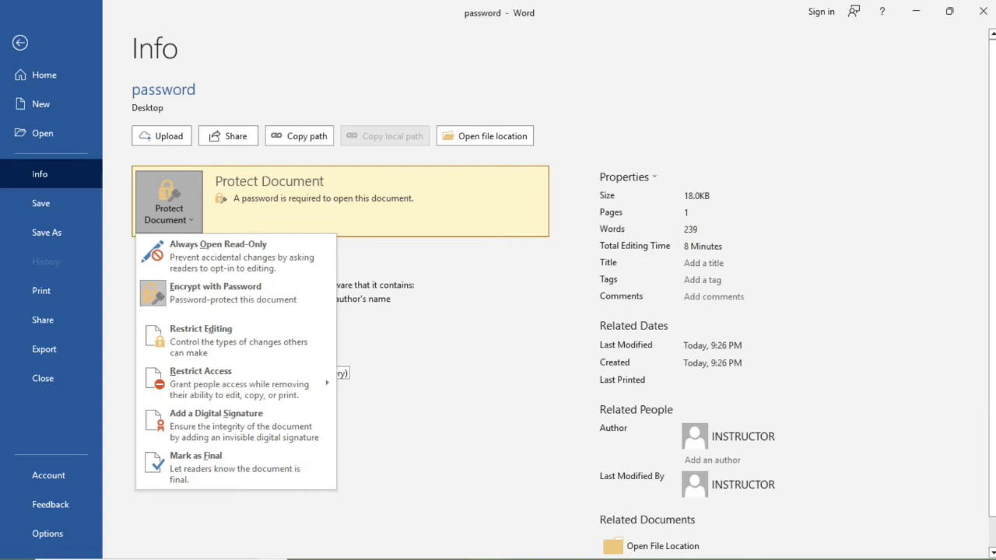
Back in the document, type 'hhgh', then add a new 'Hfhg' line and an empty paragraph
key(Escape)
key(Escape)
text(h)
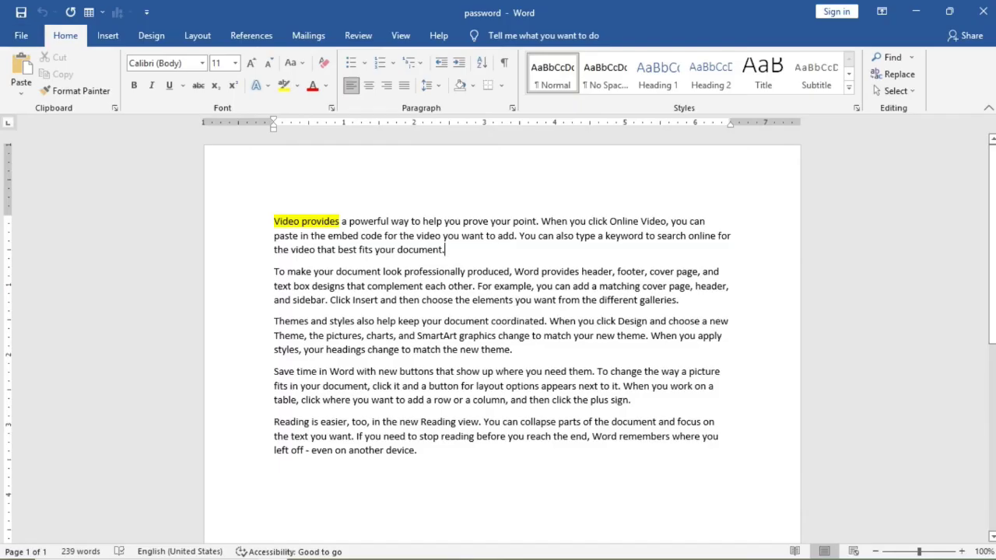
text(hgh)
key(Return)
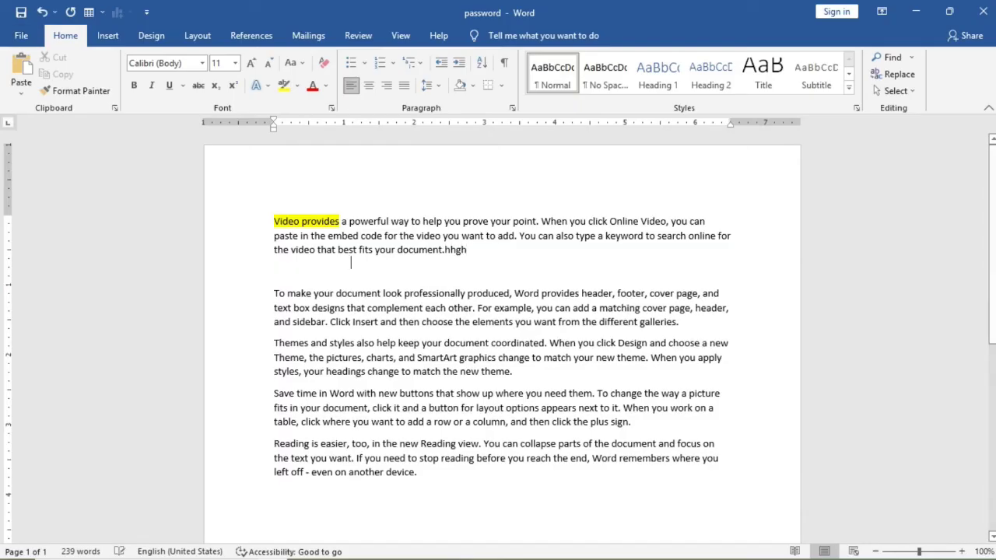
text(Hfhg)
key(Return)
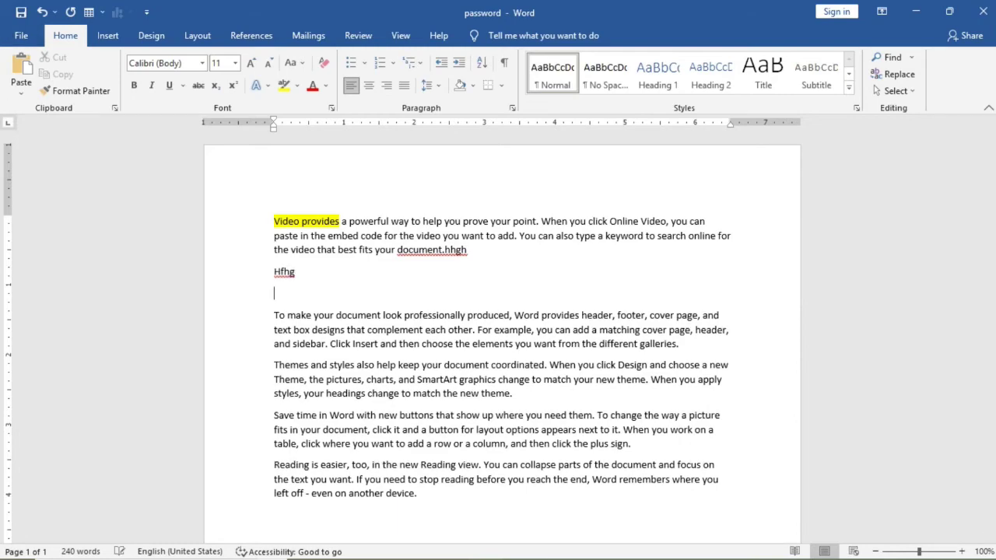
Mark the document as final via Protect Document, confirming the save and dismissing the notice
key(alt+f)
key(i)
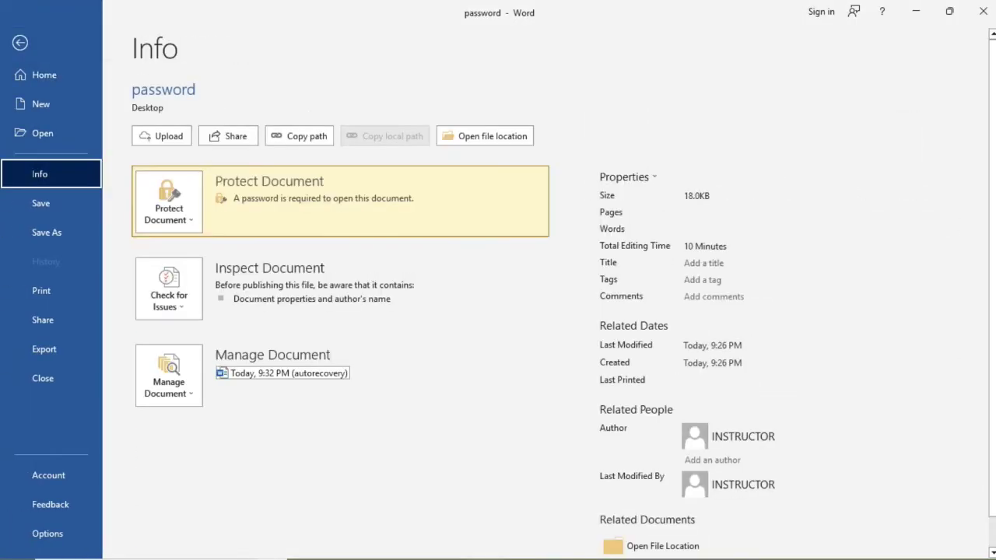
key(p)
key(Up)
key(Return)
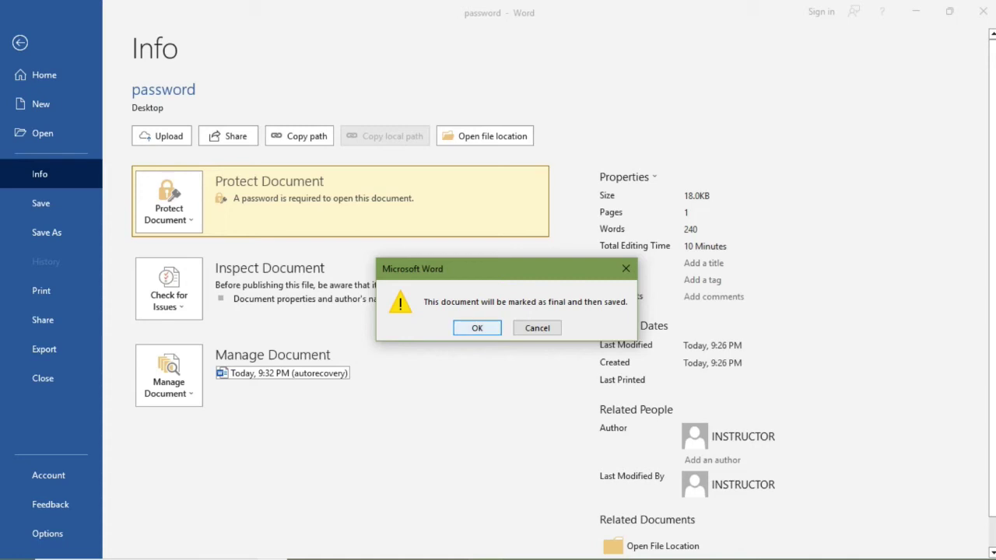
key(Return)
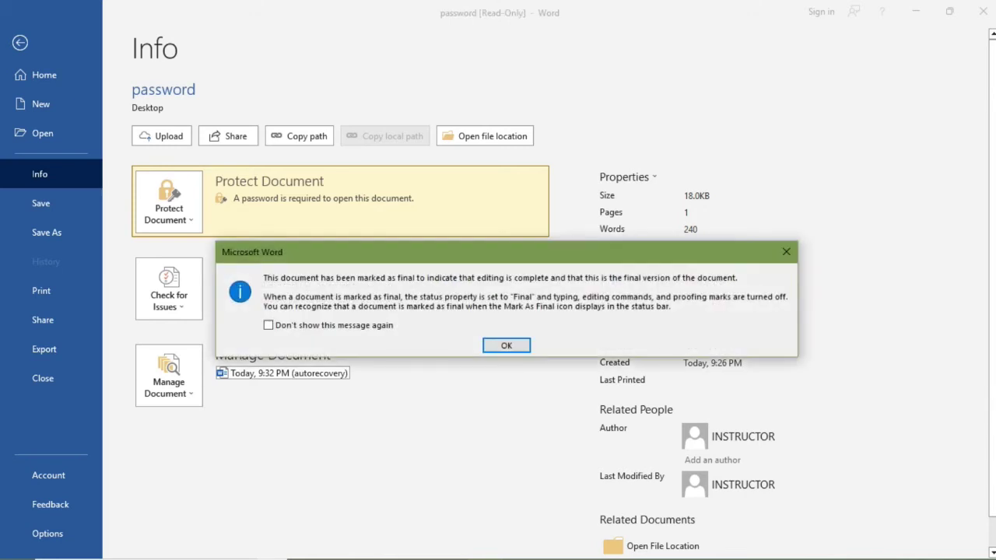
click(506, 345)
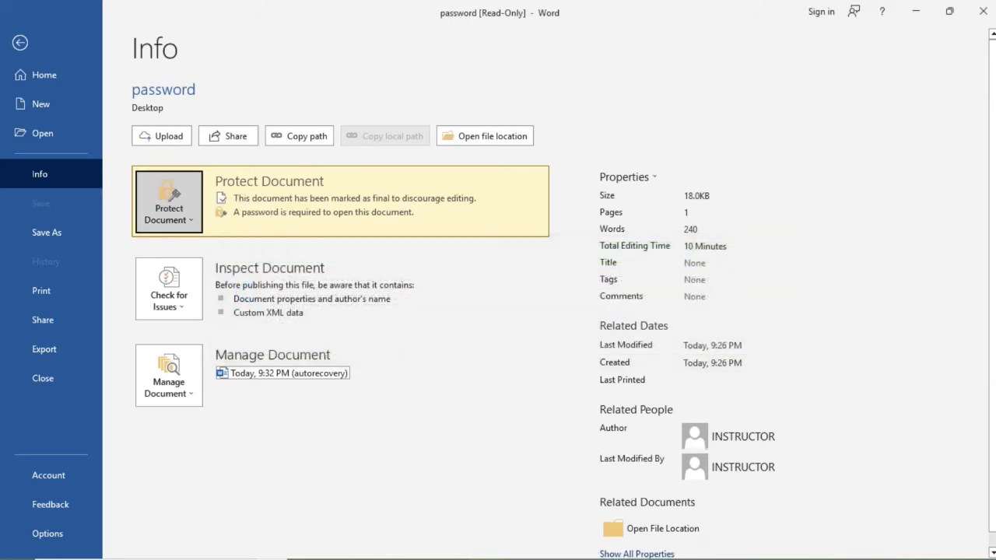
Try typing 'h' into the final-marked document, confirming edits are blocked, and select 'document.hhgh'
click(20, 43)
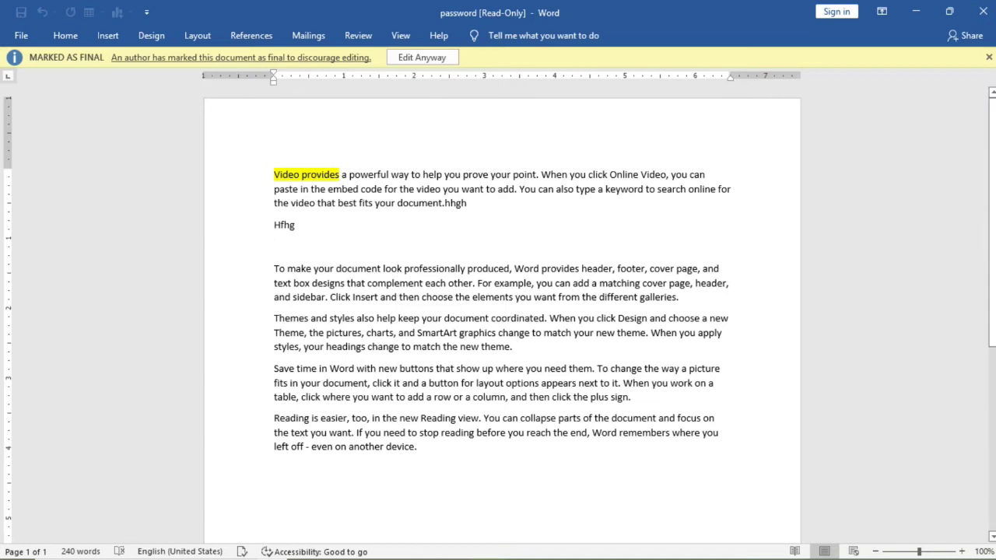
text(h)
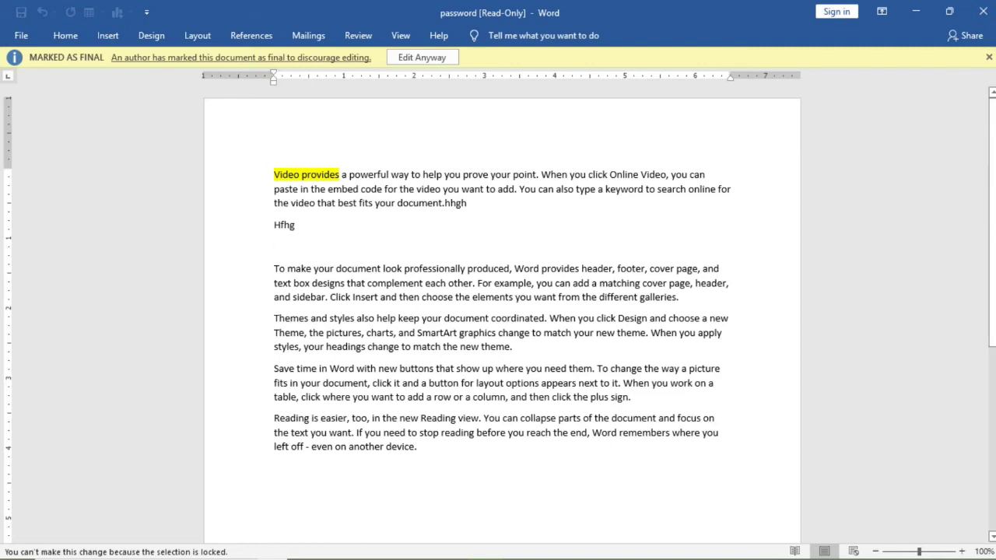
click(467, 203)
text(h)
click(65, 35)
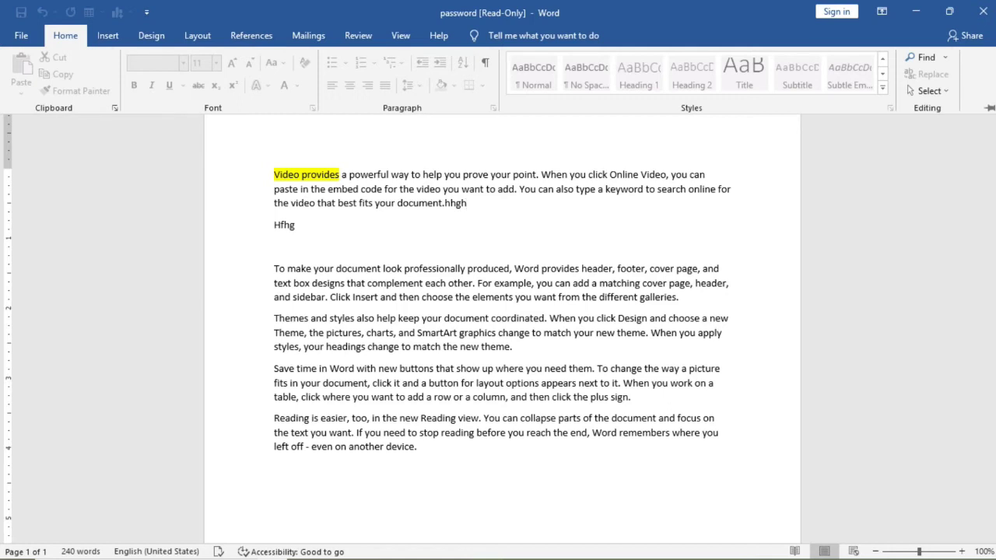
key(Escape)
drag(467, 203, 398, 203)
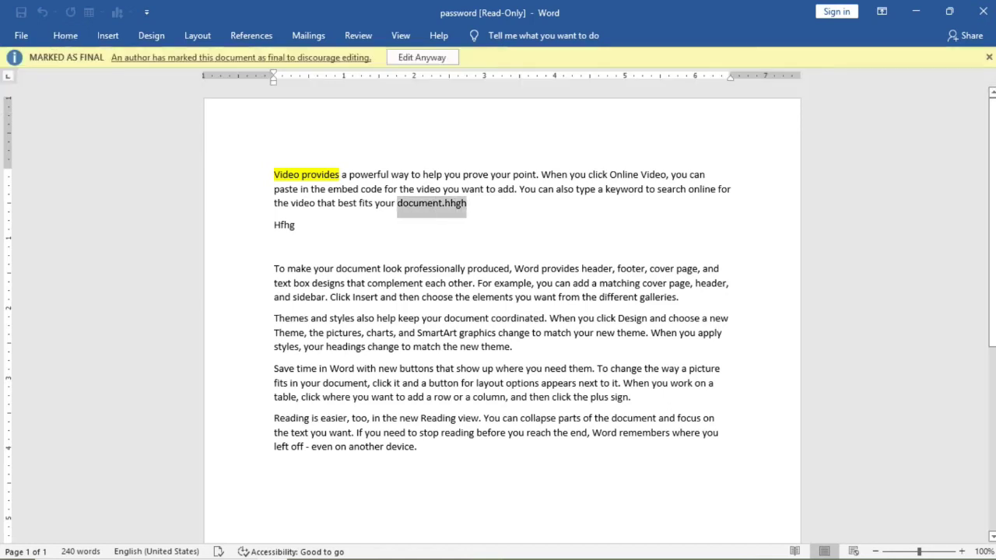
Pin the Home ribbon and copy 'document.hhgh' to the clipboard
click(66, 35)
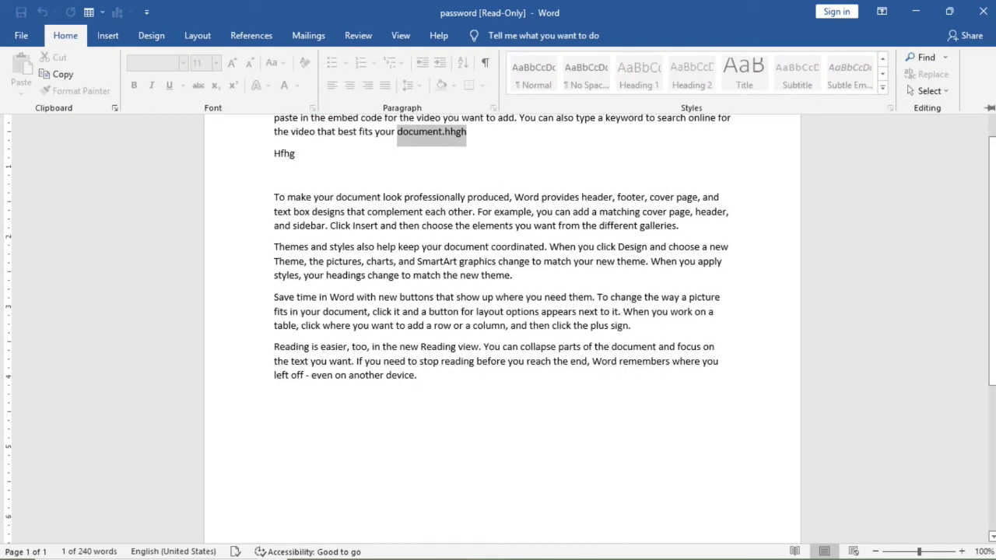
click(989, 108)
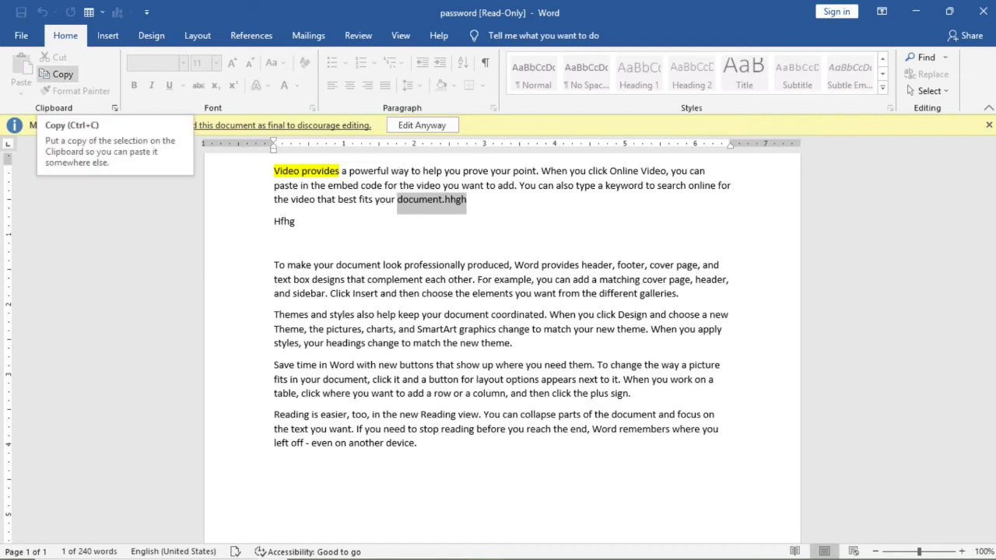
click(59, 74)
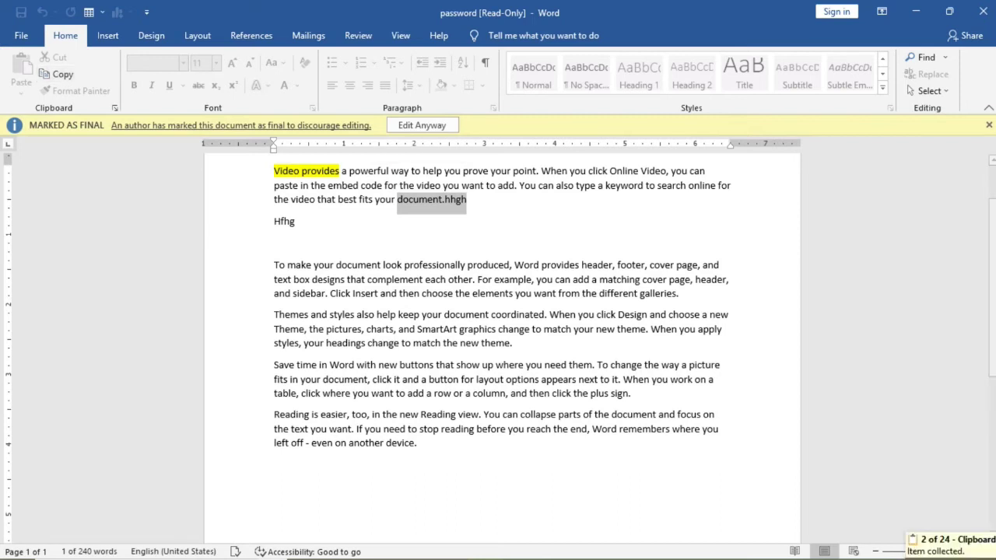
Browse the Hfhg context menu and ribbon tabs, then choose Edit Anyway to make the document editable
click(295, 221)
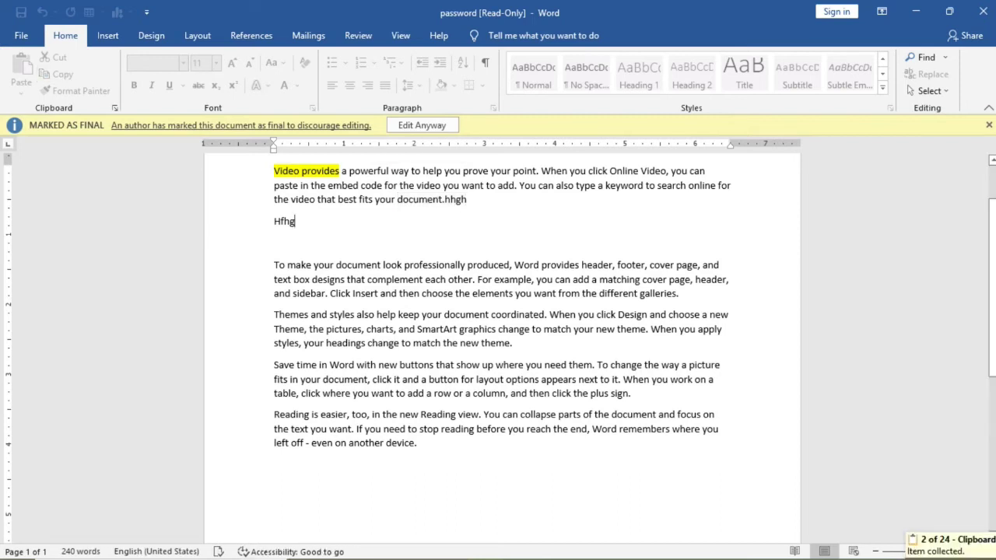
right_click(313, 225)
key(Escape)
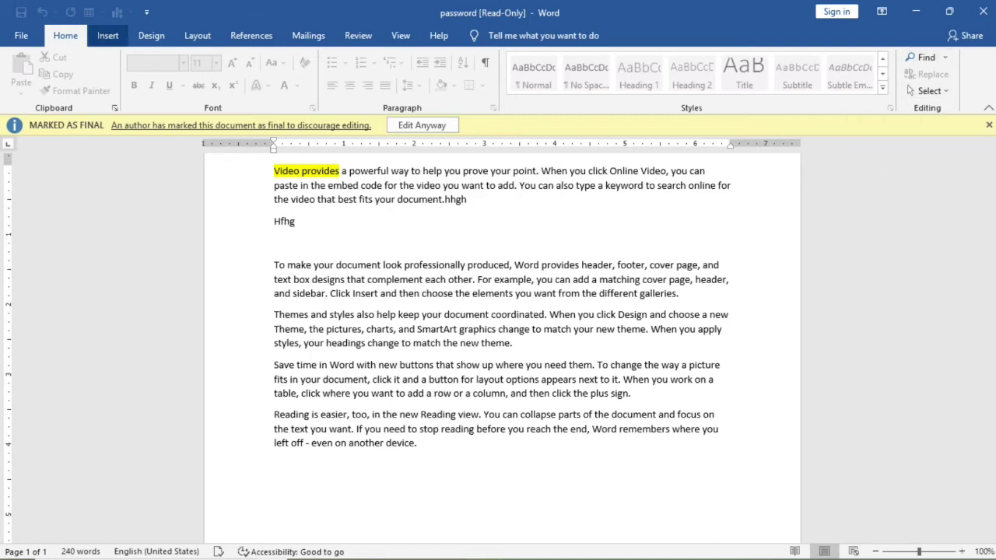
click(107, 35)
click(151, 35)
click(198, 35)
click(252, 35)
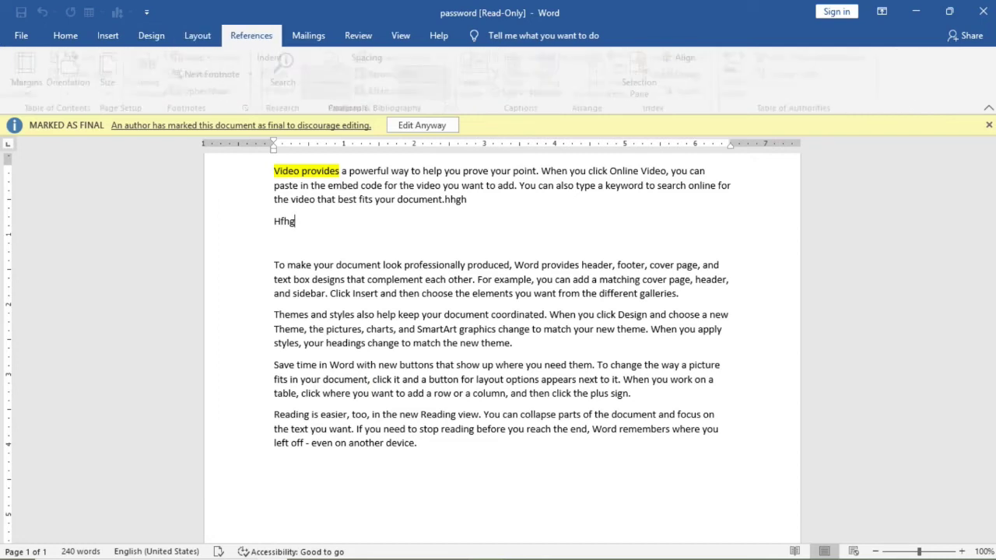
click(308, 35)
click(358, 35)
click(65, 35)
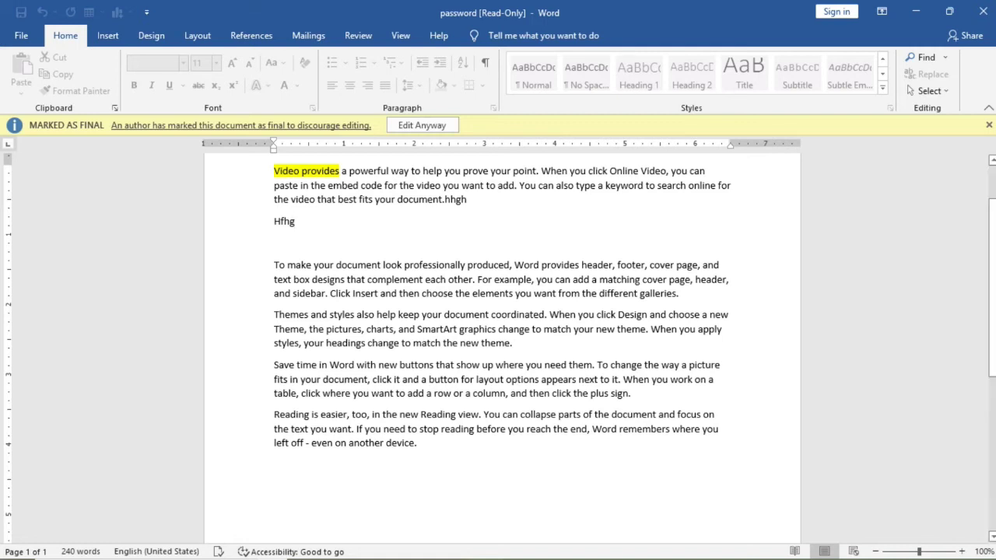
click(422, 125)
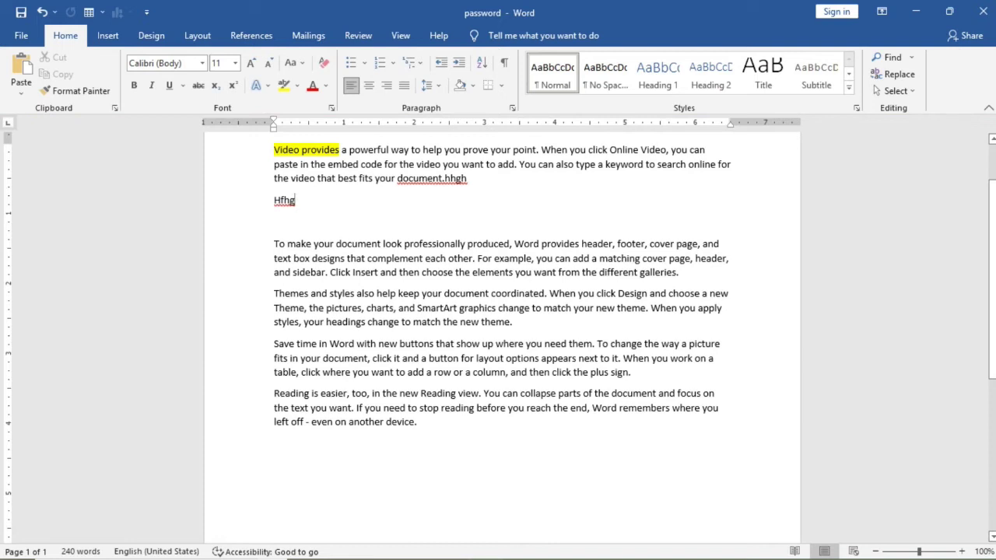
Enlarge 'Hfhg' to 14 pt and append 'hfghg hjghjhg' to that line
double_click(284, 200)
click(250, 63)
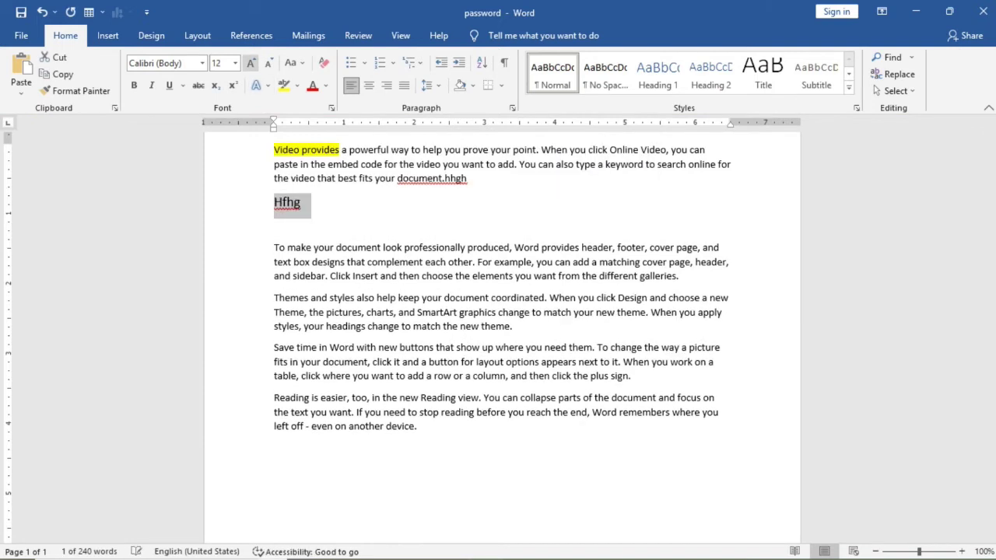
click(250, 63)
key(End)
text(hfghg )
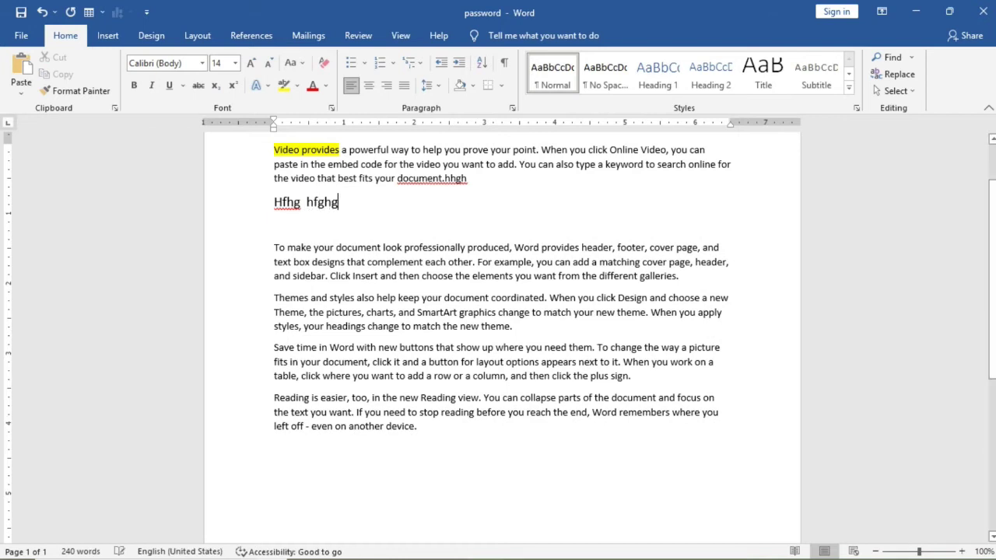
text(hjghjhg)
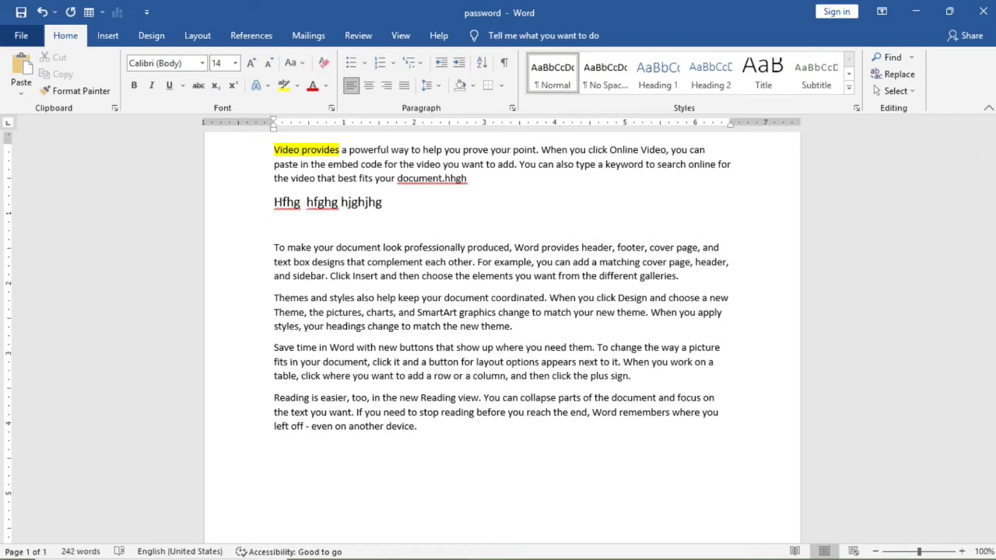
Show the Protect Document options on the File > Info page
click(21, 35)
click(39, 174)
click(169, 202)
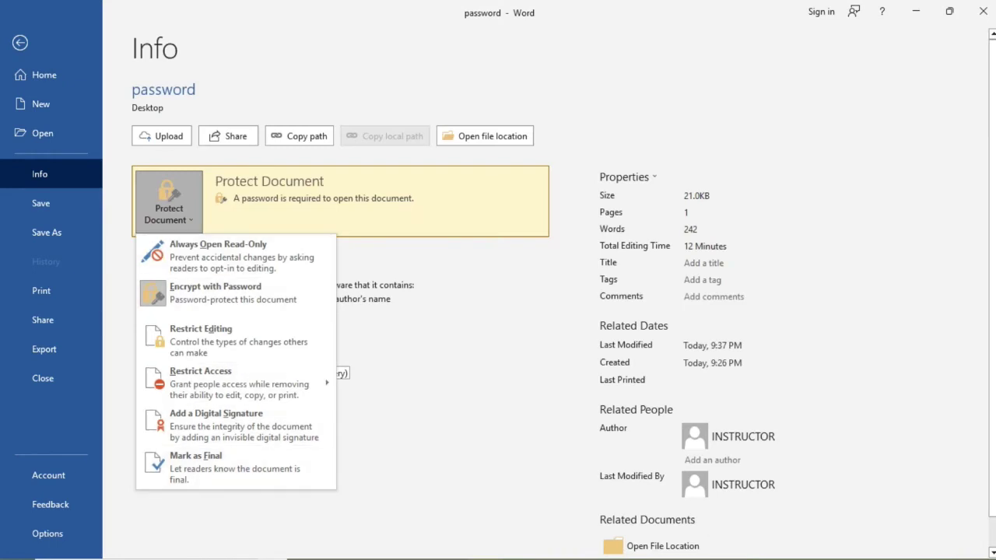
Dismiss the Protect Document options and list Check for Issues: Inspect Document, Check Accessibility, Check Compatibility
key(Escape)
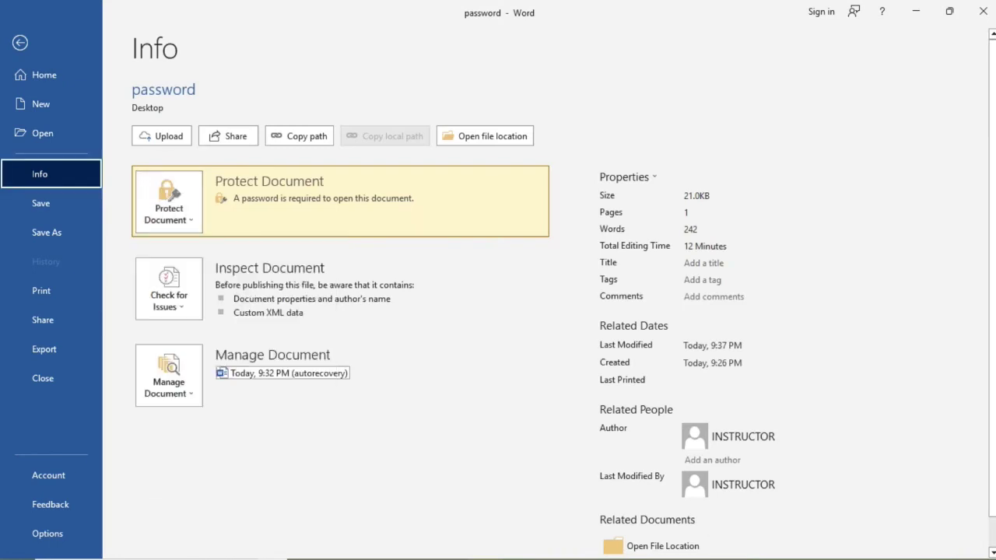
mouse_move(256, 300)
click(168, 290)
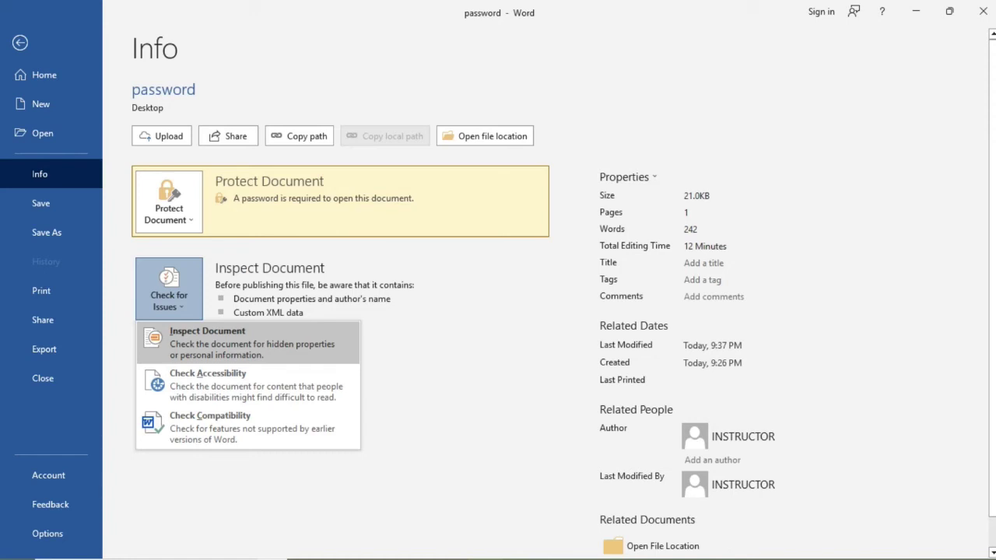
Add a second author's name and set the document title to 'ict', then return to the document
click(712, 460)
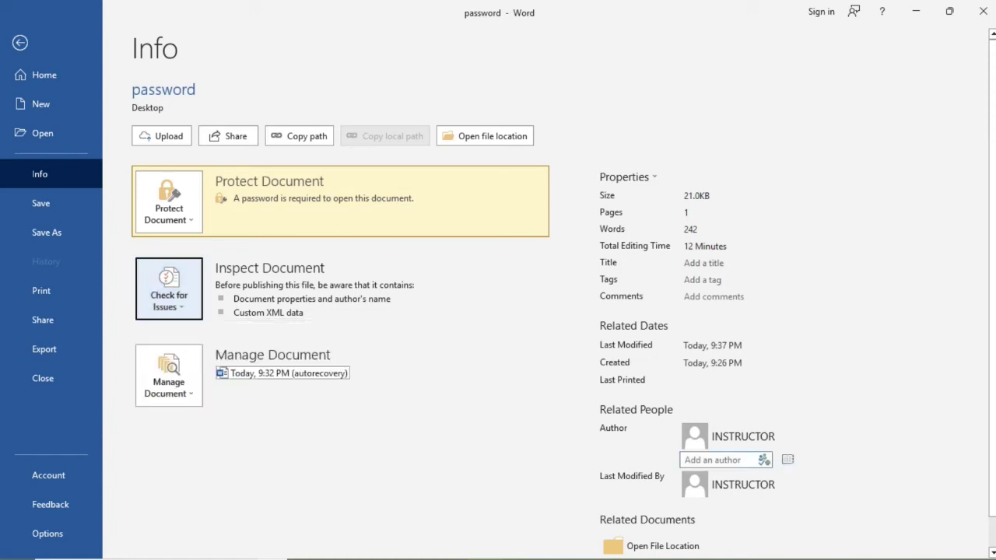
text(jaga)
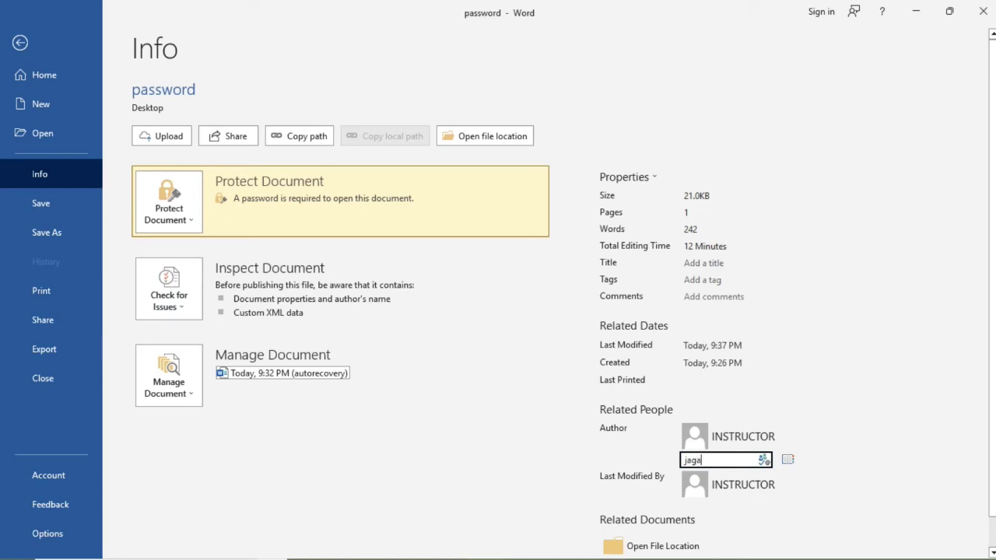
click(704, 263)
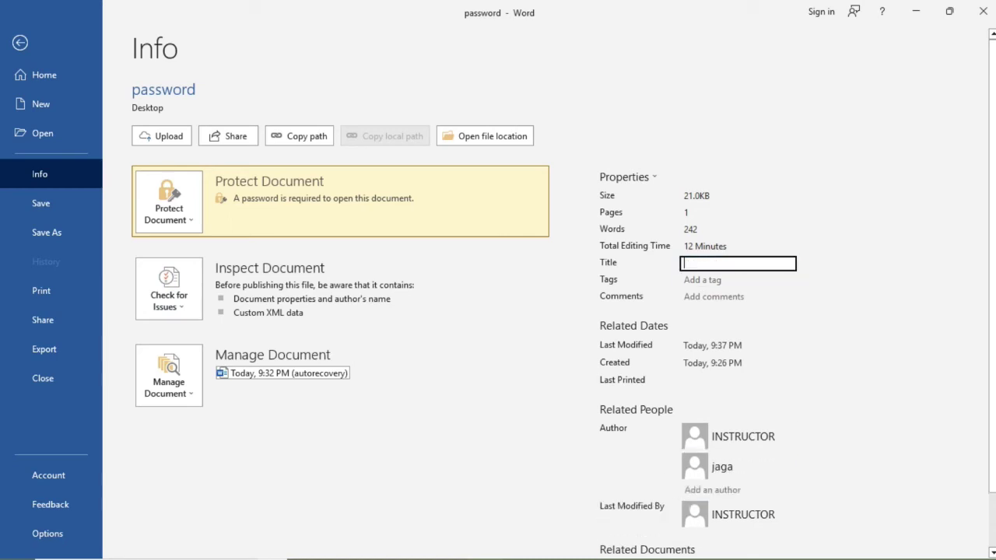
text(ict)
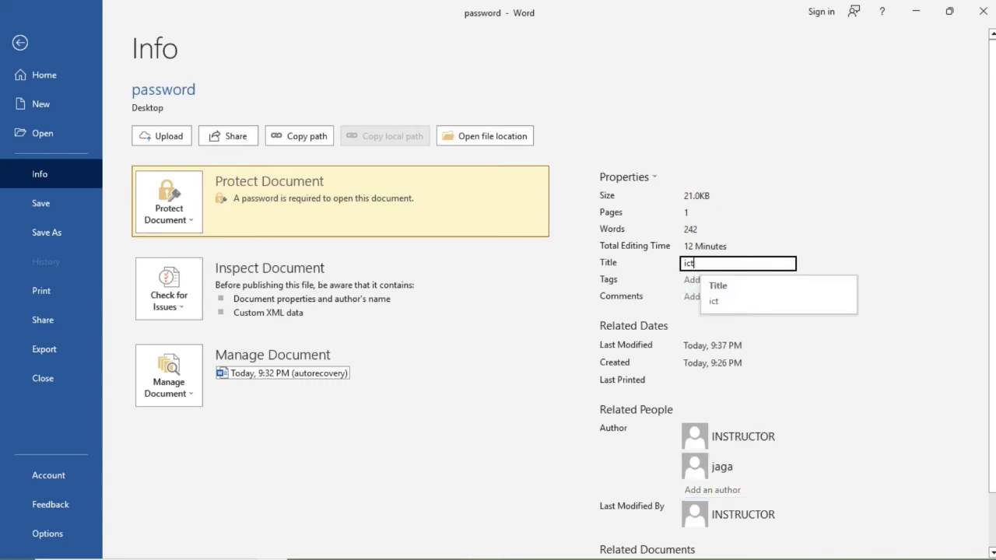
key(Return)
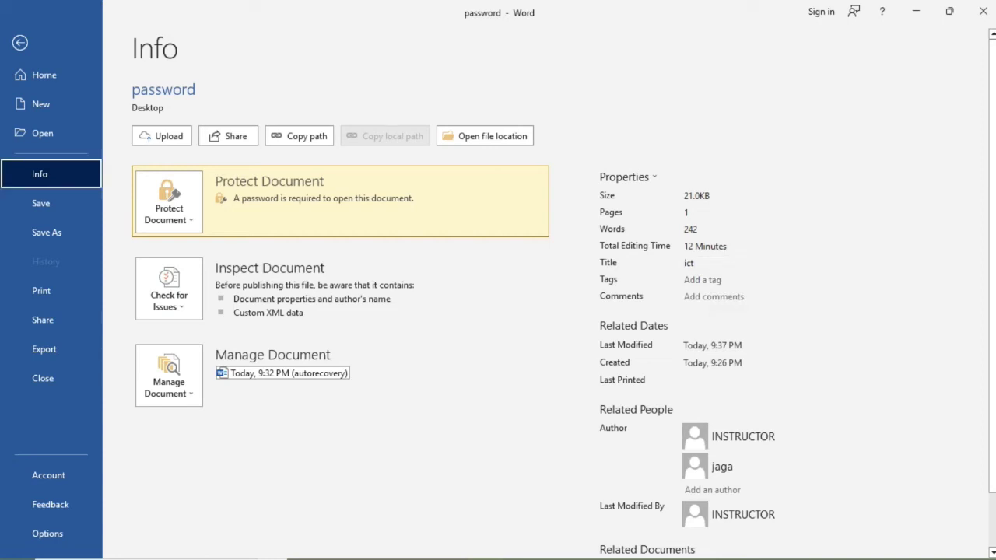
key(Escape)
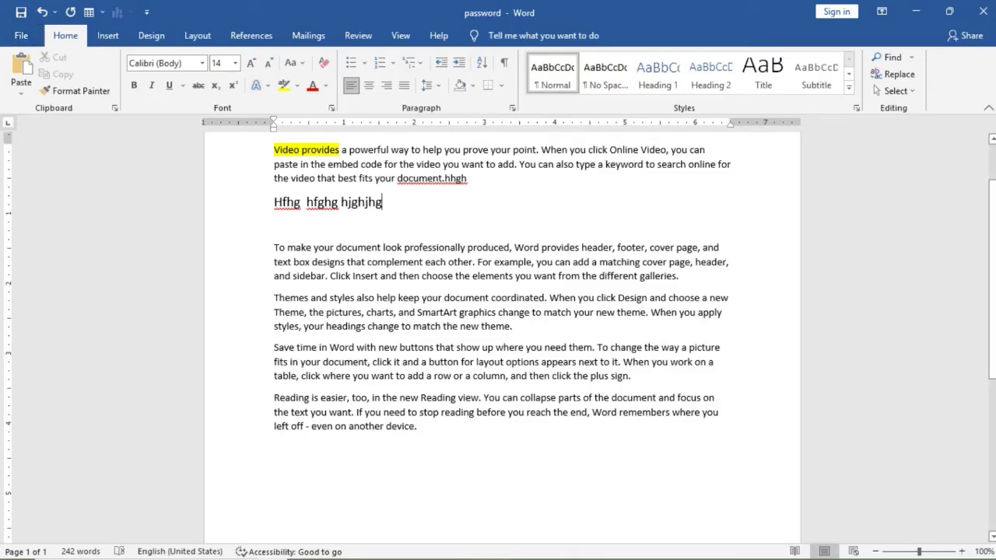
Format the 'To make your document…' paragraph as hidden text, dropping the word count to 196
drag(274, 248, 678, 276)
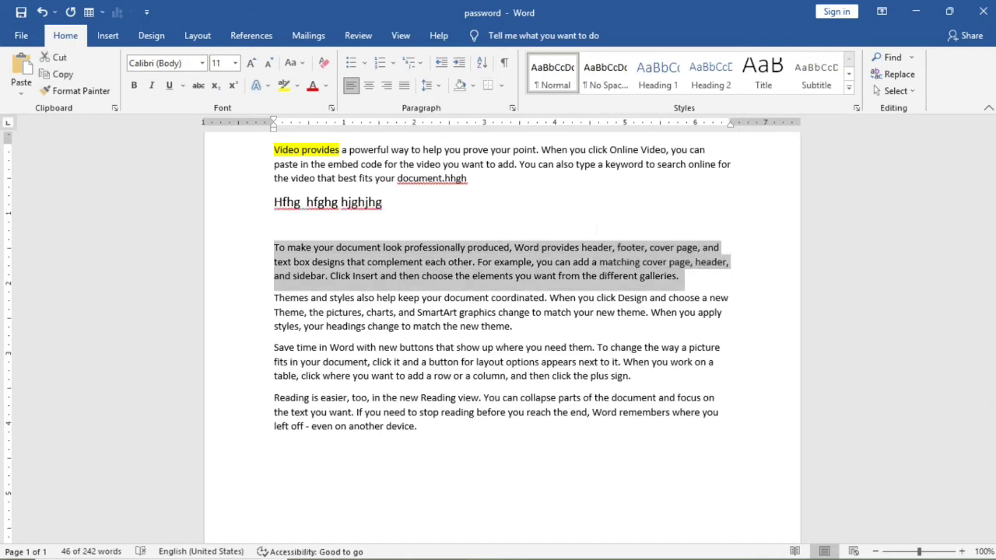
click(331, 108)
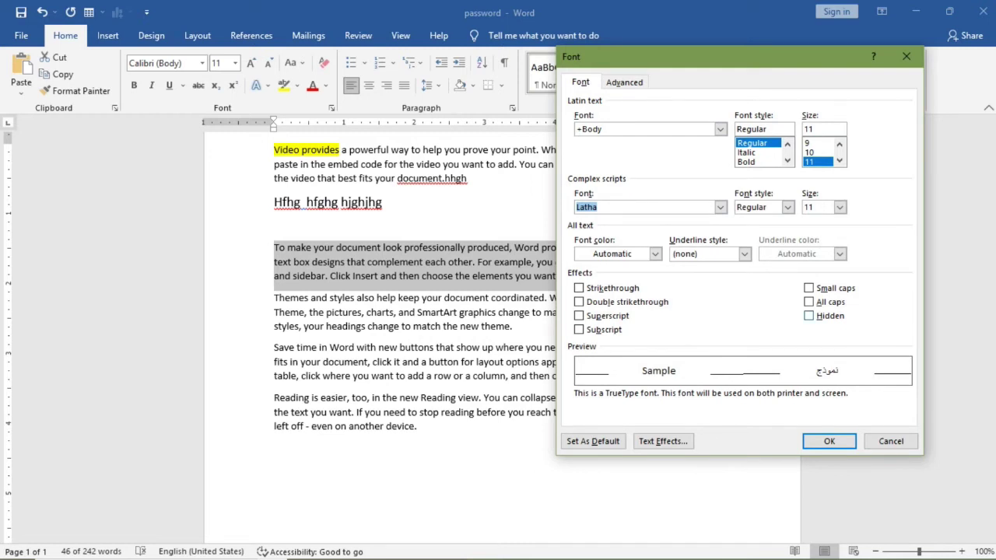
click(808, 316)
click(829, 442)
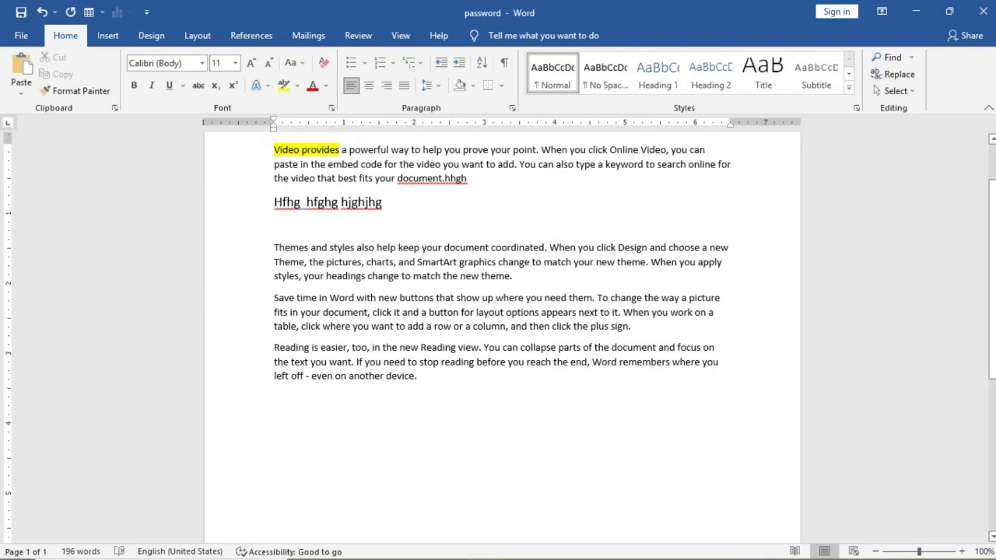
Jump to the end of the document text and show the File Info page
key(ctrl+End)
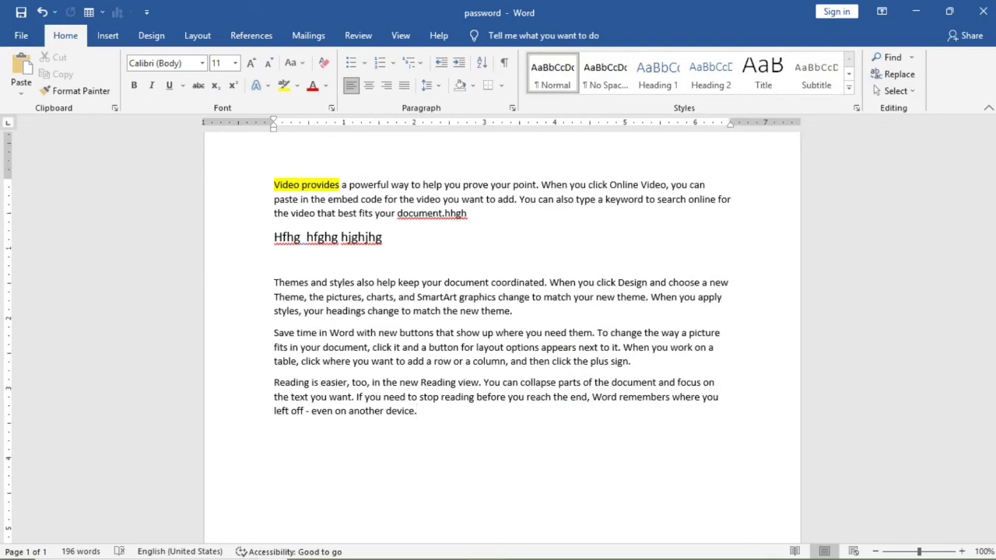
key(alt+f)
key(i)
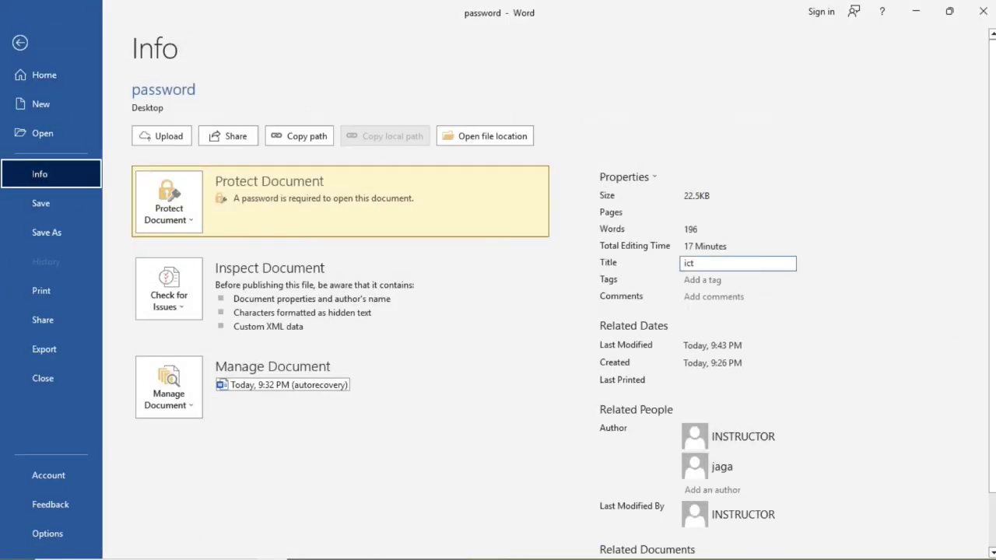
Back in the document, insert blank lines above the Themes paragraph
click(21, 43)
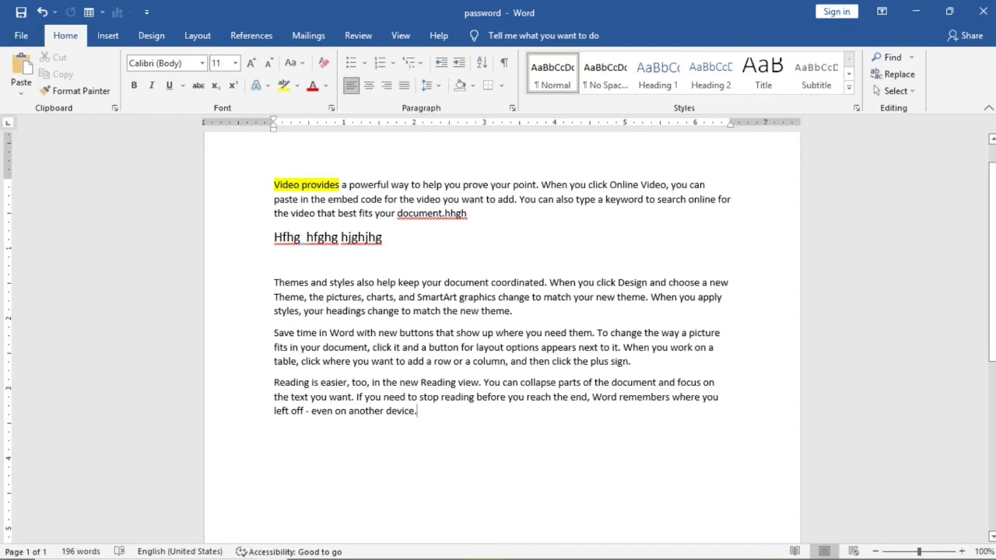
click(274, 282)
key(Return)
key(Return)
key(Return)
key(Return)
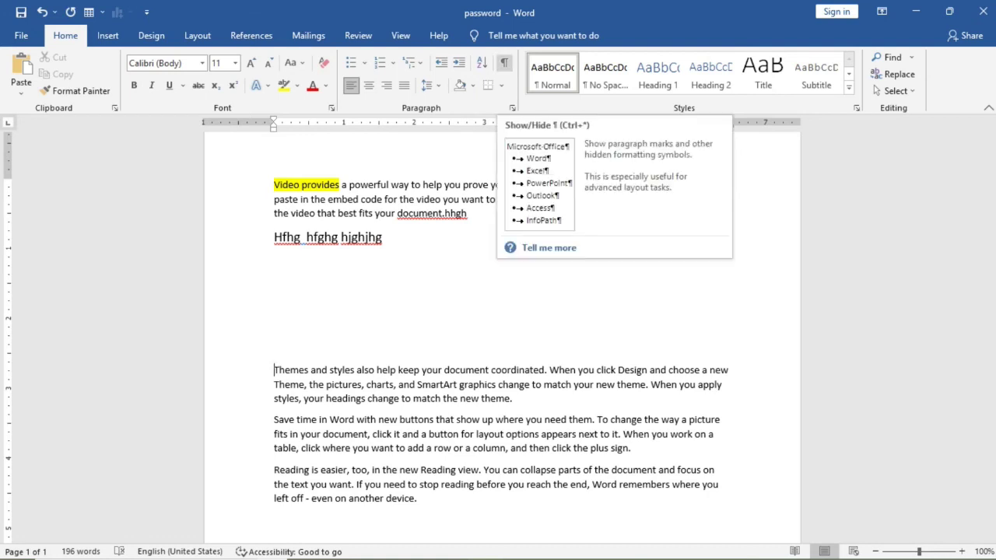
Reveal and select the hidden paragraph, delete to leave one blank line above Themes, then open File
click(504, 62)
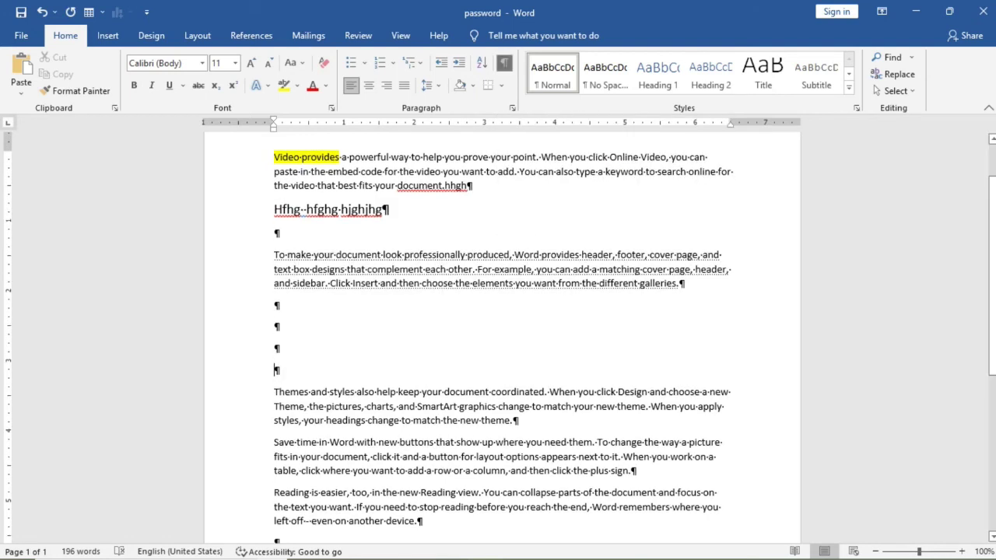
drag(274, 255, 684, 283)
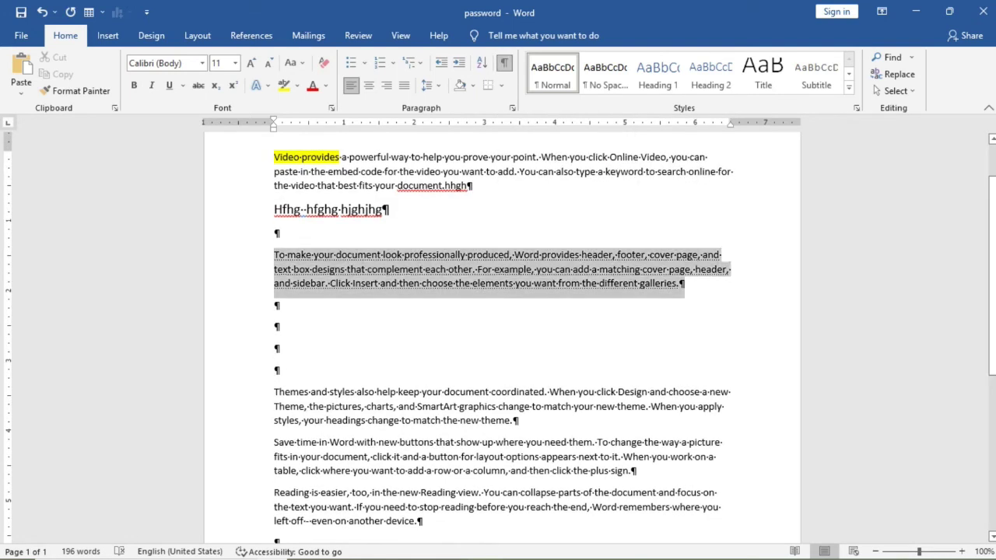
key(ctrl+shift+8)
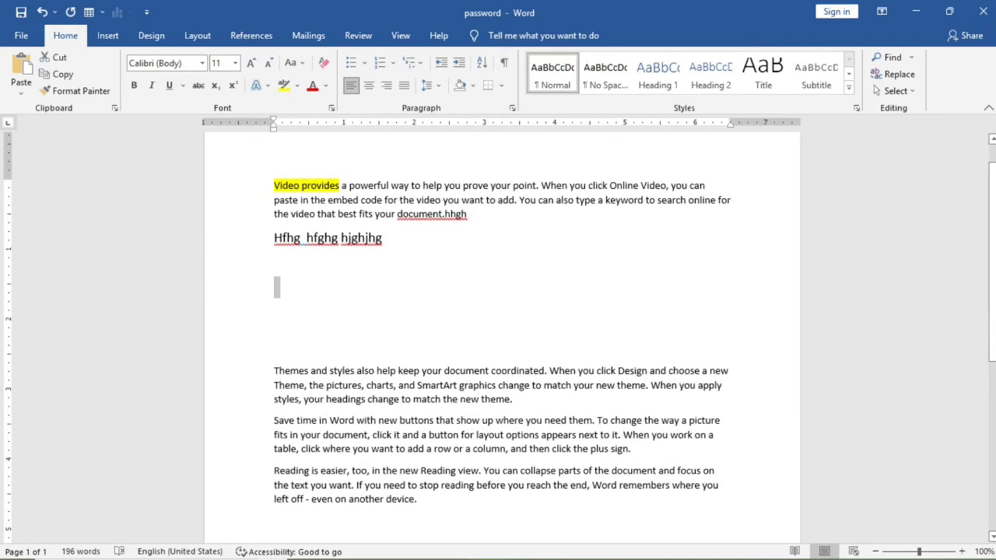
key(Delete)
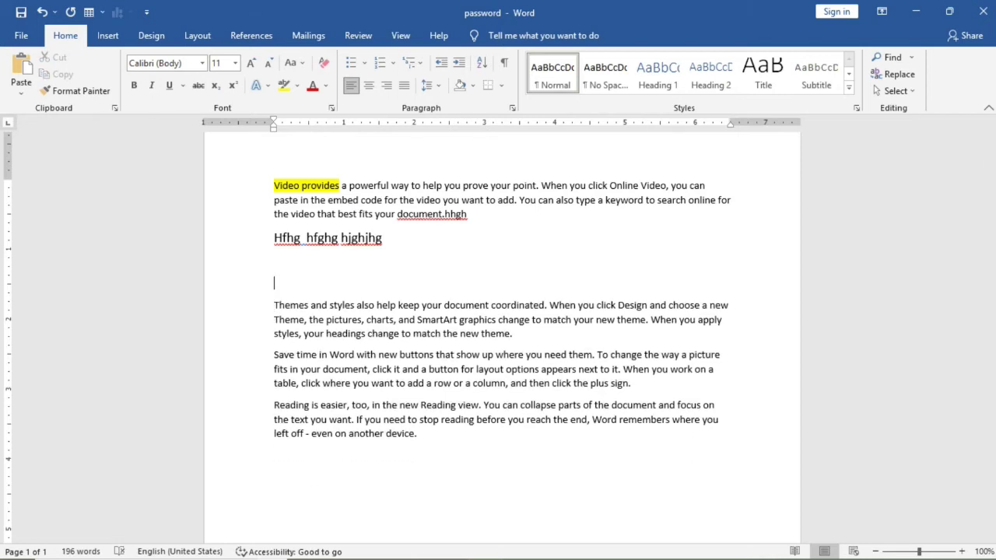
click(21, 35)
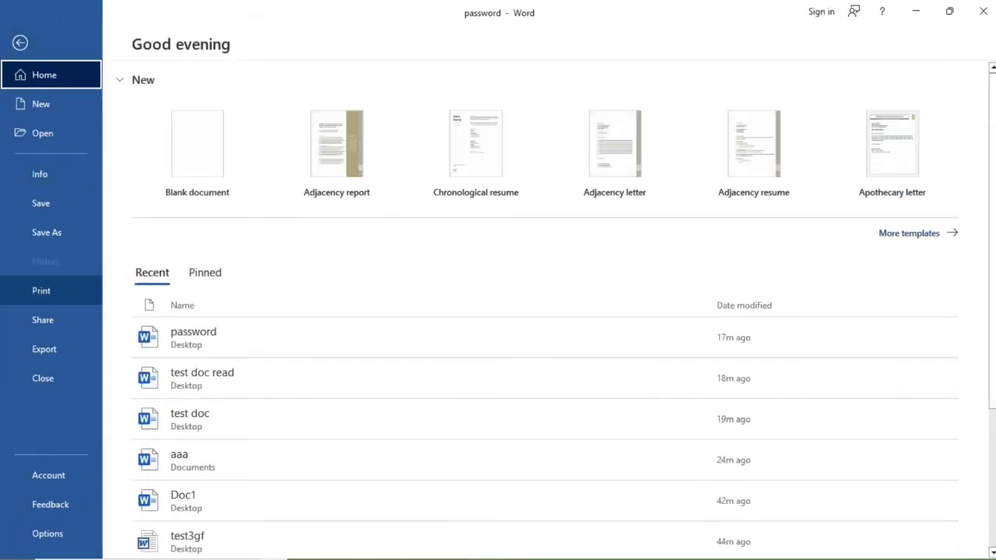
Start Document Inspector from Info's Check for Issues, saving the document when prompted
click(39, 173)
click(169, 202)
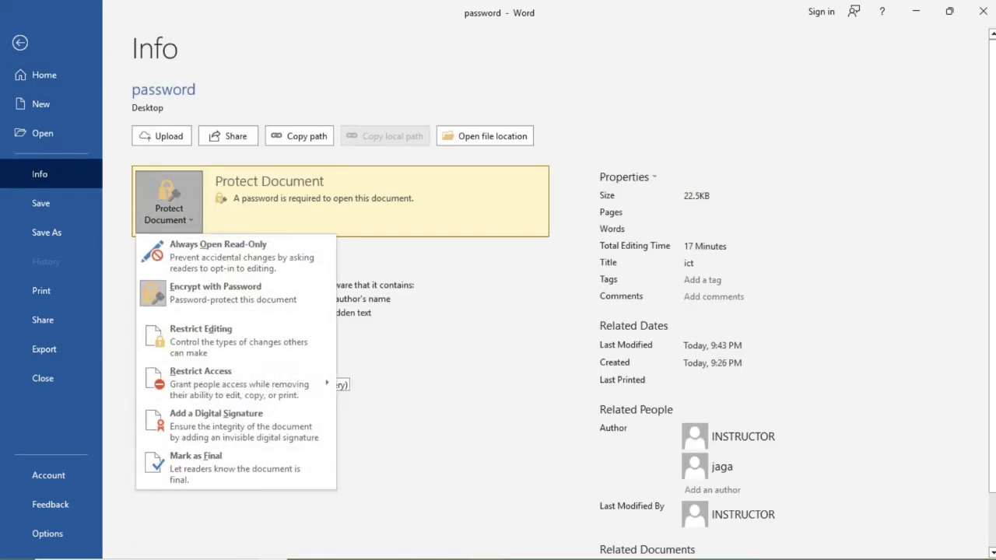
mouse_move(201, 377)
click(168, 288)
click(168, 287)
click(187, 337)
click(477, 331)
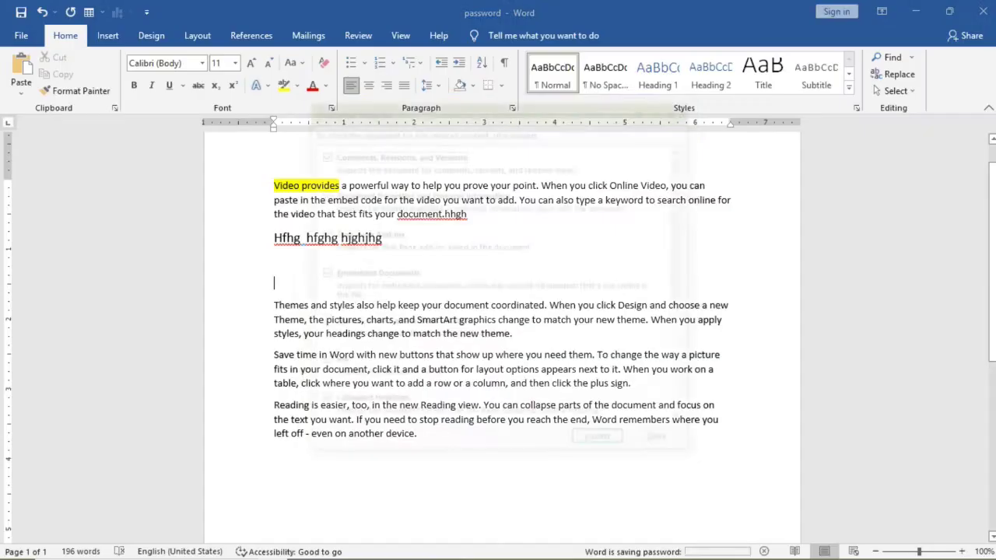
Run the inspection and remove all document properties, custom XML data and hidden text, then close the inspector
key(Return)
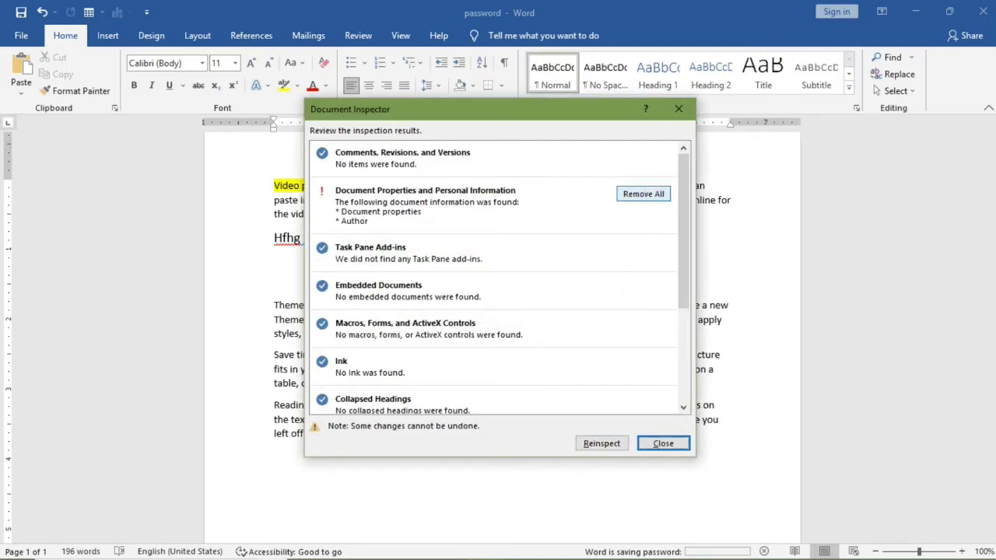
key(Return)
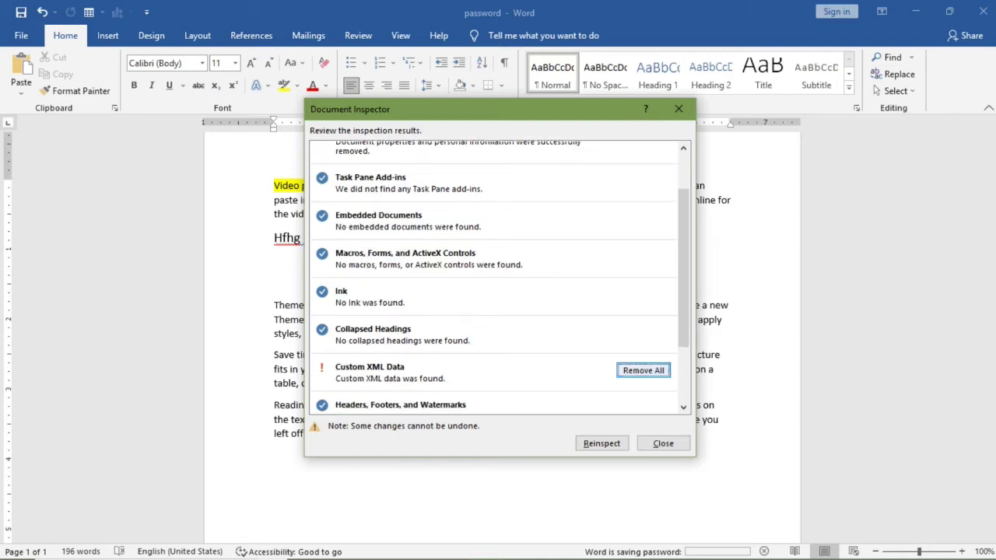
key(Return)
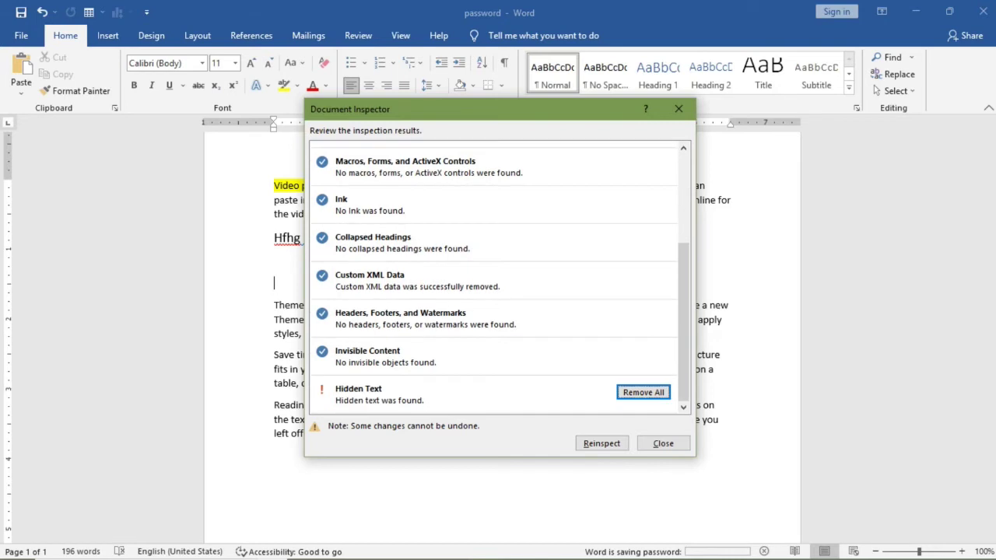
key(Return)
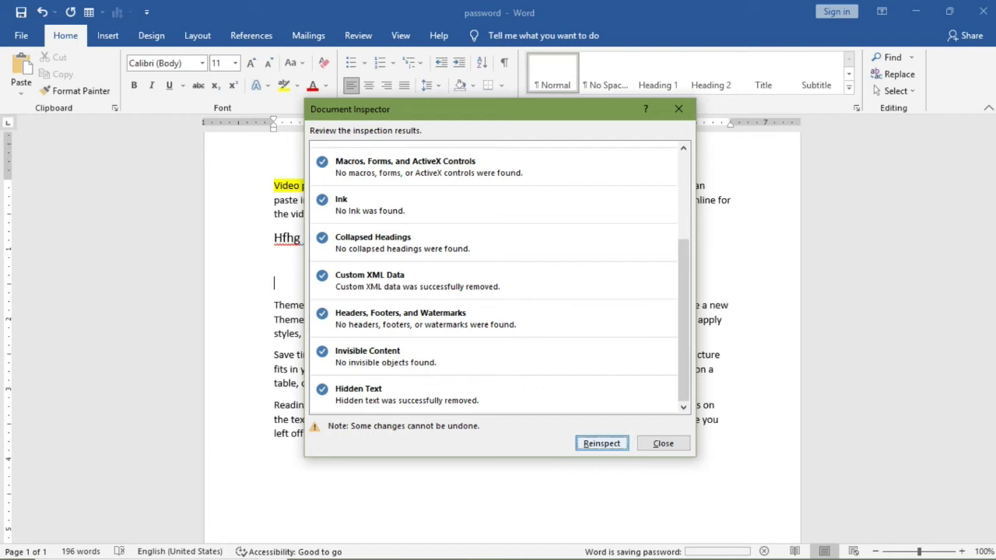
key(Return)
scroll(496, 284, down, 2)
scroll(496, 284, down, 2)
scroll(496, 284, up, 2)
scroll(496, 284, up, 2)
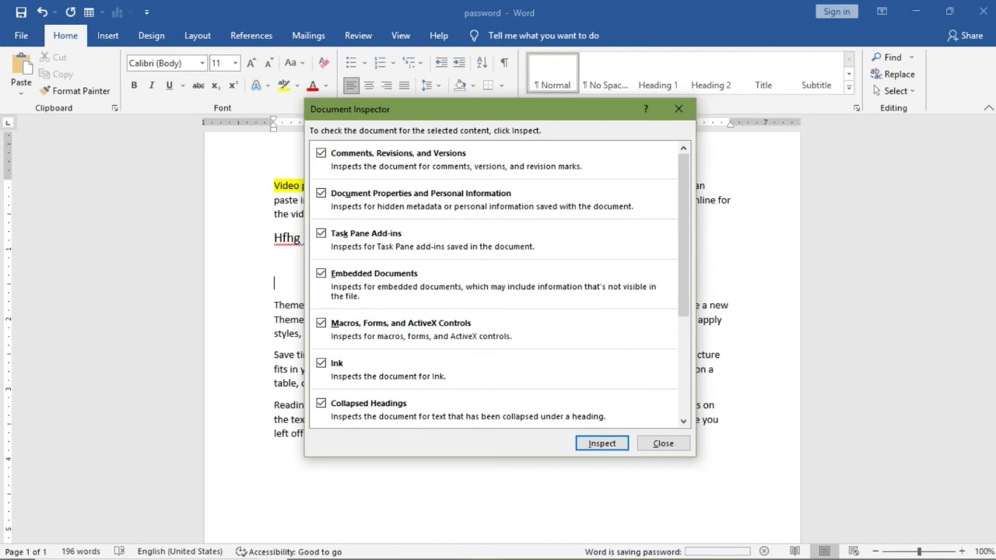
click(663, 444)
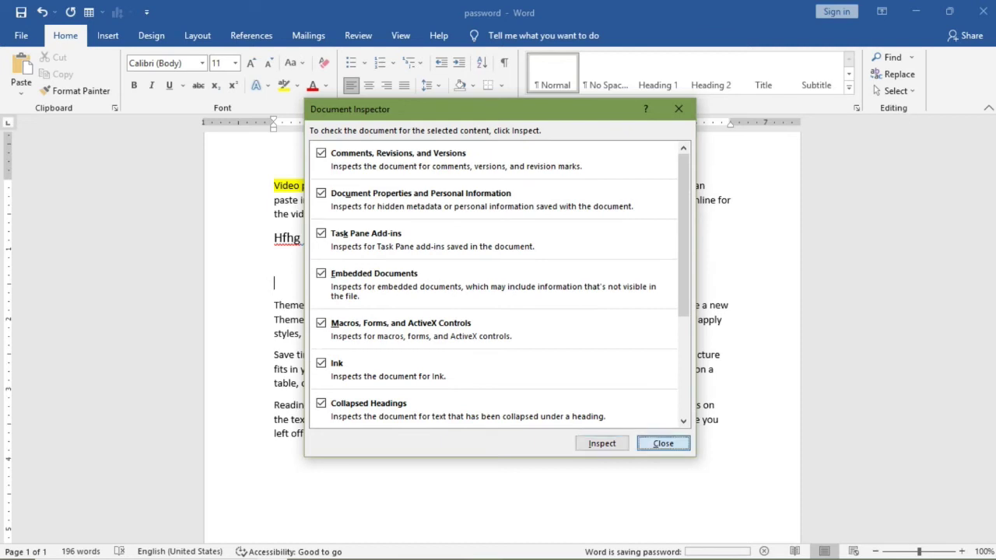
click(21, 35)
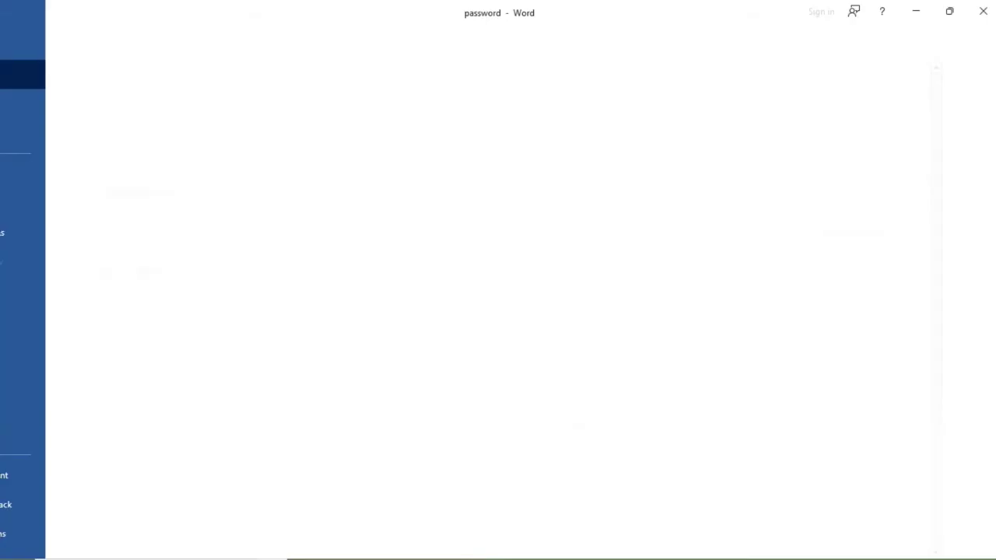
Return to the document and toggle formatting marks and hidden text on and off twice
click(39, 174)
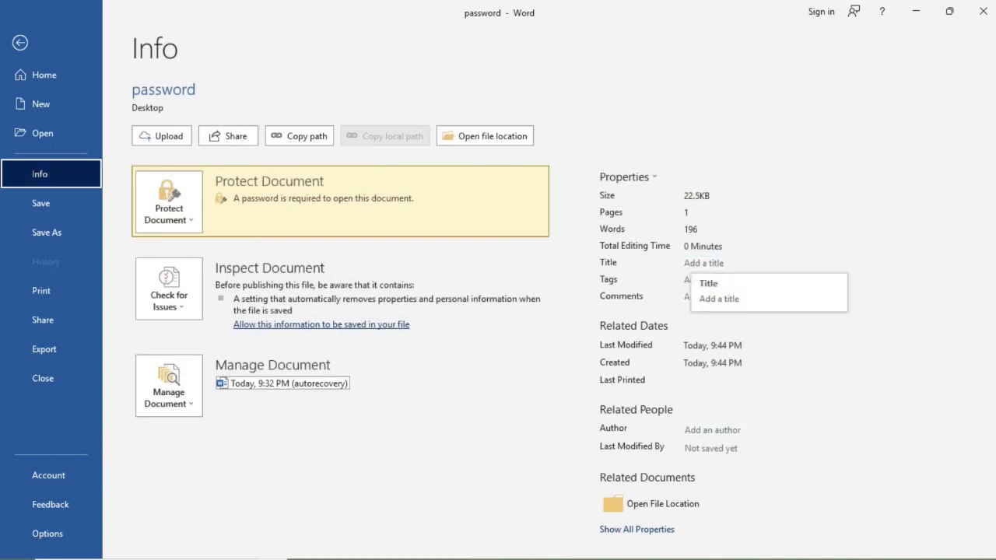
click(20, 43)
key(ctrl+shift+8)
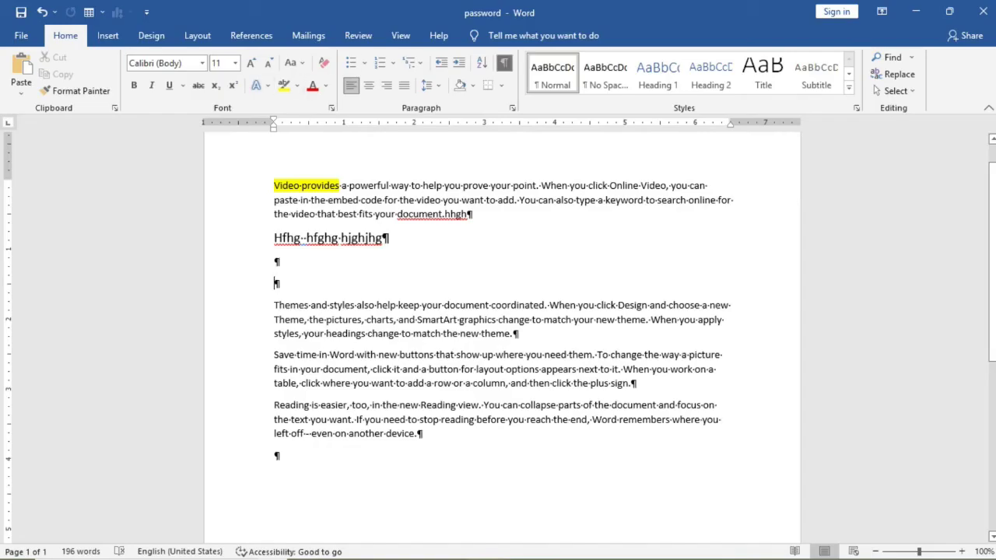
key(ctrl+shift+8)
key(ctrl+shift+8)
key(ctrl+shift+8)
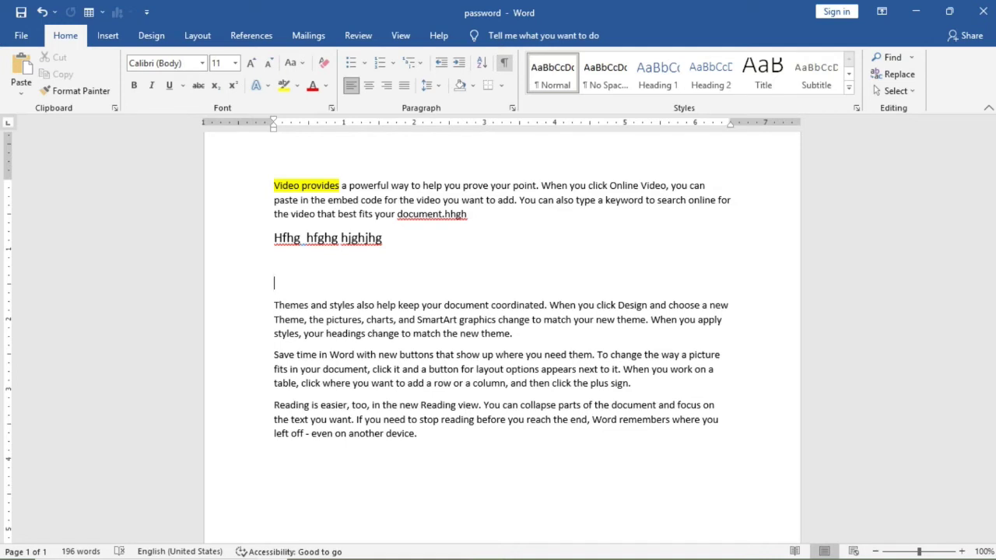
key(ctrl+shift+8)
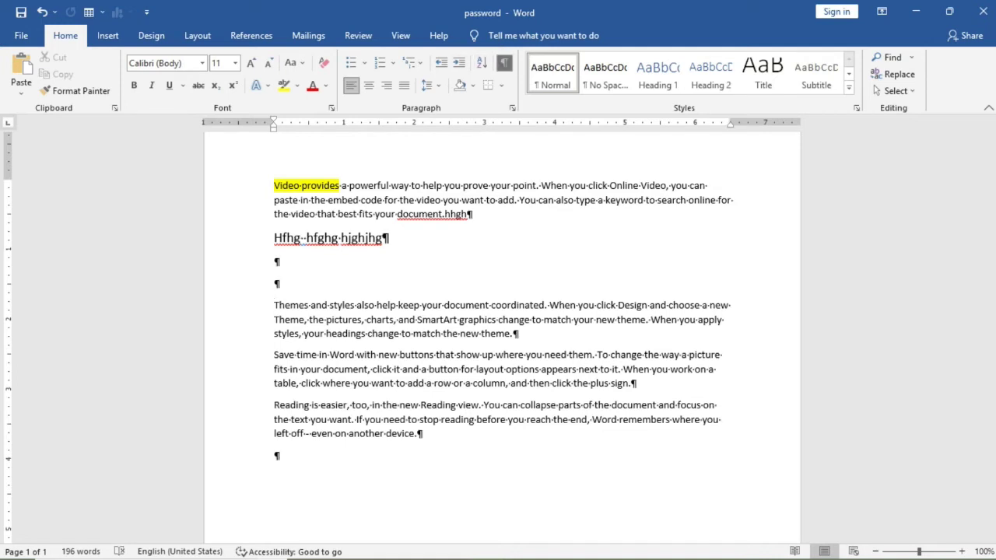
key(ctrl+shift+8)
Reopen Info's Check for Issues list and highlight Check Accessibility
key(alt+f)
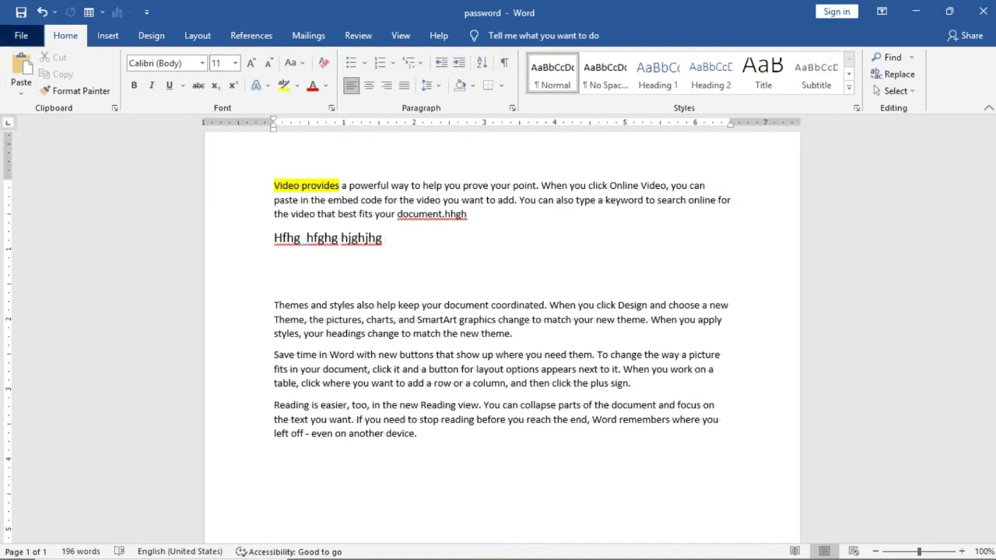
key(i)
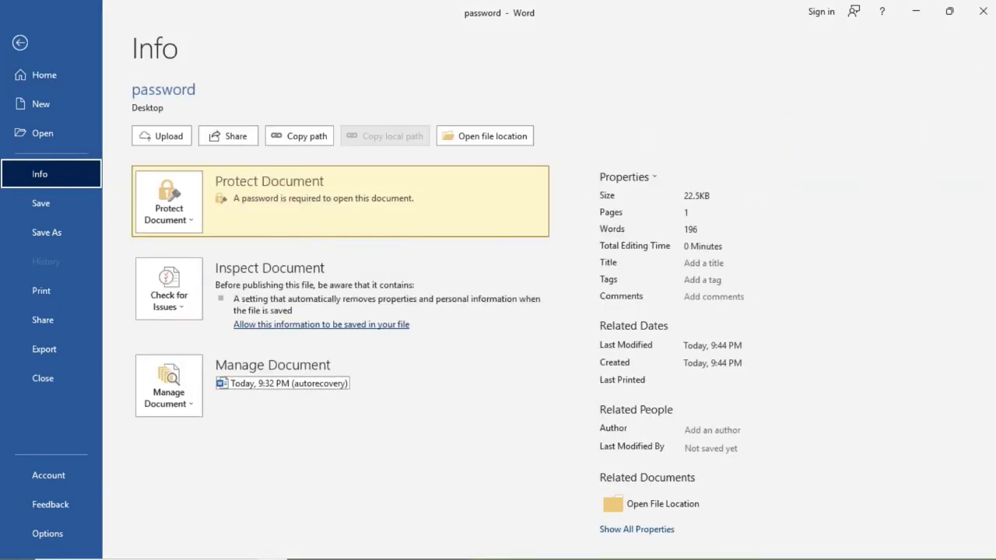
key(i)
key(Down)
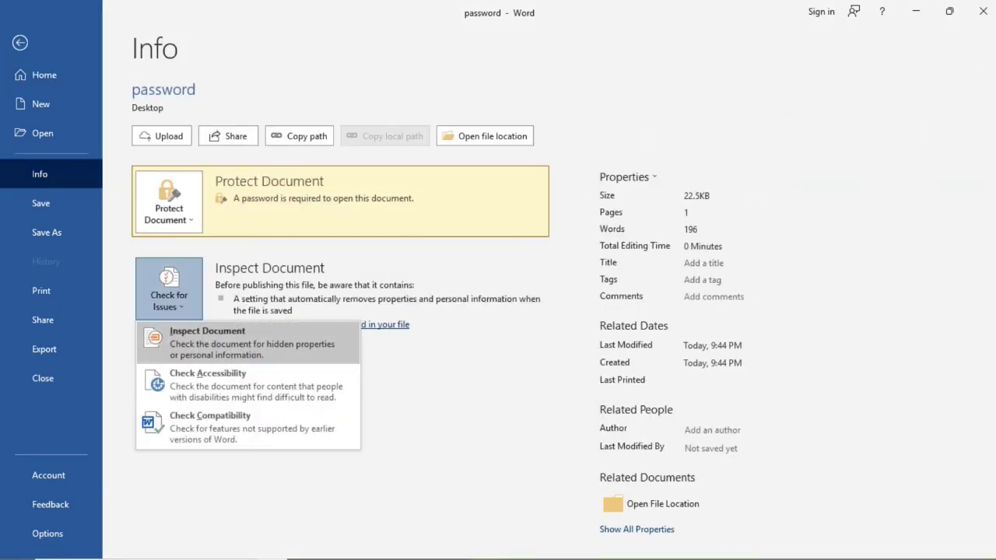
key(Down)
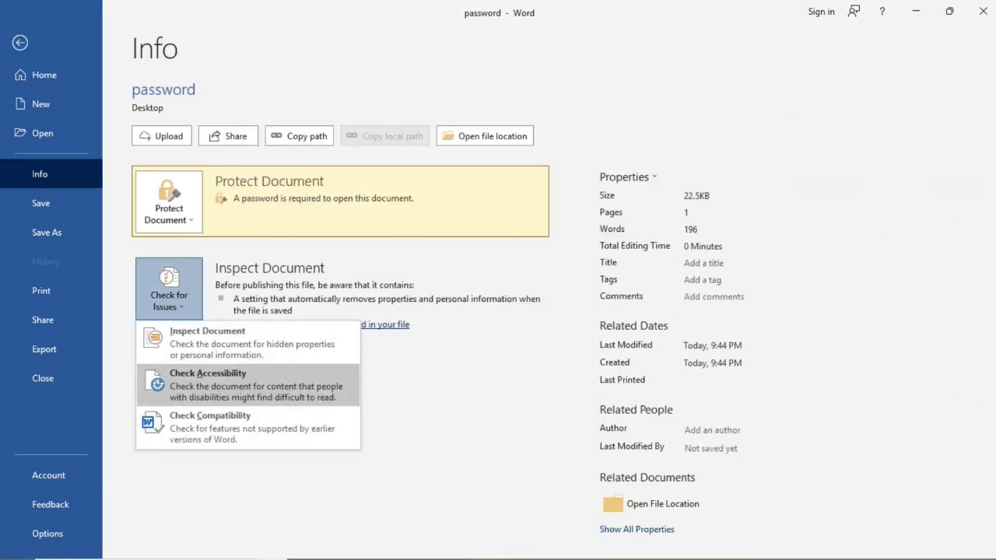
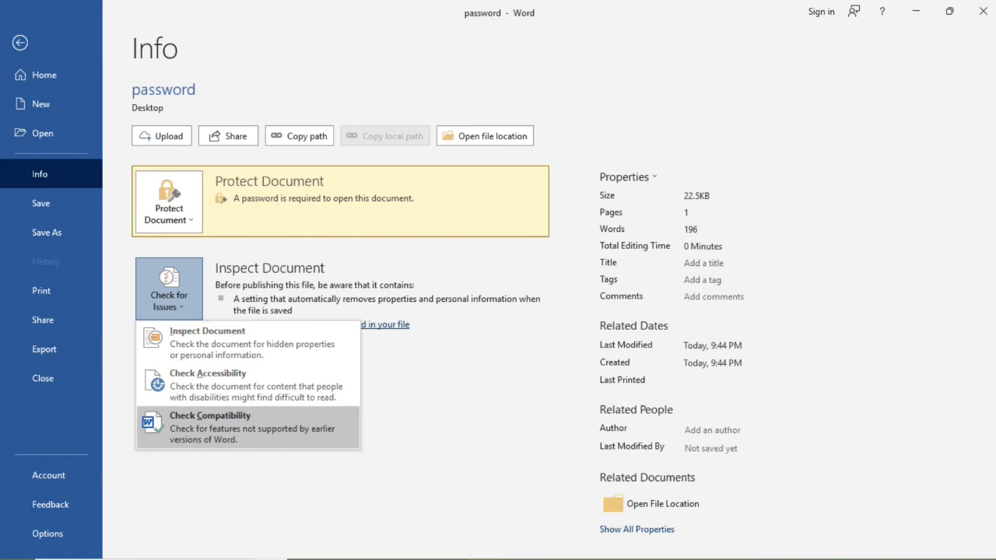
Run Check Compatibility on the password document from Check for Issues
key(Escape)
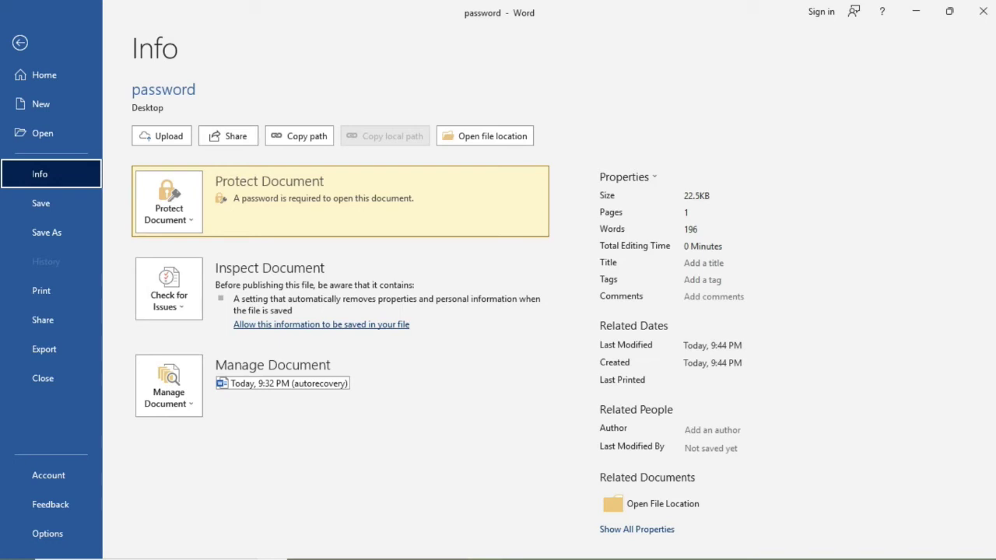
key(Tab)
key(Return)
key(Up)
key(Return)
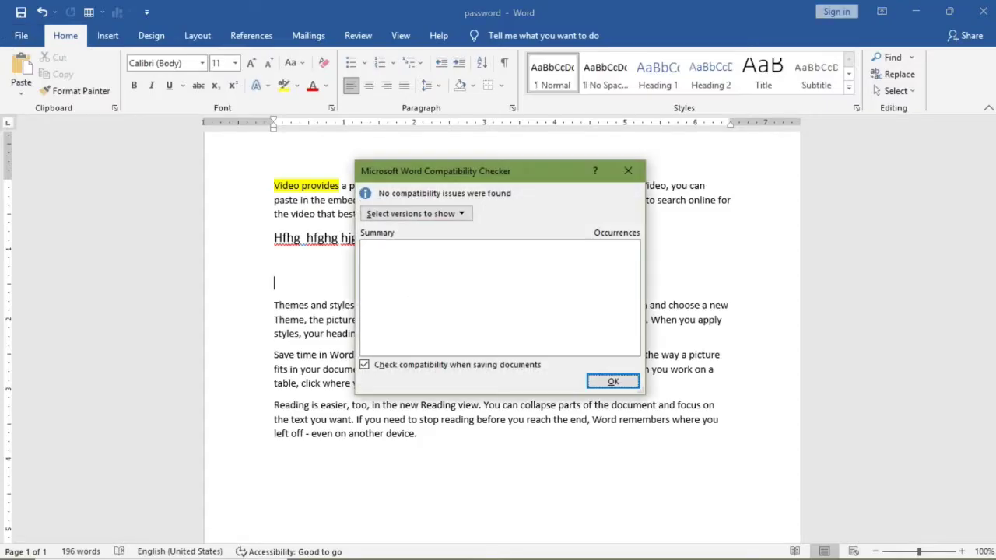
Review the checked versions Word 97-2003, 2007 and 2010, dismiss the report, and reopen File
key(Tab)
key(Return)
key(Down)
key(Up)
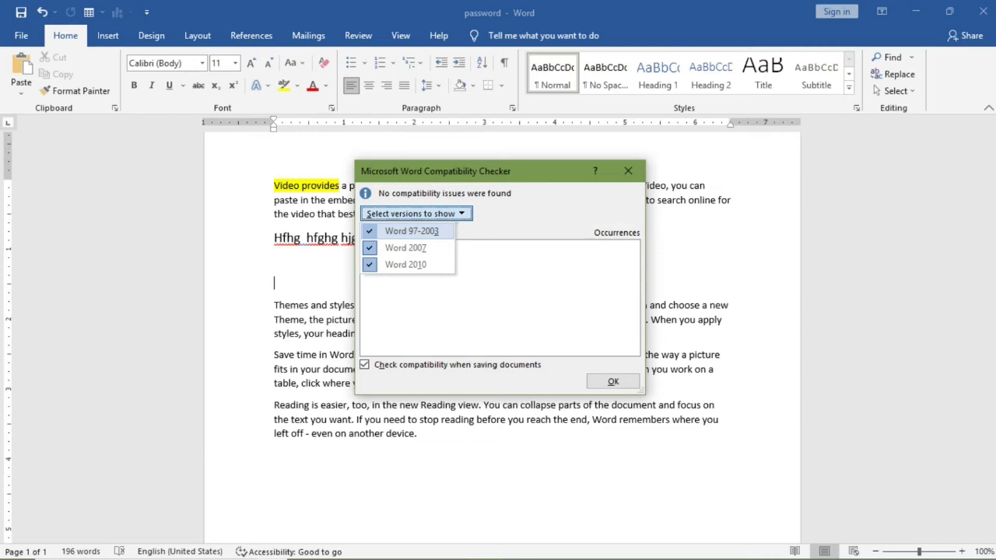
key(Down)
key(Down)
key(Escape)
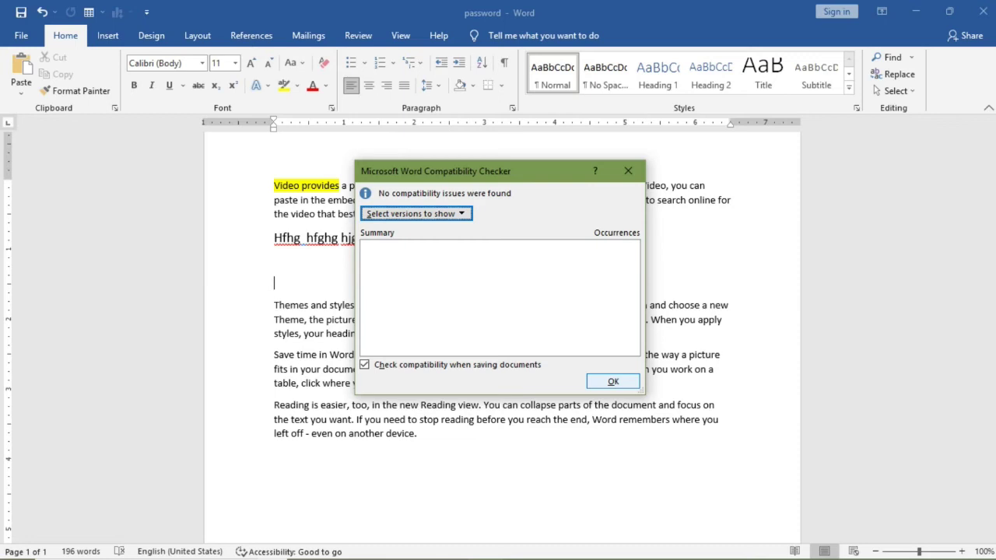
click(613, 381)
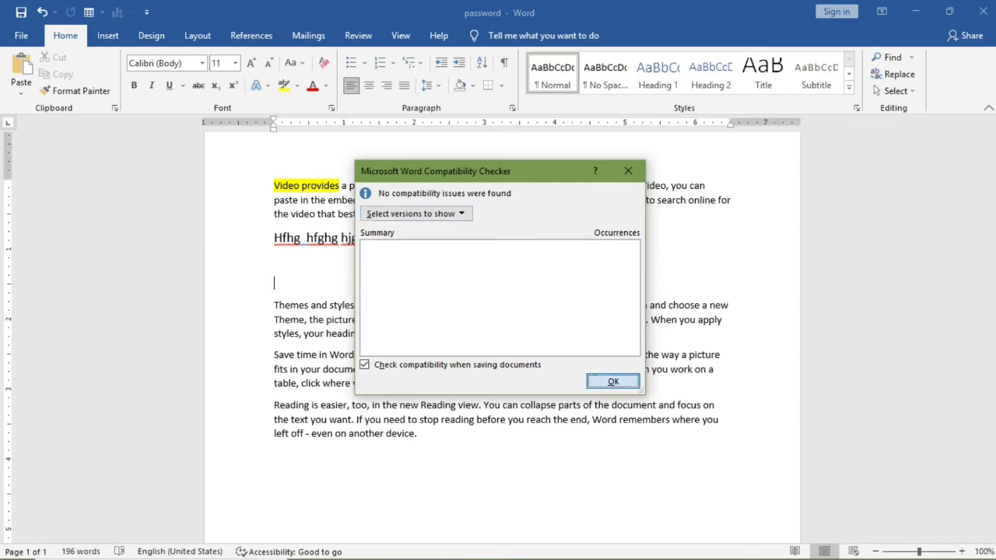
key(alt+f)
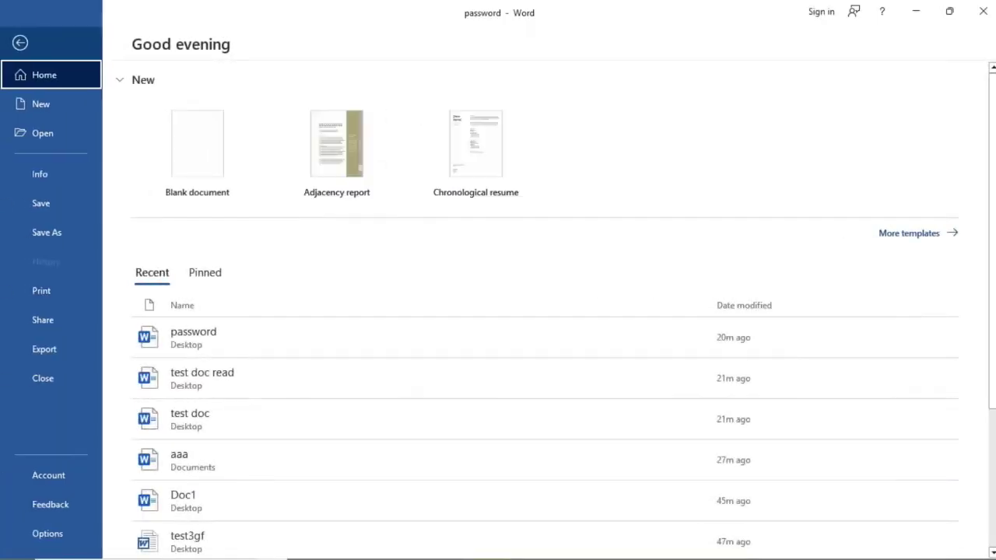
Rerun Check Compatibility from the Info page and dismiss the no-issues report
key(i)
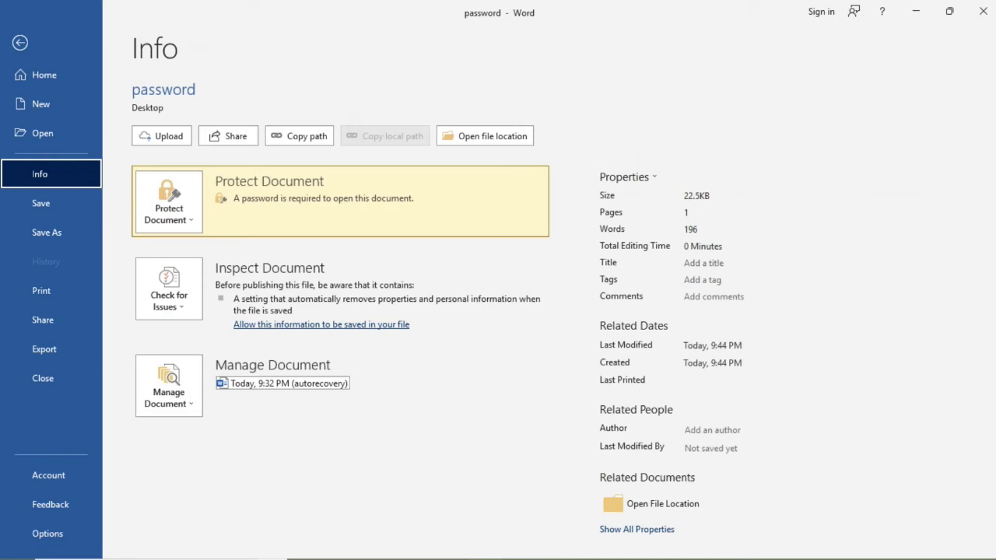
click(169, 288)
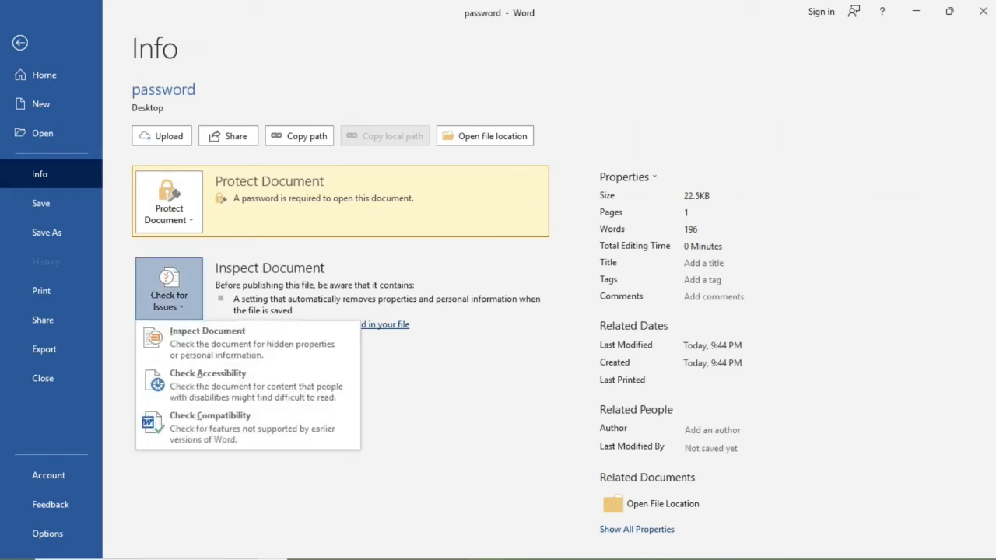
click(186, 416)
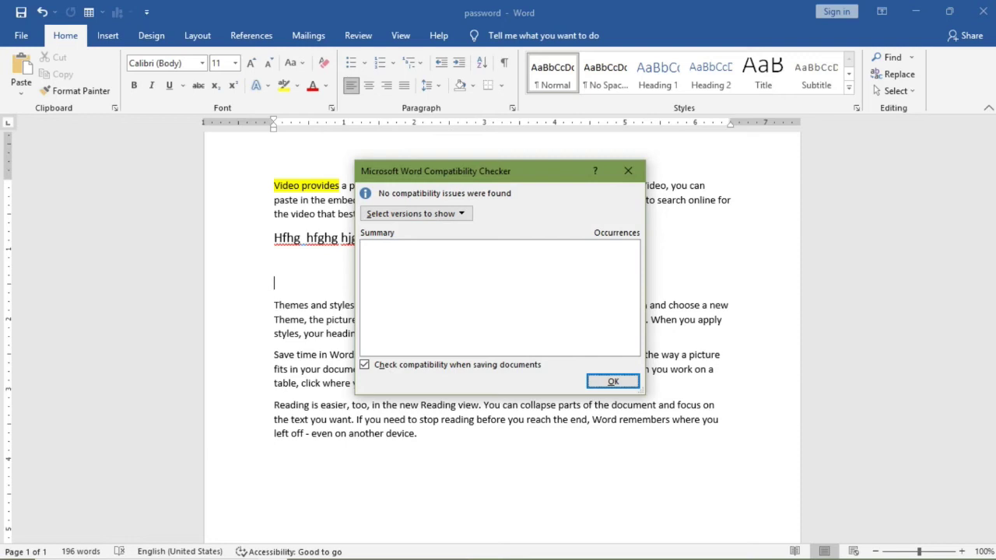
click(628, 171)
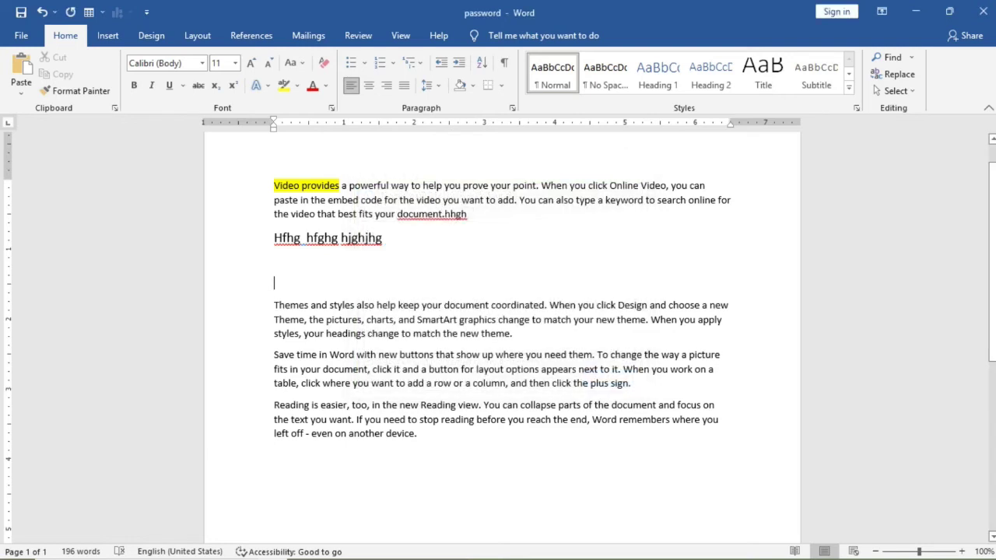
Open Recover Unsaved Documents from Manage Document on the Info page
click(21, 35)
click(37, 174)
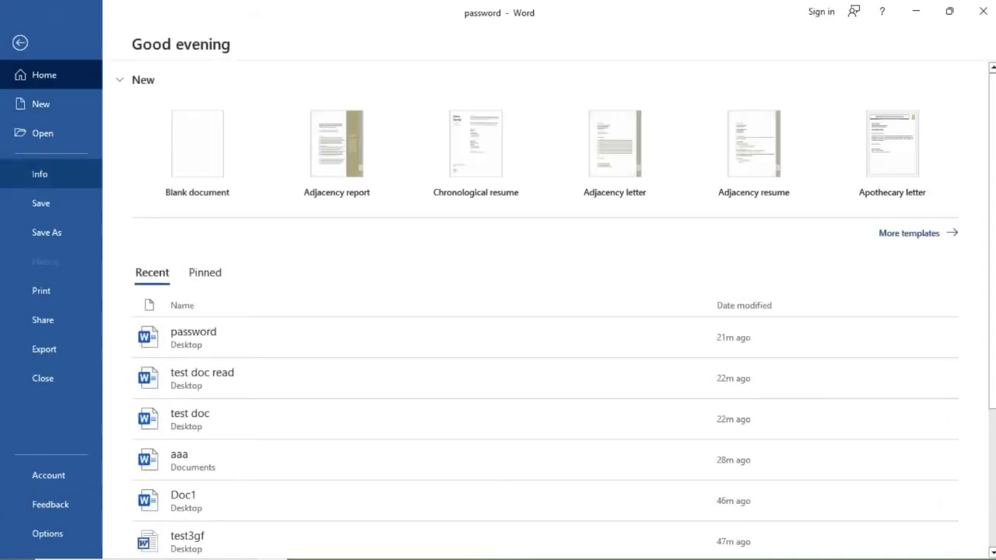
click(168, 287)
key(Escape)
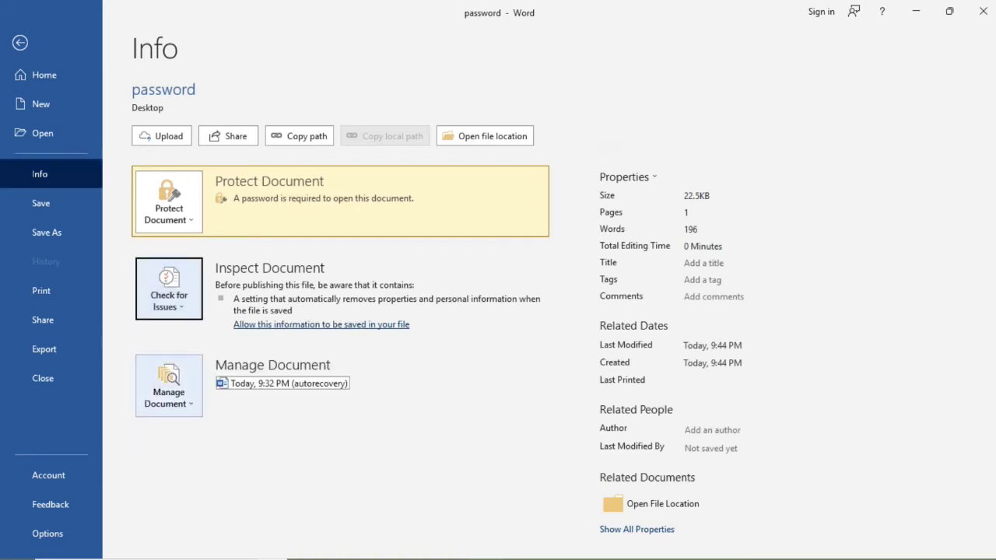
click(169, 385)
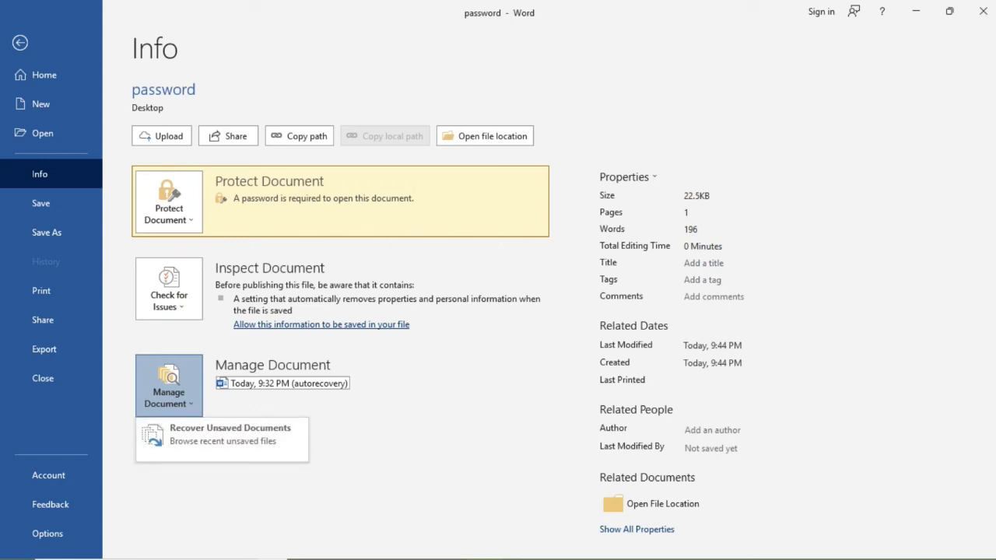
key(Escape)
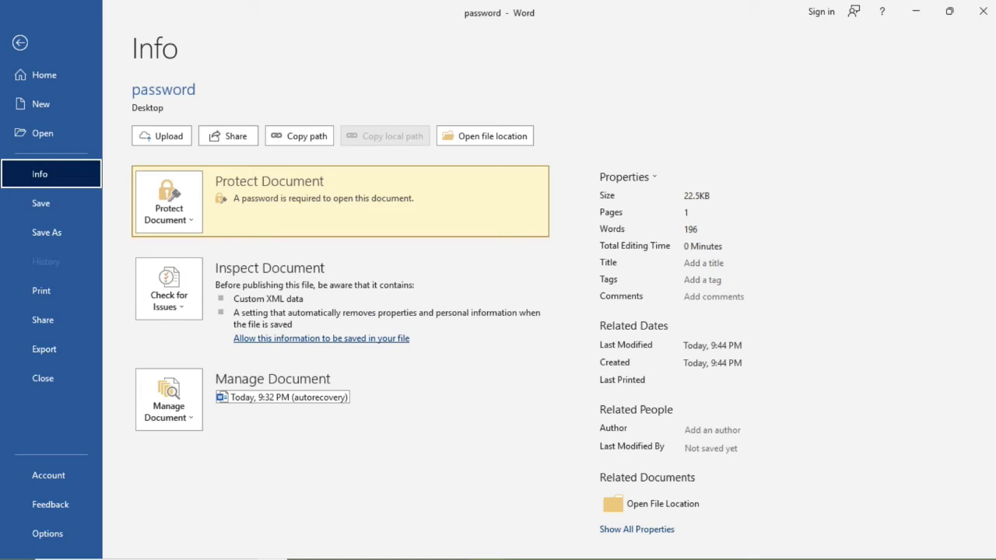
click(169, 400)
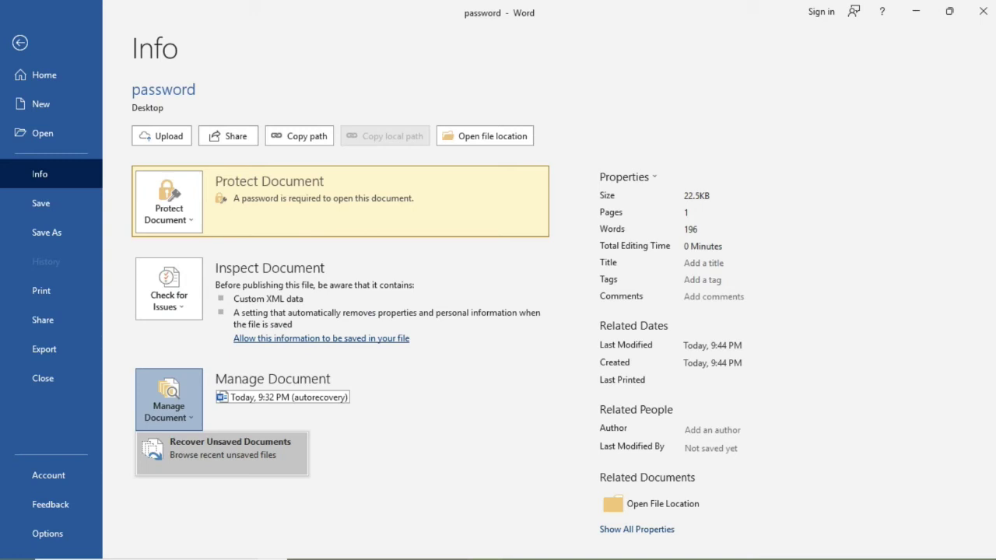
click(225, 448)
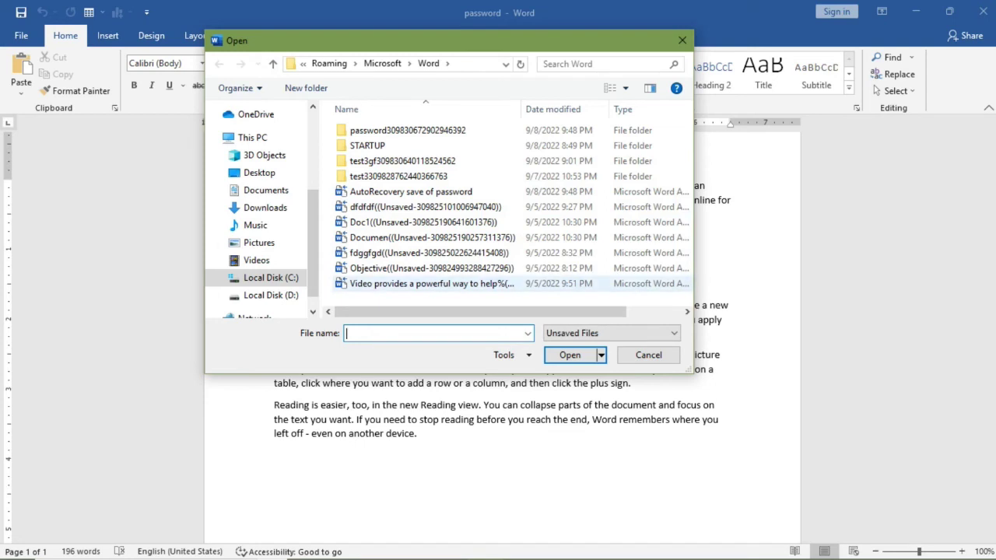
Cancel the Unsaved Files browser without recovering a draft and return to the document
click(432, 284)
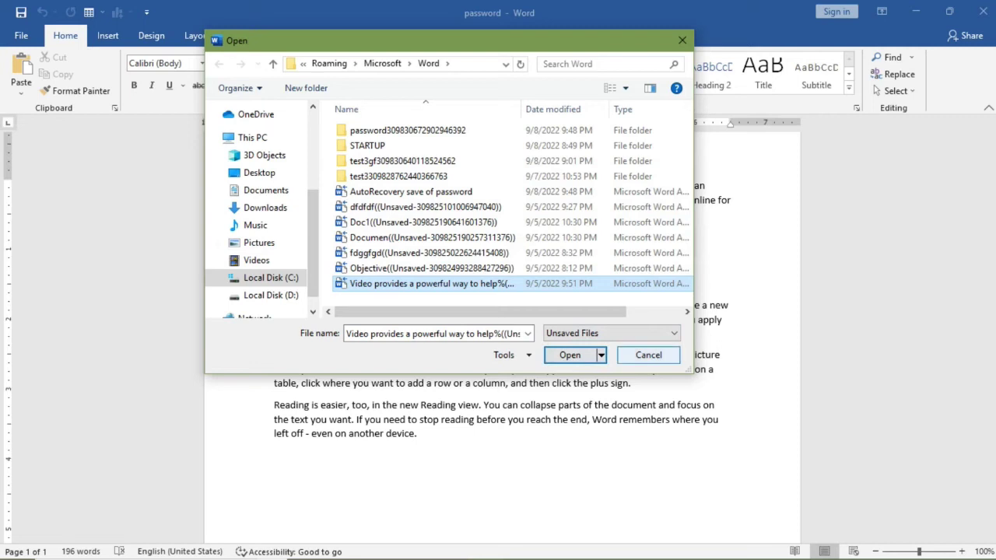
click(648, 355)
click(21, 35)
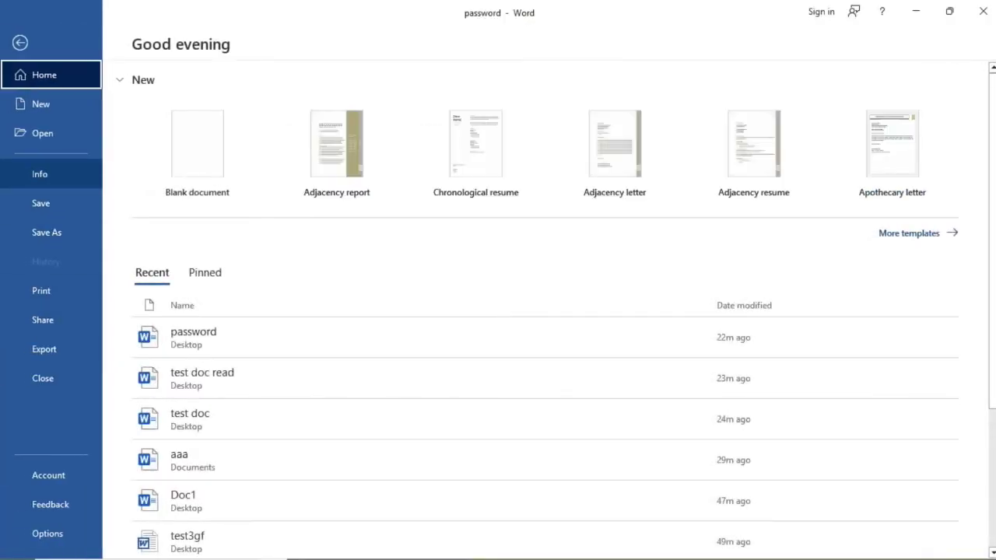
click(43, 174)
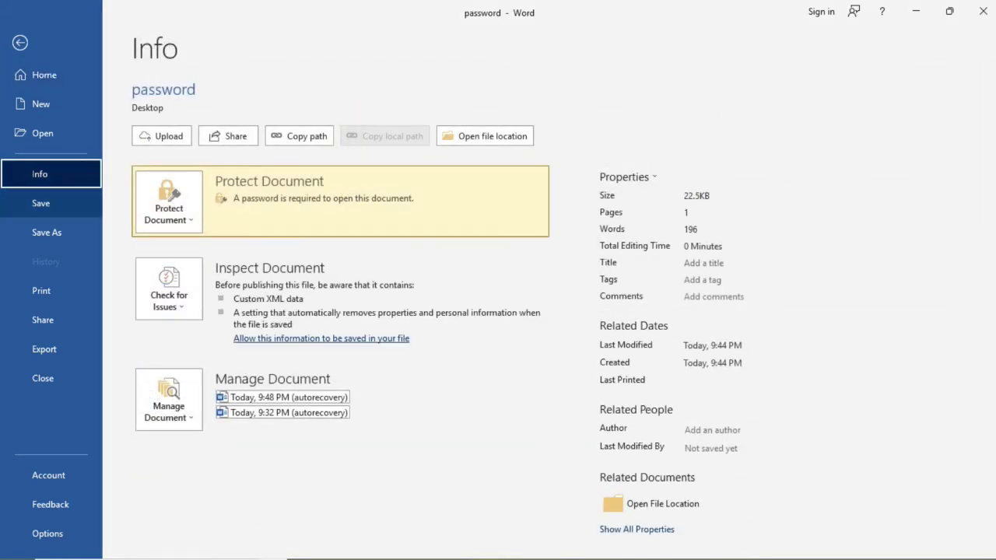
key(Escape)
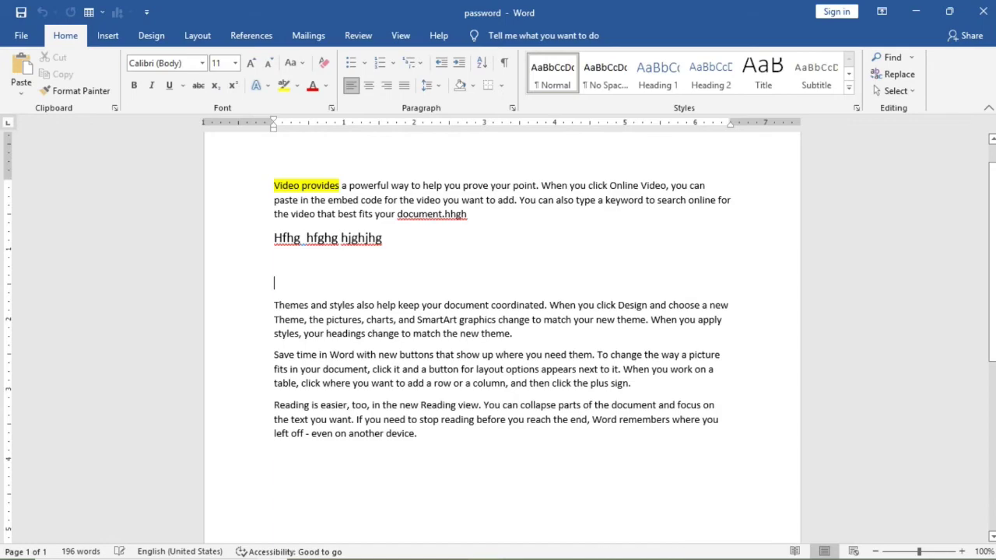
key(alt+f)
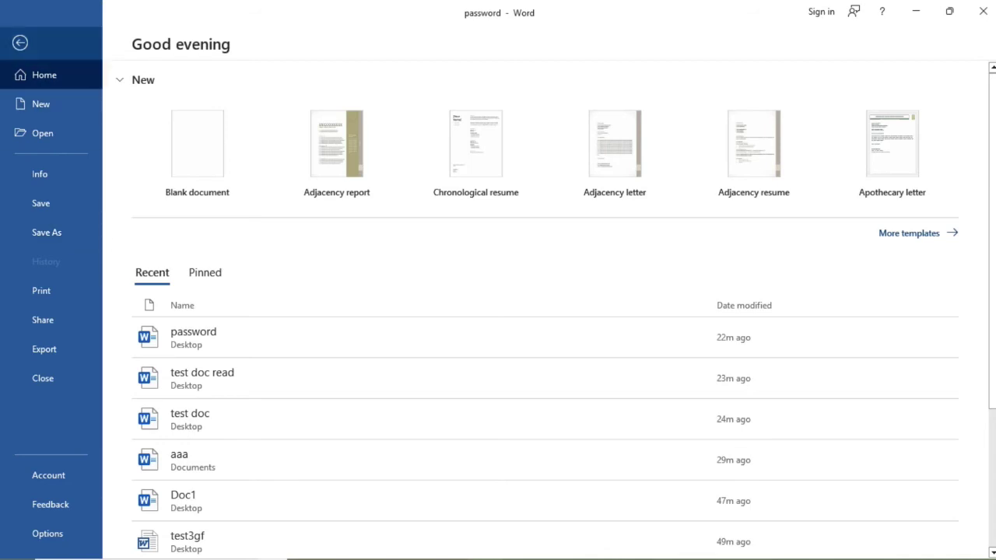
key(Escape)
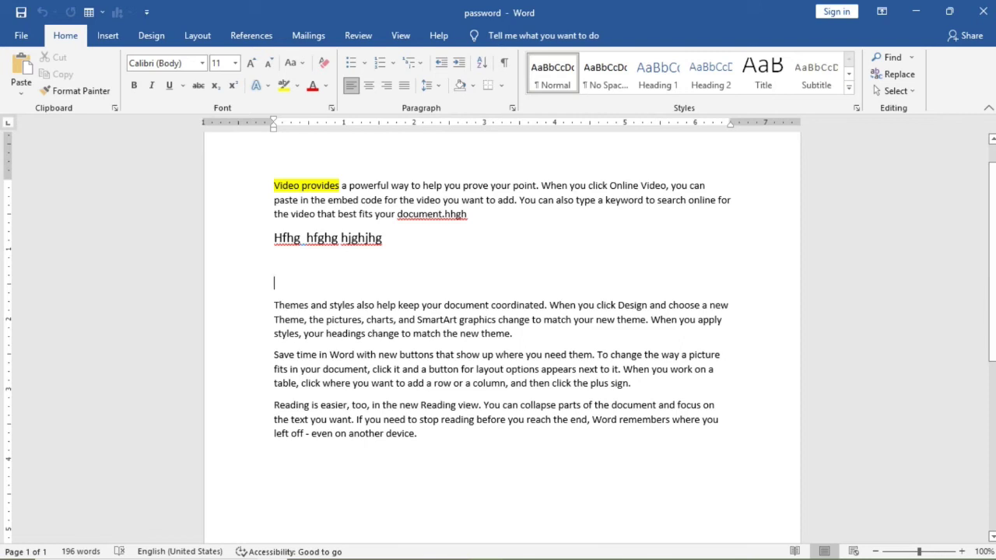
Type 'hjsdhhg', 'sgghgh', 'hdsl' and 'ksgd' as separate paragraphs
text(h)
text(jsdhhg)
key(Return)
text(sgghgh)
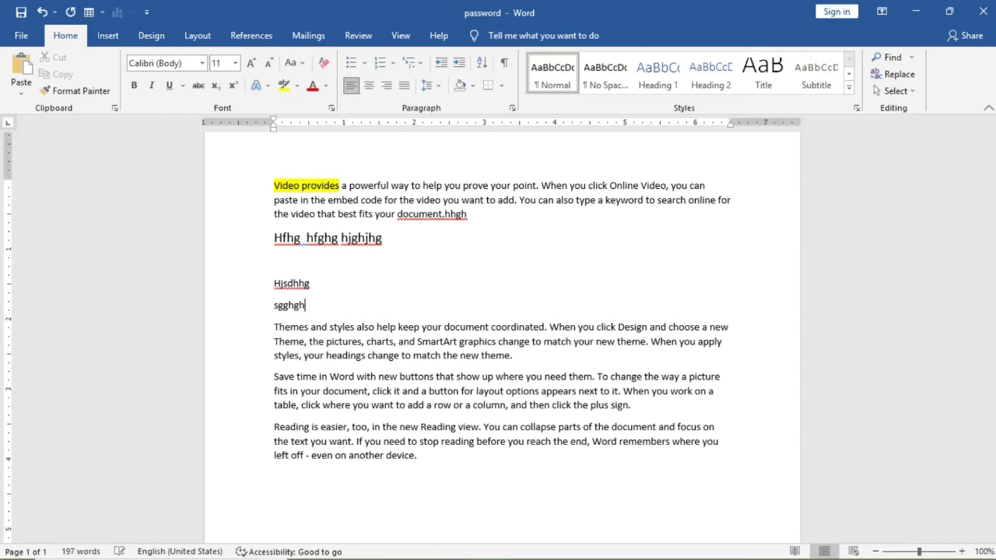
key(Return)
text(hdsl)
key(Return)
text(ksgd)
key(Return)
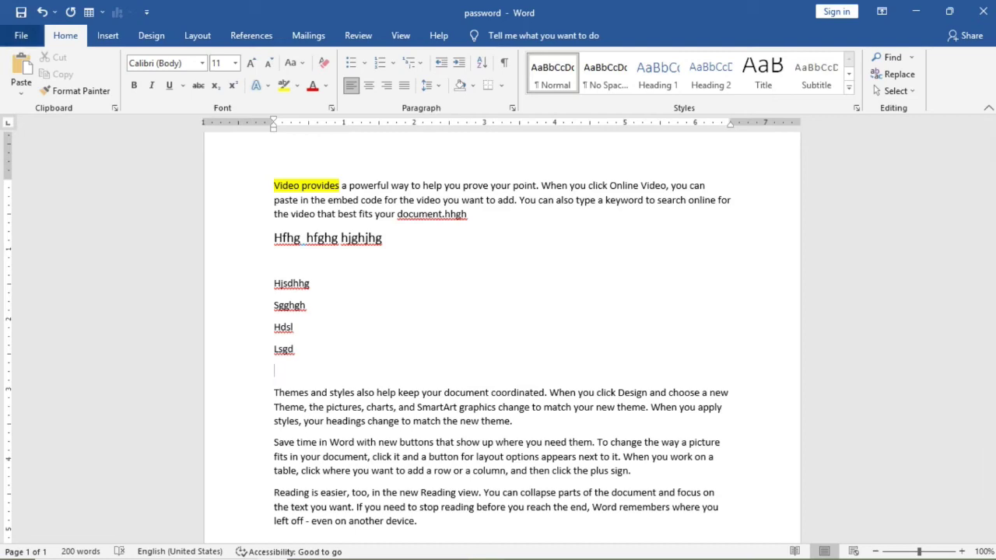
Save the document and bring up the File home view
click(21, 35)
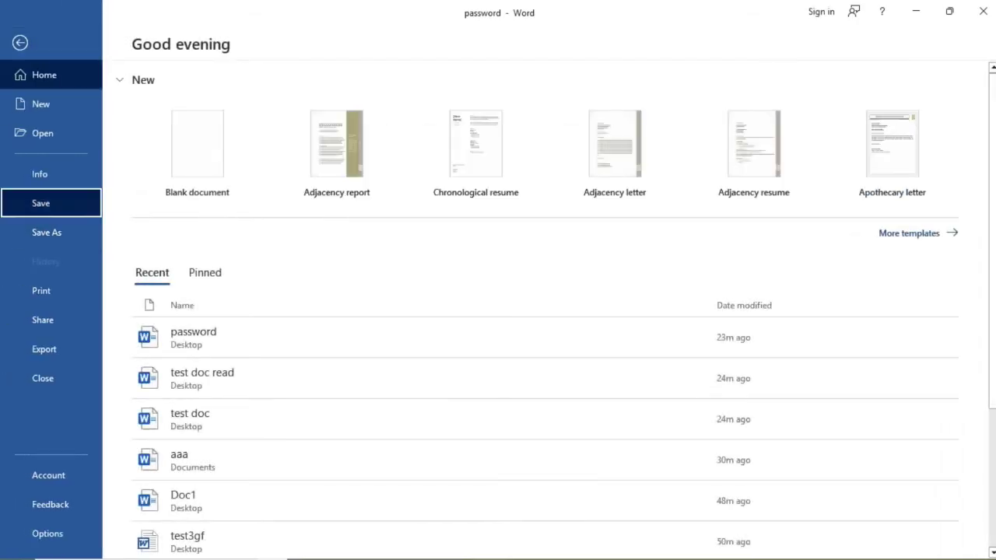
click(40, 203)
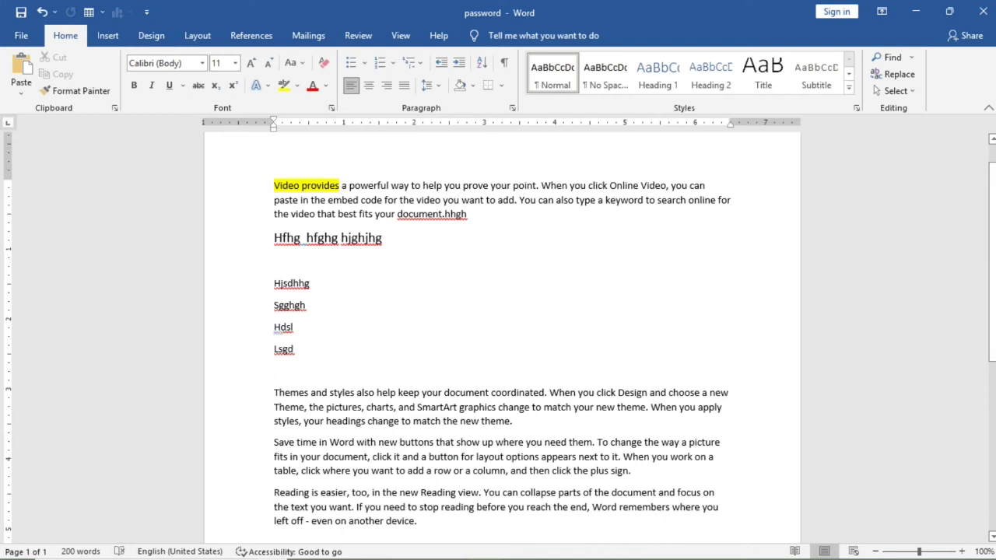
click(21, 35)
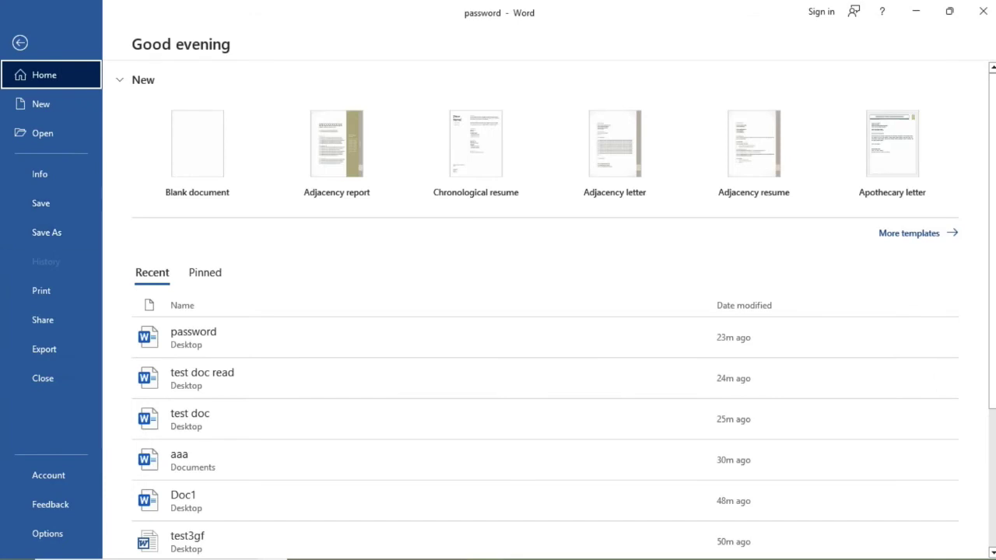
key(Escape)
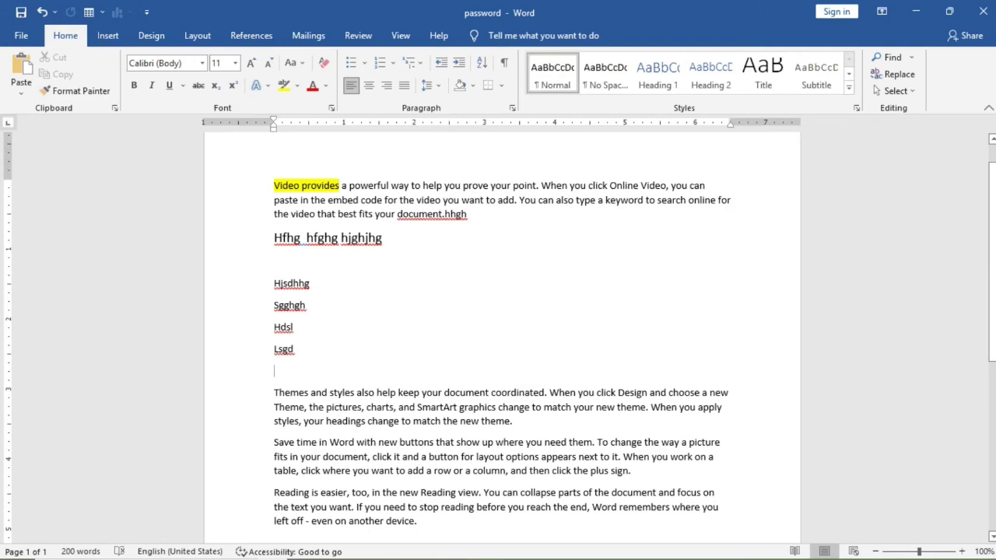
key(alt+f)
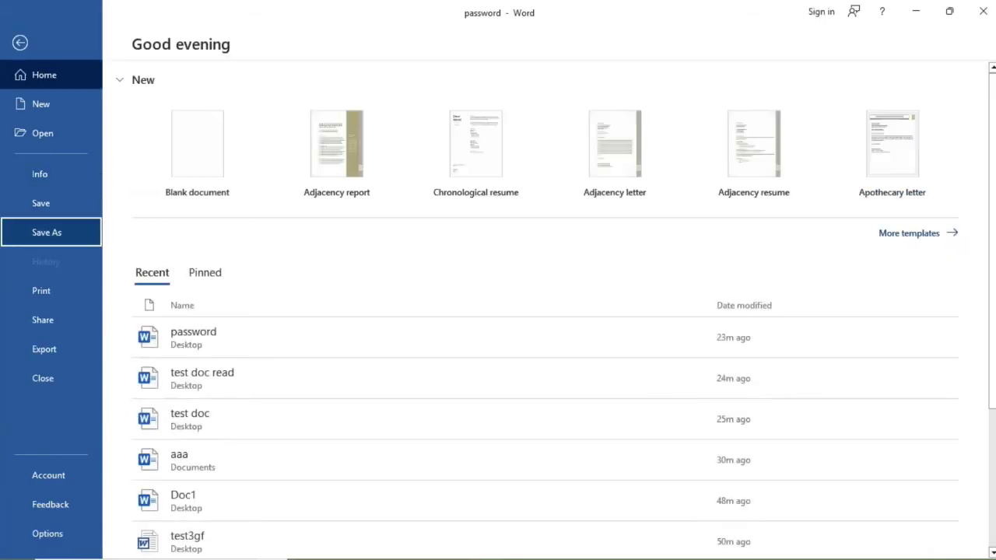
Save a copy on the Desktop as 'password 1' and open the Save as type list
key(Return)
key(o)
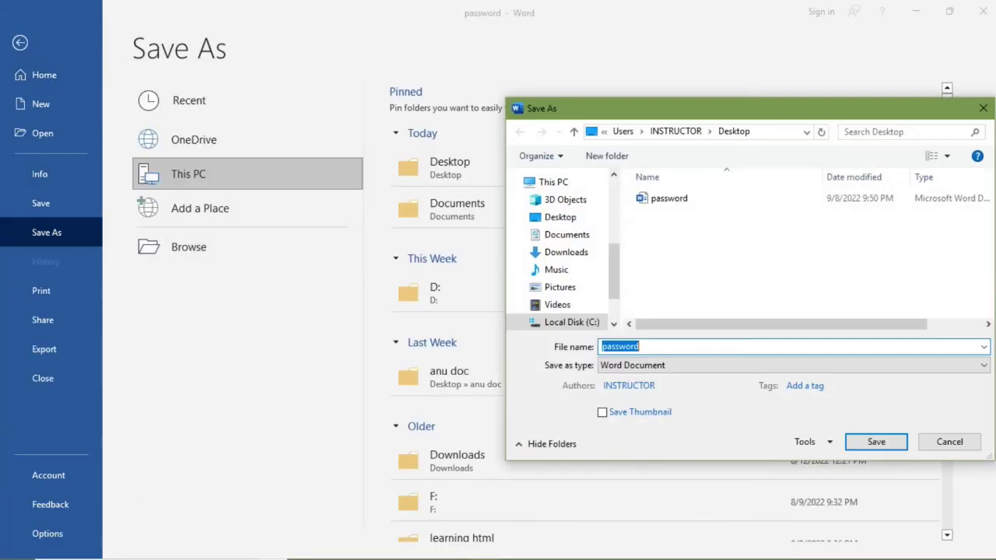
drag(622, 113, 369, 74)
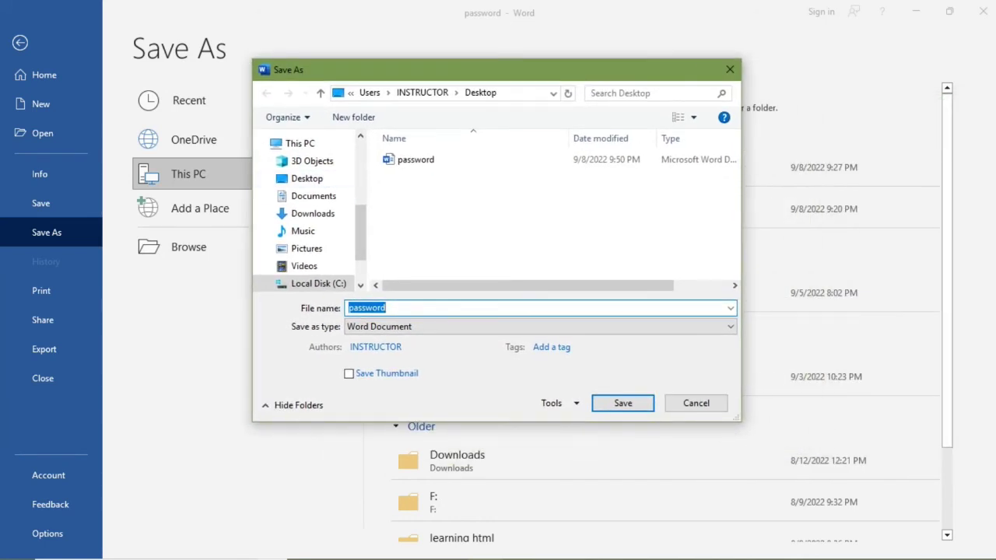
scroll(307, 210, down, 2)
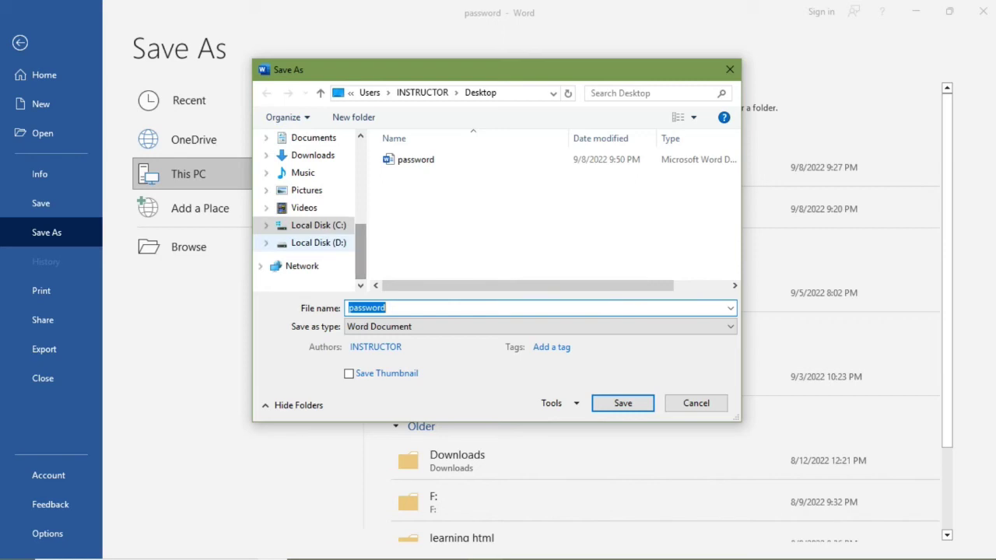
scroll(307, 210, up, 3)
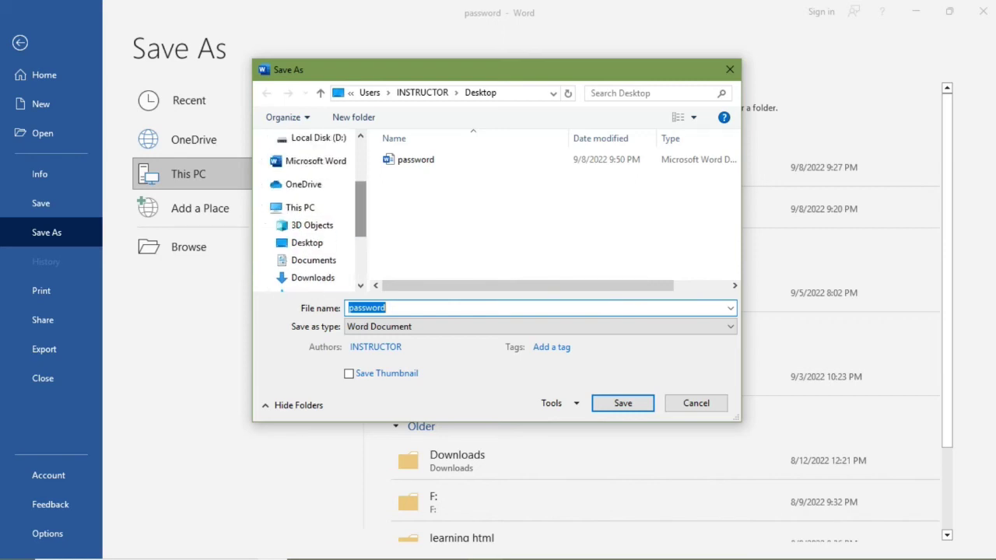
click(387, 309)
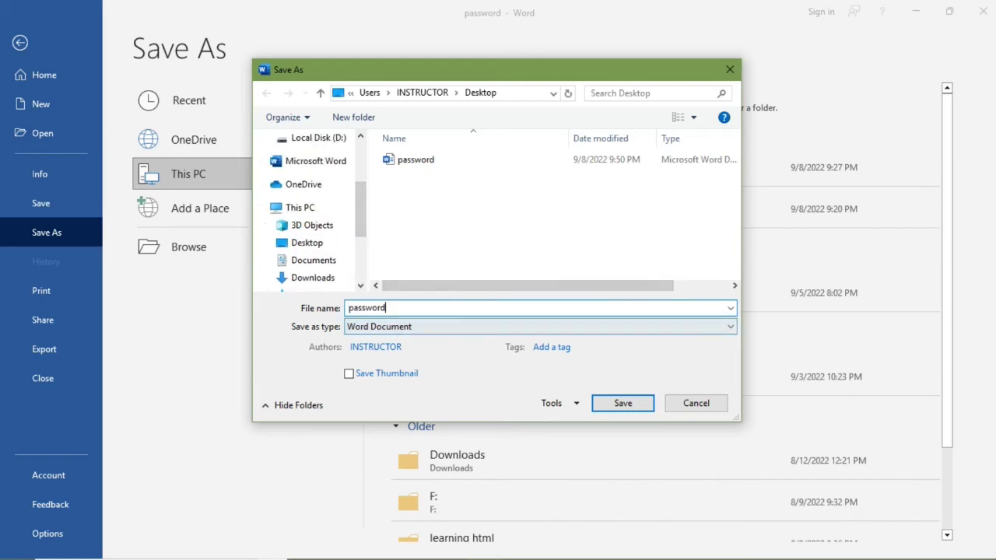
text(1)
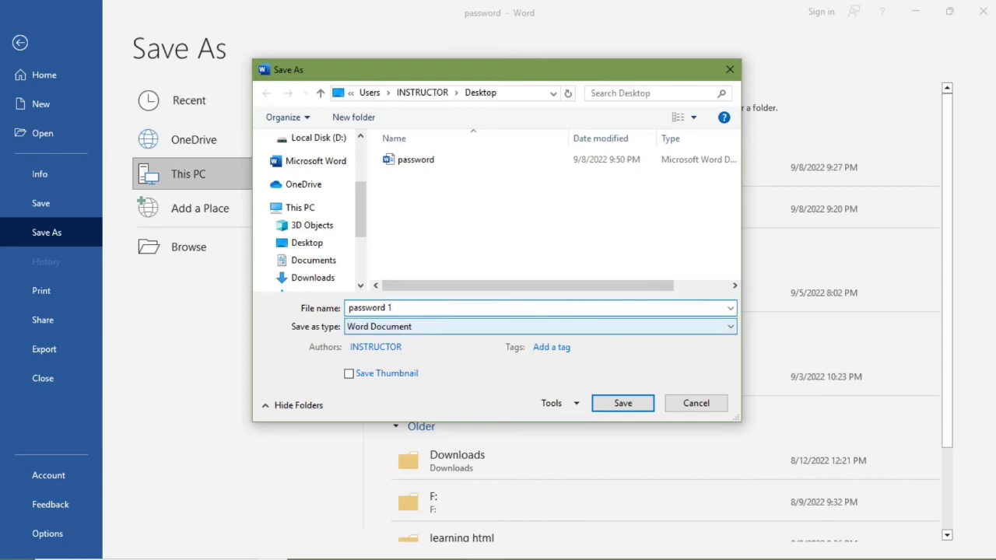
click(537, 326)
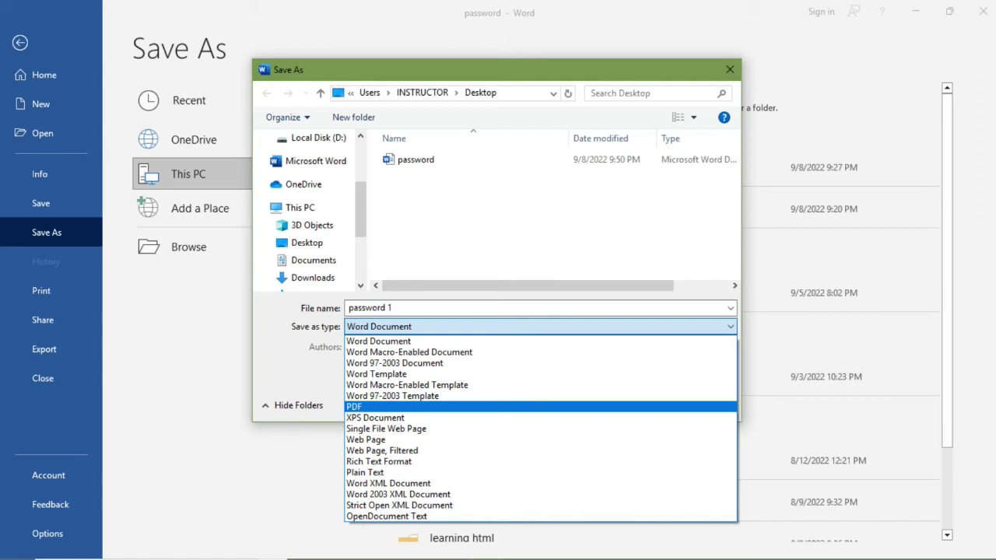
Browse the available formats in the Save as type list
key(Up)
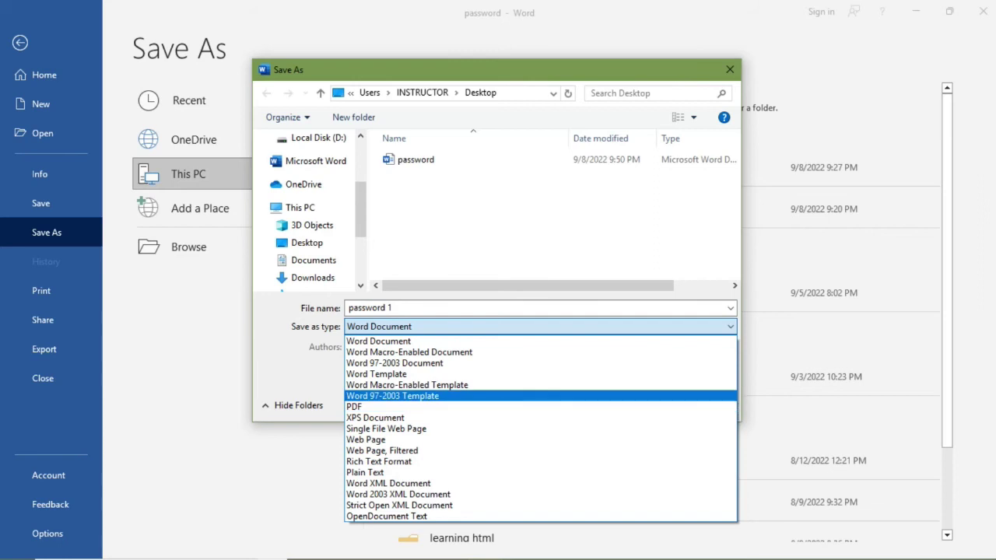
key(Up)
key(Up)
key(Up)
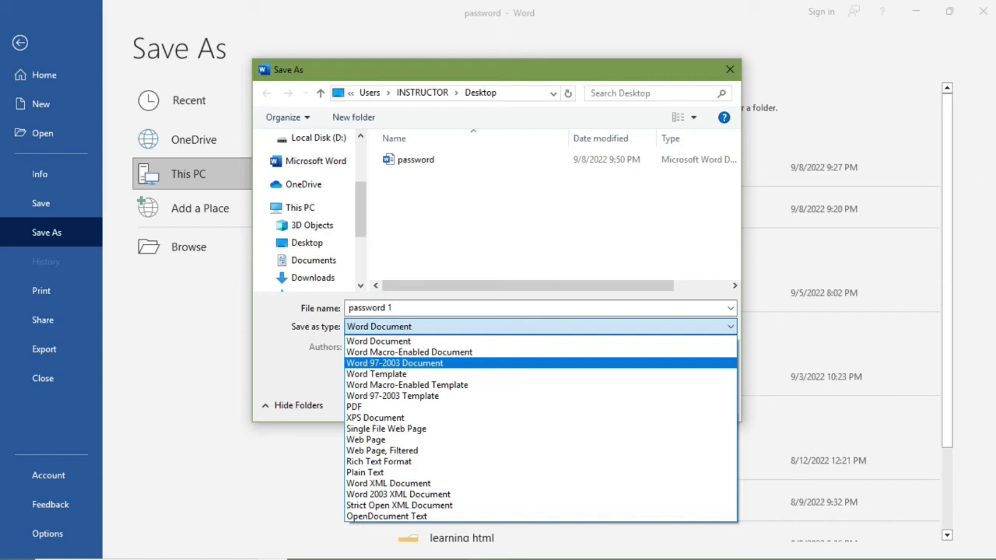
key(Down)
key(Up)
key(Down)
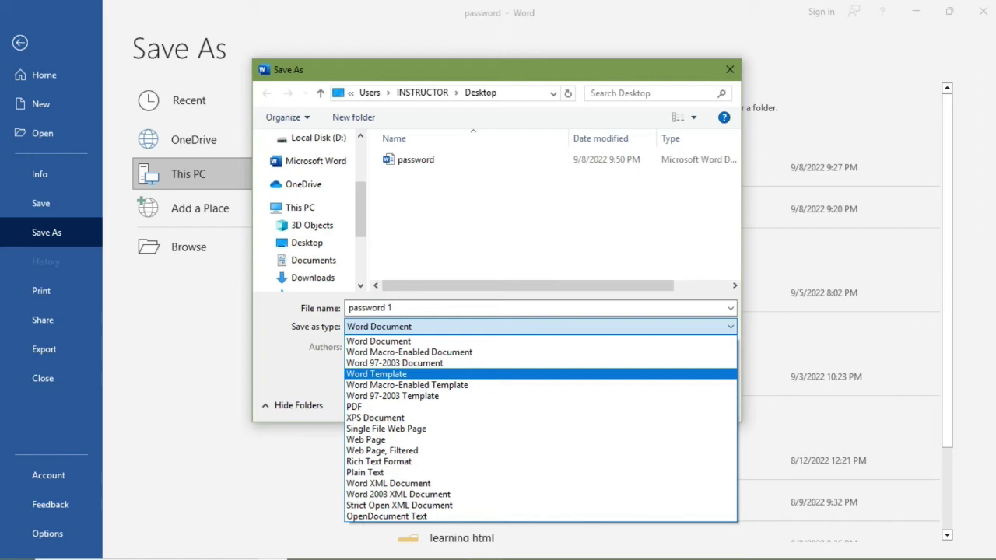
key(Down)
key(Up)
key(Down)
key(Down)
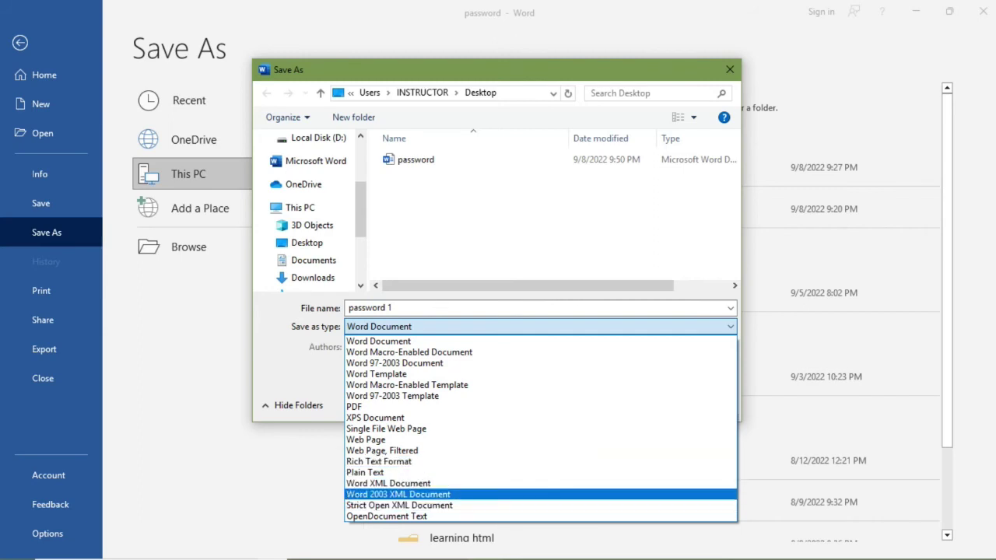
Save 'password 1' as PDF, accepting removal of the password protection
key(Escape)
key(F4)
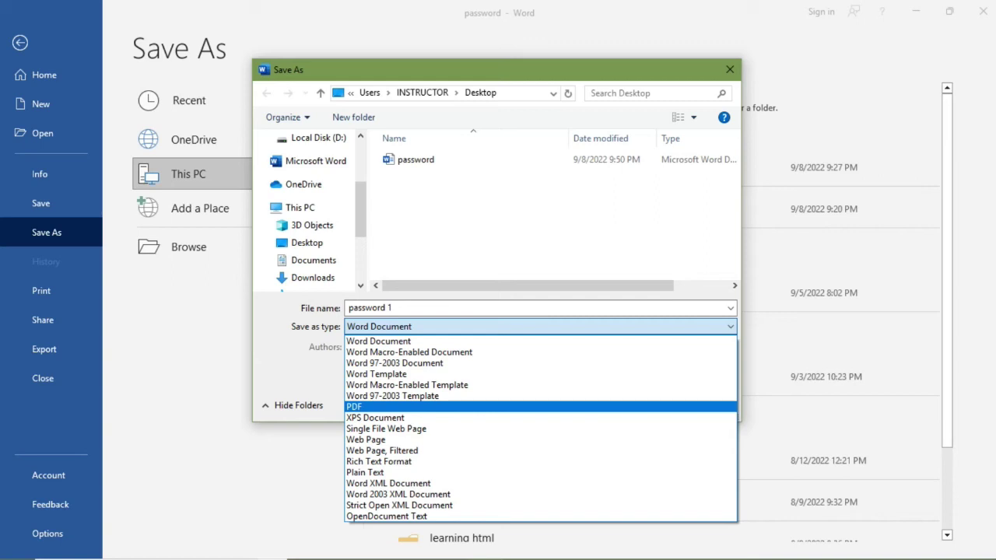
click(366, 407)
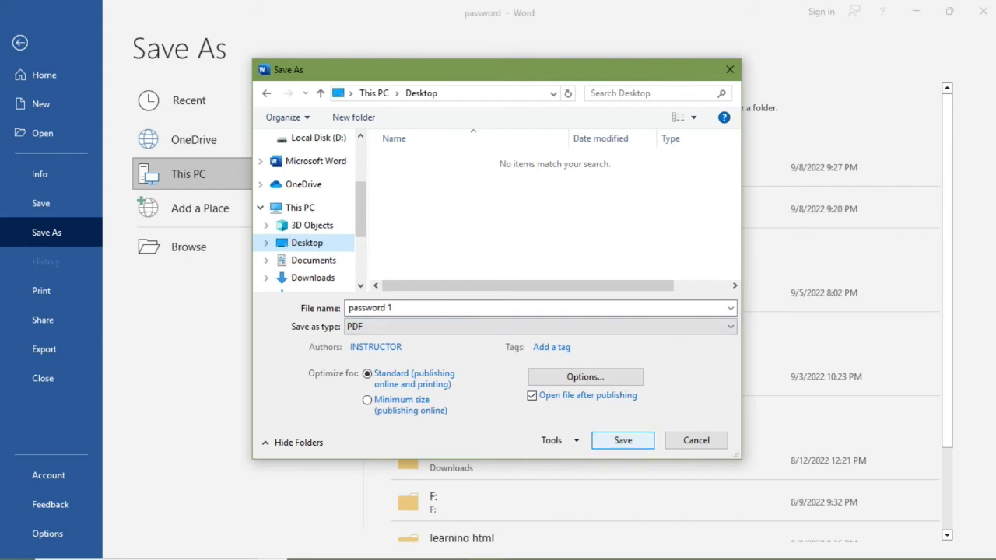
key(Return)
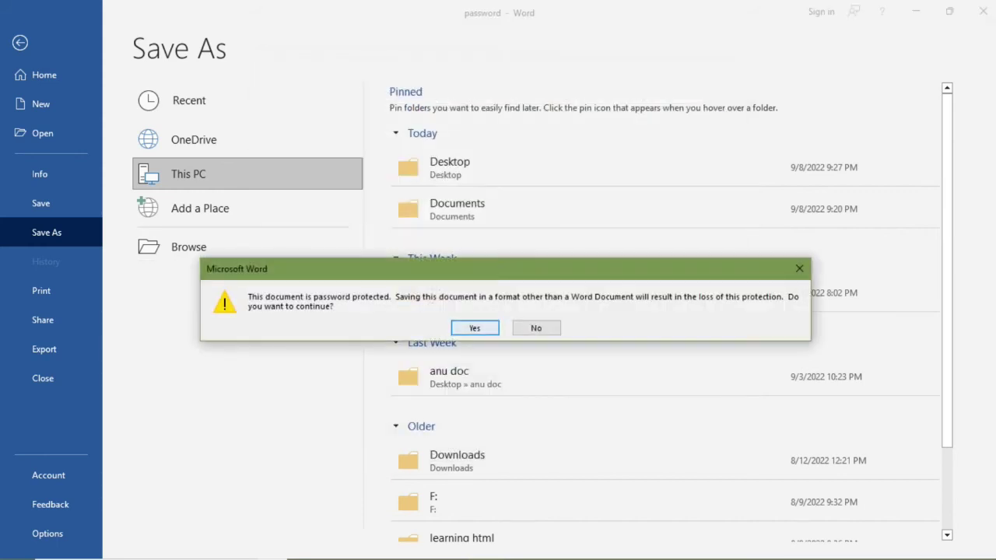
key(Return)
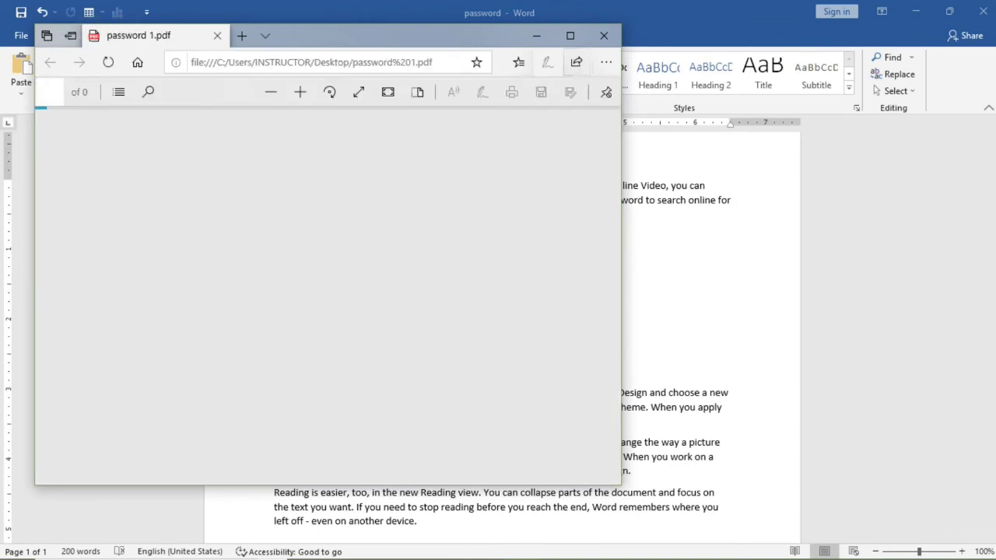
Close the PDF in Edge and place 'password 1' PDF beside 'password' on the desktop
key(super+Up)
key(alt+F4)
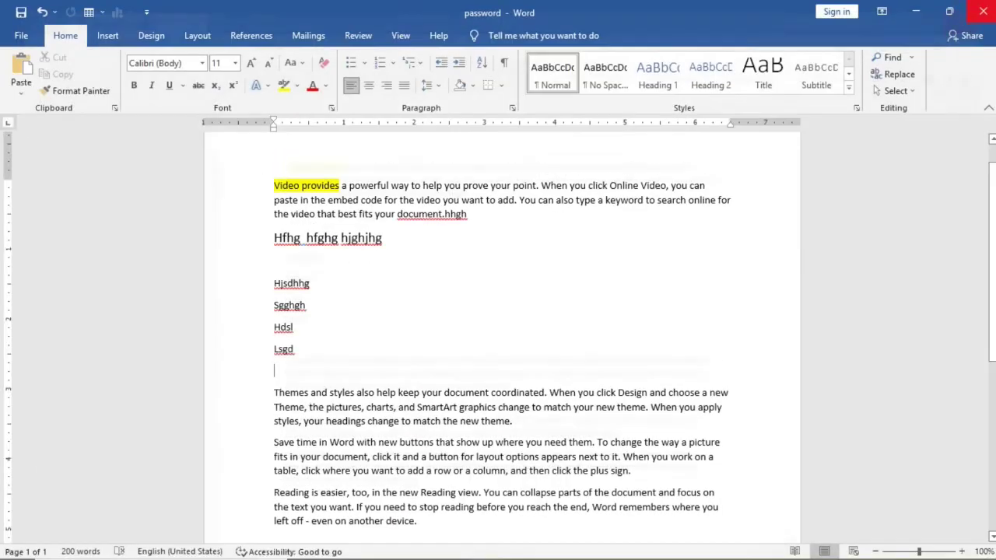
key(super+d)
drag(136, 28, 356, 27)
mouse_move(136, 102)
mouse_down()
mouse_move(319, 23)
mouse_move(300, 27)
mouse_up()
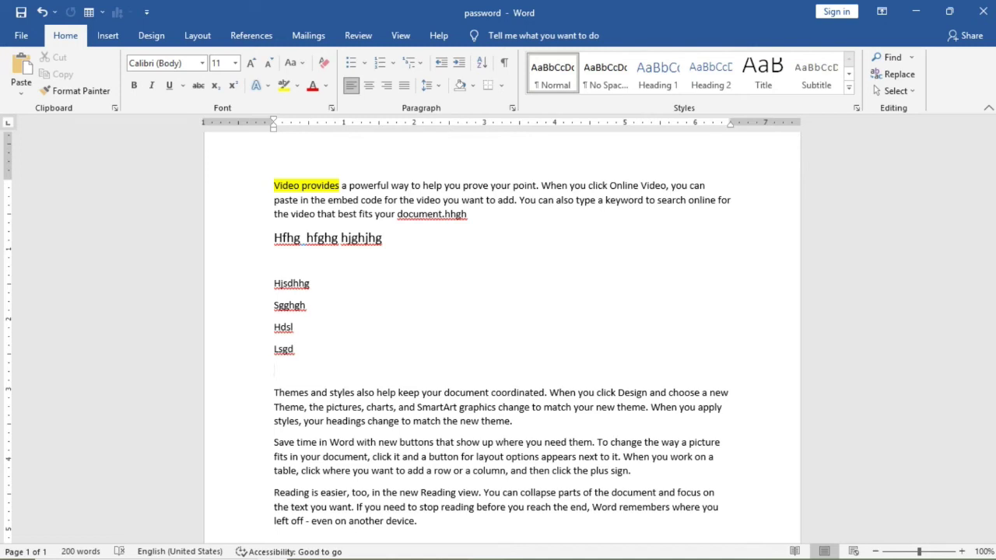
click(916, 11)
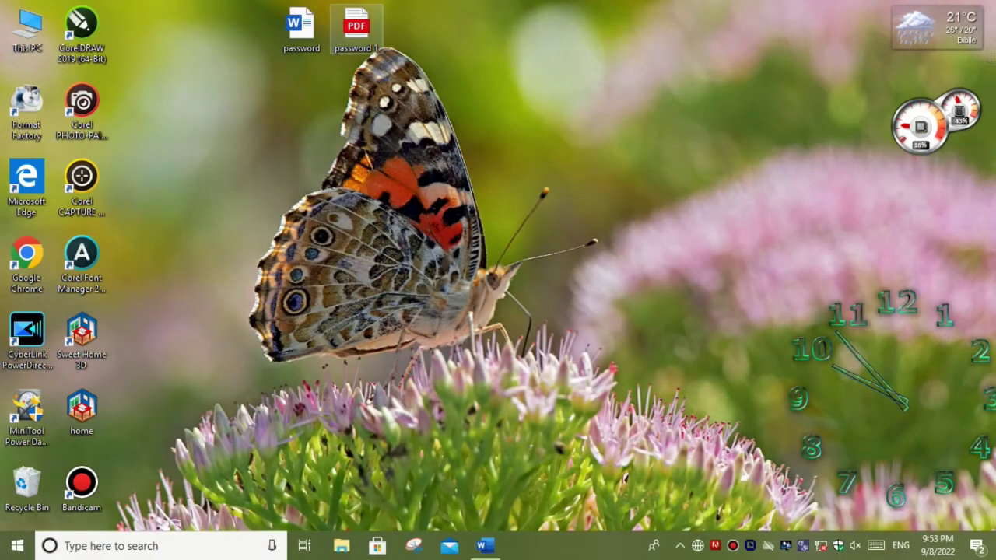
Open the 'password 1' PDF in Edge to verify it, then return to Word's File view
double_click(356, 27)
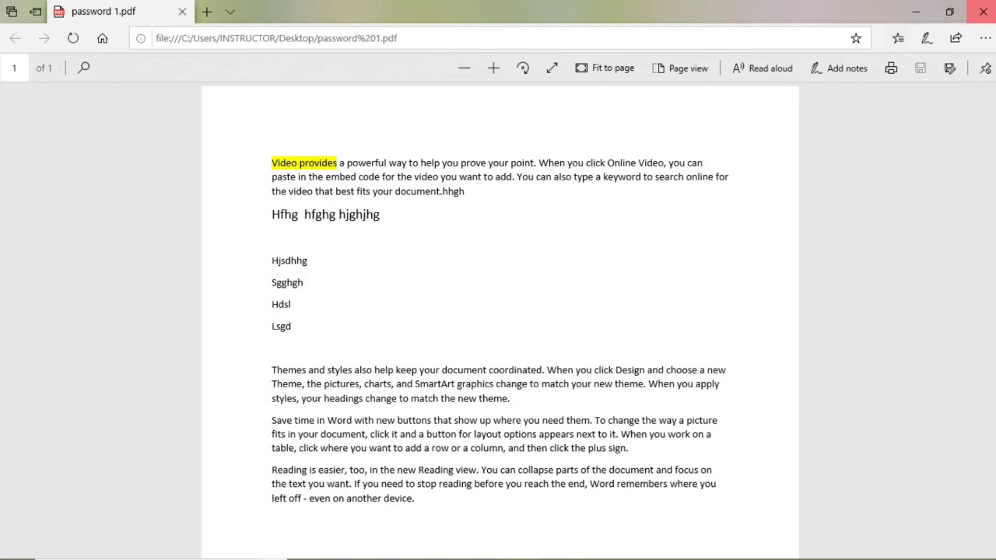
click(978, 12)
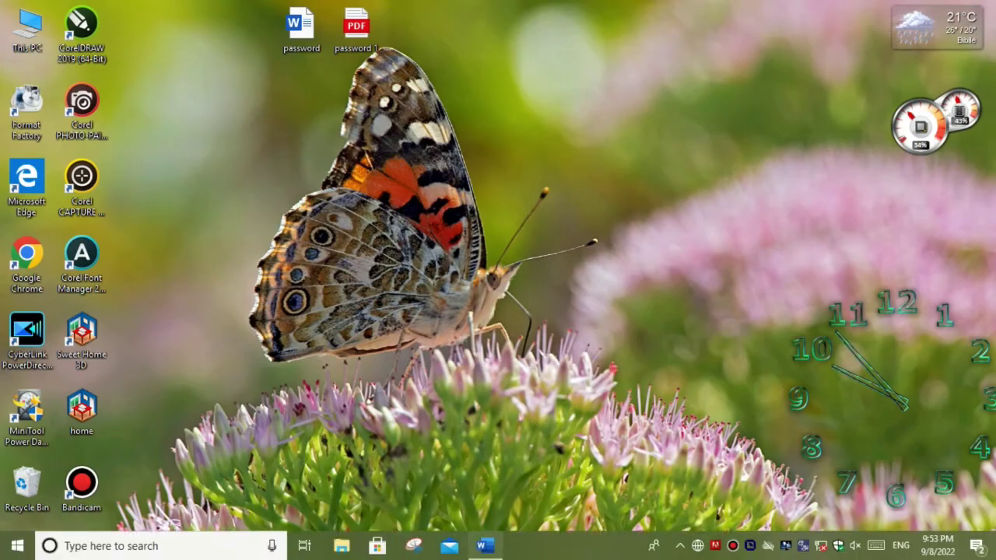
click(487, 549)
key(alt+f)
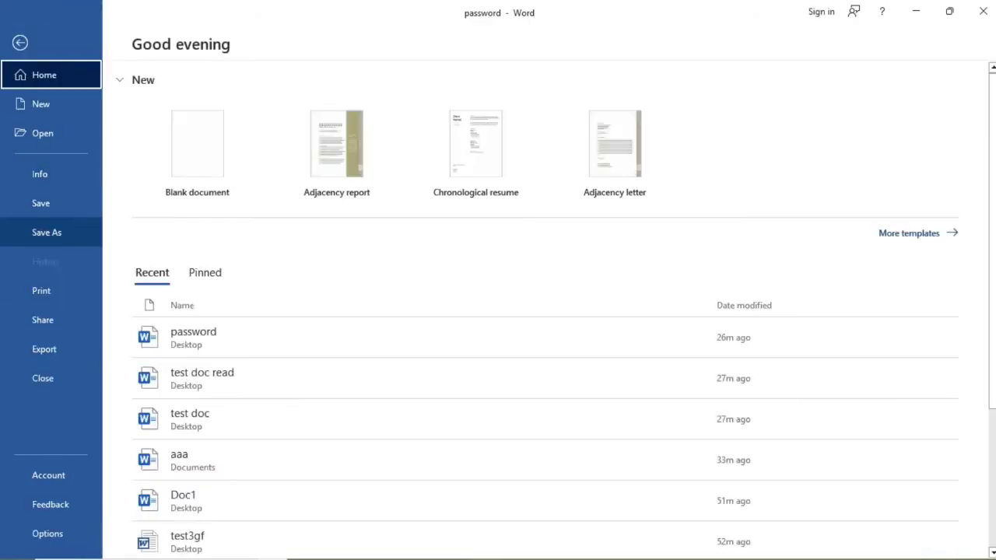
Abandon the Save As, keeping Word Document type, and show the Print preview page
key(a)
key(o)
key(Tab)
key(alt+Down)
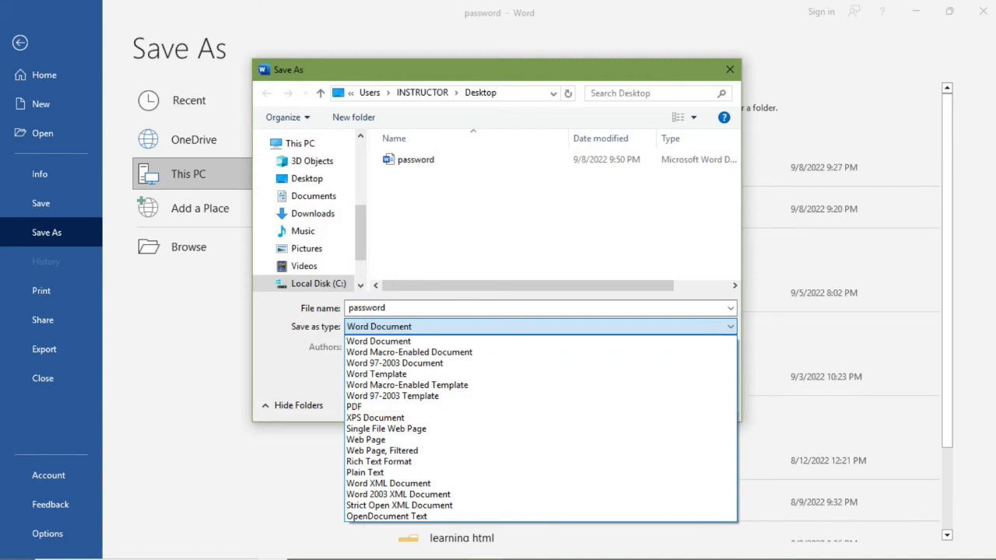
click(537, 326)
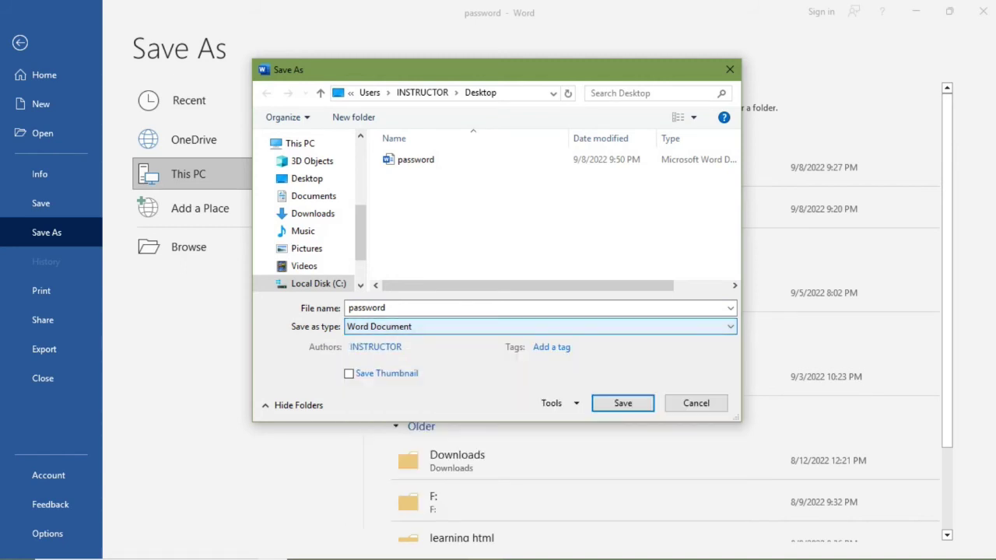
click(537, 326)
key(Escape)
key(Escape)
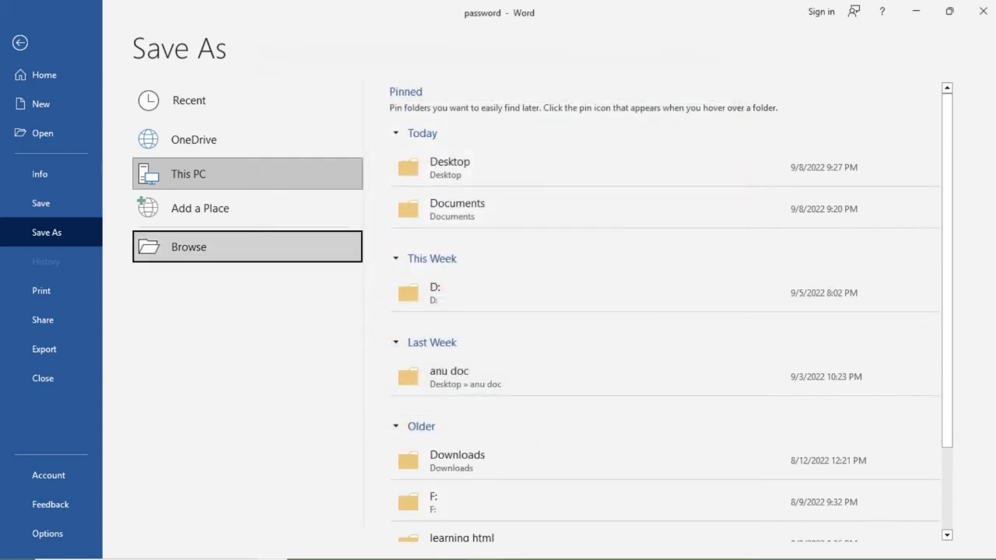
click(41, 291)
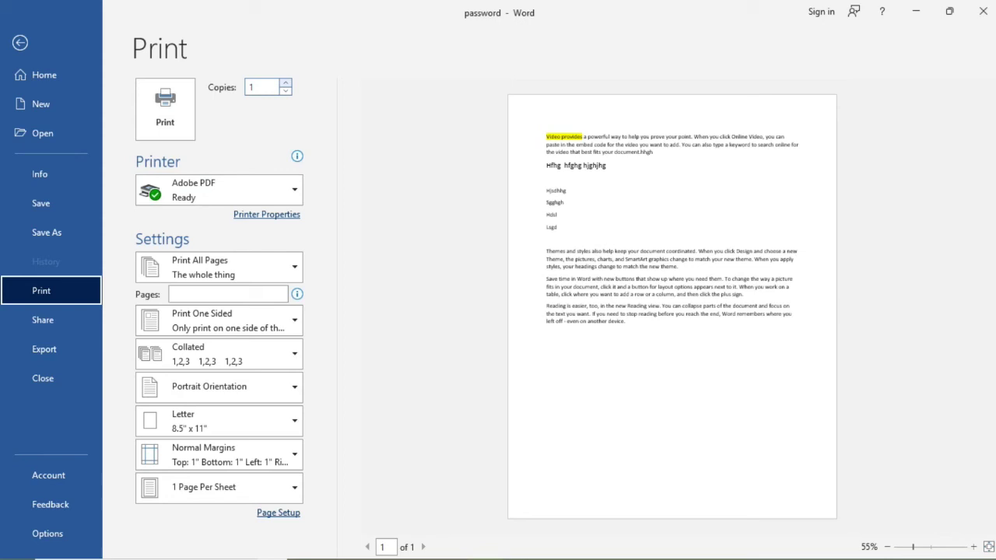
Switch the printer from Adobe PDF to Fax, keeping copies at 1
click(285, 83)
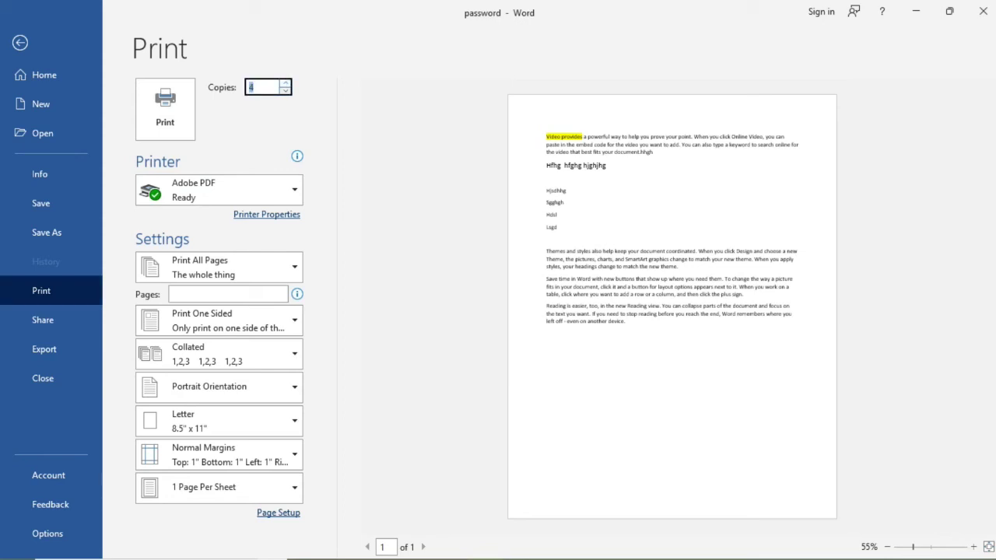
click(286, 90)
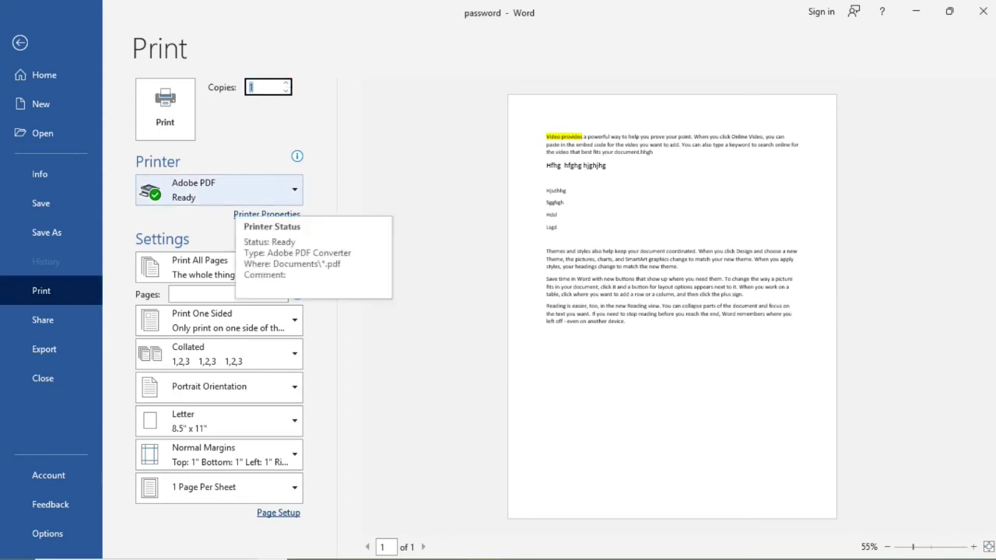
click(218, 190)
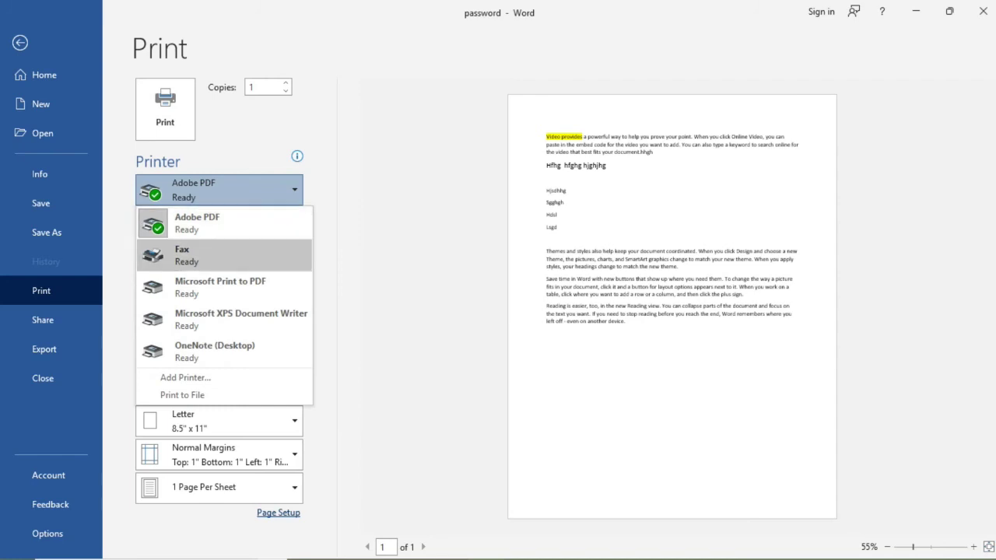
key(Escape)
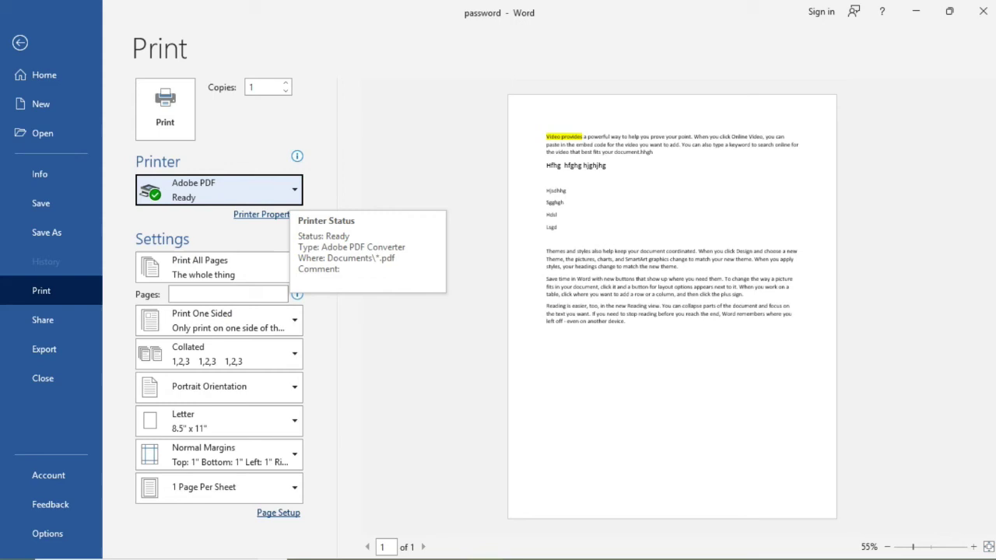
click(219, 190)
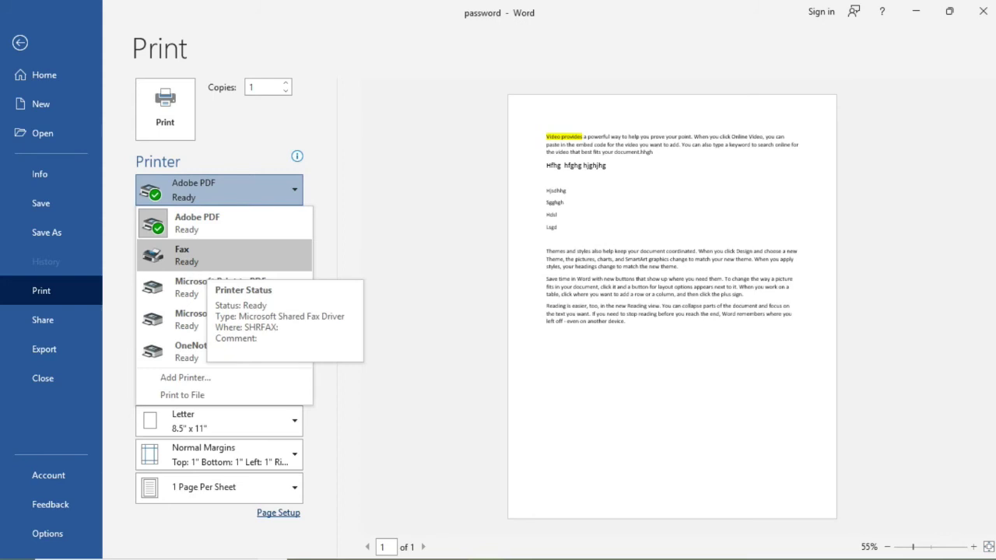
click(198, 256)
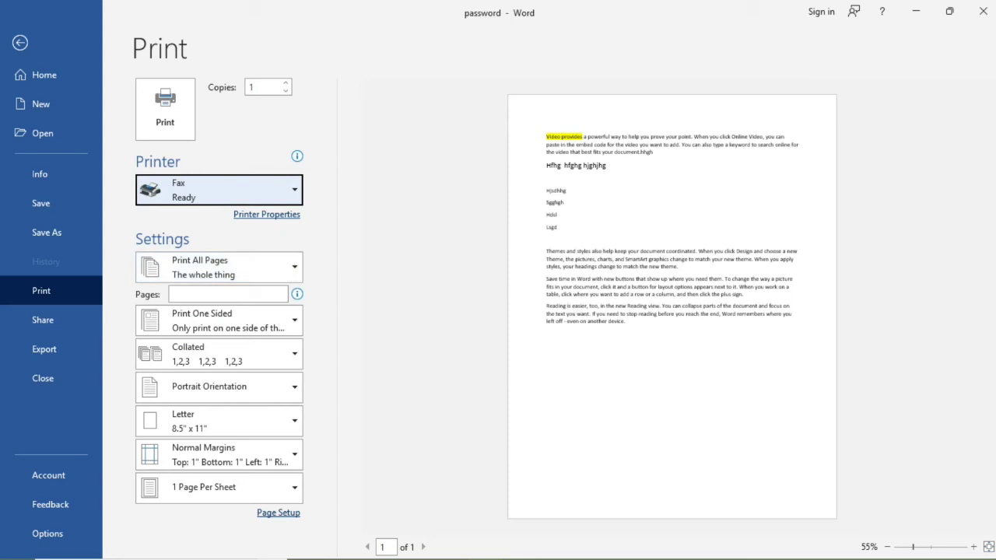
click(218, 267)
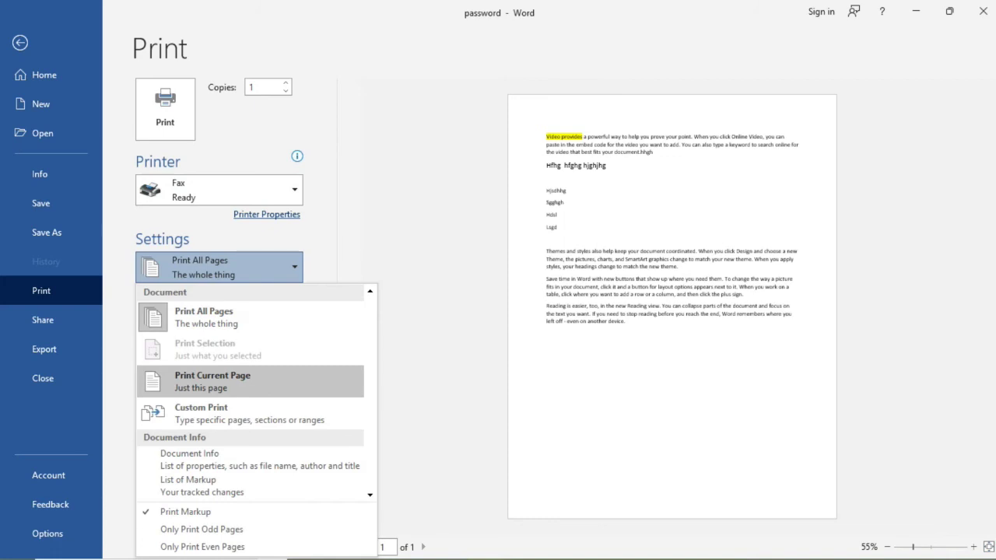
click(212, 381)
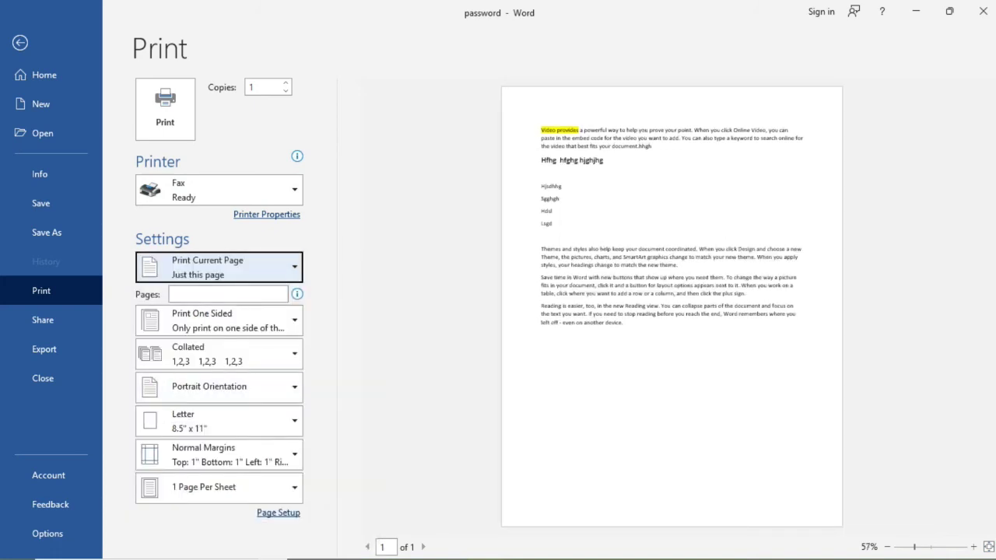
click(218, 267)
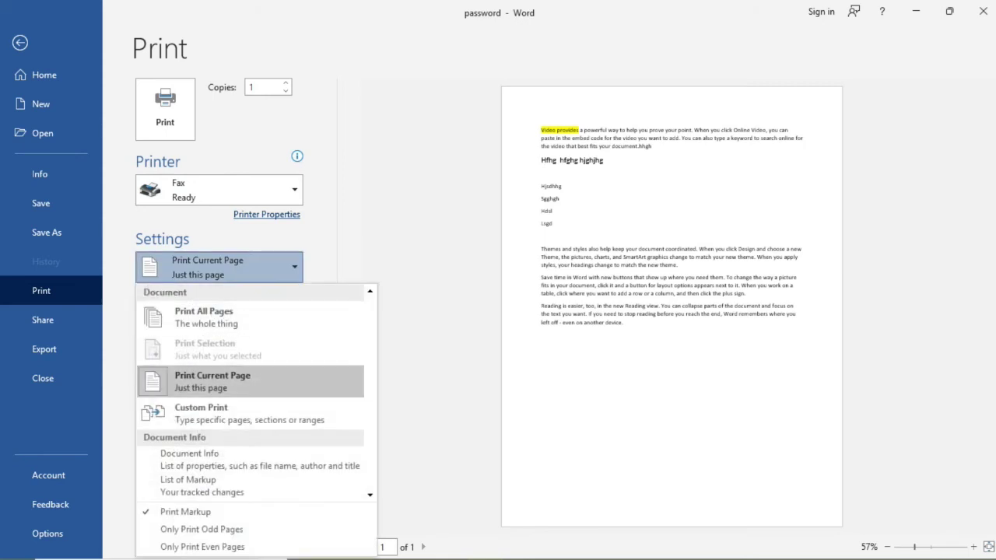
click(213, 413)
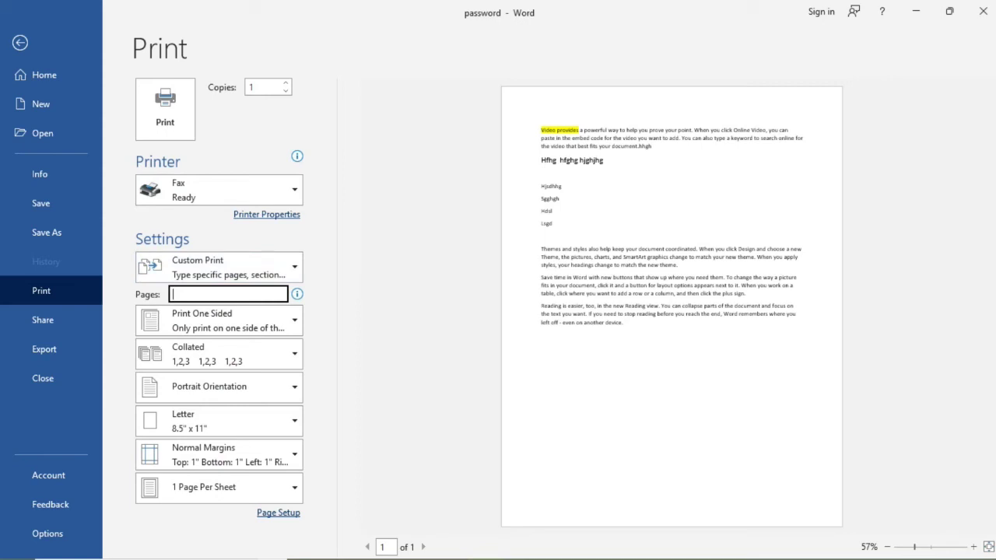
text(1,)
text(6)
click(218, 267)
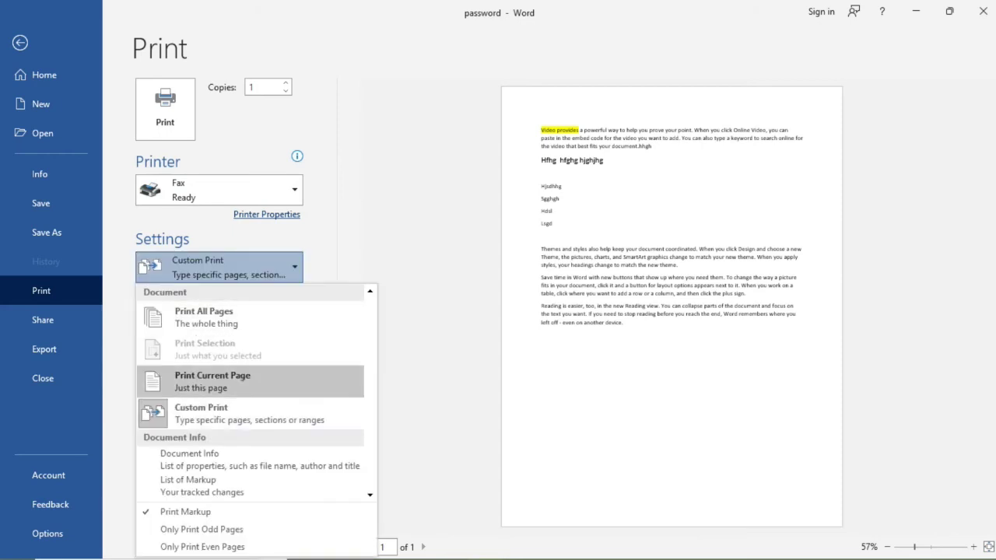
key(Escape)
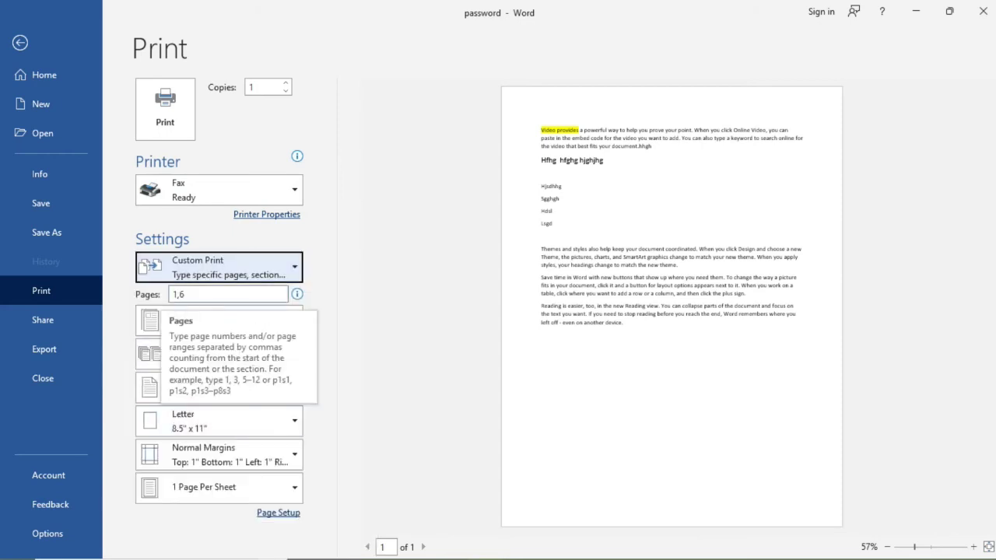
key(Tab)
key(End)
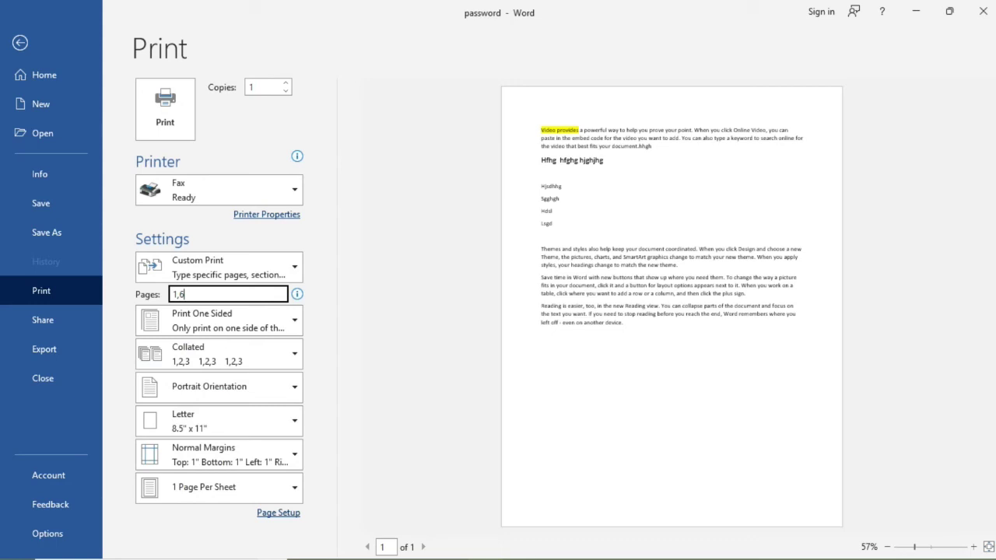
key(BackSpace)
key(BackSpace)
text(-6)
key(BackSpace)
key(BackSpace)
key(BackSpace)
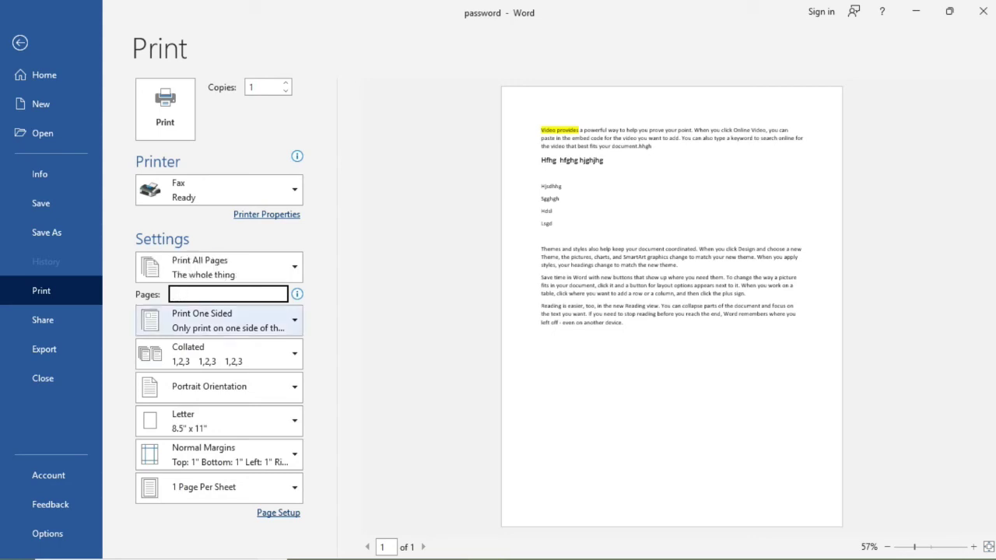
click(219, 320)
click(222, 347)
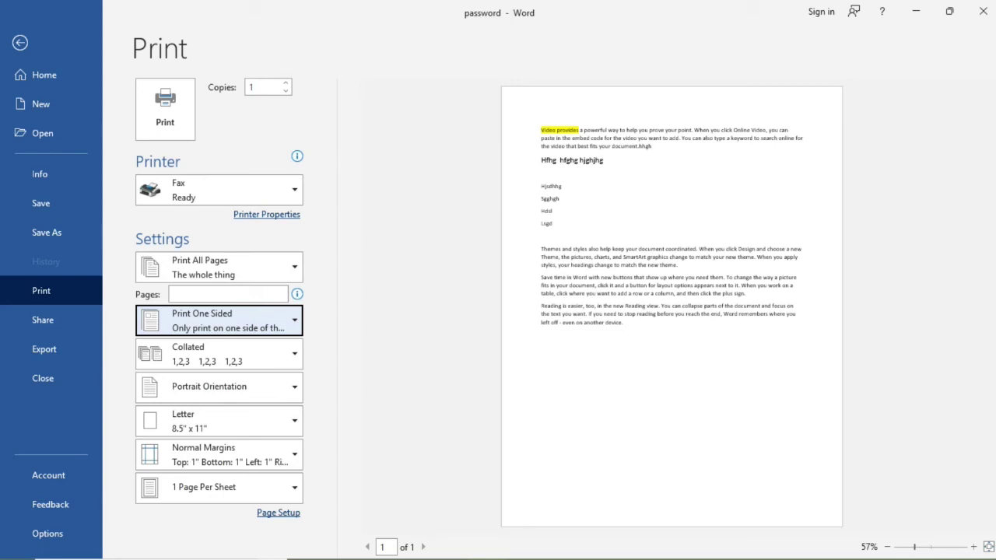
key(Return)
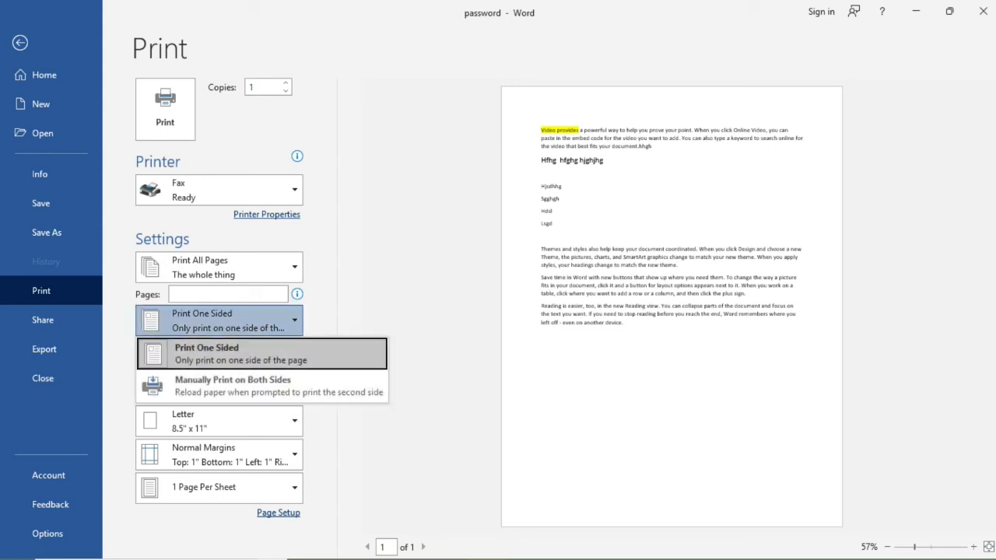
key(Down)
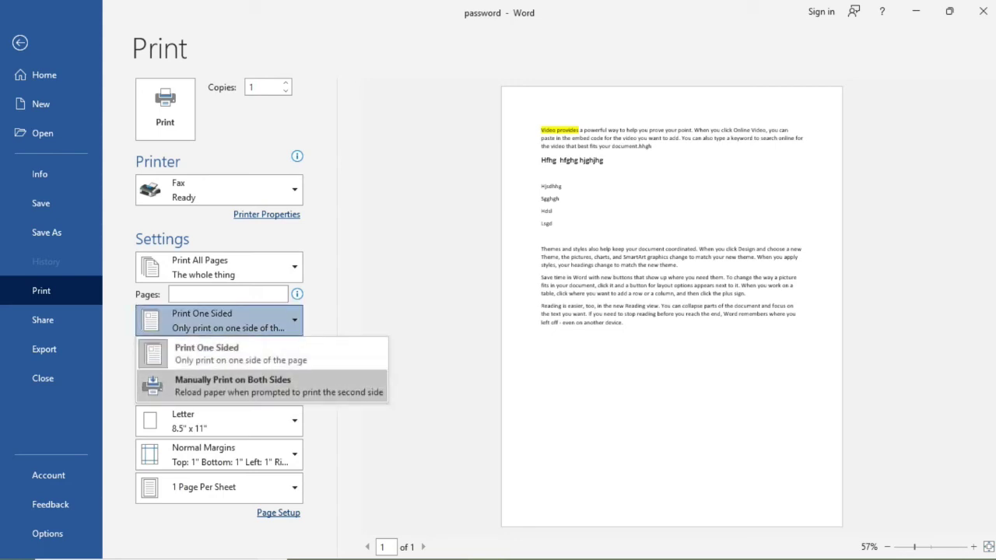
key(Up)
key(Down)
key(Up)
key(Return)
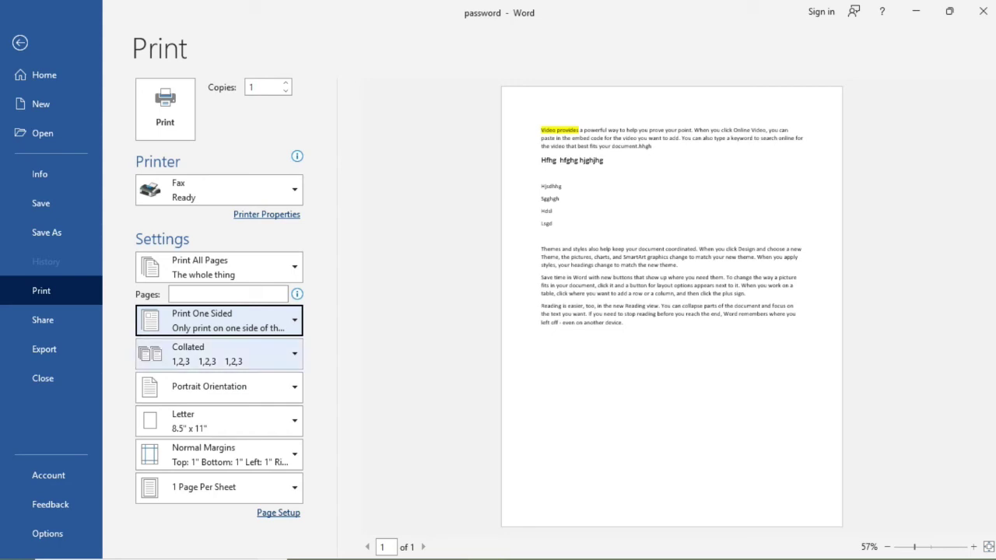
click(219, 354)
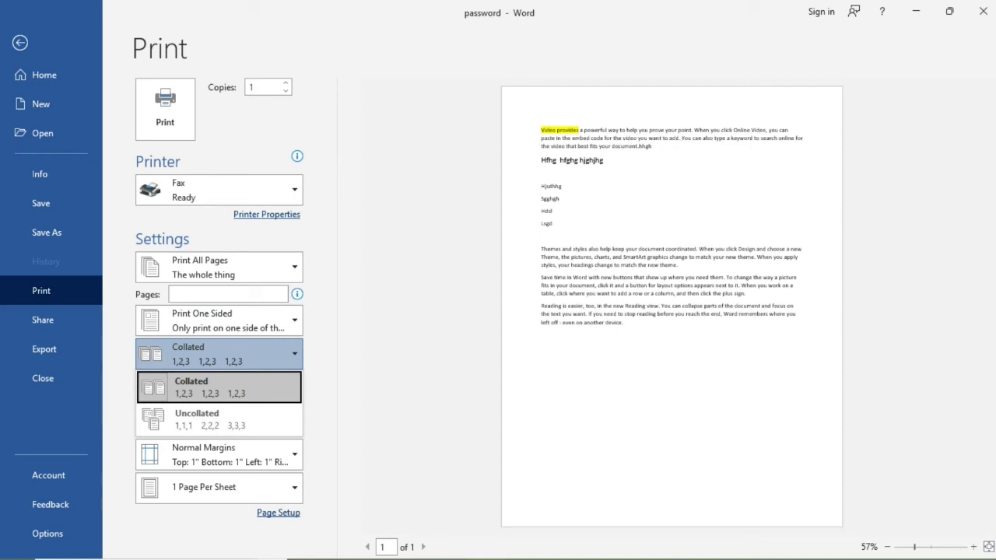
key(Return)
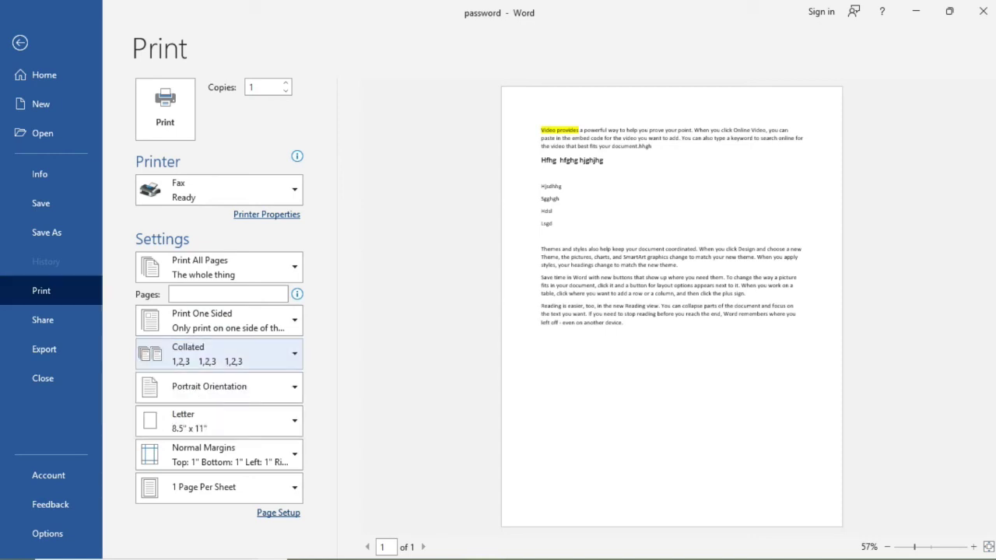
key(alt+Down)
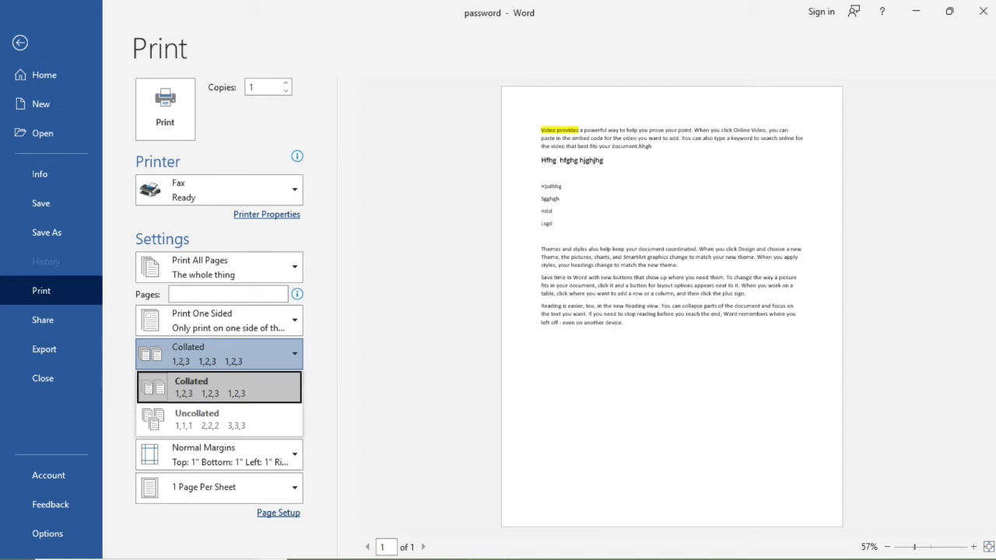
click(218, 387)
click(218, 354)
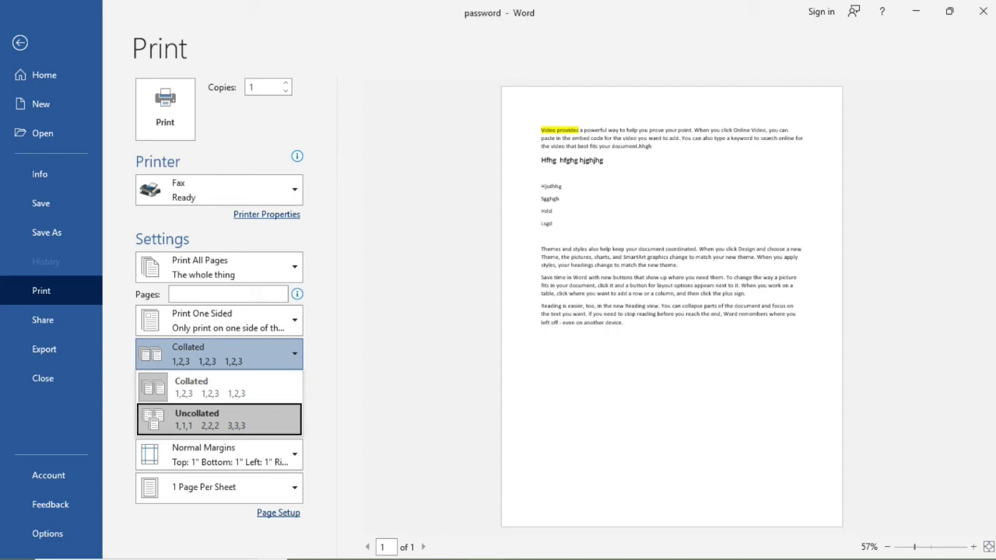
key(Escape)
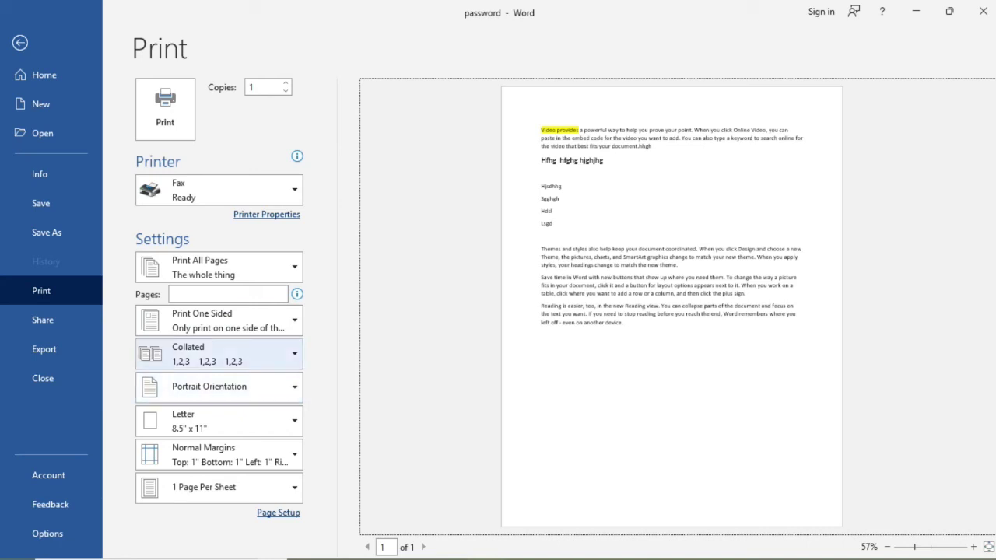
click(218, 387)
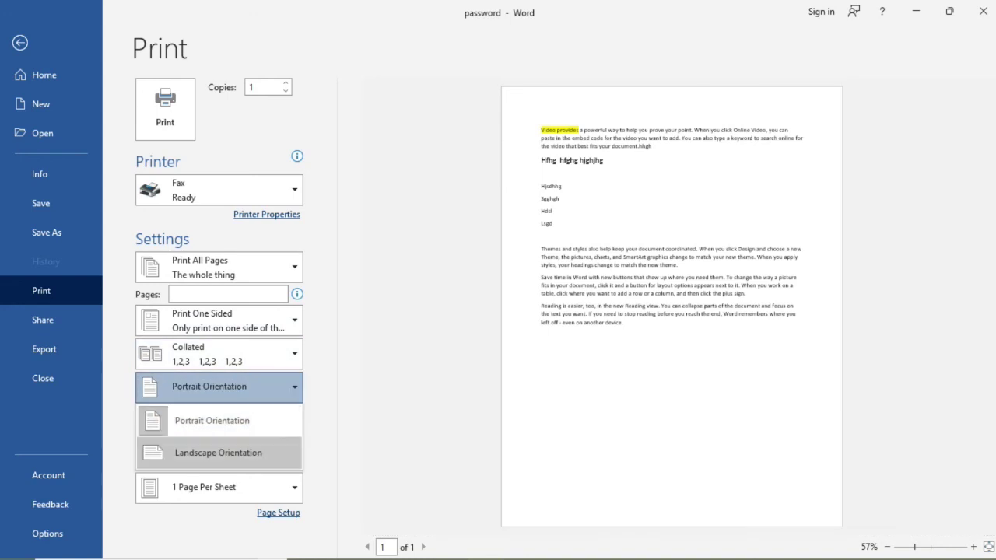
Toggle the page between landscape and portrait orientation, finishing on portrait
click(219, 453)
click(218, 387)
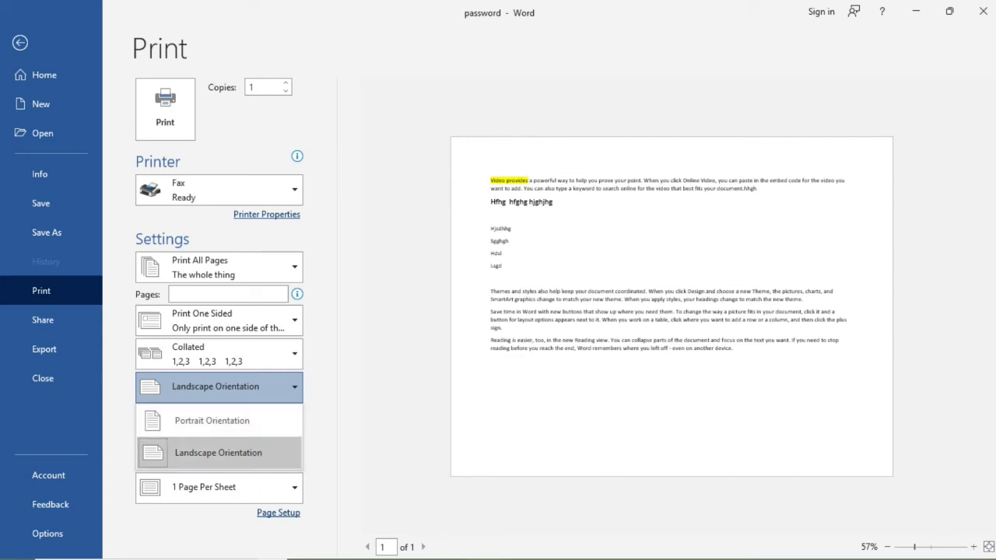
key(Up)
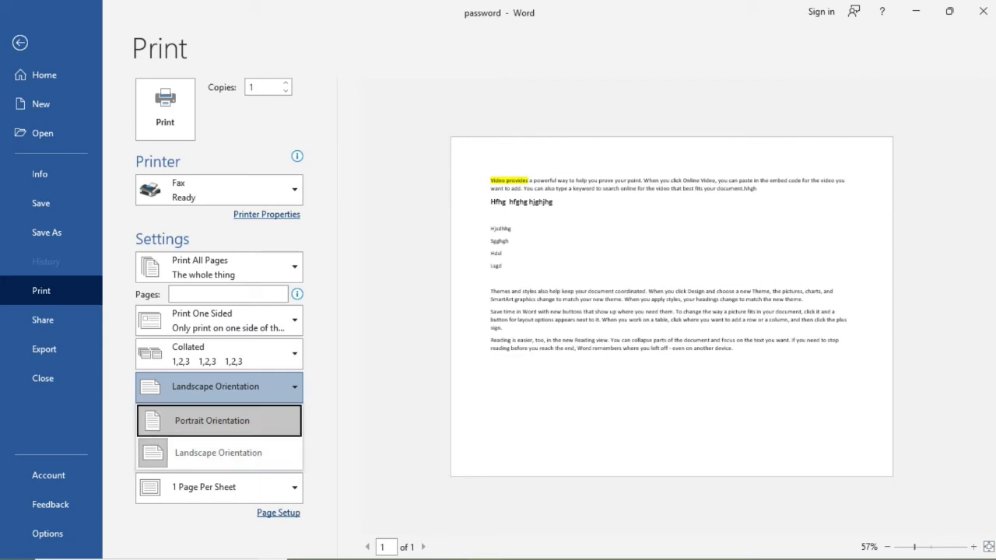
key(Return)
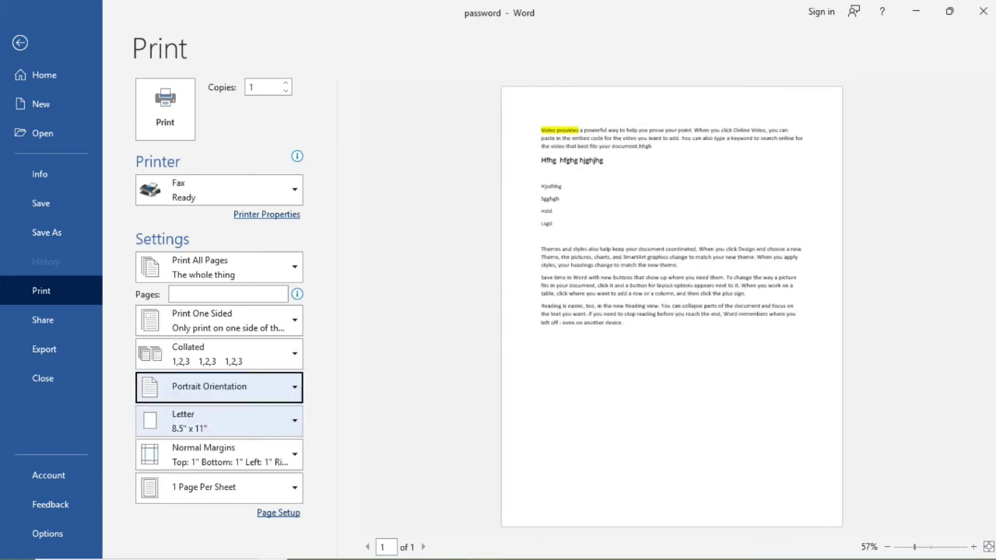
key(alt+Down)
key(Down)
key(Return)
key(alt+Down)
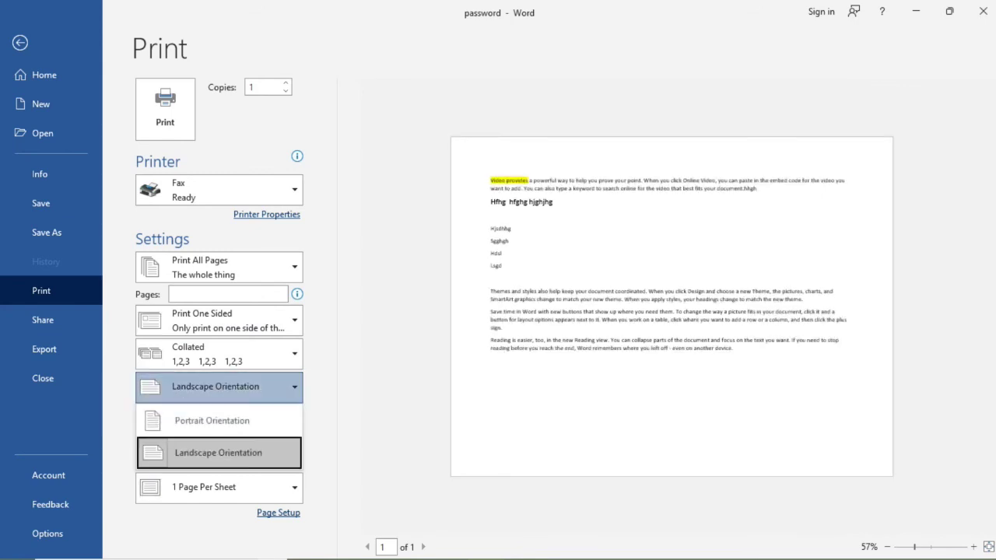
key(Up)
key(Return)
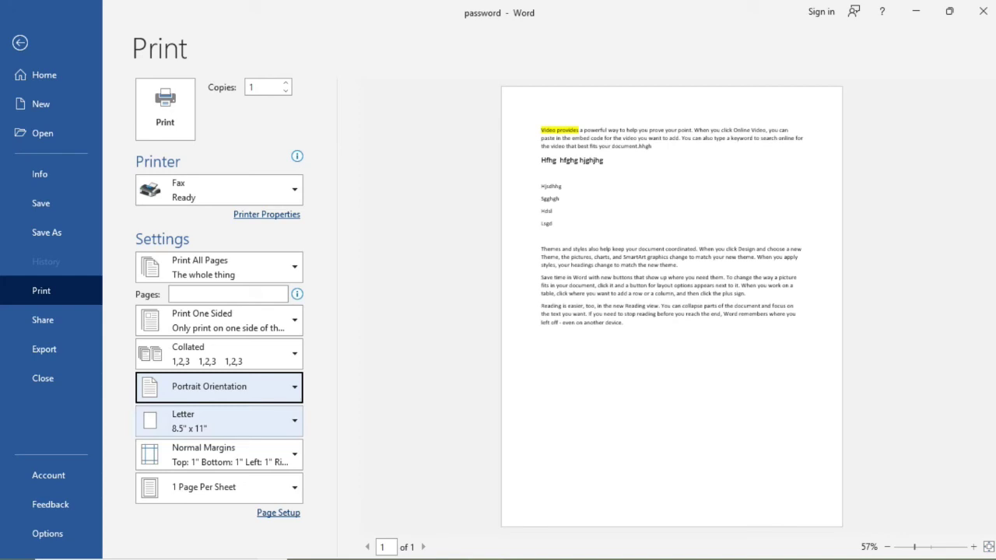
click(218, 421)
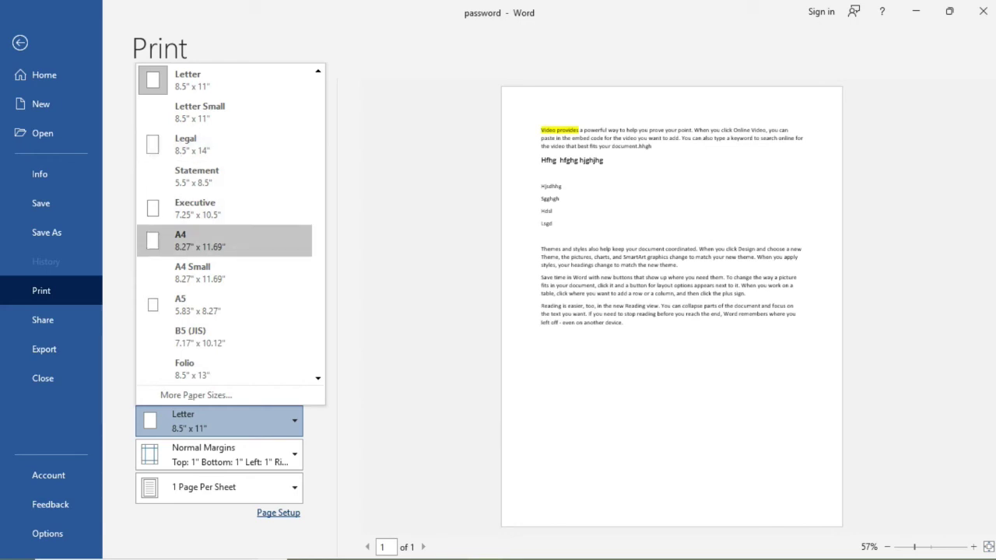
Choose A4 (8.27" x 11.69") from the paper size list
scroll(225, 305, down, 1)
scroll(224, 305, down, 1)
scroll(224, 305, down, 1)
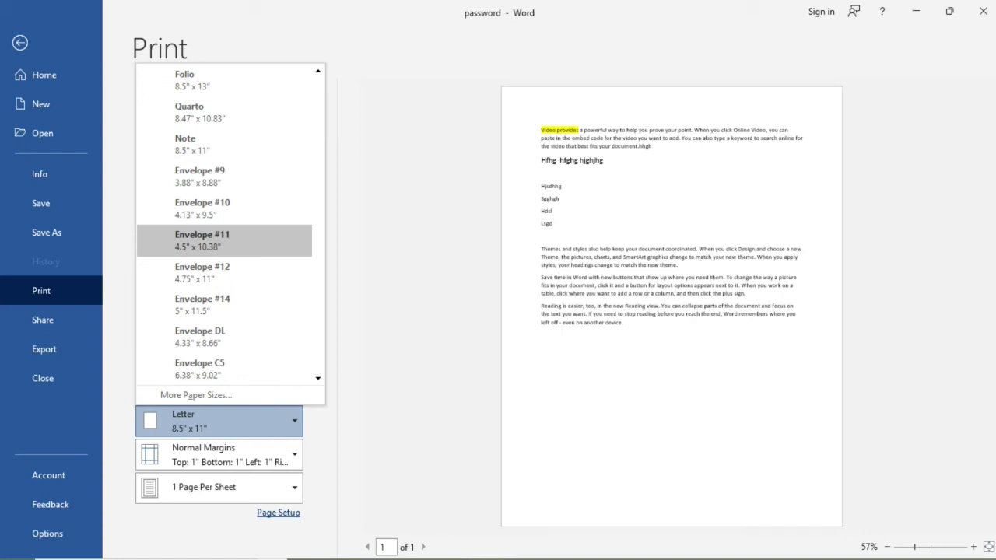
scroll(224, 241, down, 2)
scroll(224, 241, down, 3)
scroll(224, 241, down, 2)
scroll(224, 241, down, 1)
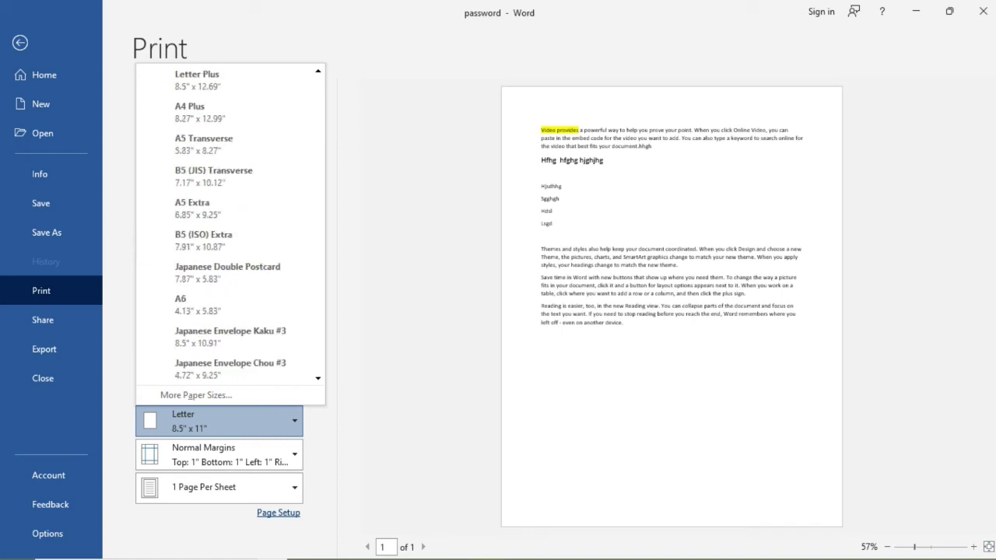
scroll(224, 241, down, 1)
scroll(224, 242, down, 2)
scroll(224, 241, up, 3)
scroll(224, 241, up, 3)
scroll(224, 241, up, 3)
scroll(224, 195, up, 2)
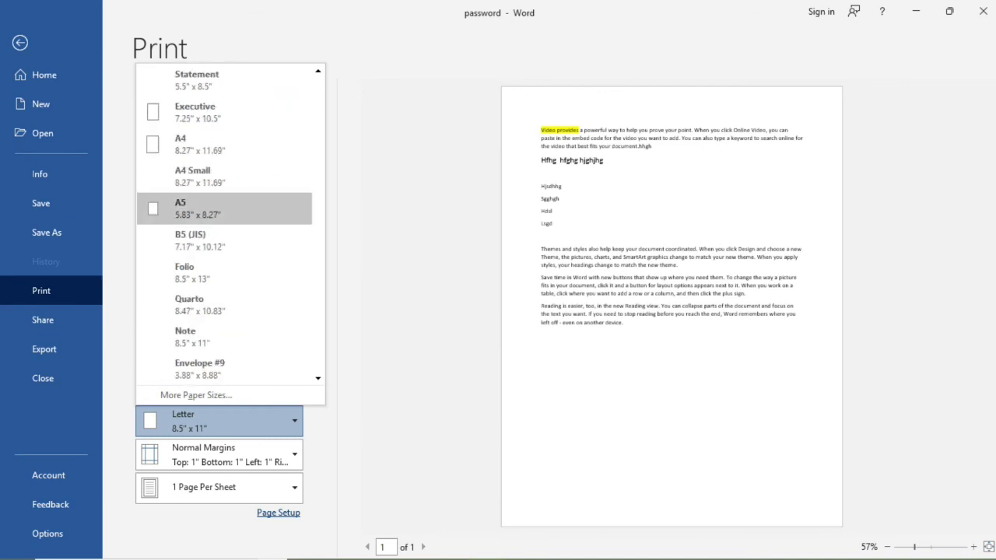
click(224, 144)
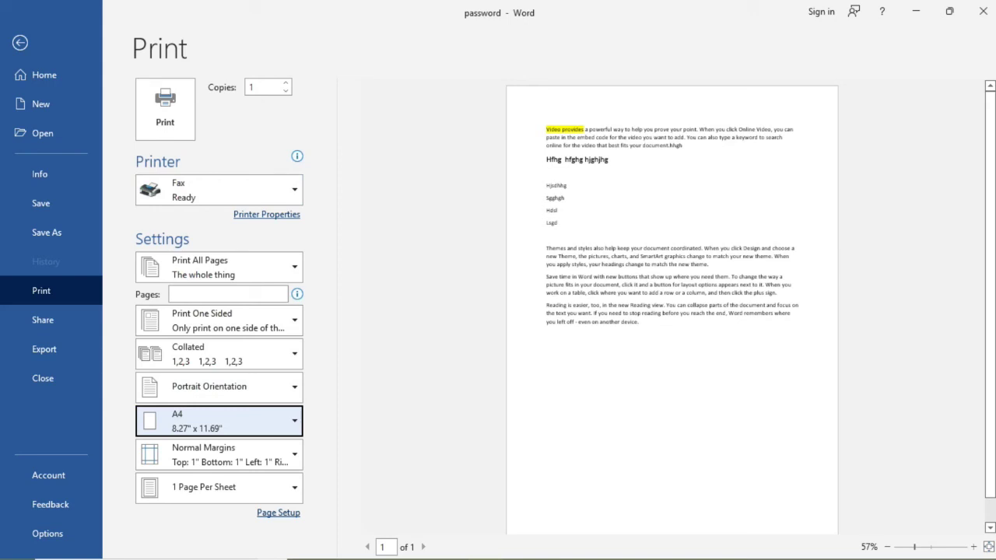
Recheck the paper size list and leave A4 selected
click(217, 420)
click(218, 420)
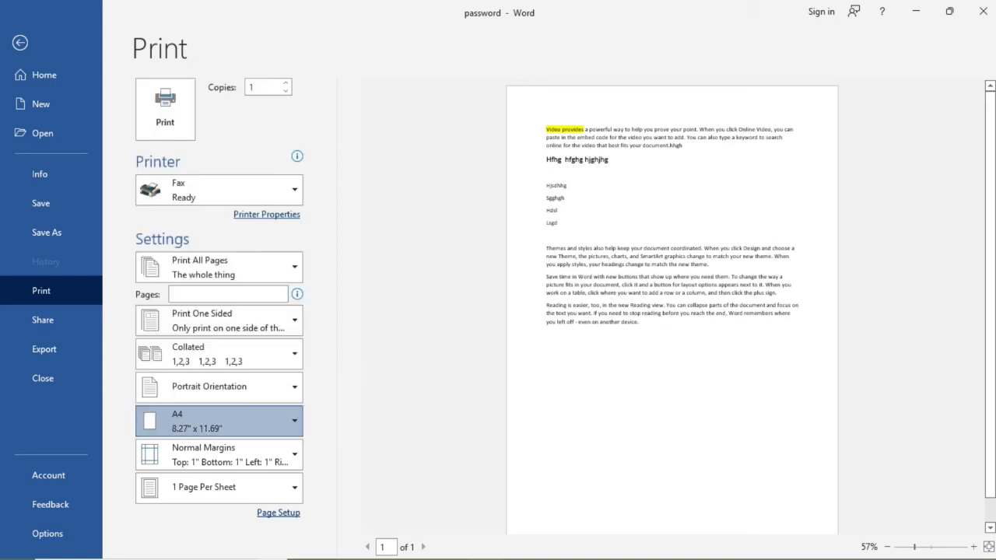
click(218, 420)
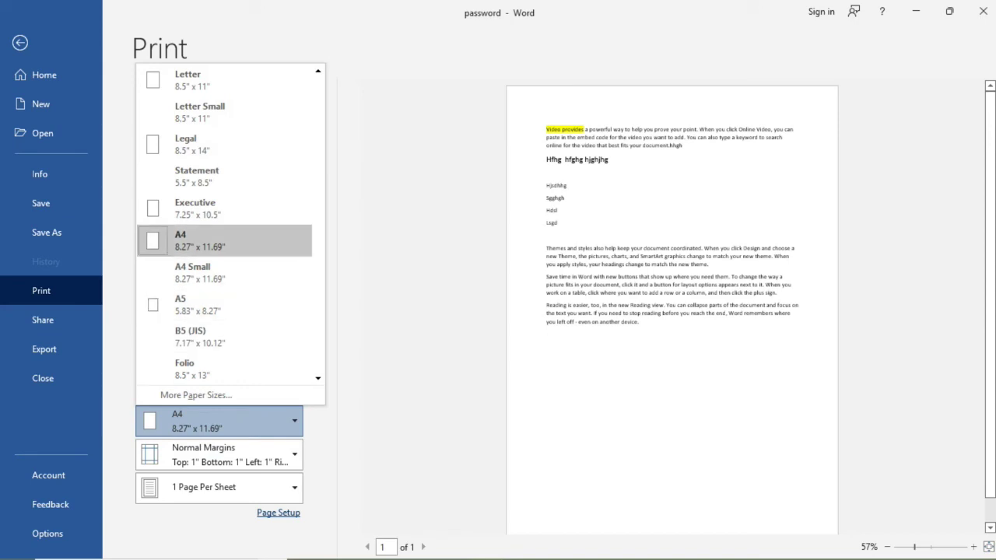
scroll(224, 241, down, 1)
scroll(224, 241, down, 2)
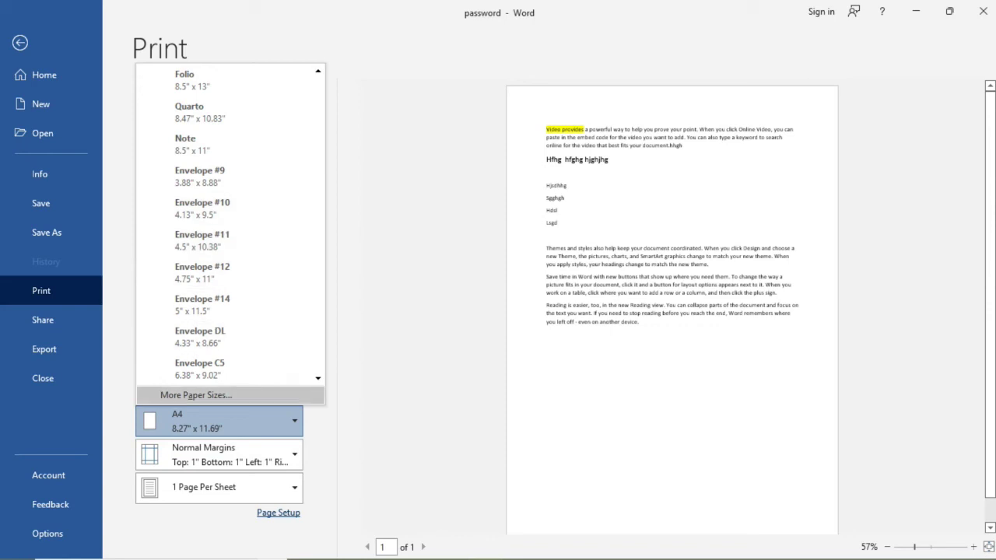
key(Escape)
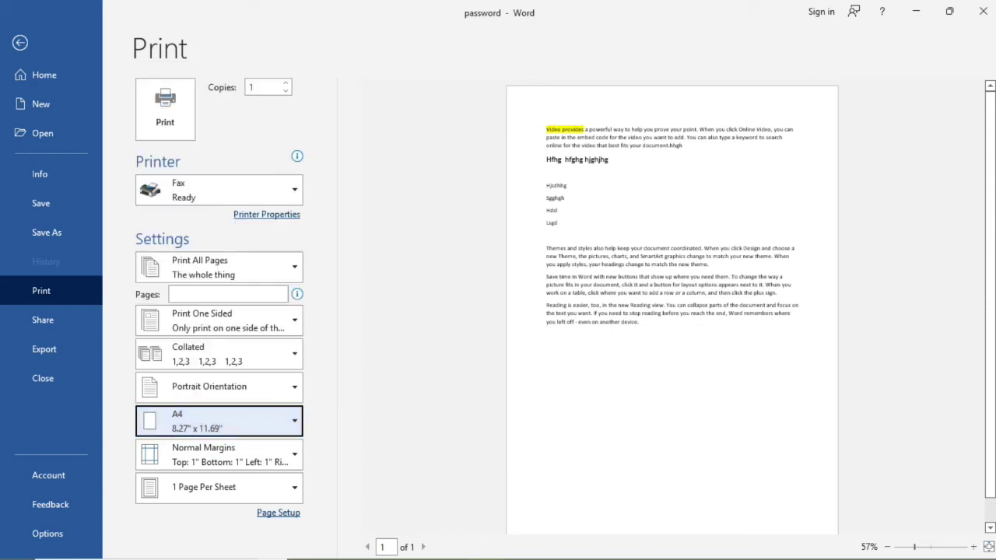
click(217, 454)
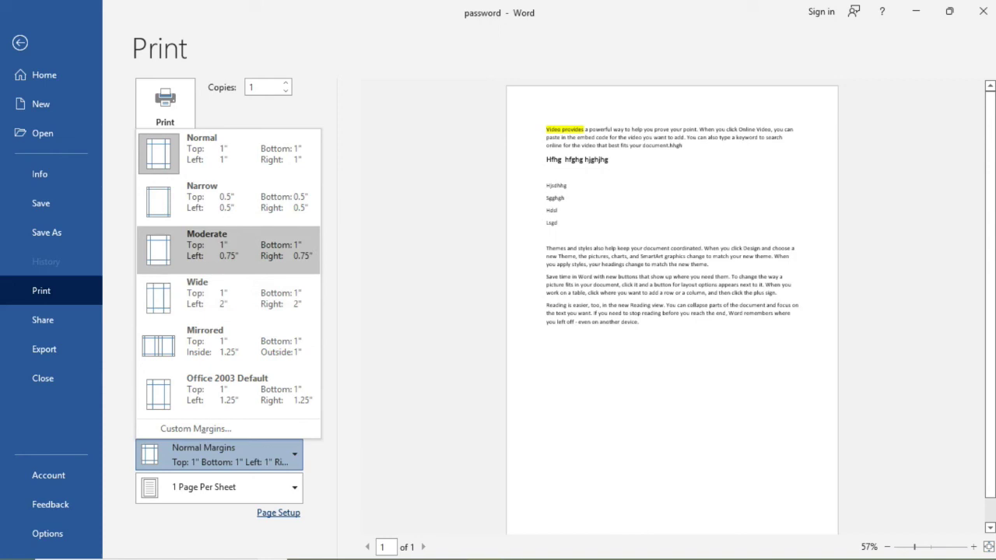
Set the print margins to Moderate, then change them to Wide
click(226, 246)
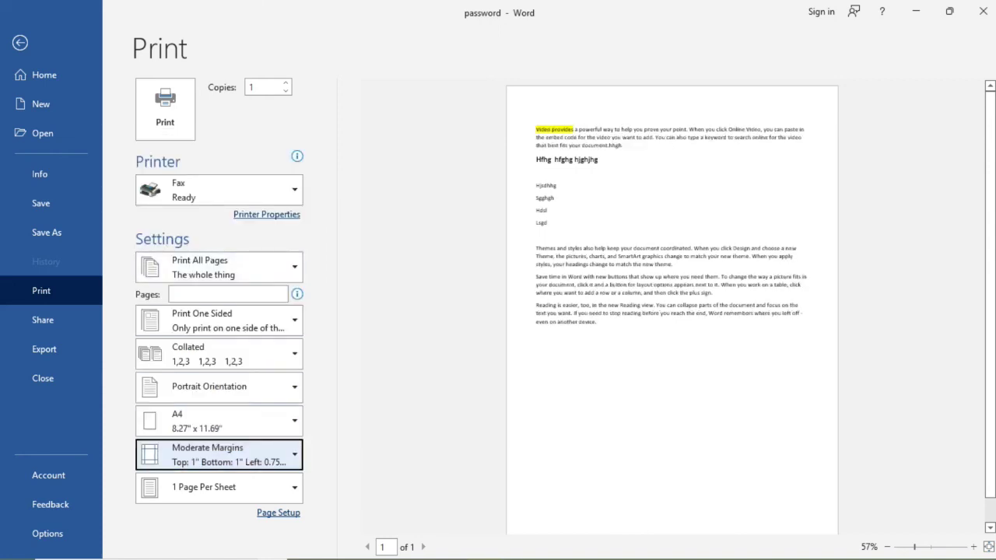
click(219, 455)
click(210, 294)
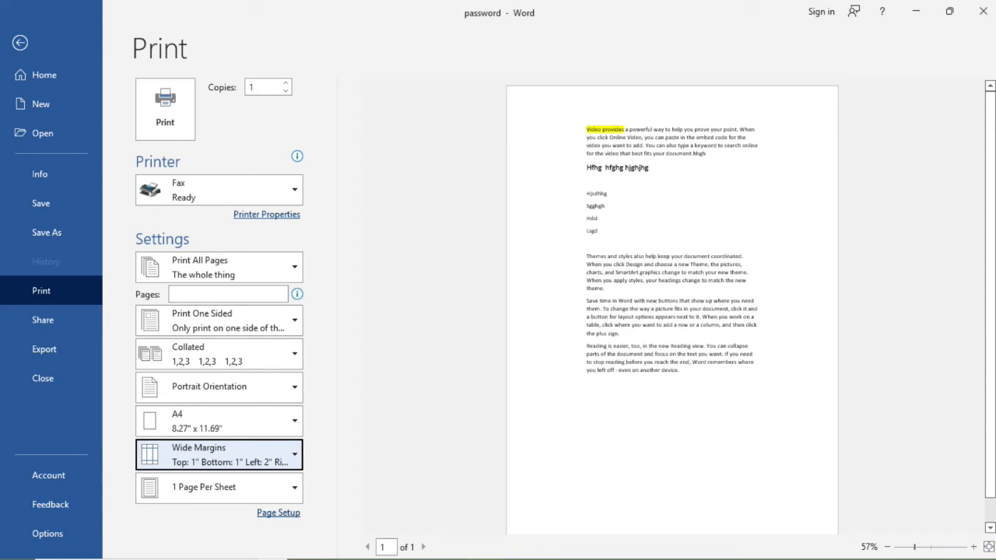
Review the pages-per-sheet options, leaving 1 page per sheet
click(218, 487)
key(Escape)
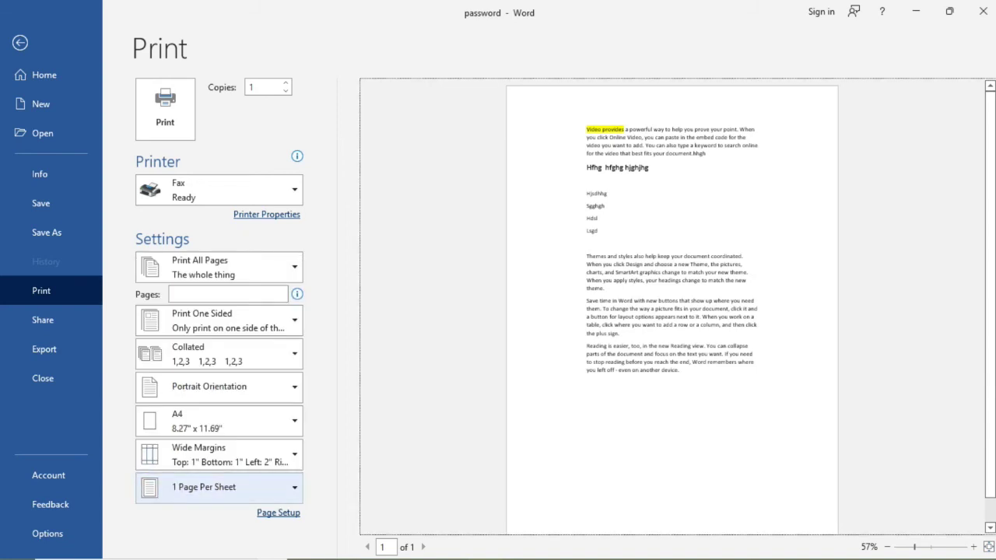
click(219, 487)
key(Escape)
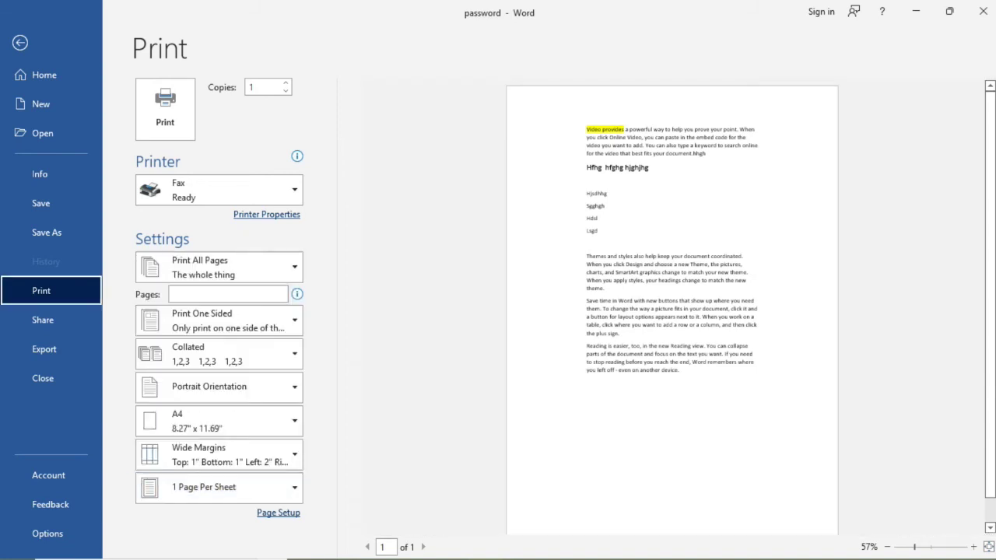
Return to editing and add empty paragraphs after 'theme.'
key(Escape)
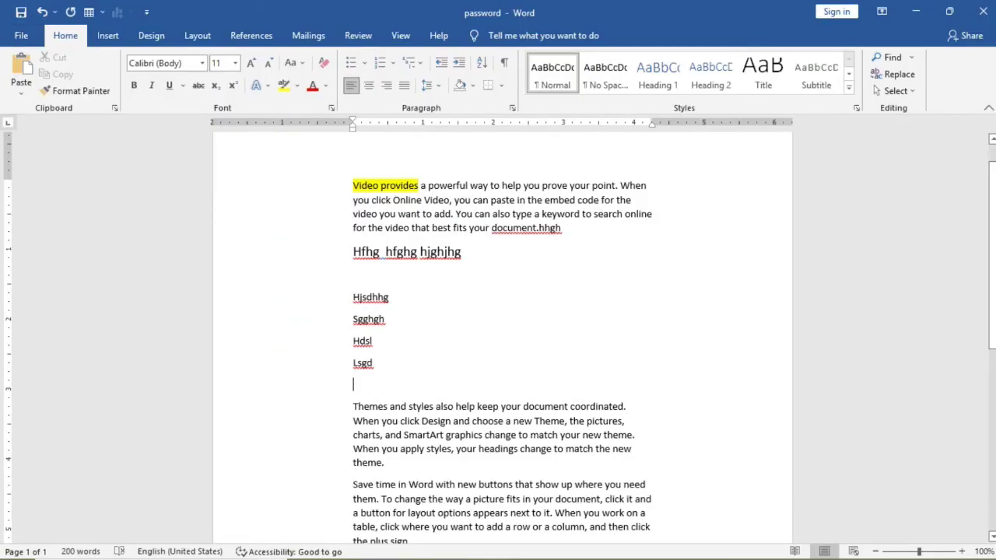
key(Return)
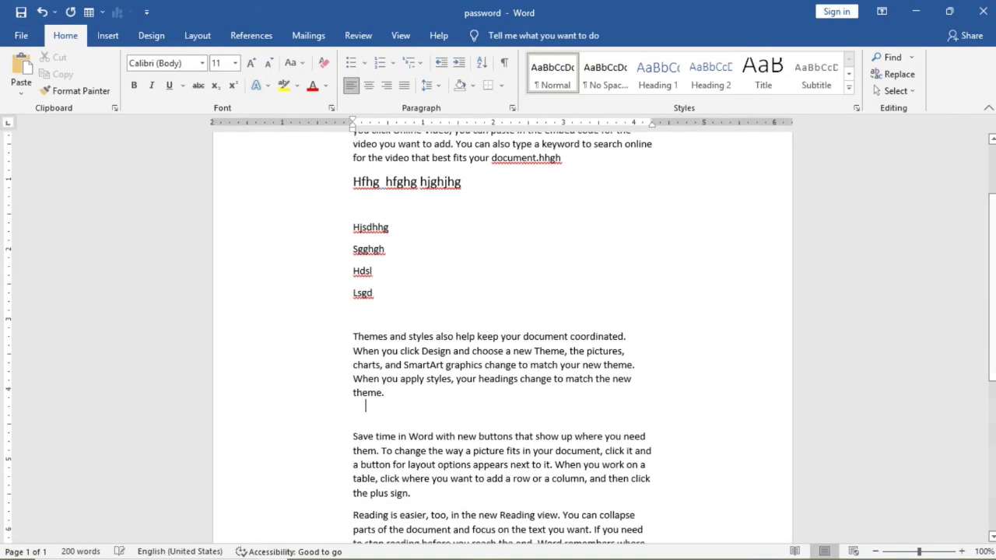
key(Return)
key(Return)
key(Return)
key(Return)
key(Return)
key(Return)
key(Return)
key(Return)
key(Return)
key(Return)
key(Return)
key(Return)
key(Return)
key(Return)
key(Return)
Insert a page break after 'the plus sign.' so 'Reading is easier' starts page 3
scroll(502, 335, down, 5)
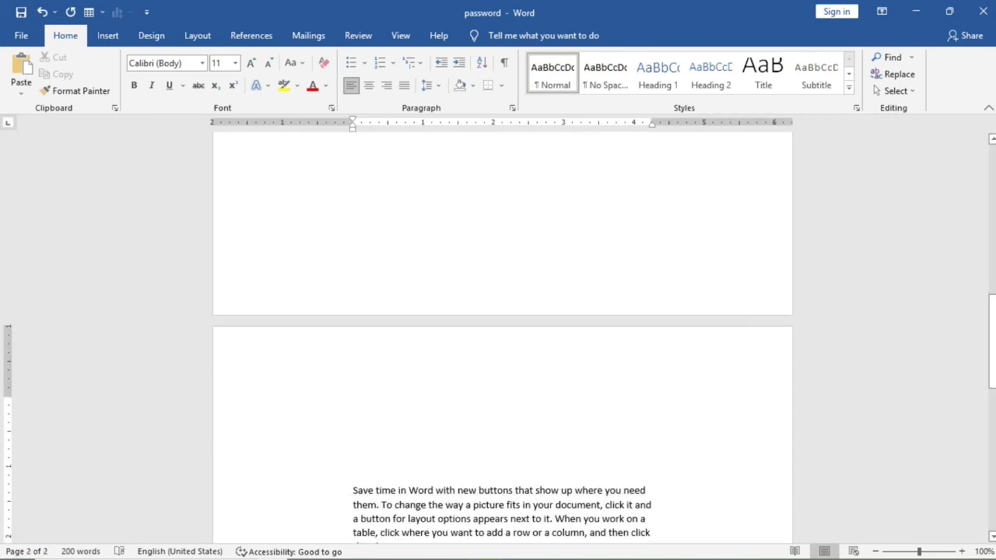
click(410, 336)
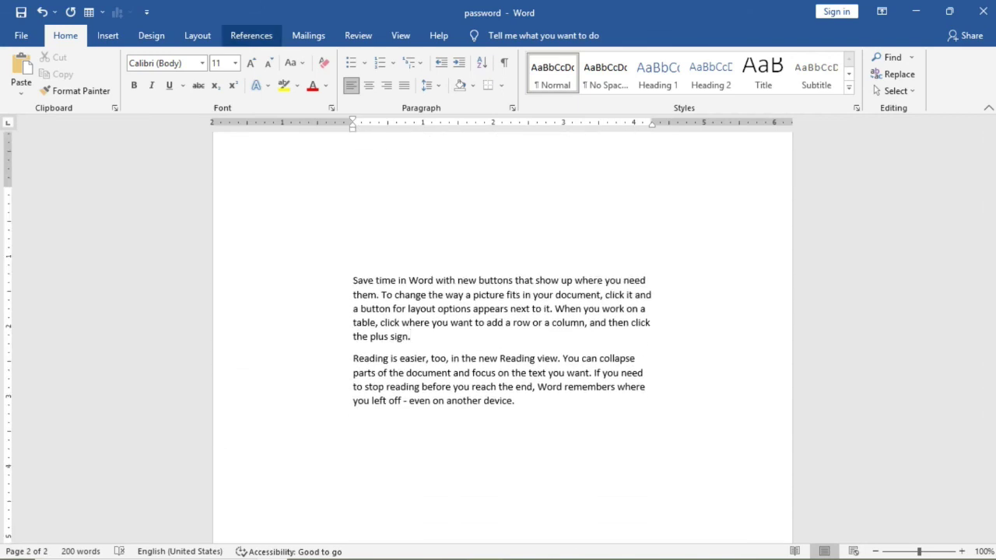
click(198, 35)
click(185, 56)
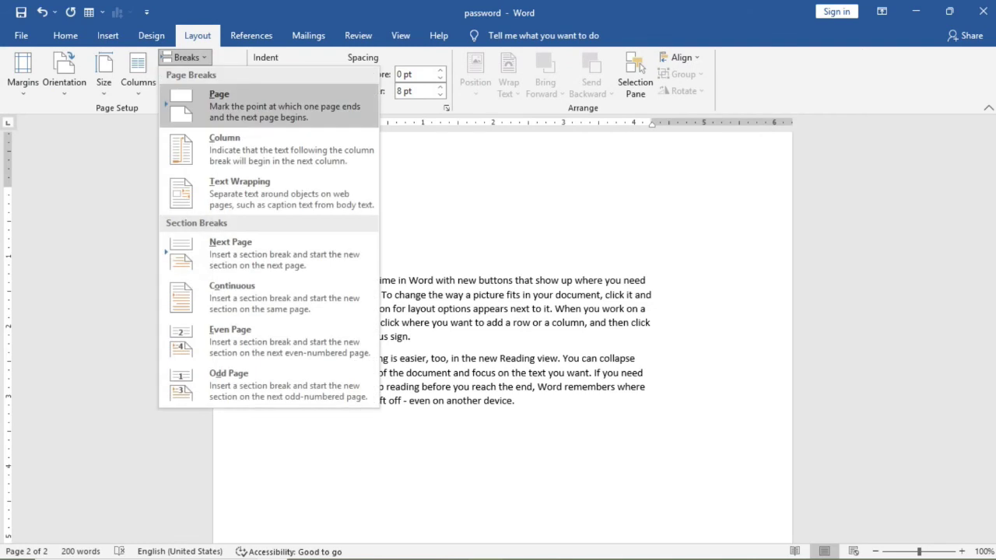
click(219, 105)
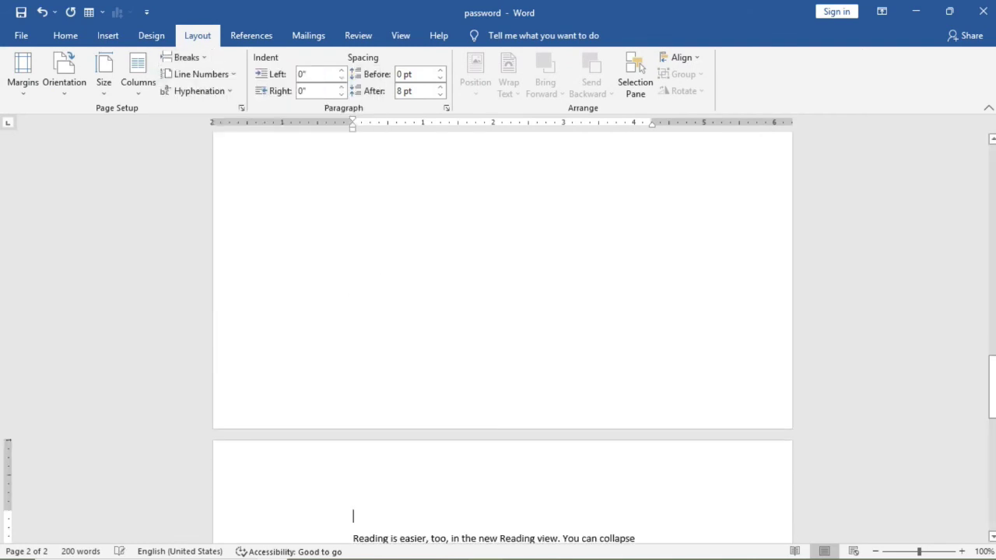
scroll(502, 335, up, 10)
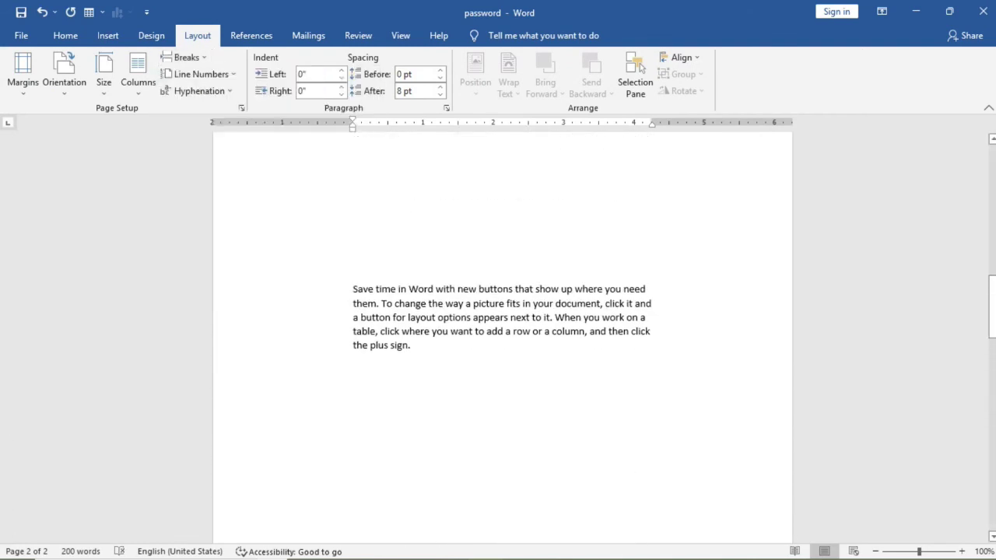
scroll(502, 334, up, 10)
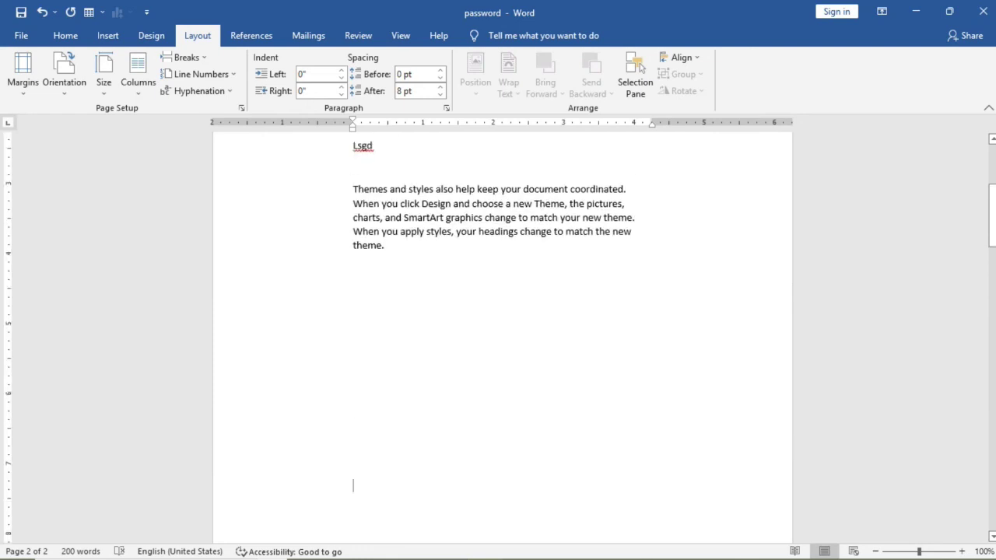
scroll(640, 69, up, 3)
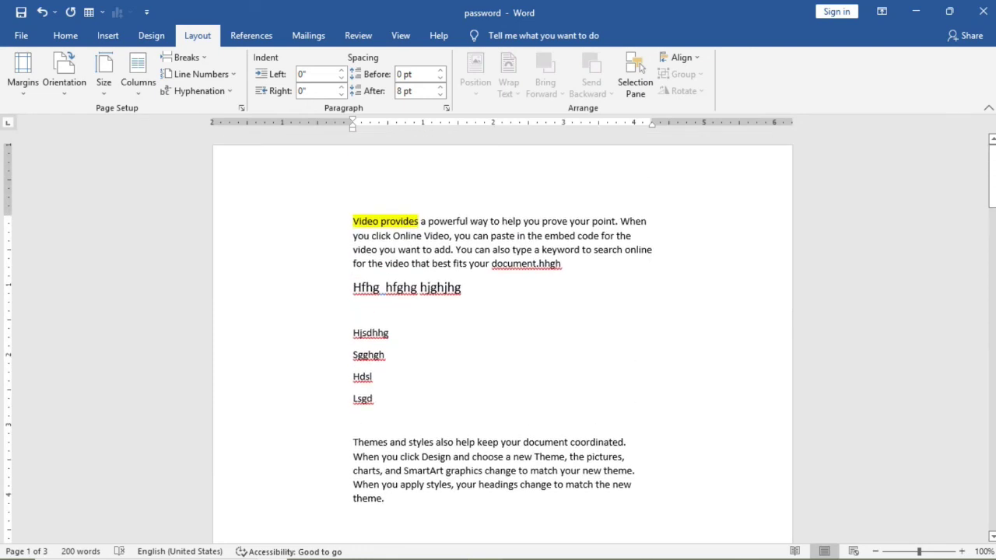
click(21, 35)
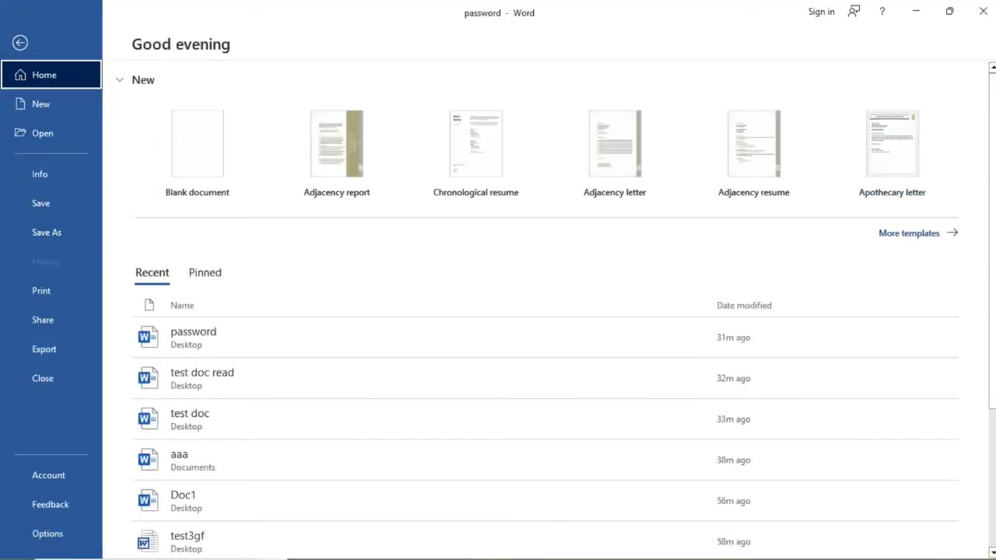
Print 2 Pages Per Sheet and zoom the preview out to see both pages
click(41, 291)
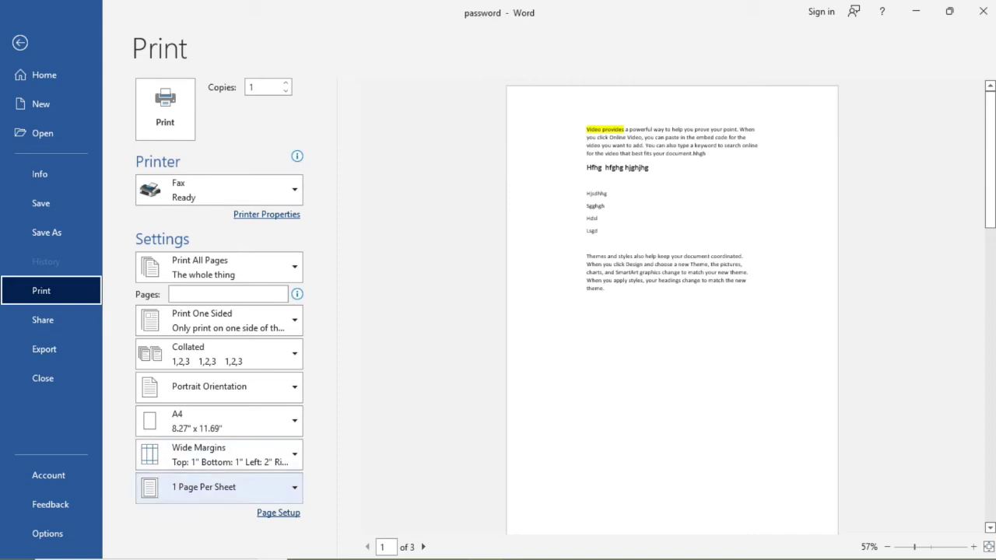
click(219, 487)
click(210, 307)
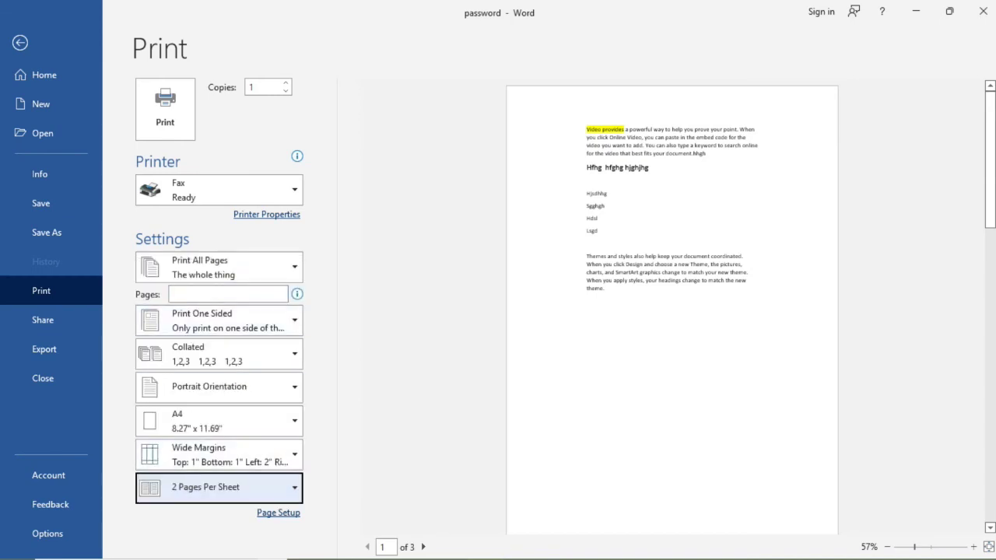
click(887, 547)
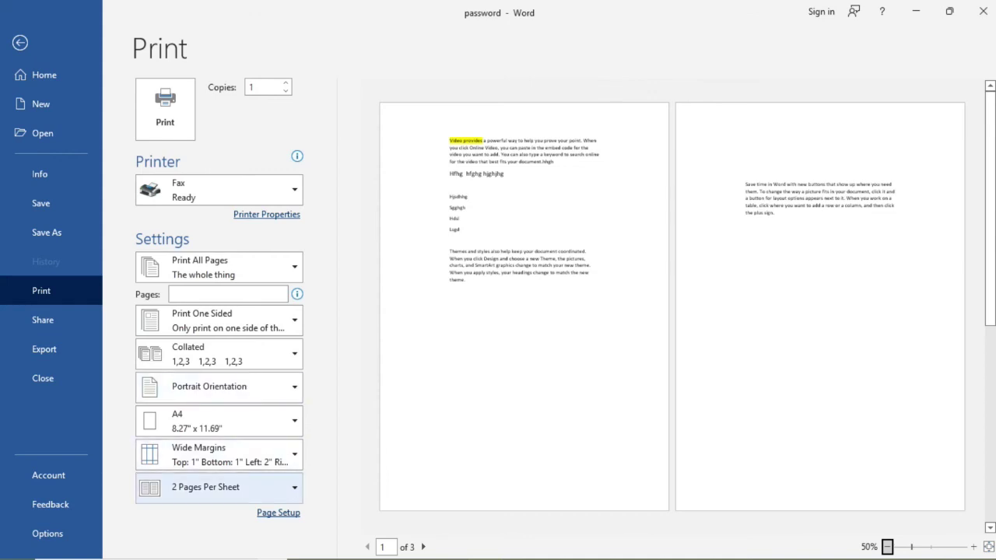
key(Tab)
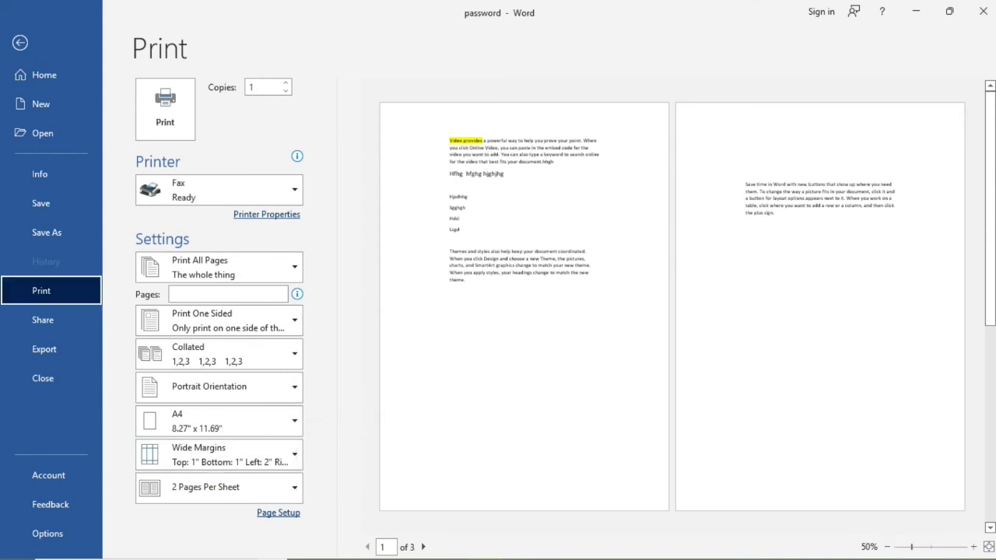
key(shift+Tab)
Review Page Setup's Multiple pages and Paper settings, then cancel without changes
key(Return)
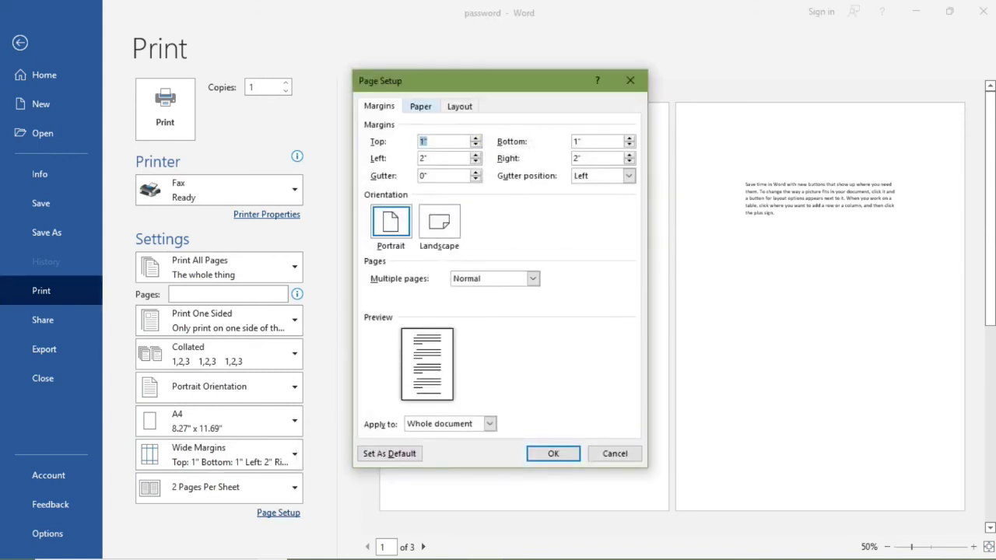
drag(455, 81, 475, 79)
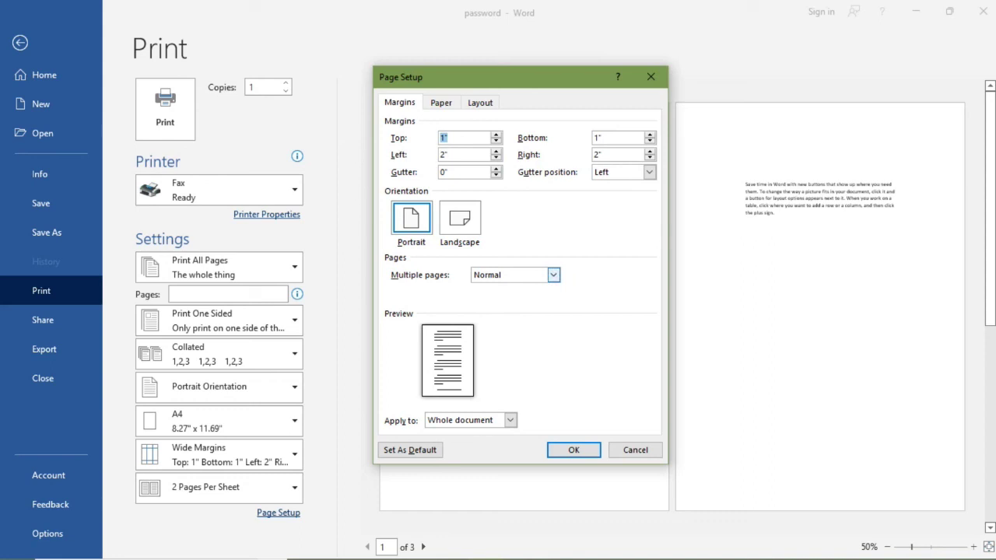
click(553, 275)
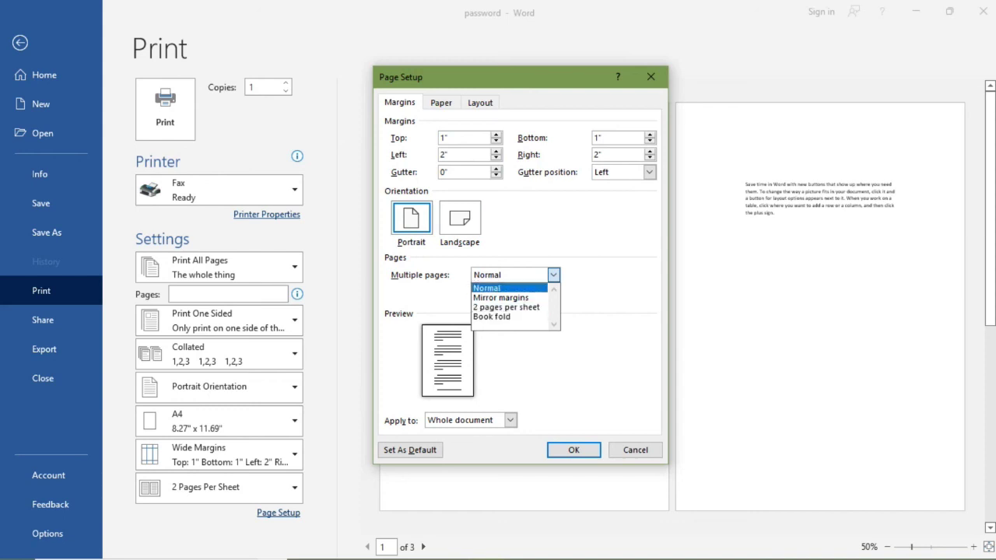
key(Return)
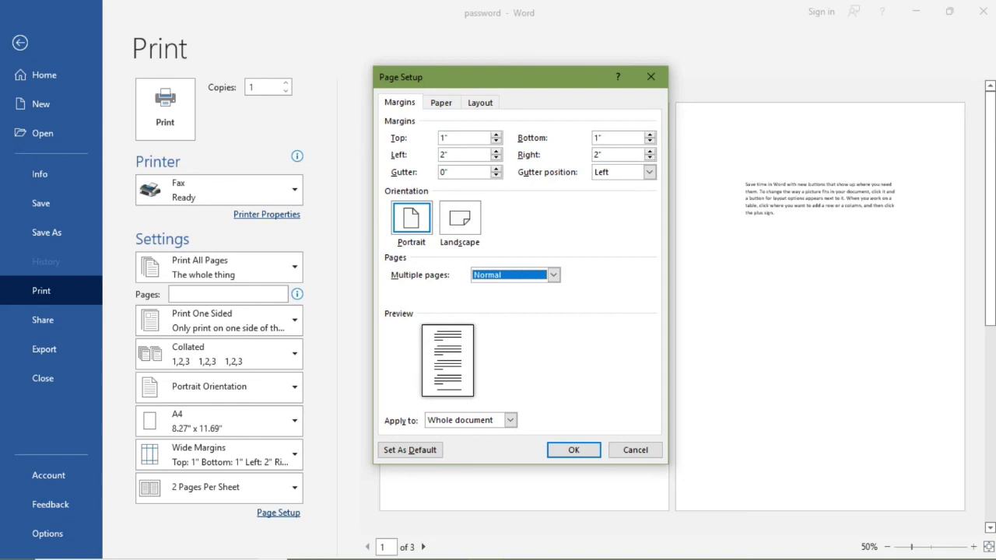
key(ctrl+Tab)
key(ctrl+Tab)
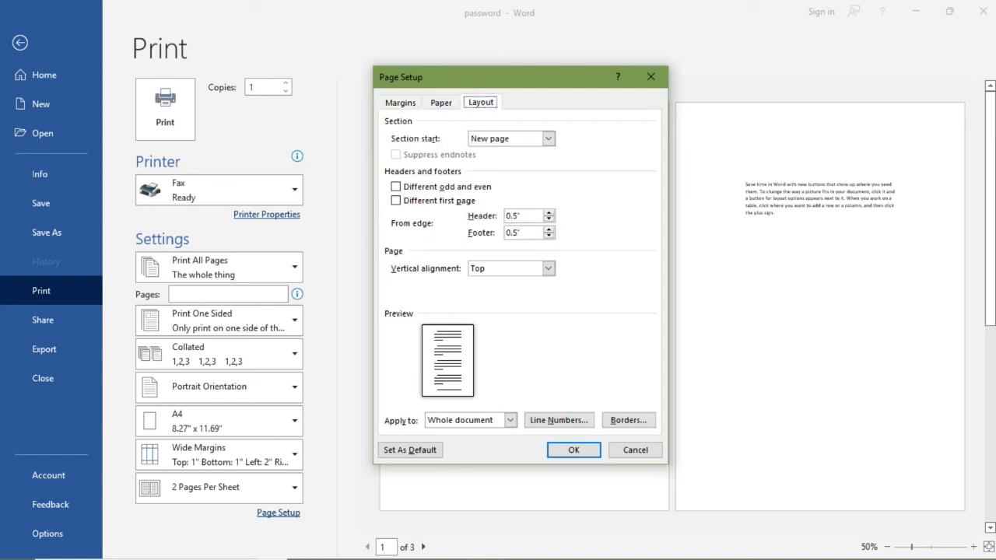
key(Tab)
key(Tab)
key(Tab)
key(Tab)
key(Tab)
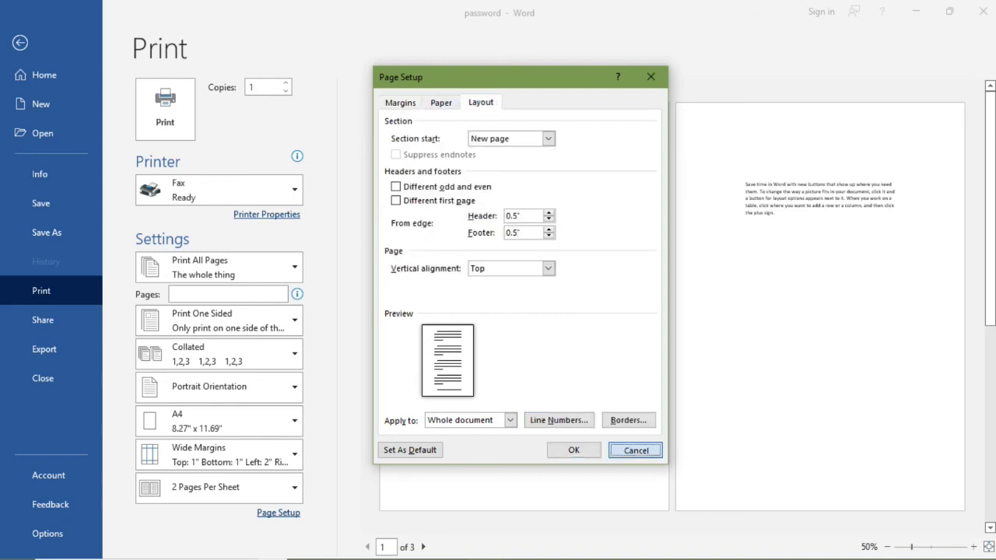
key(Return)
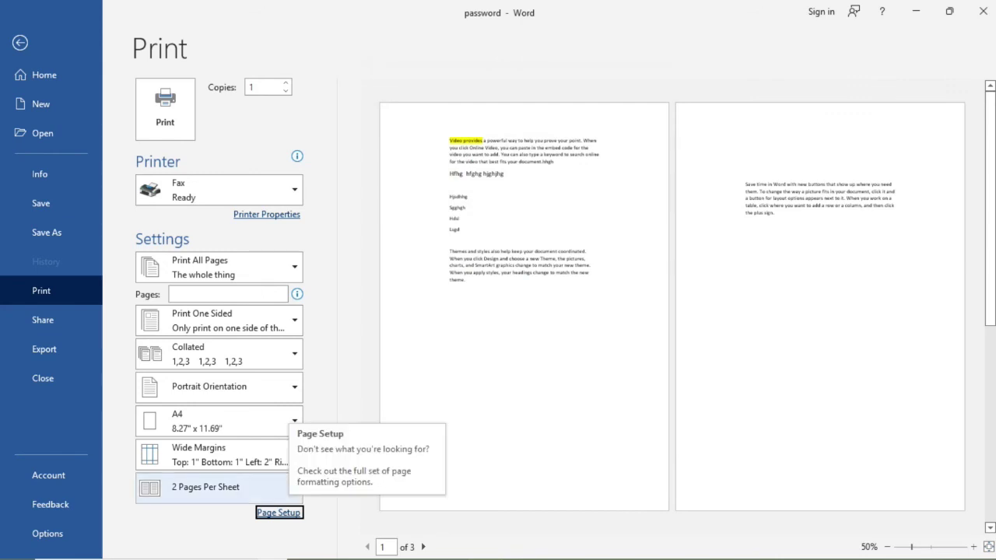
key(Escape)
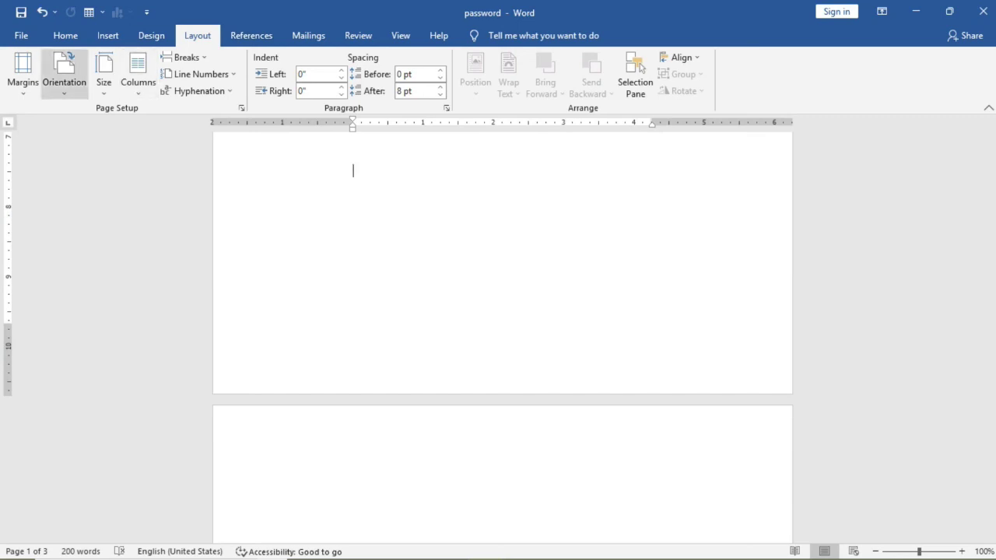
click(21, 35)
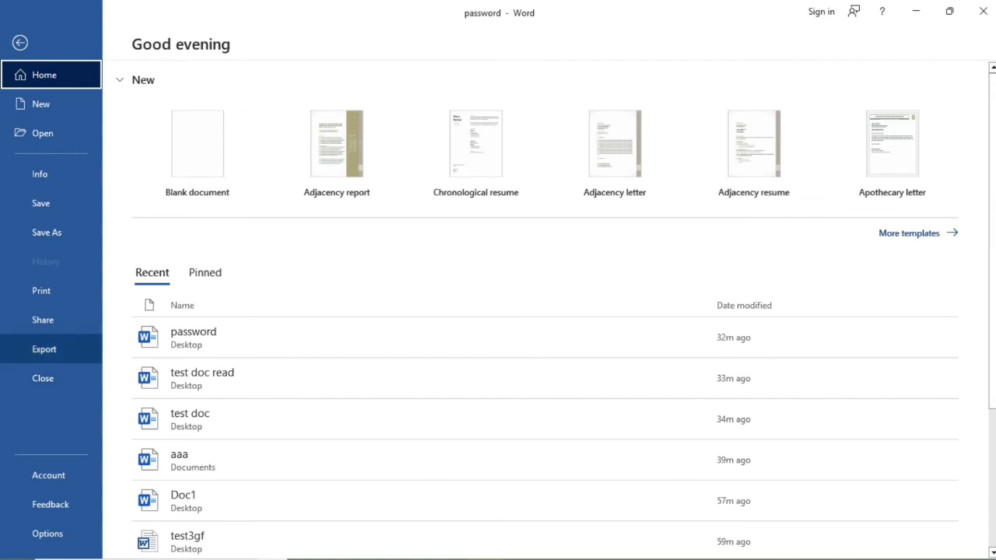
Set the print orientation to Landscape, then go to the Share page
click(43, 290)
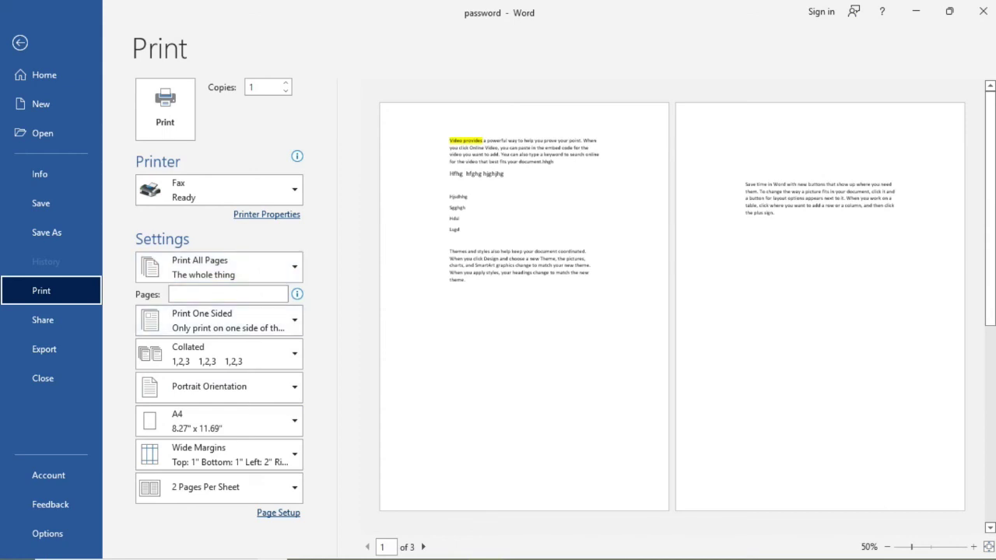
click(218, 387)
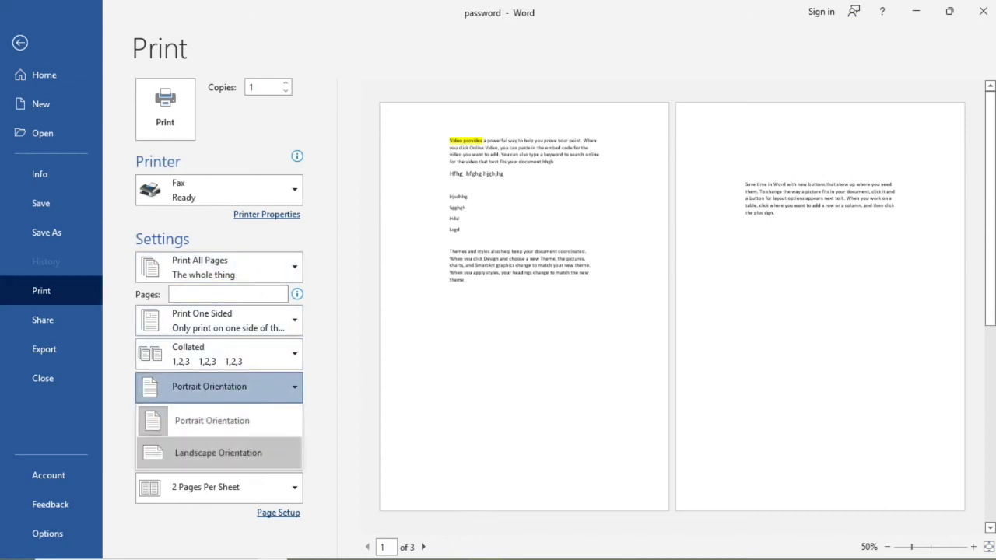
click(210, 454)
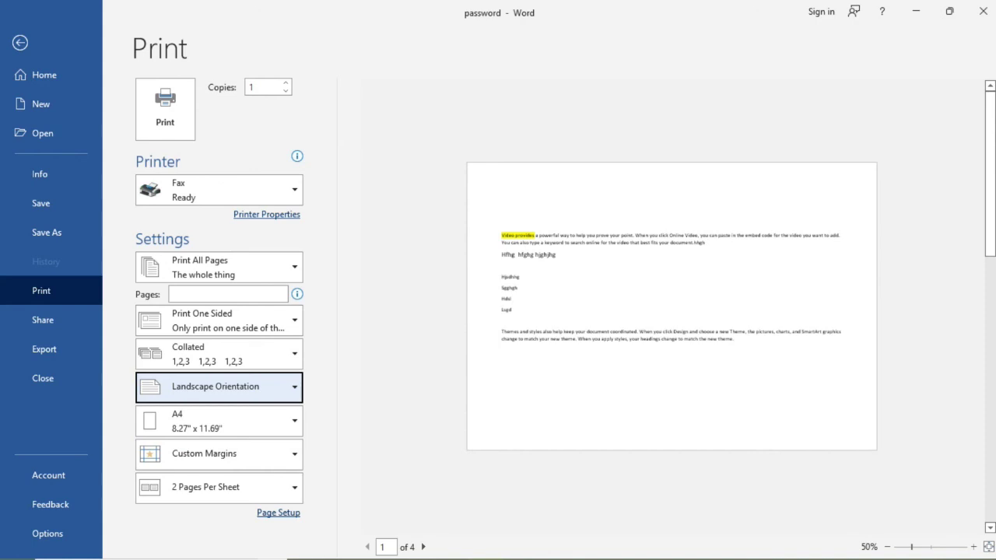
click(43, 319)
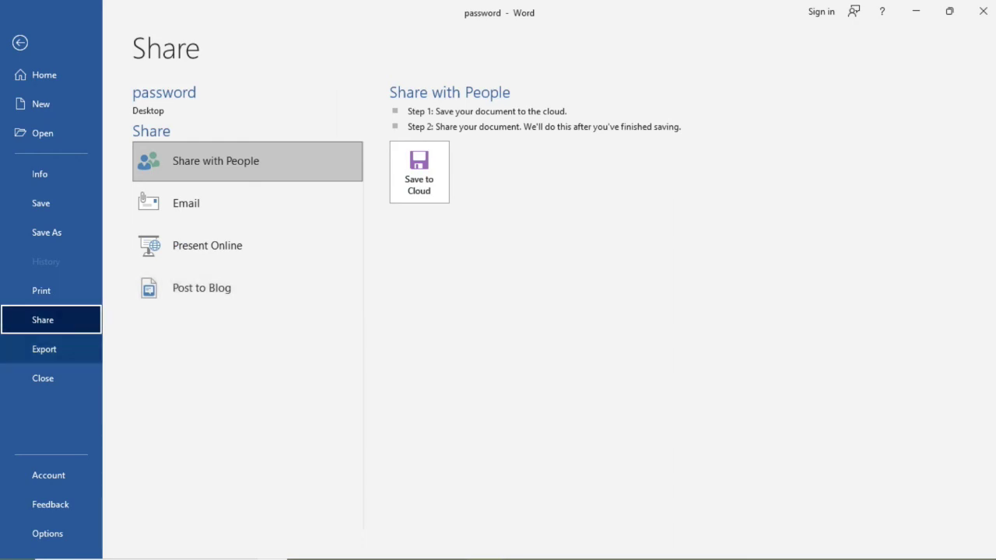
In Export, browse Change File Type, then start Create PDF/XPS Document
click(44, 349)
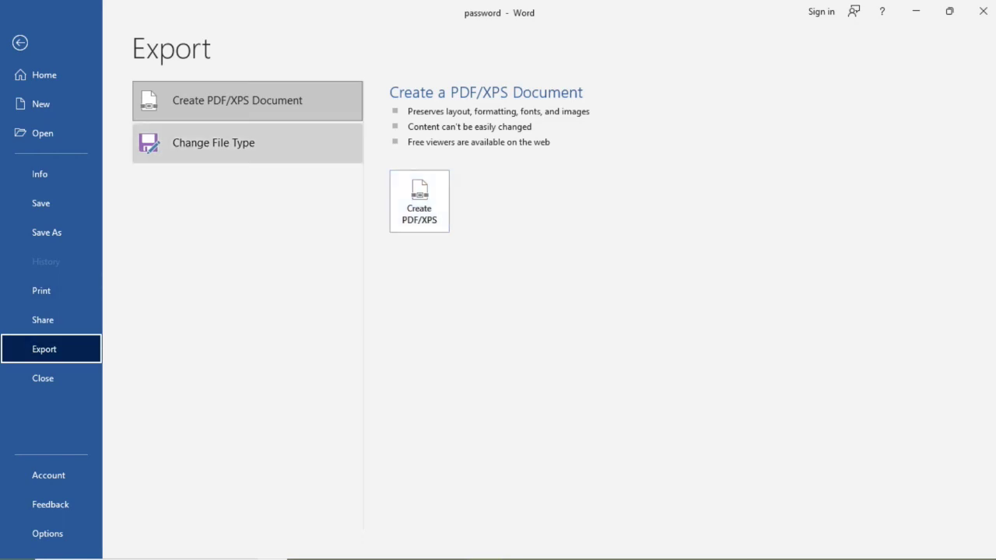
click(213, 143)
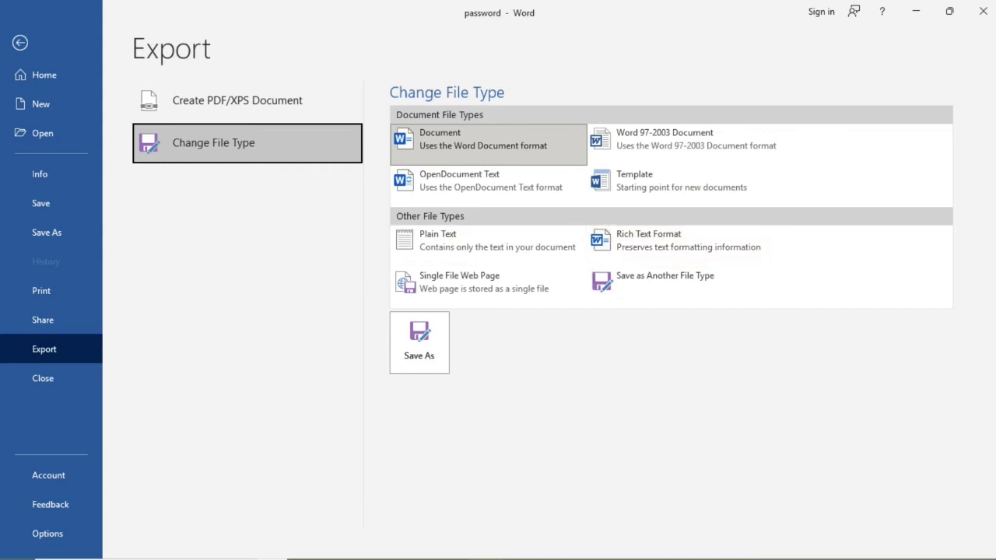
click(670, 281)
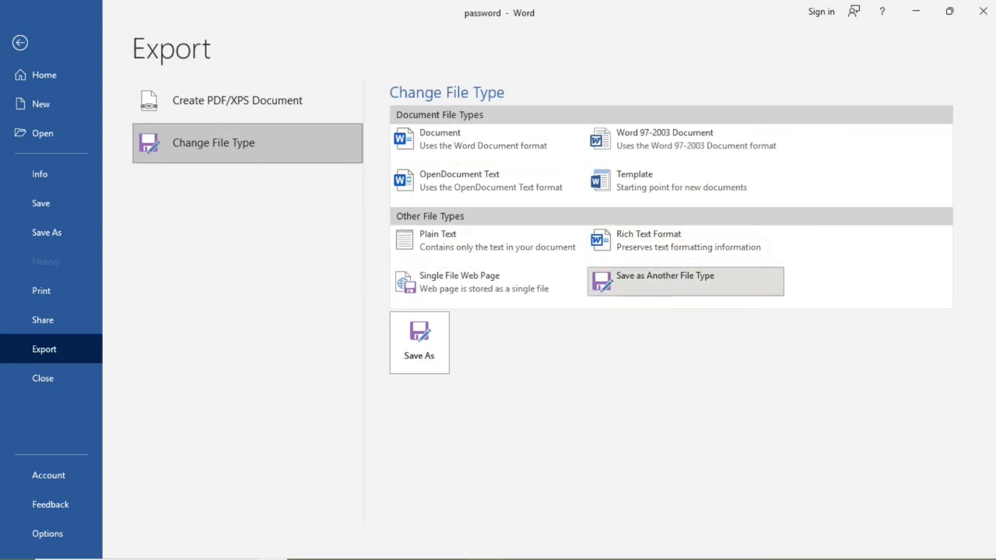
click(237, 101)
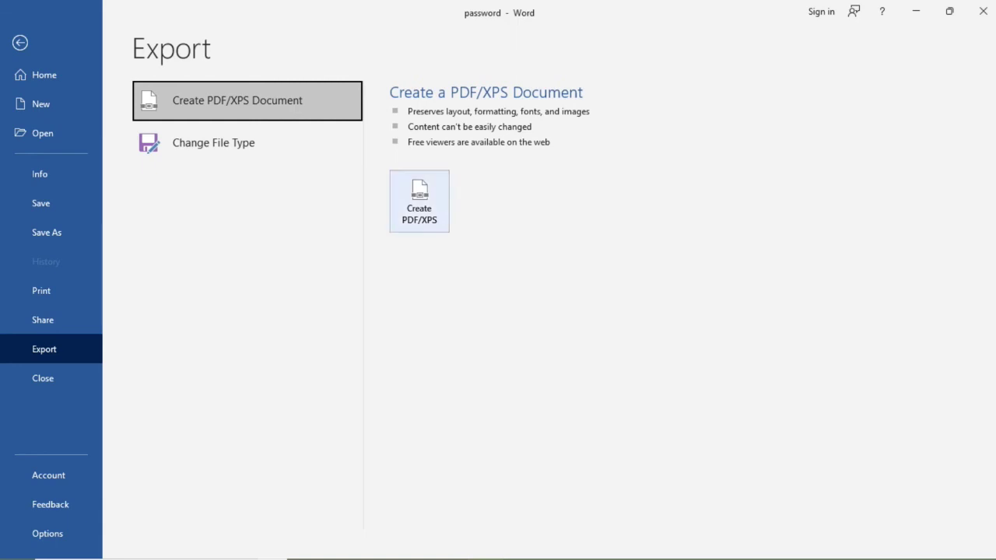
click(420, 200)
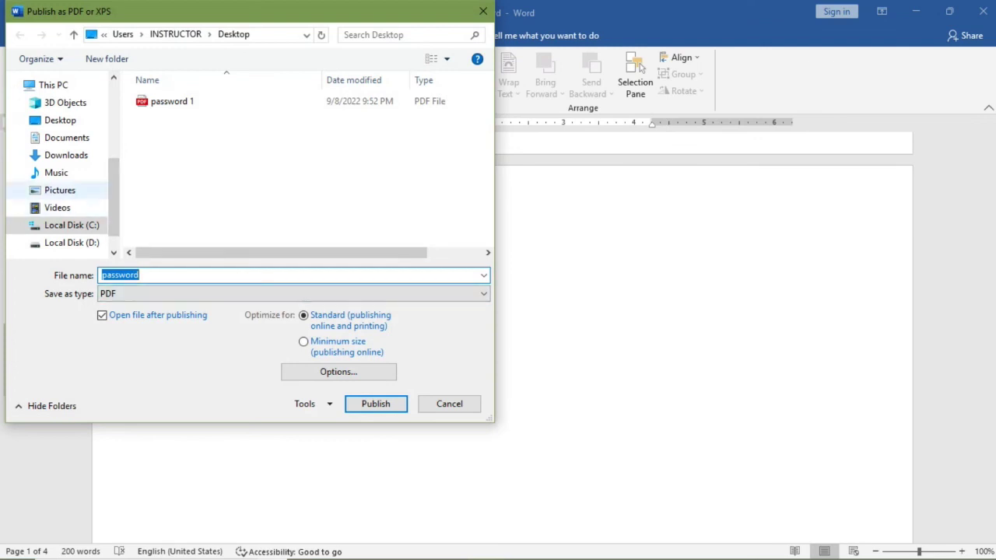
Publish the PDF to the Desktop under the edited name, accepting loss of password protection
scroll(62, 171, up, 3)
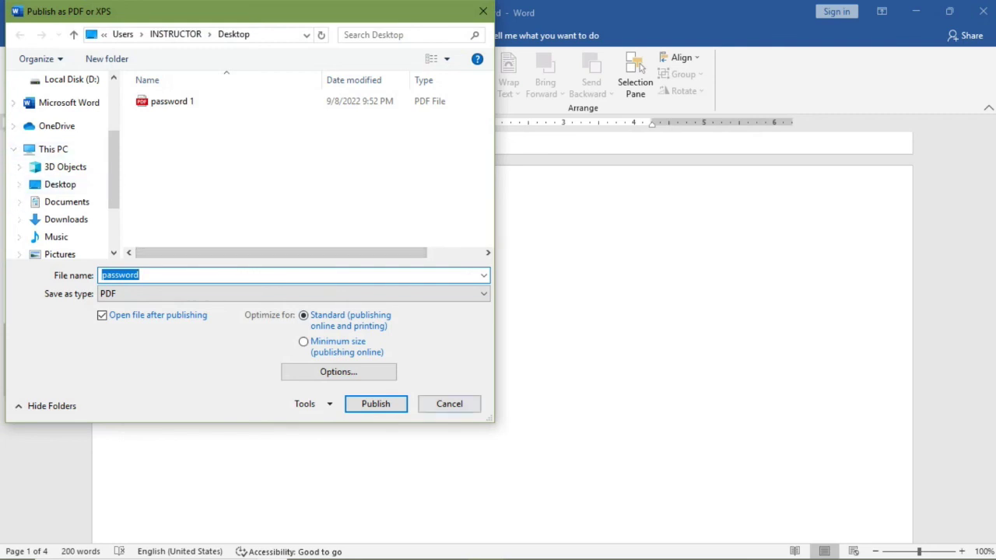
click(60, 184)
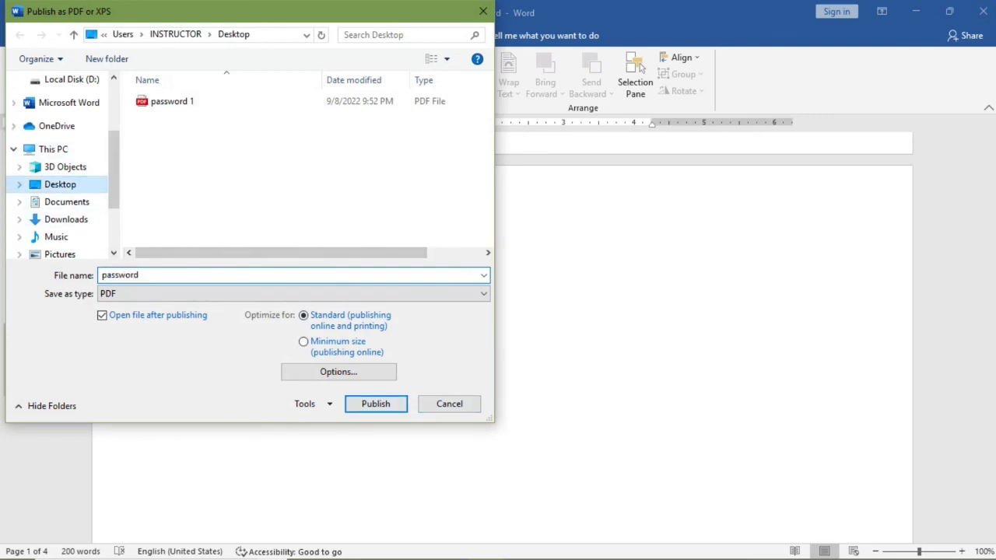
text(0000000)
key(Return)
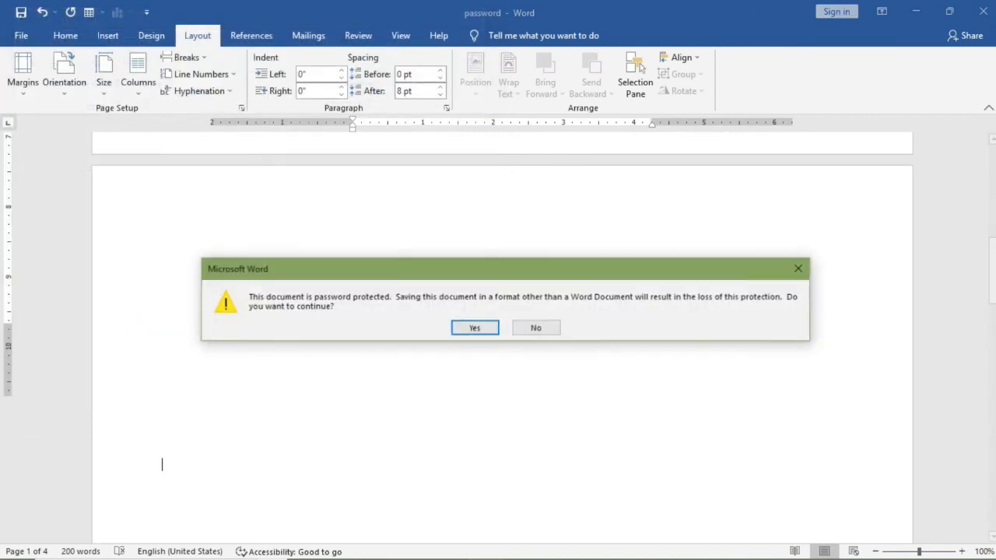
key(Return)
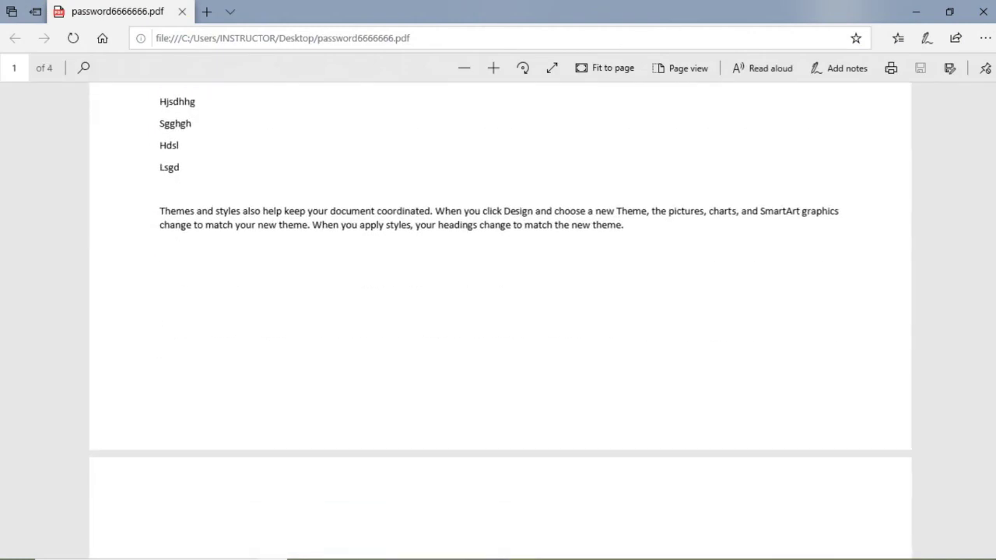
Close the opened PDF, tidy its desktop icon, and return to Word's Export page
click(982, 11)
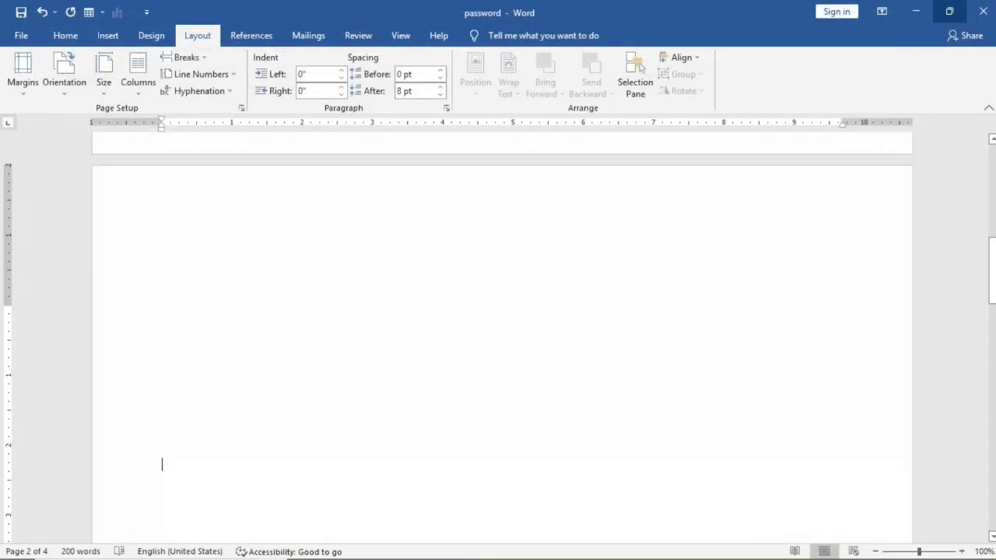
click(916, 11)
drag(161, 40, 127, 161)
drag(136, 27, 136, 109)
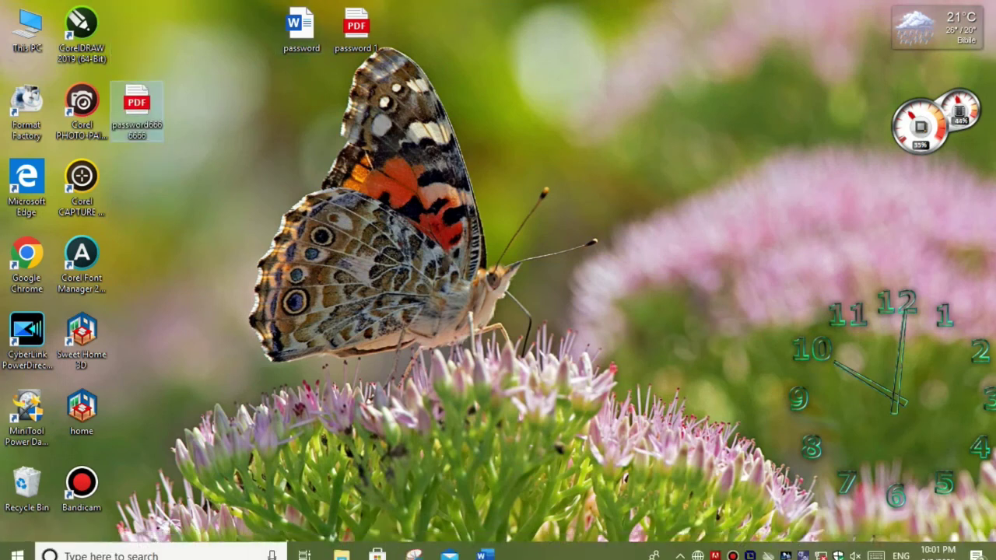
click(485, 545)
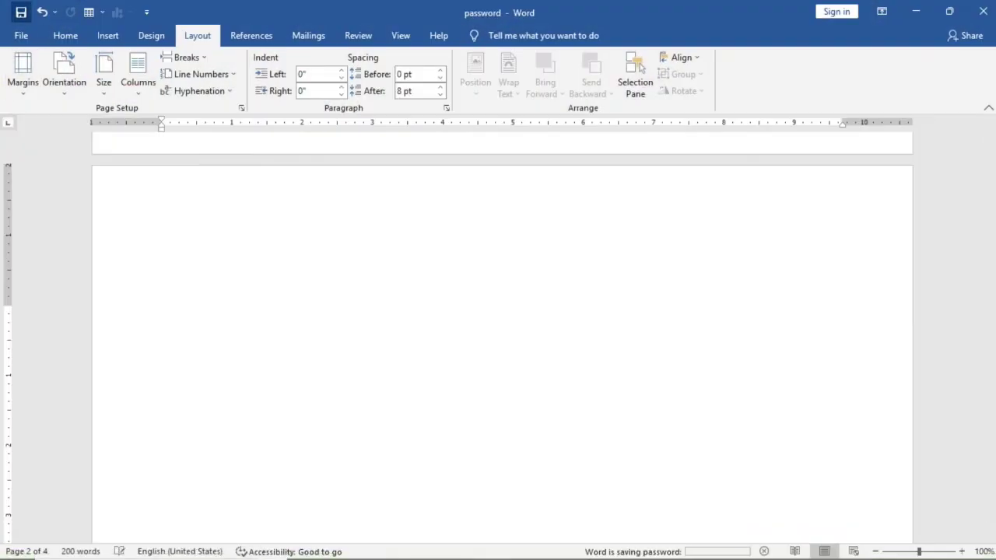
key(alt+f)
key(e)
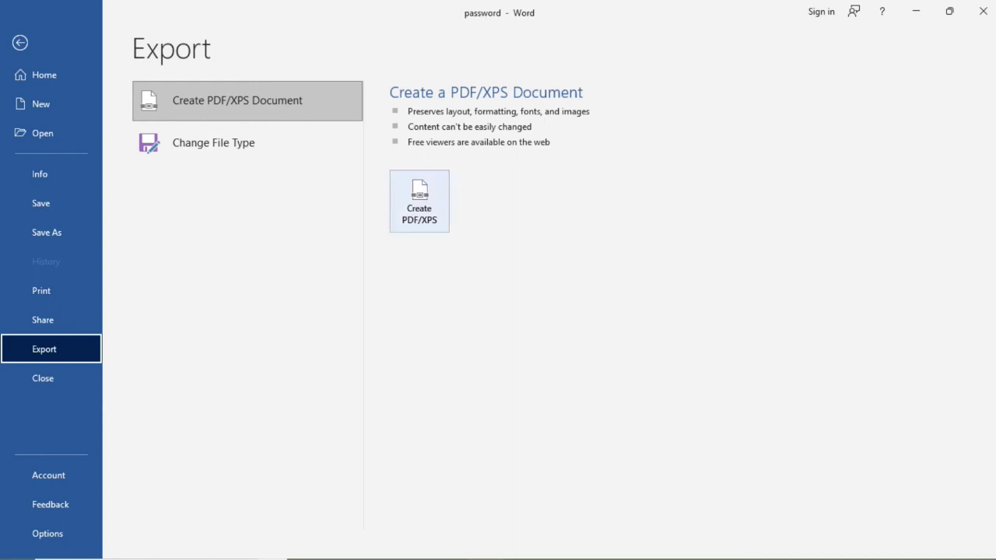
Close the password-protected document from the File screen, leaving Word running with no document open
key(Down)
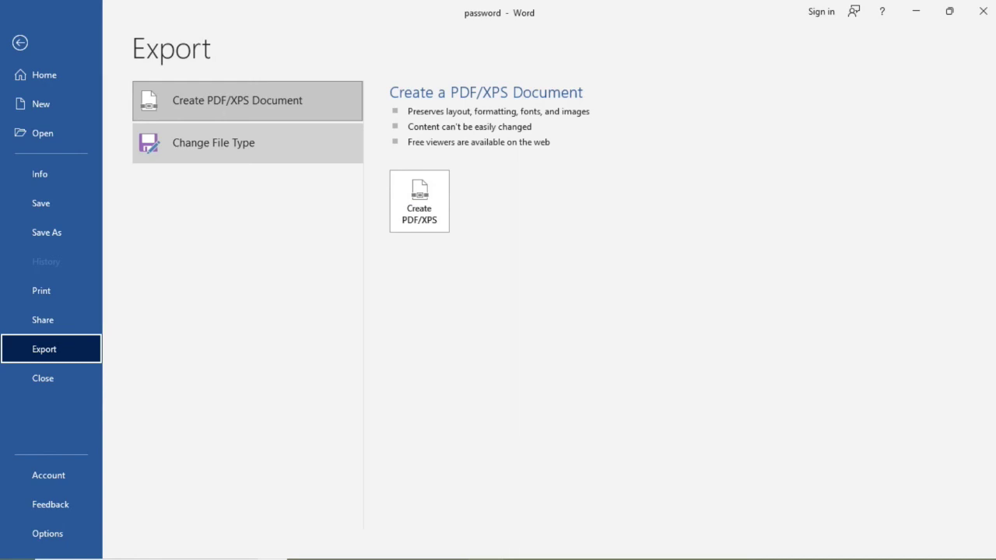
click(214, 142)
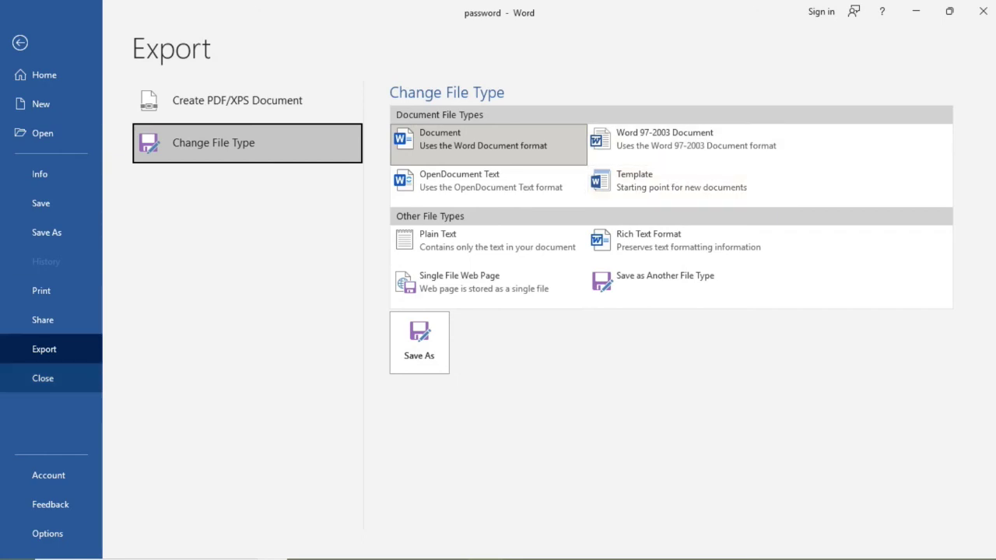
click(43, 378)
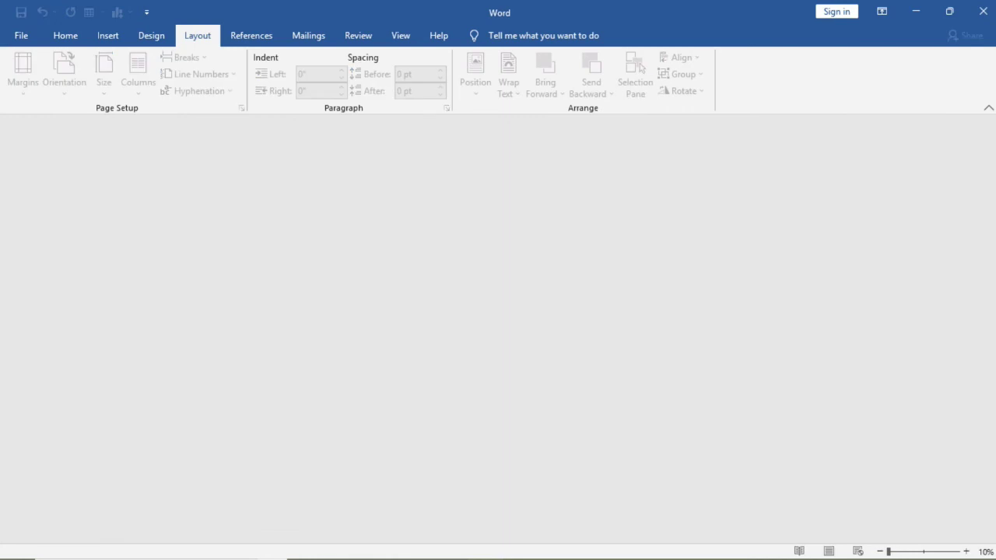
Create blank Document2 with Ctrl+N, then open and dismiss Word Options without changes
key(ctrl+n)
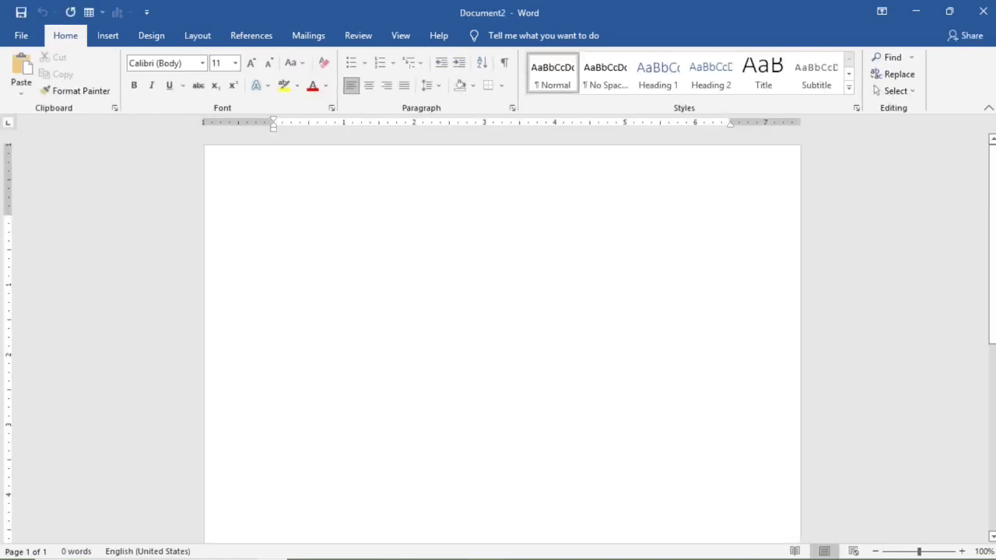
click(21, 35)
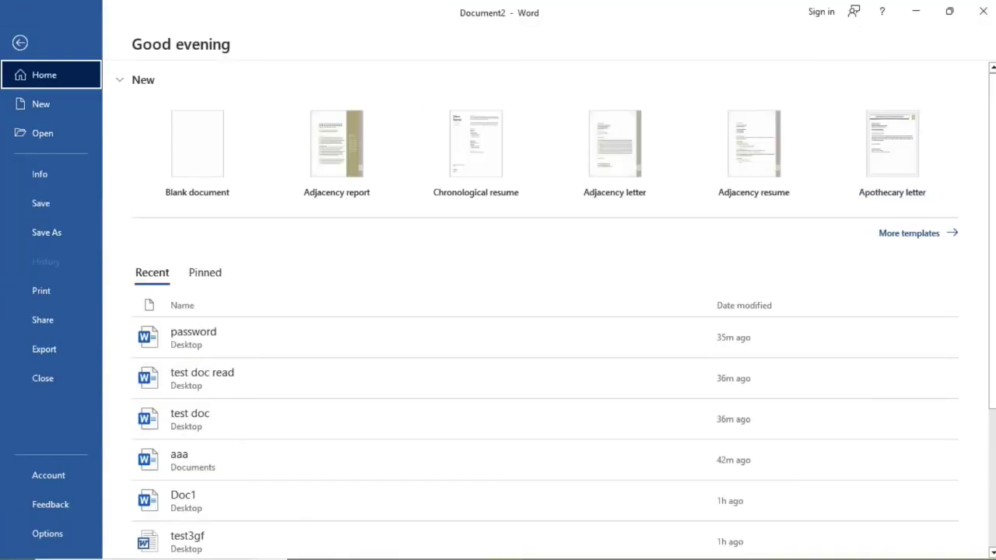
click(49, 475)
click(50, 504)
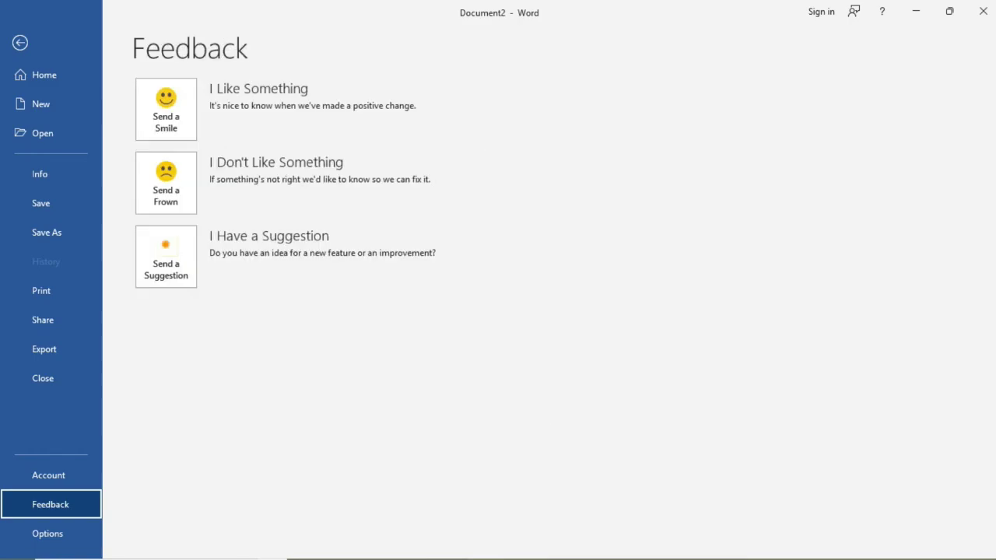
click(48, 534)
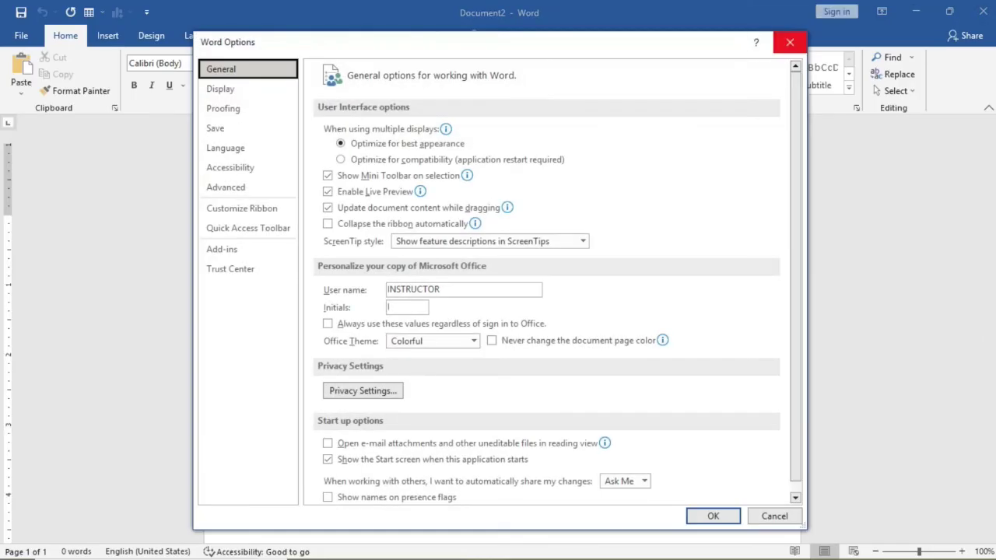
click(790, 42)
Reopen Word Options on its General page from the File screen
click(21, 35)
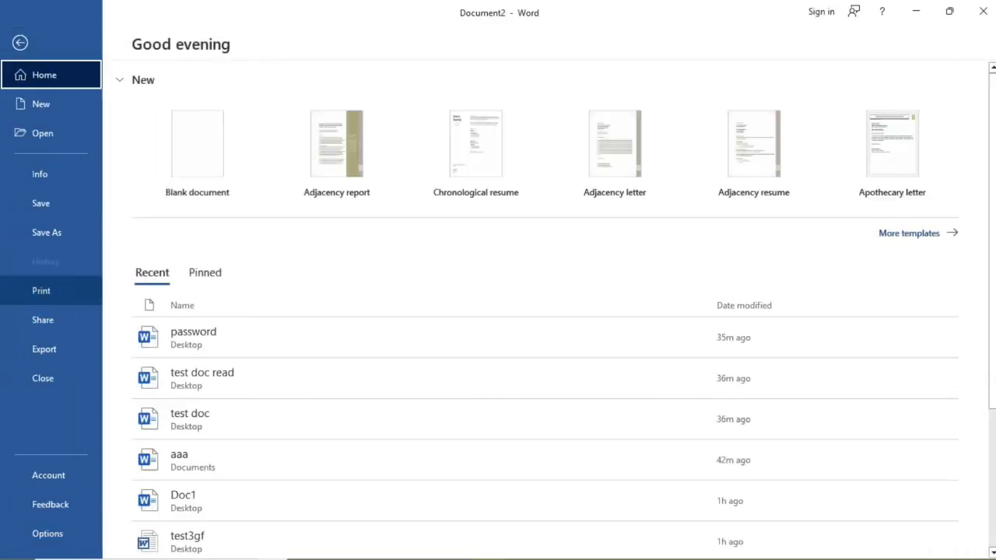
click(49, 476)
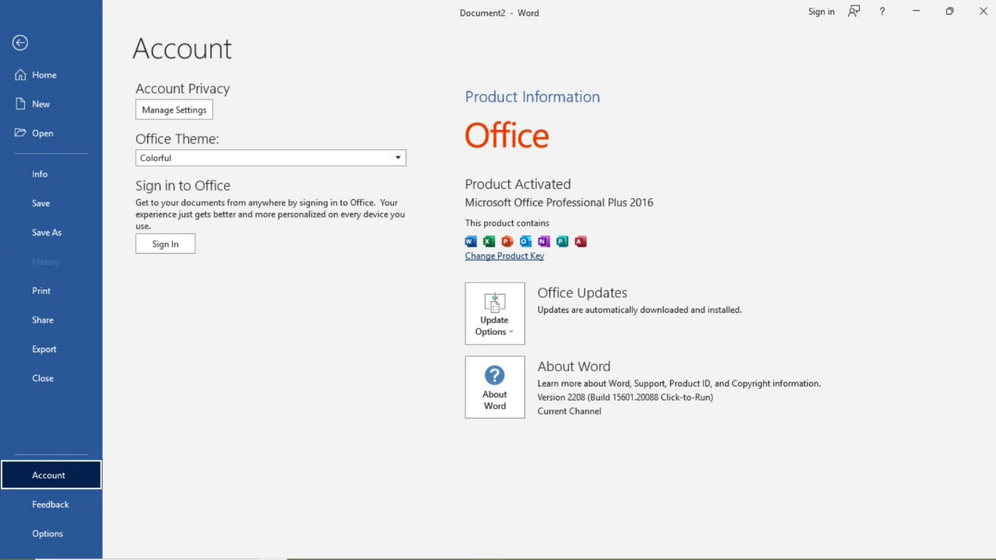
click(51, 504)
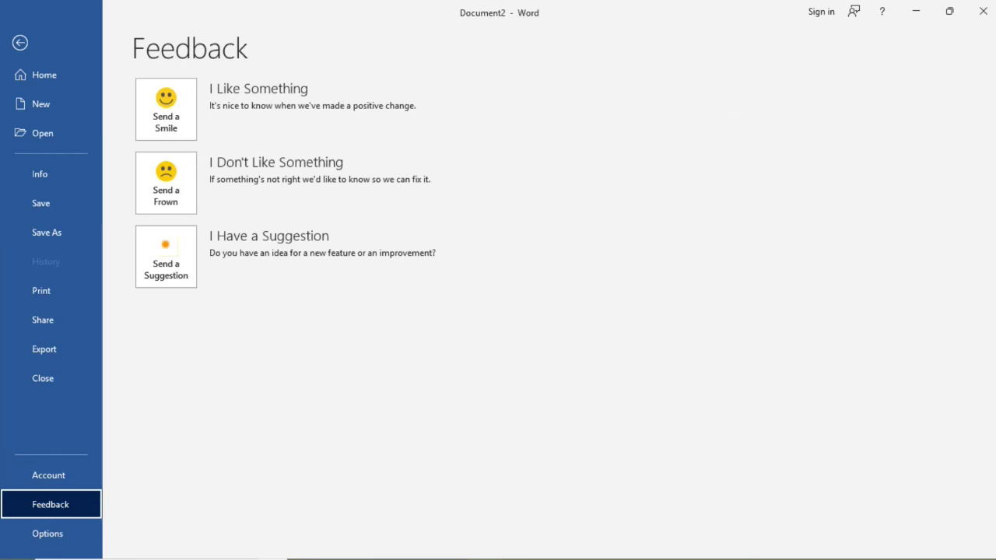
click(47, 533)
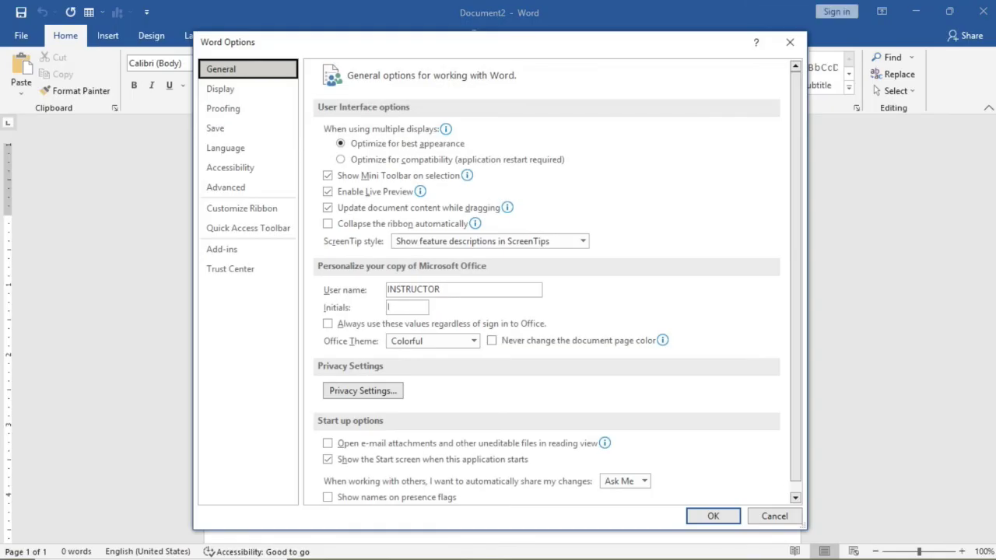
Move the Options window aside and browse the Proofing, Save, Language, Accessibility and Advanced pages
drag(407, 43, 582, 94)
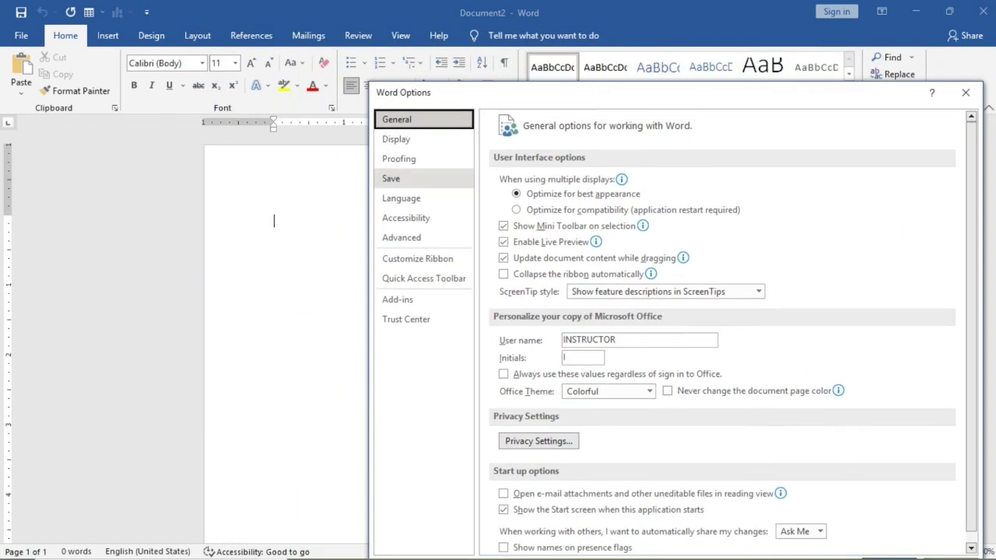
click(399, 159)
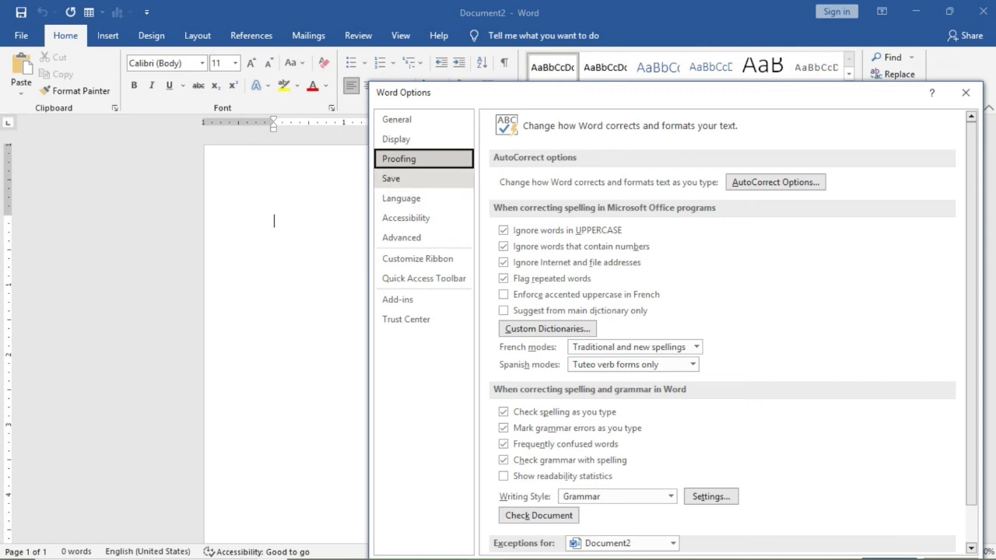
click(397, 178)
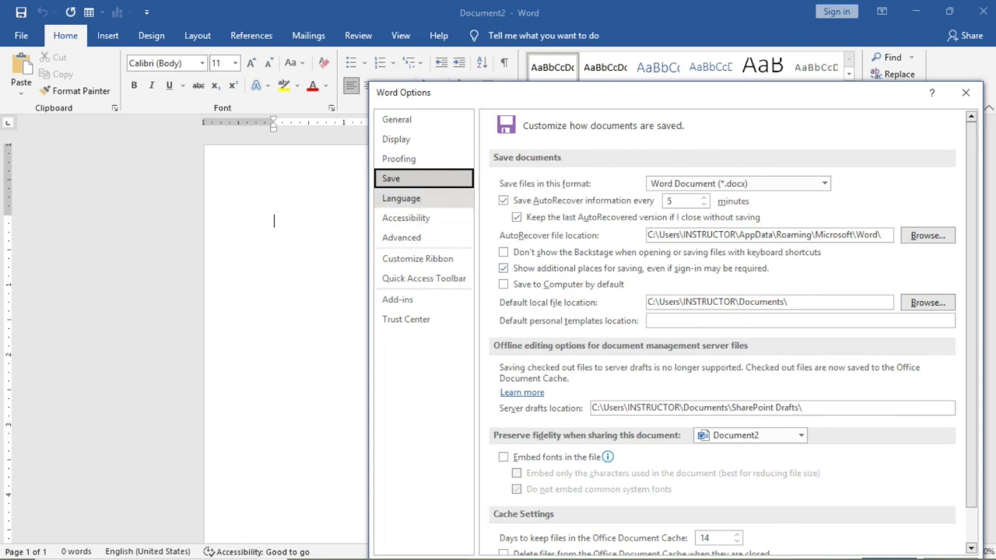
click(400, 198)
click(405, 218)
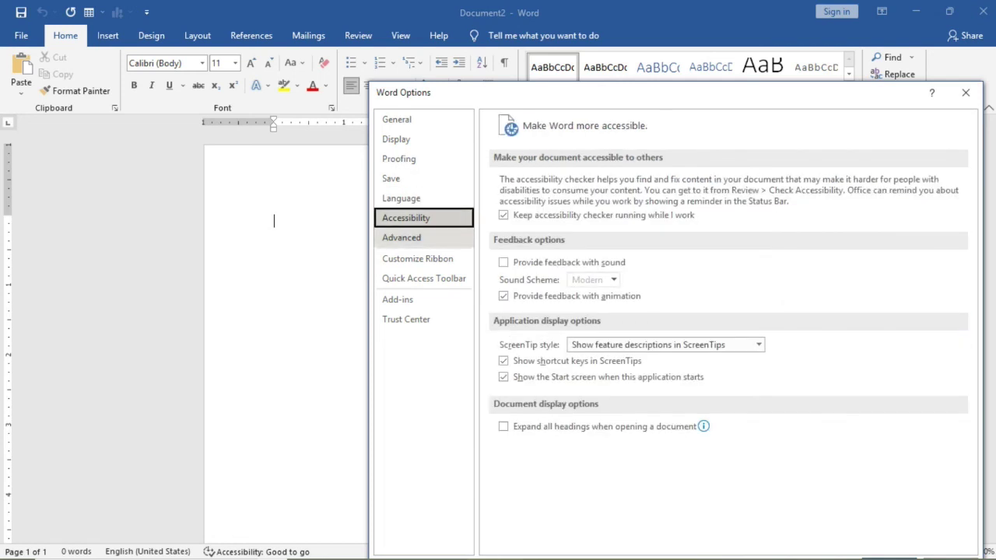
click(402, 238)
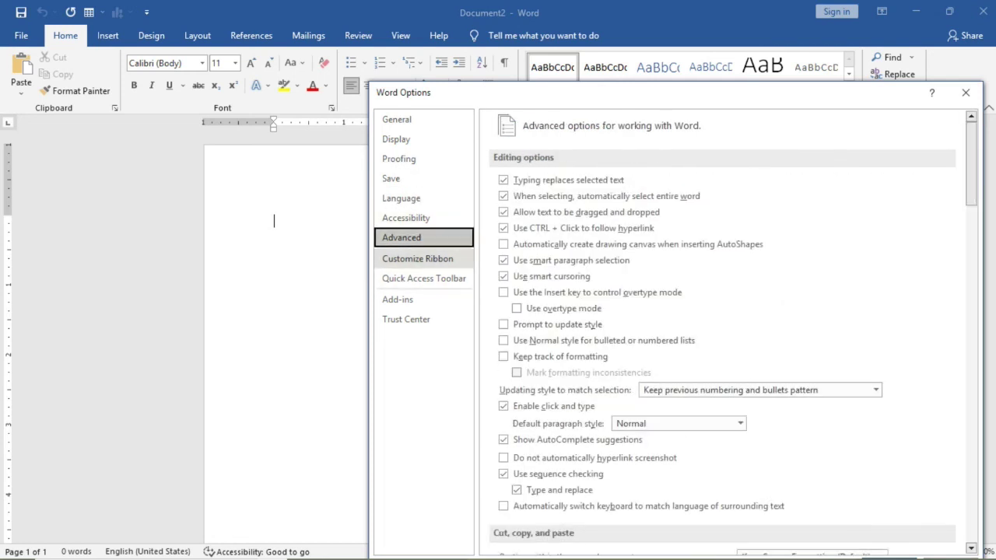
Uncheck the Insert main tab under Customize Ribbon and apply the change
click(417, 258)
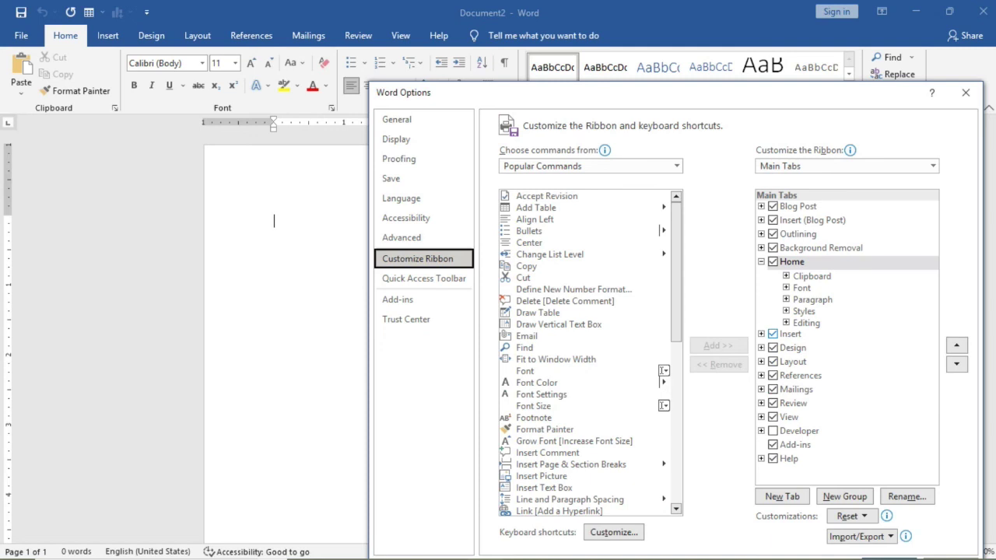
click(773, 334)
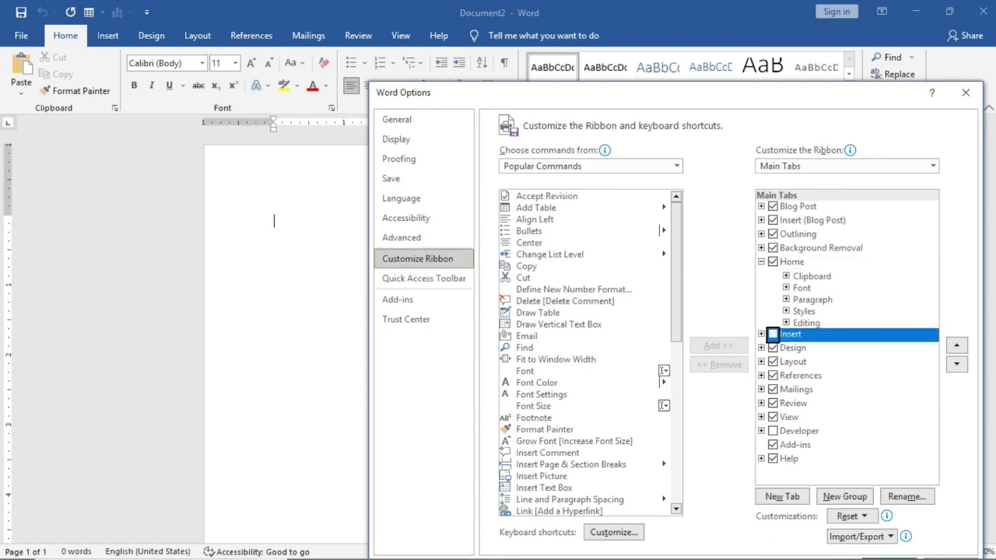
drag(545, 92, 498, 46)
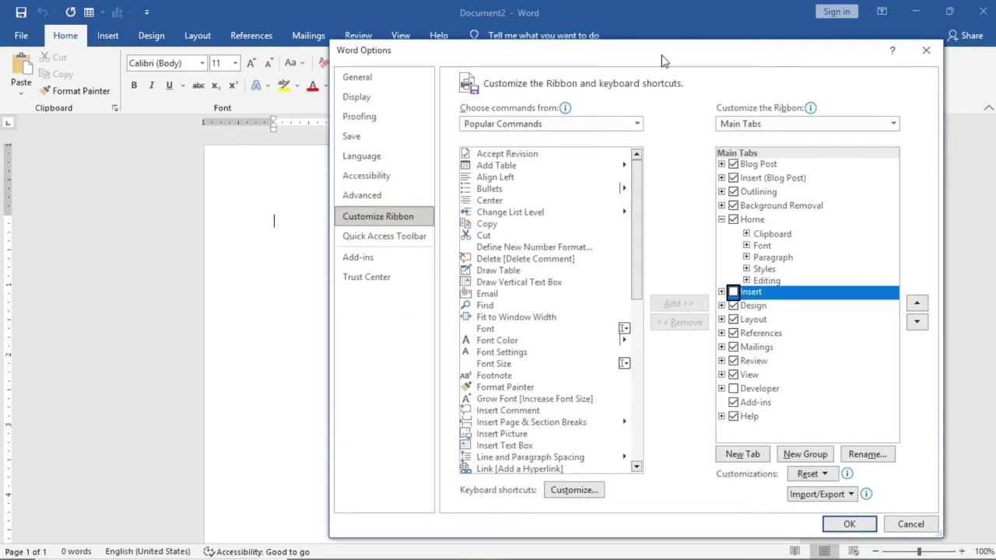
key(Return)
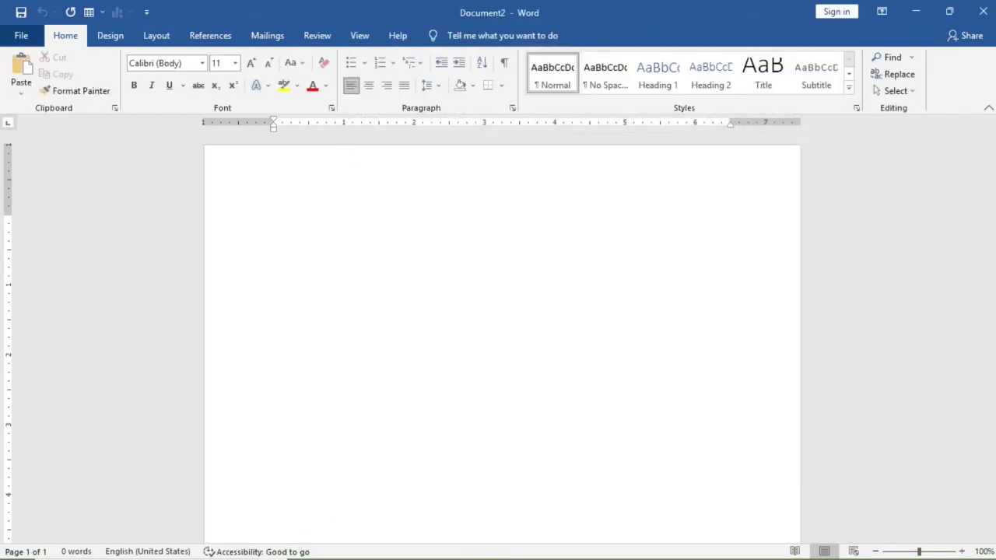
Re-check the Insert main tab in Customize Ribbon and confirm with OK
click(21, 35)
click(48, 533)
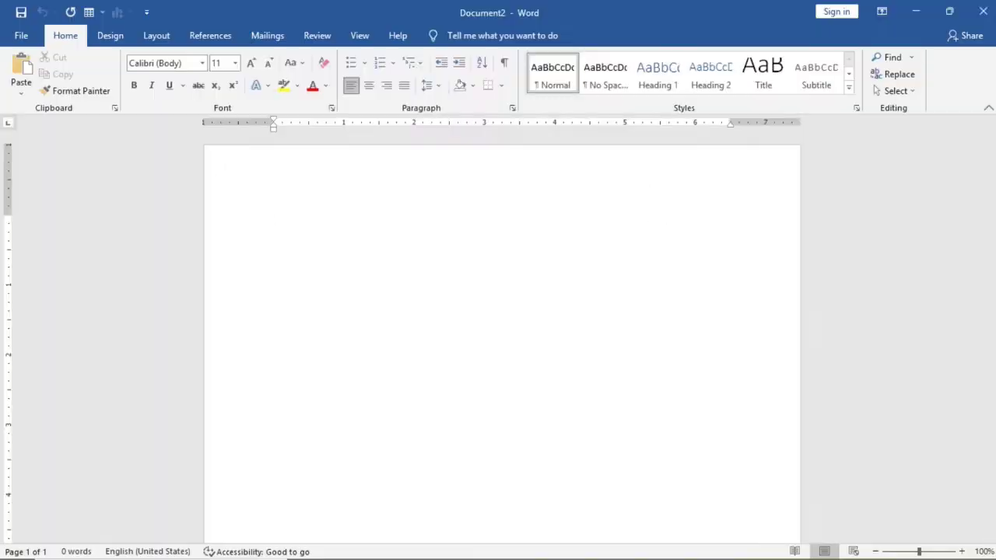
click(241, 208)
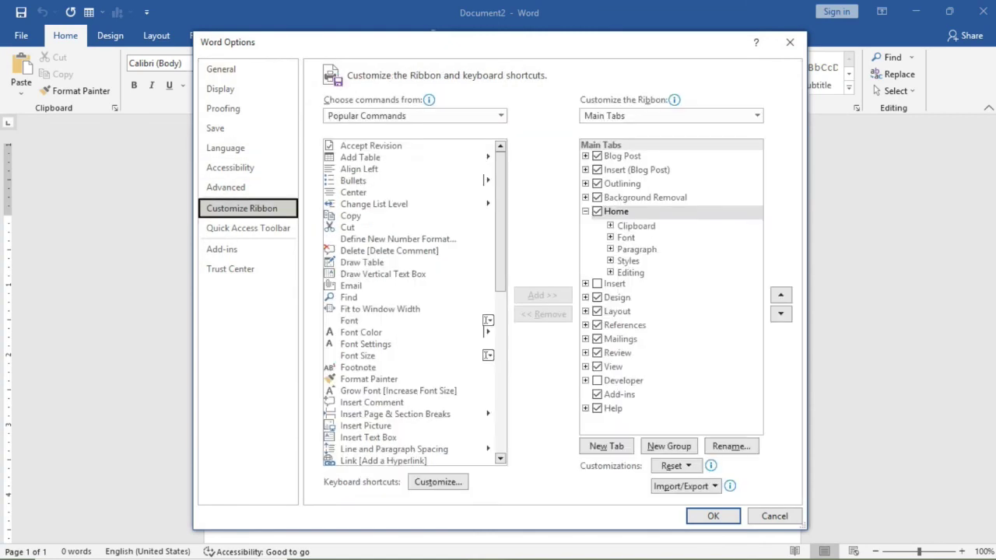
click(597, 283)
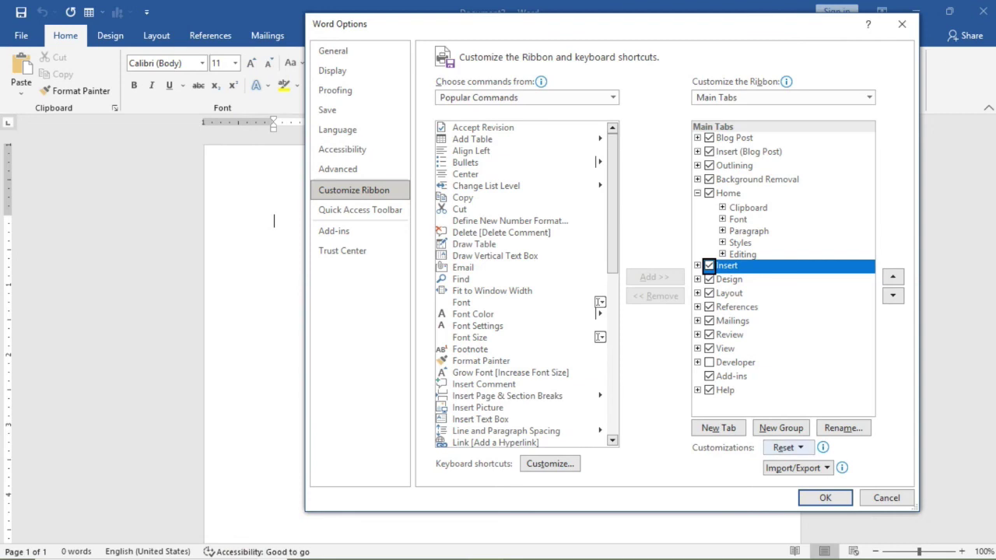
click(825, 497)
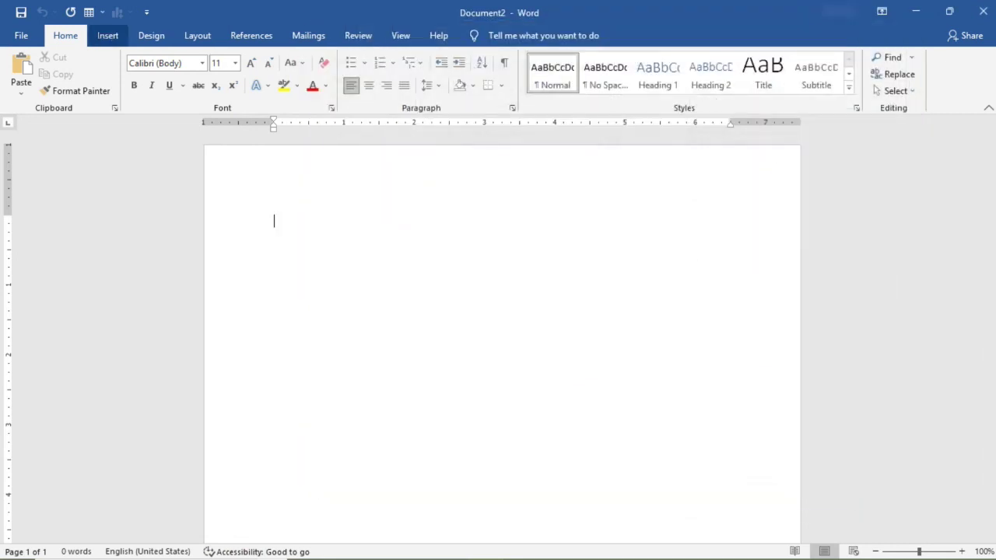
Verify the restored Insert tab's commands, then return from the File screen to Document2
click(107, 35)
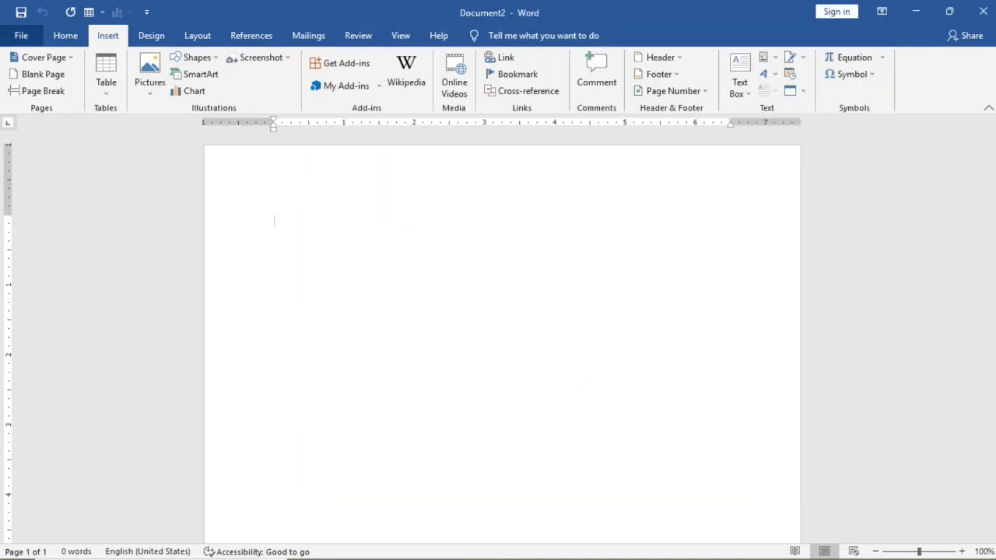
click(21, 35)
click(20, 43)
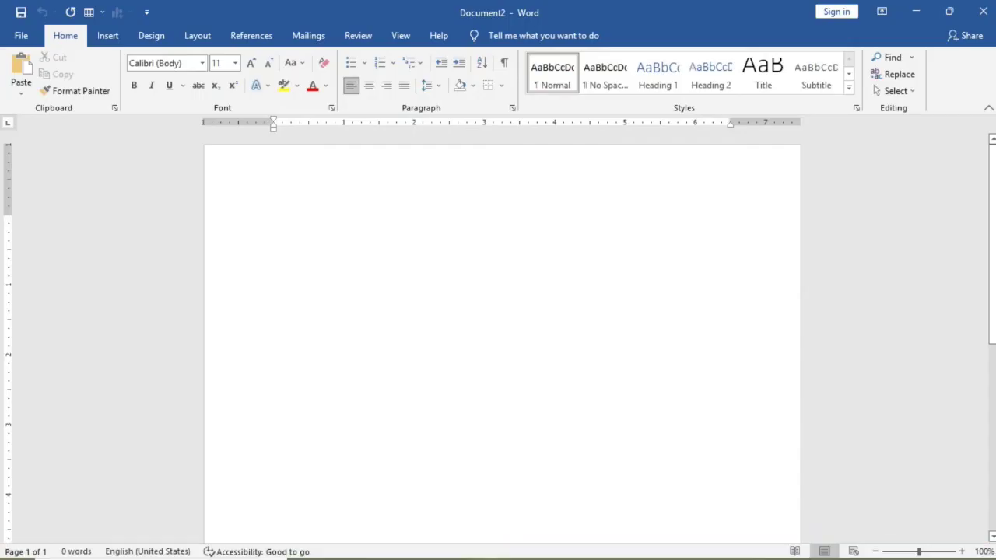
click(21, 35)
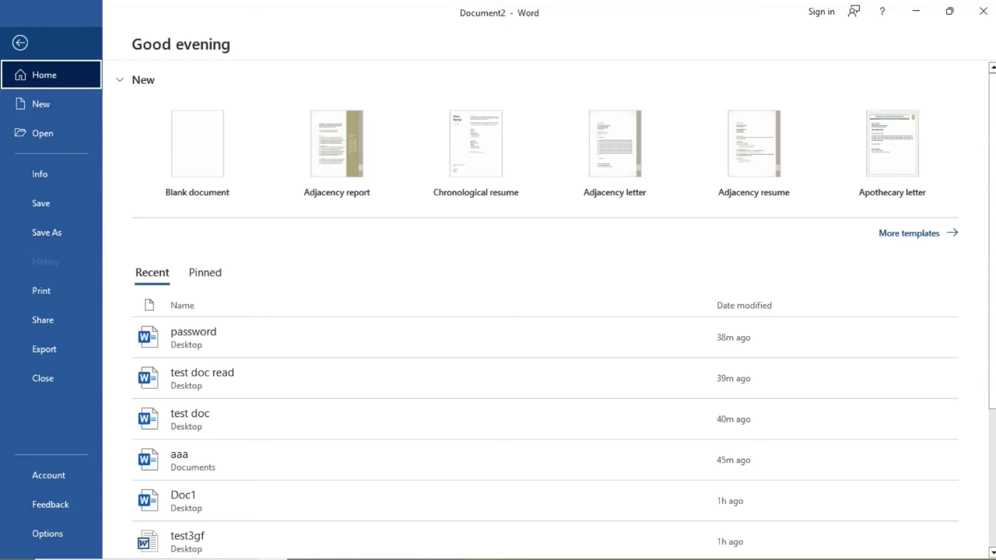
key(Escape)
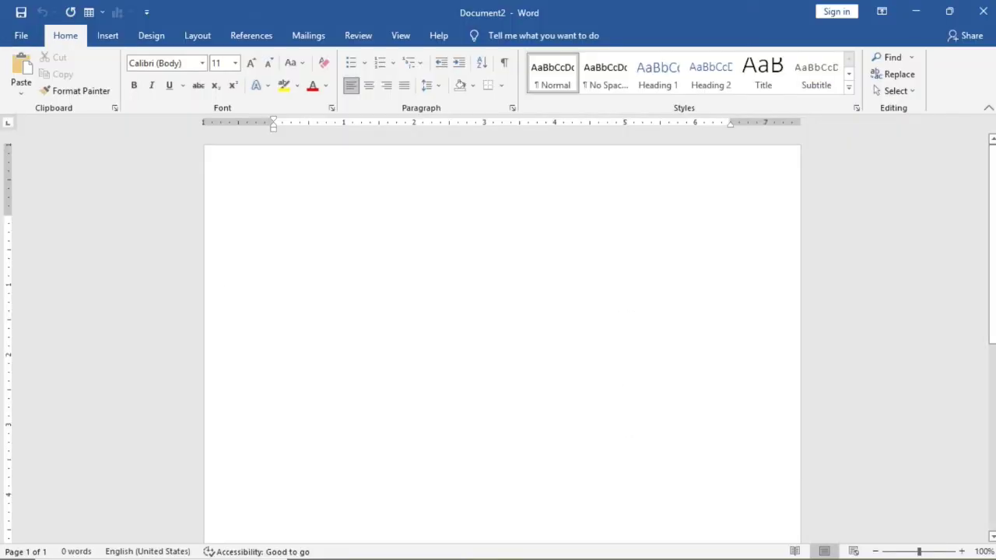